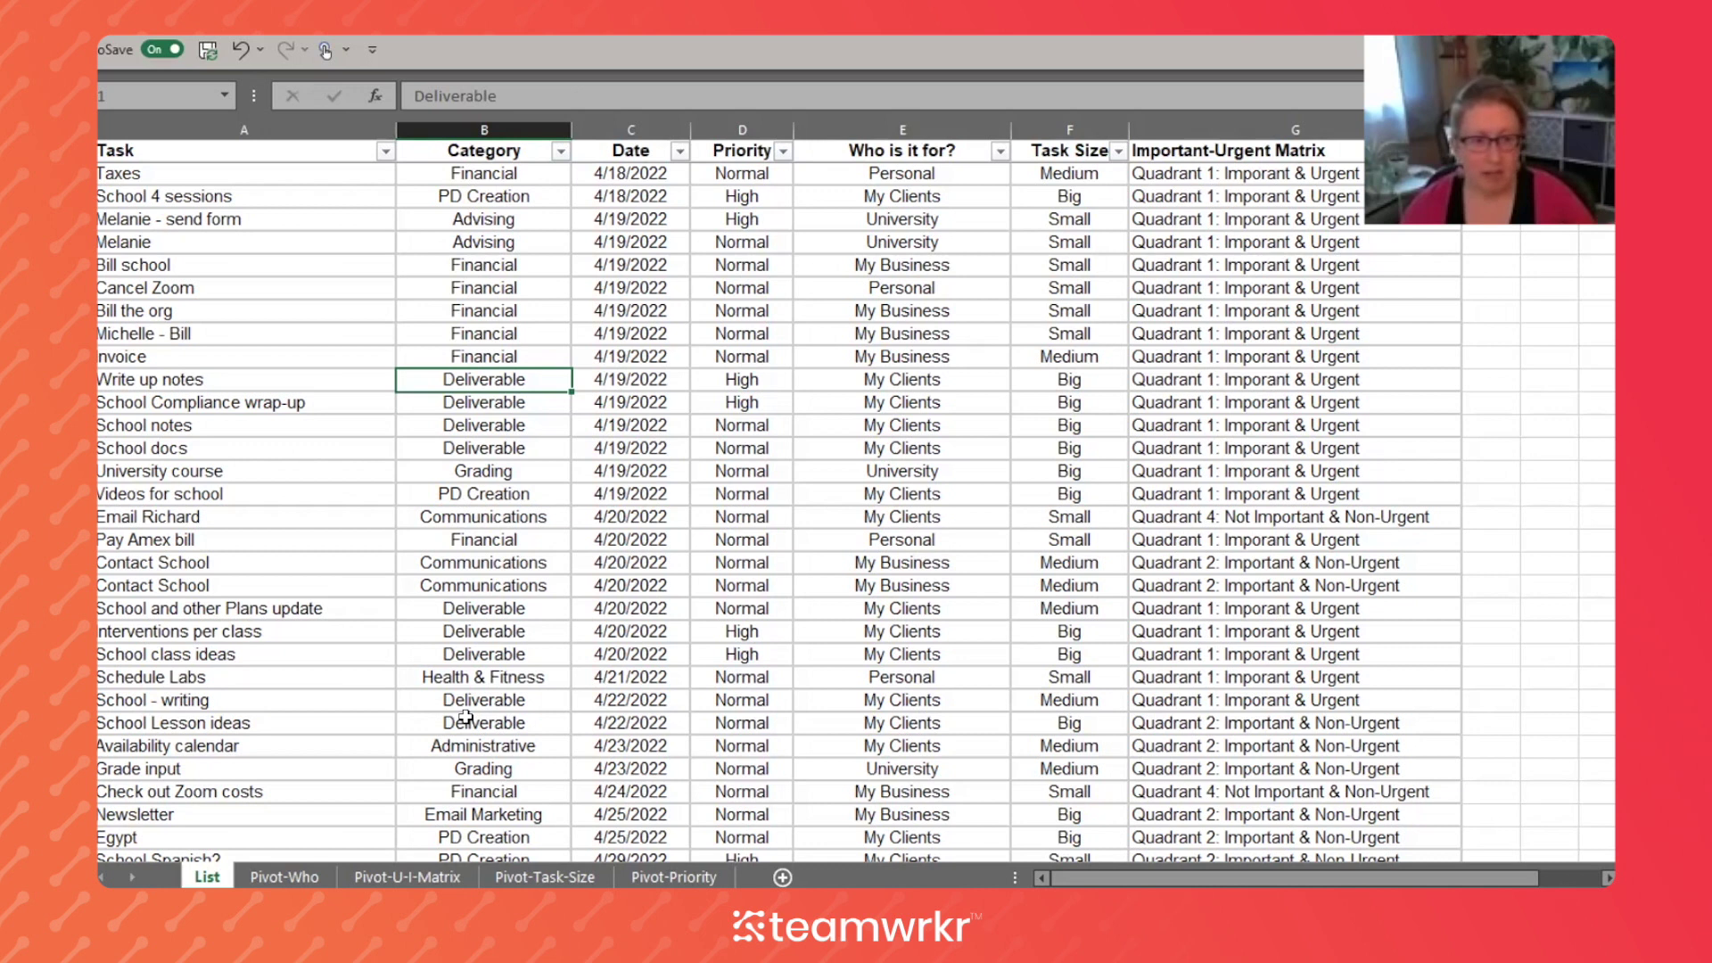
Filter the Category column so that only the Advising tasks are shown
left_click(554, 150)
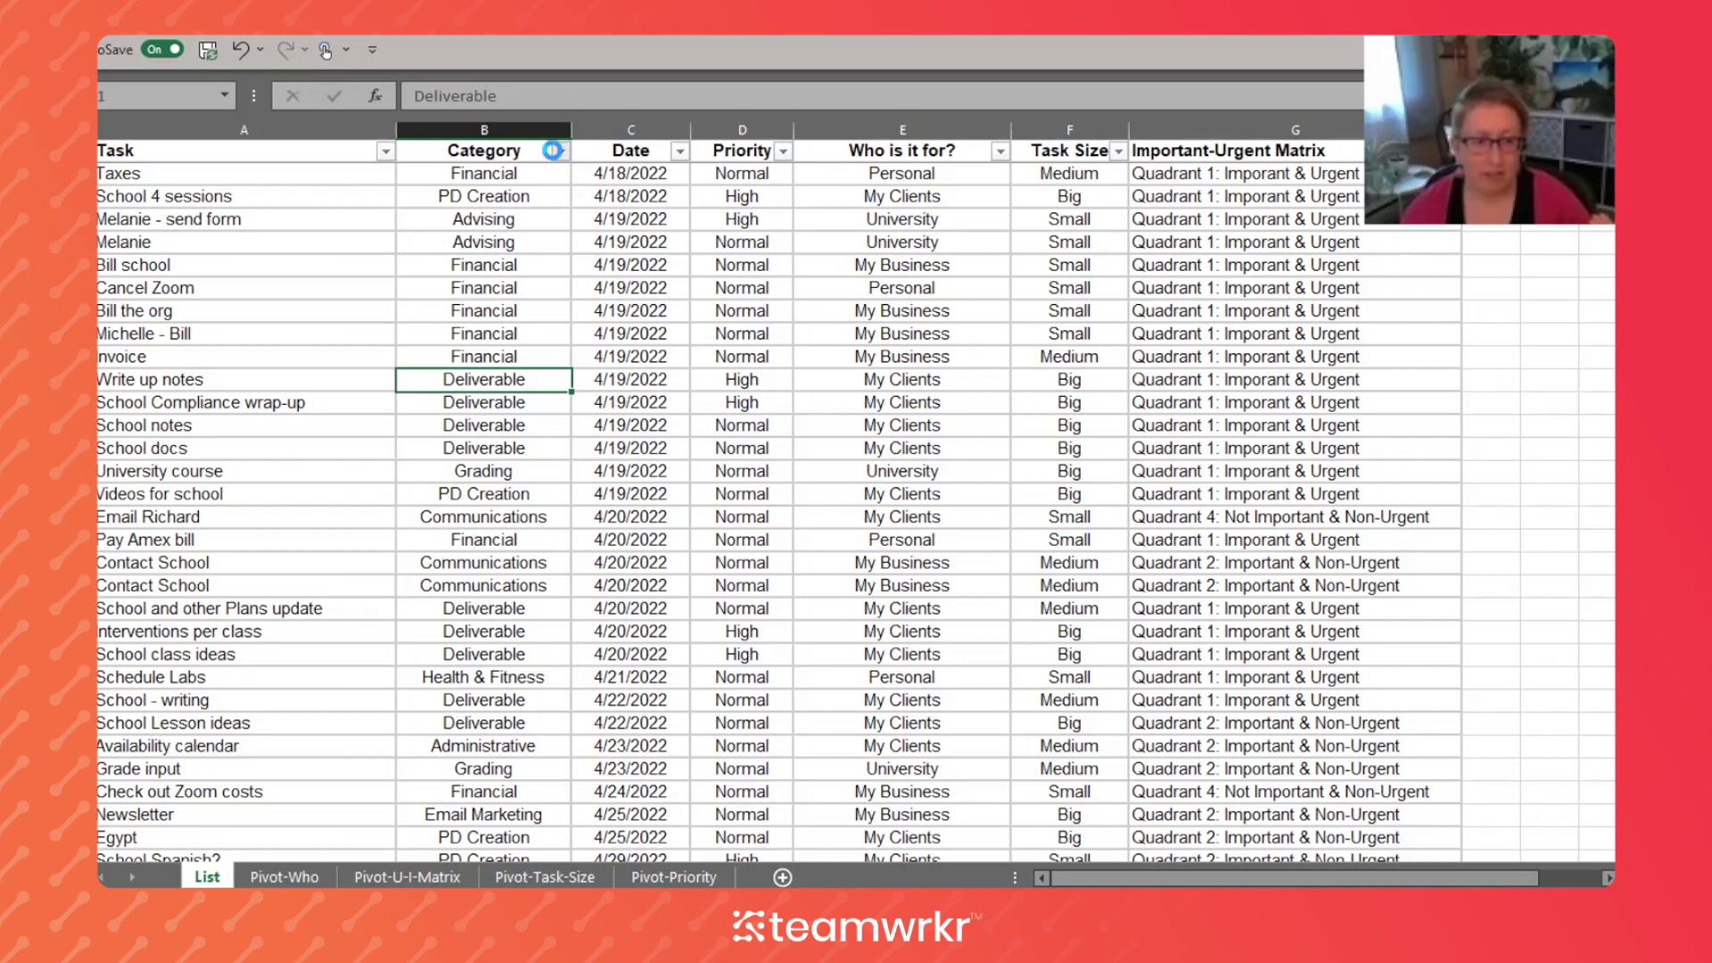
left_click(332, 421)
left_click(332, 483)
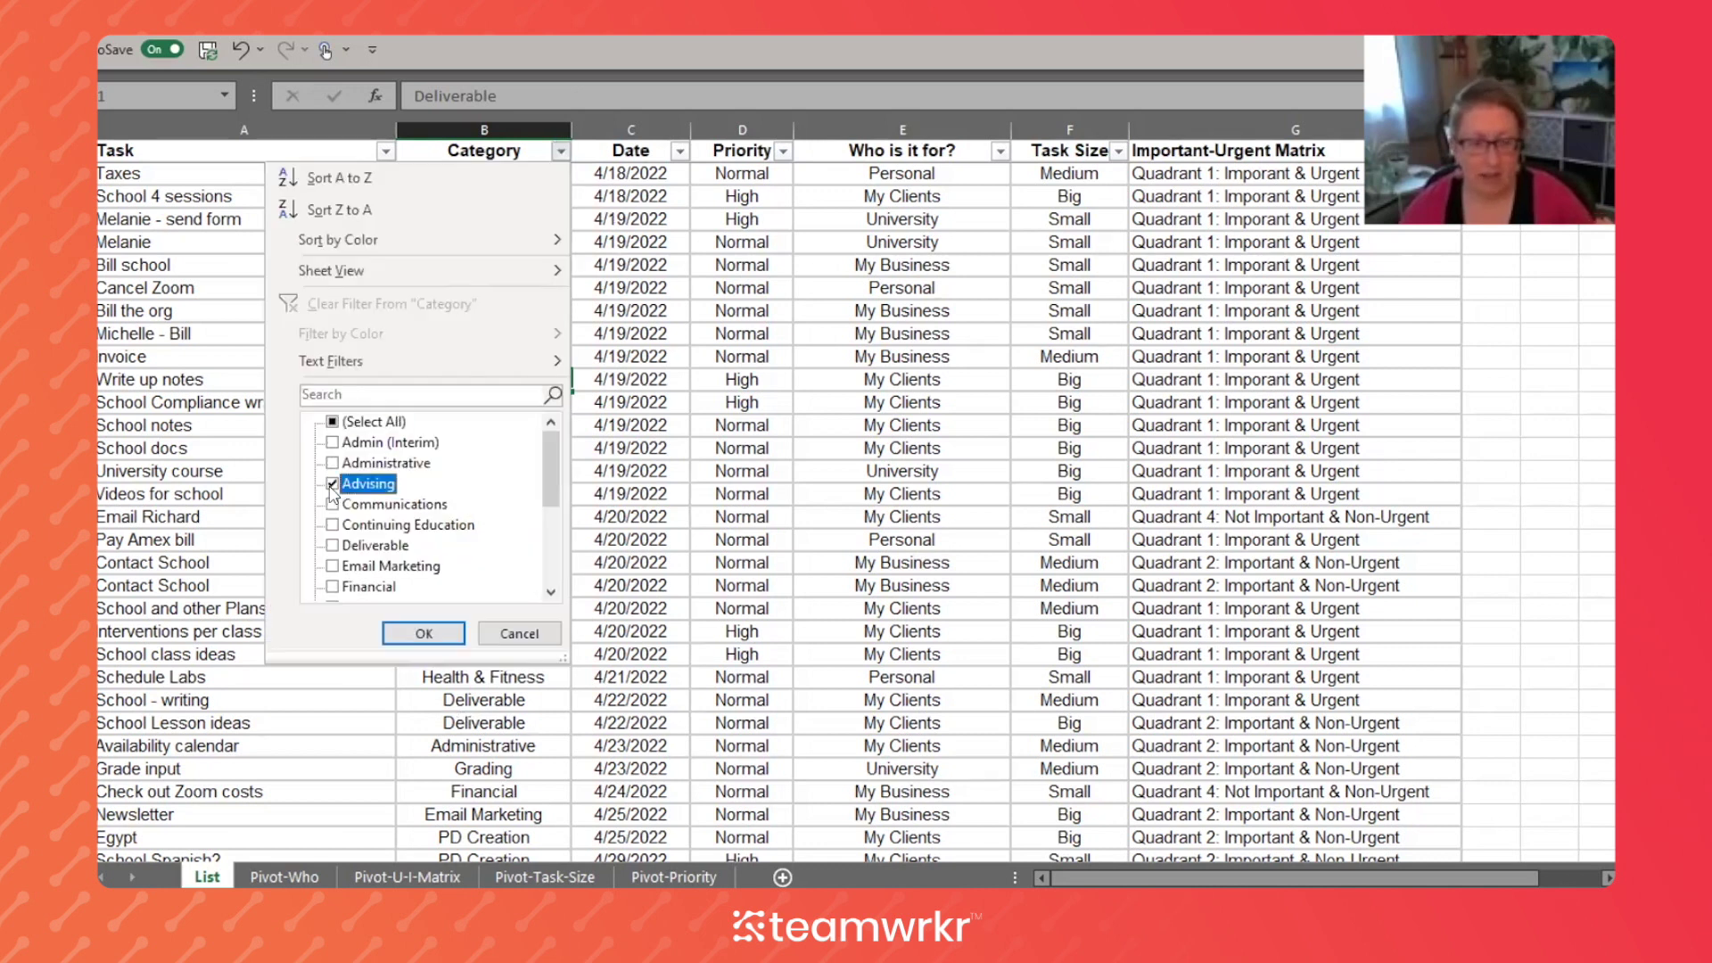
left_click(419, 633)
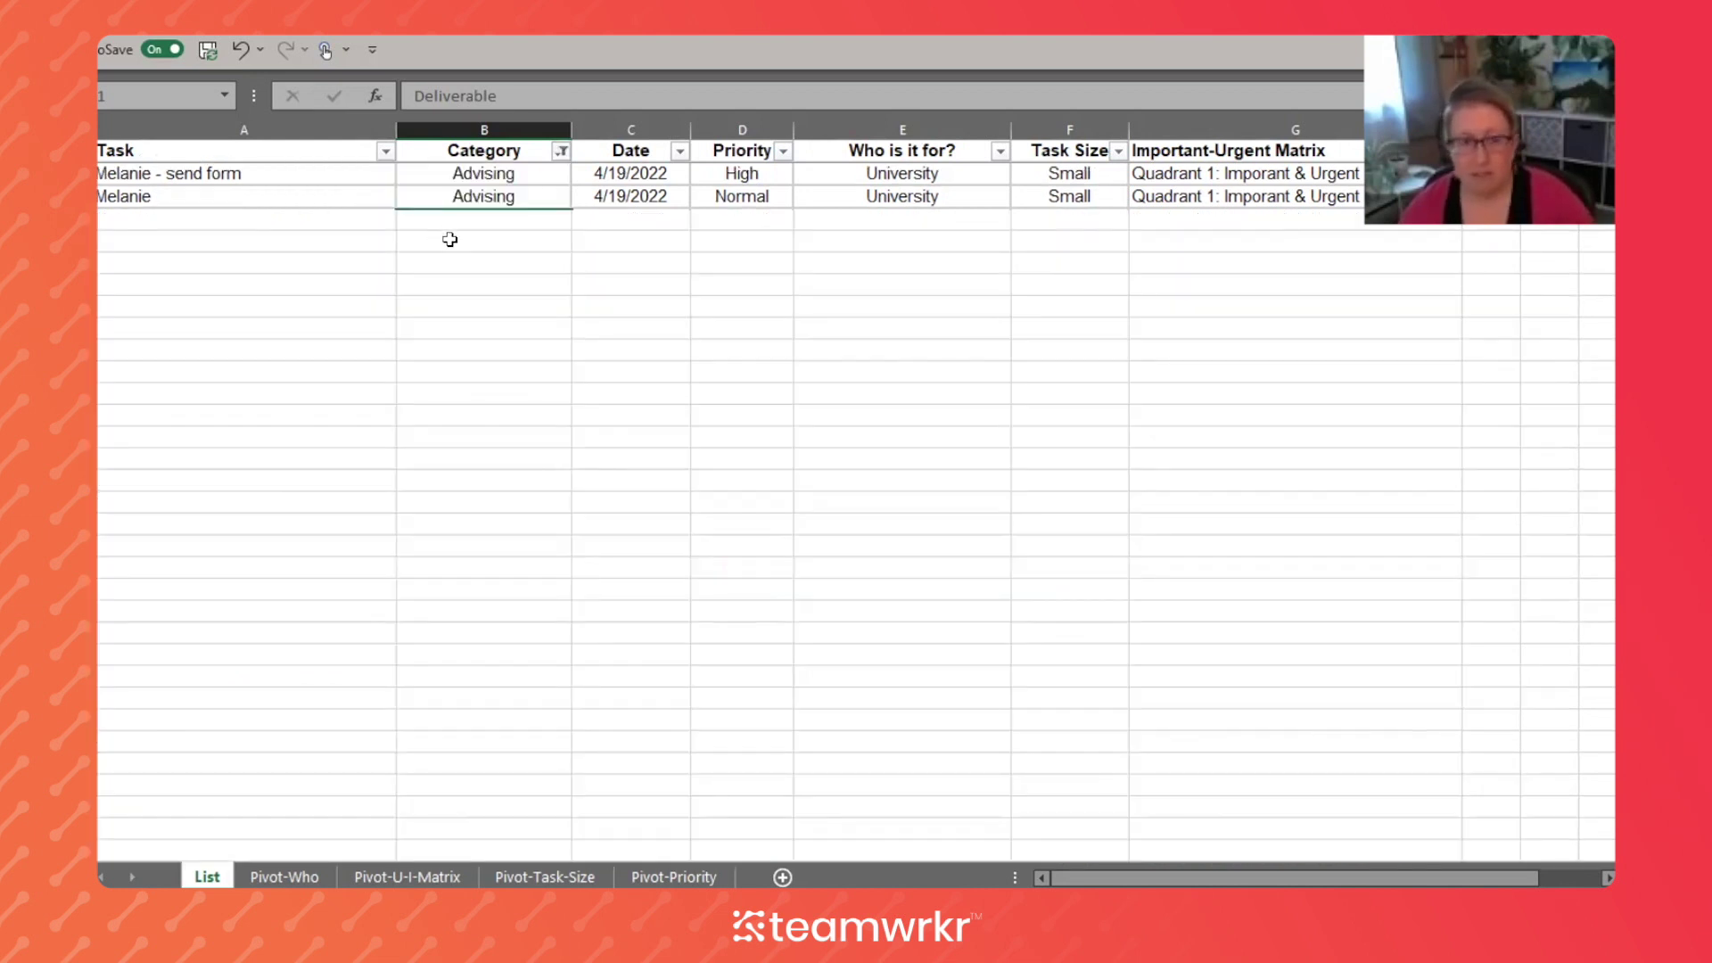
Reselect all values in the Category filter to show every task again
left_click(550, 148)
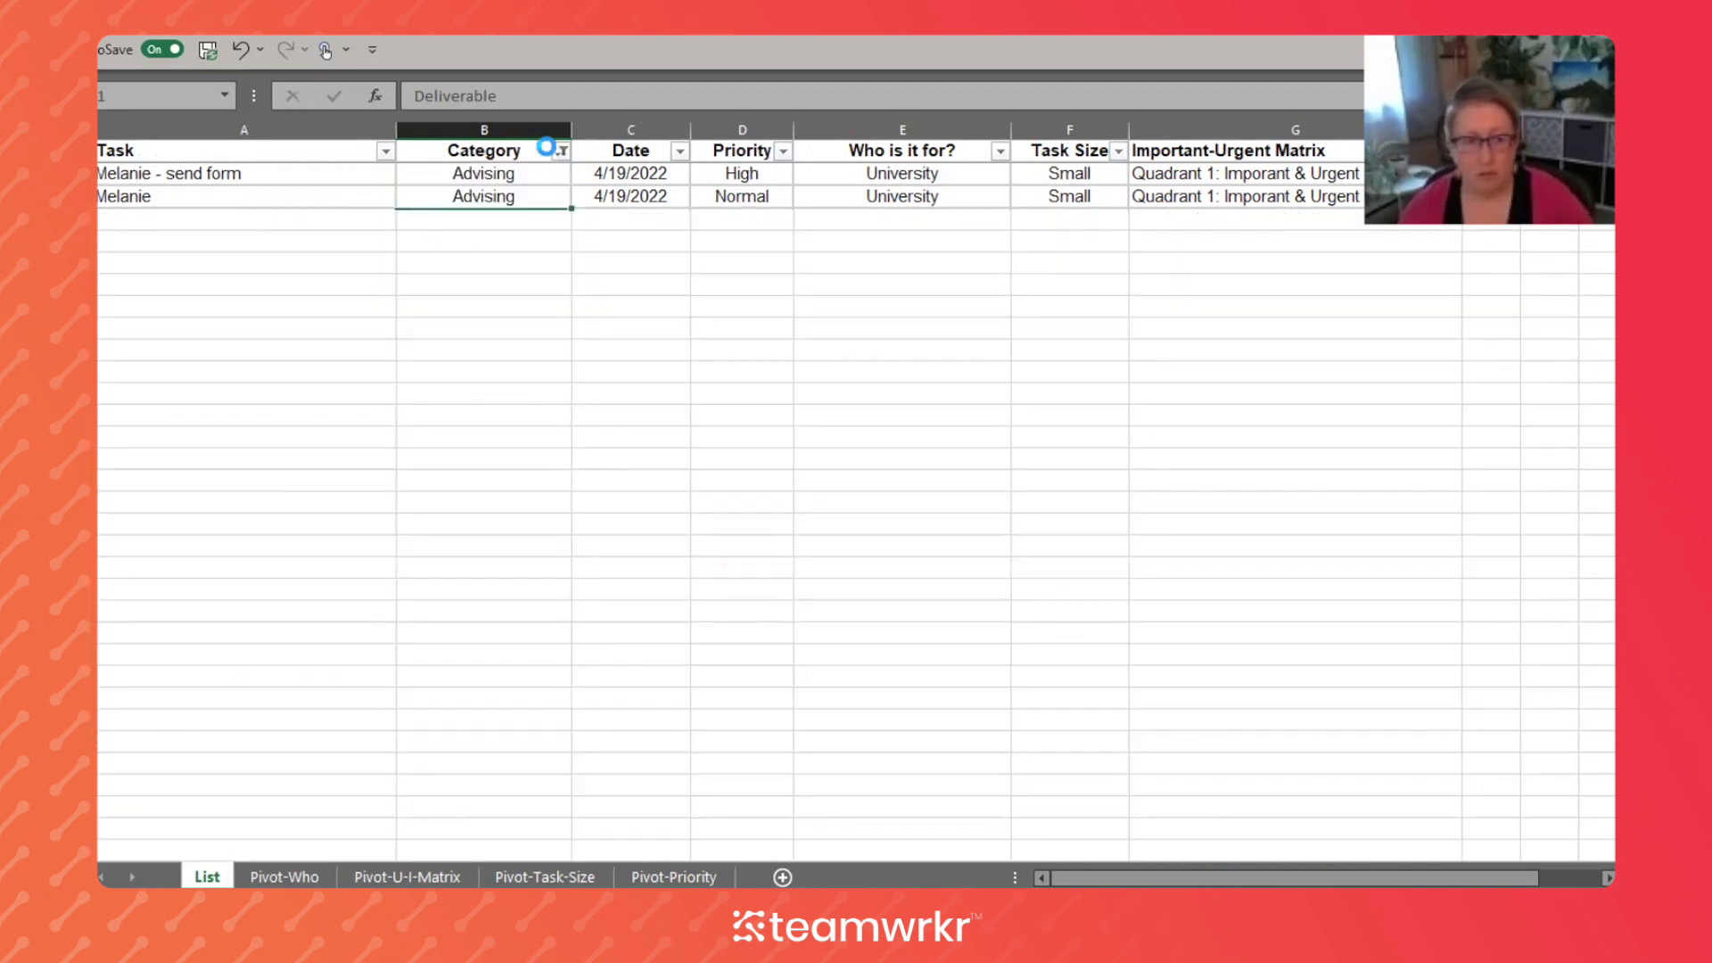
left_click(332, 421)
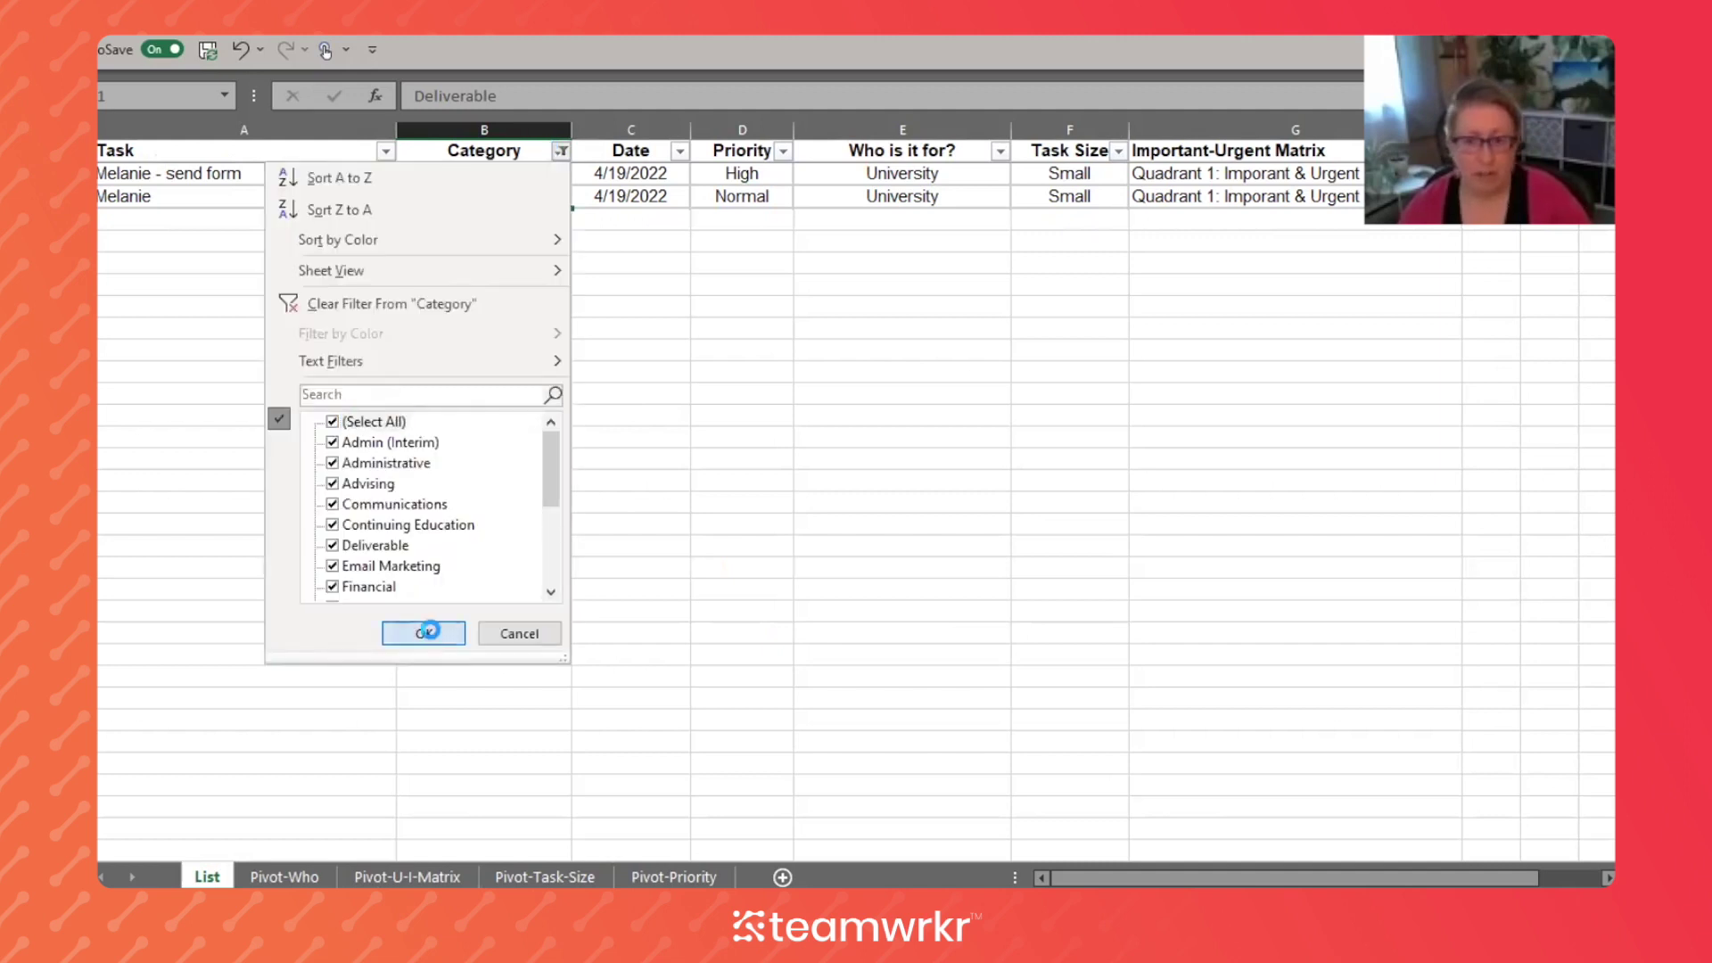
left_click(427, 632)
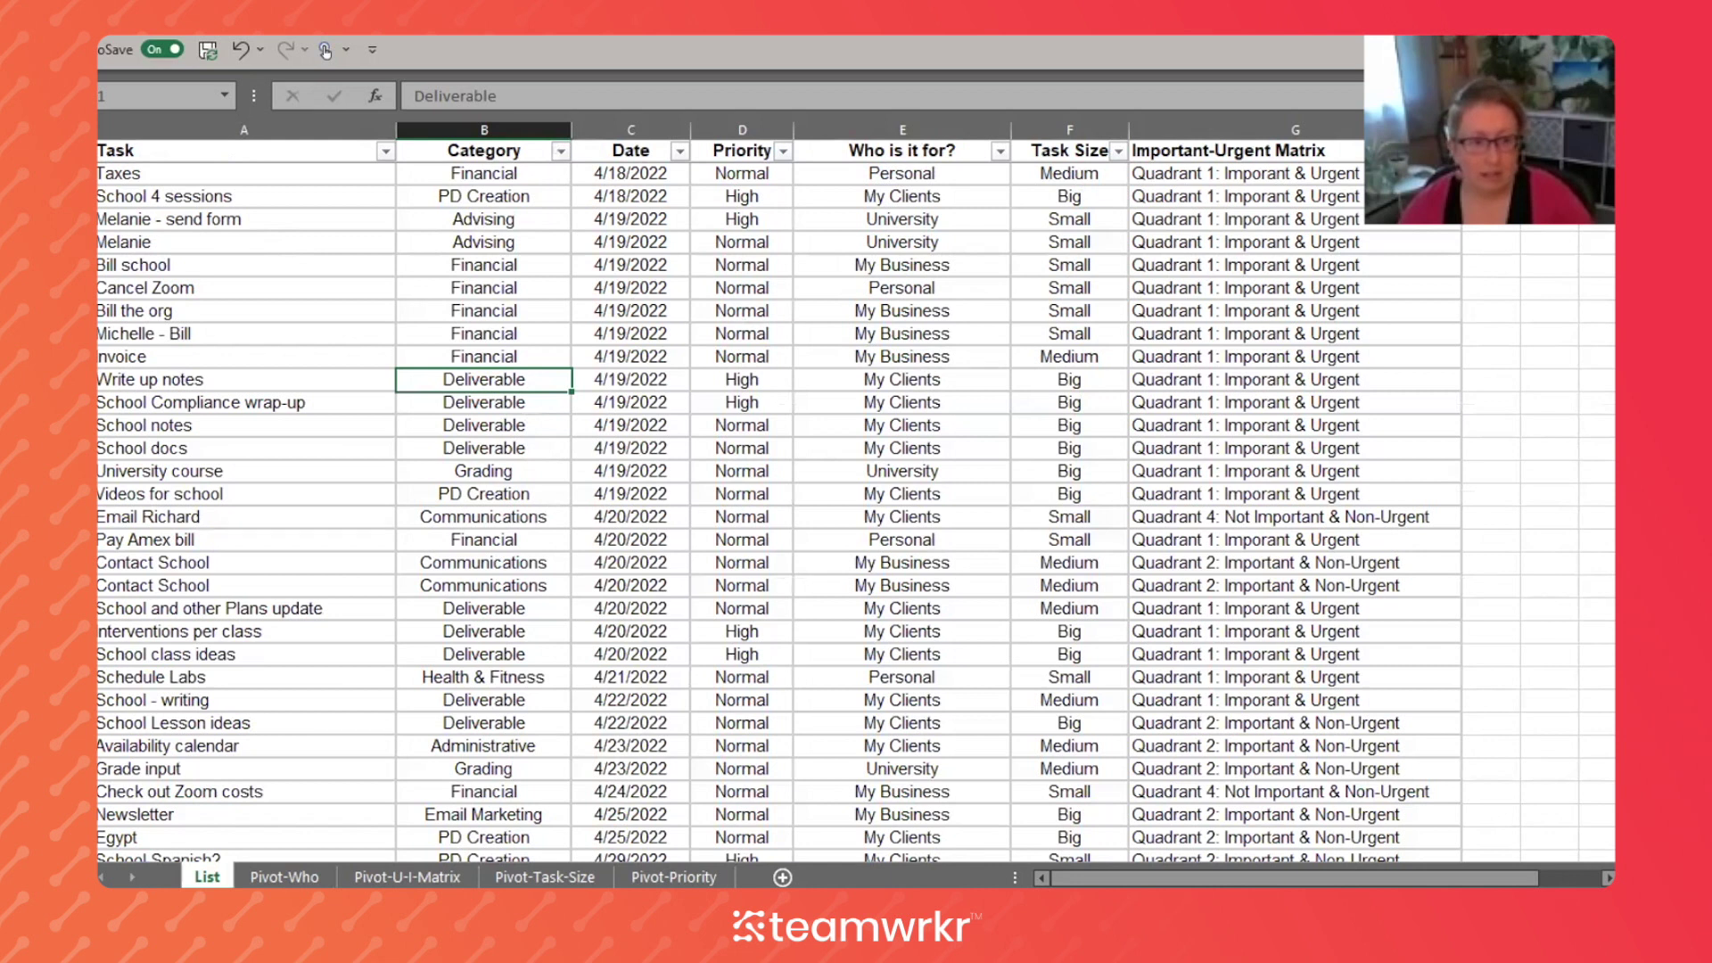
Select the header row and look at its Filter option among the sort and filter commands
left_click(100, 150)
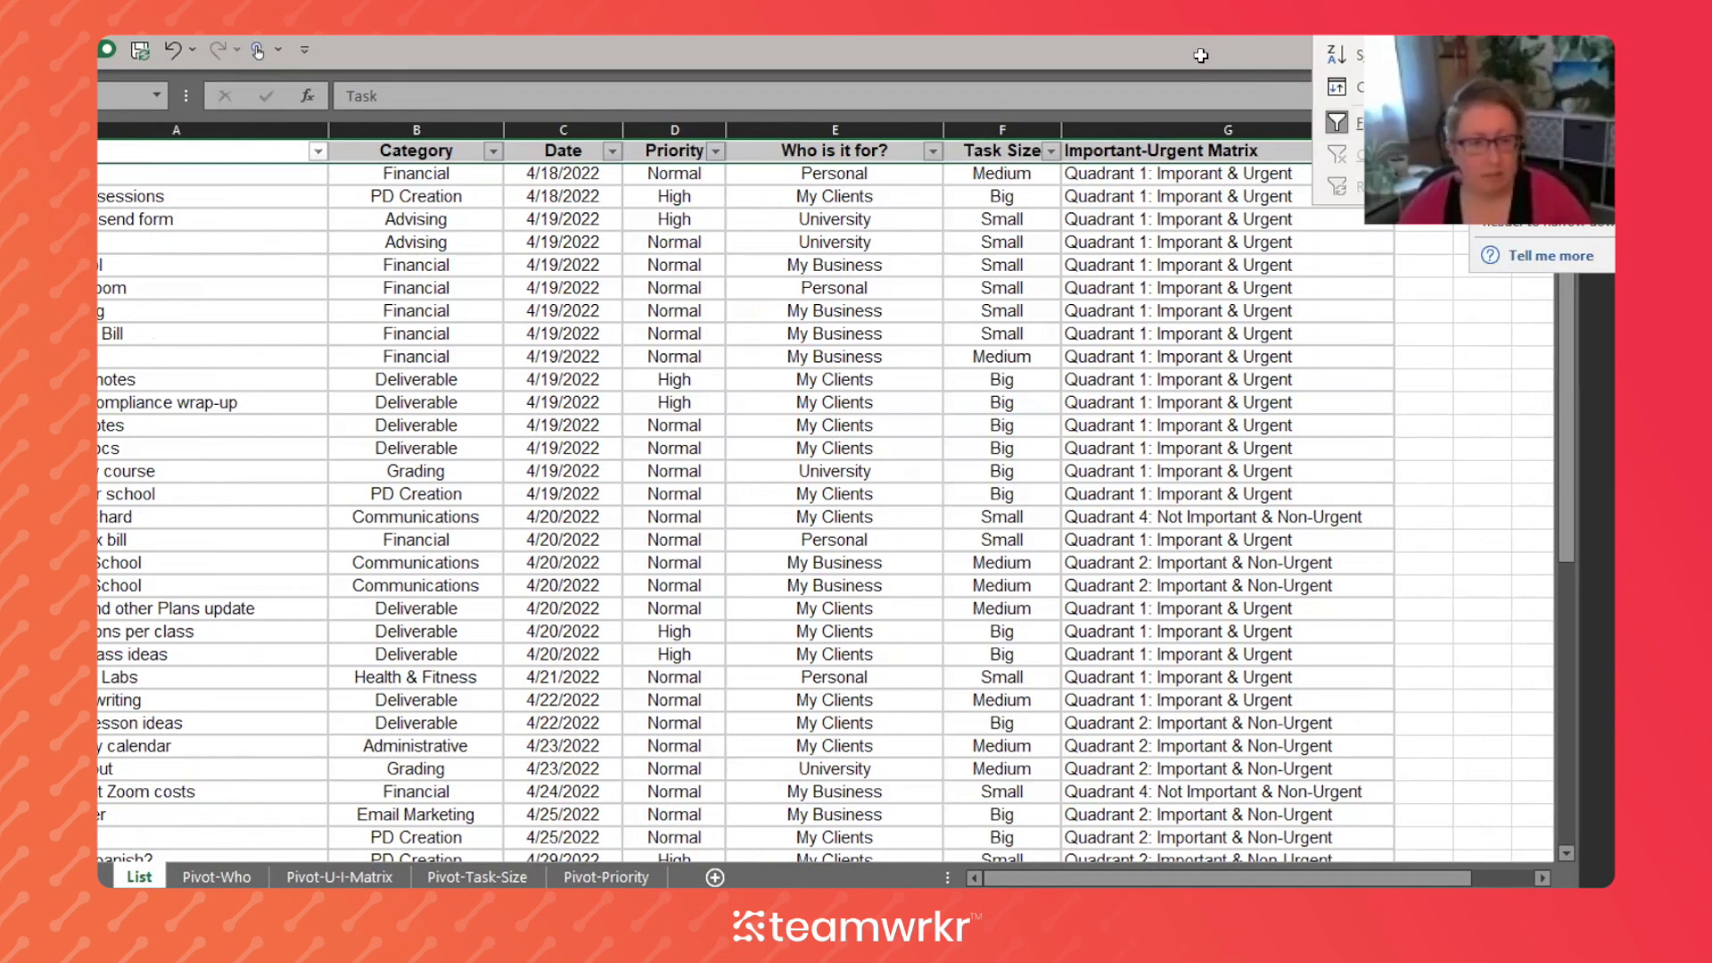
left_click(473, 287)
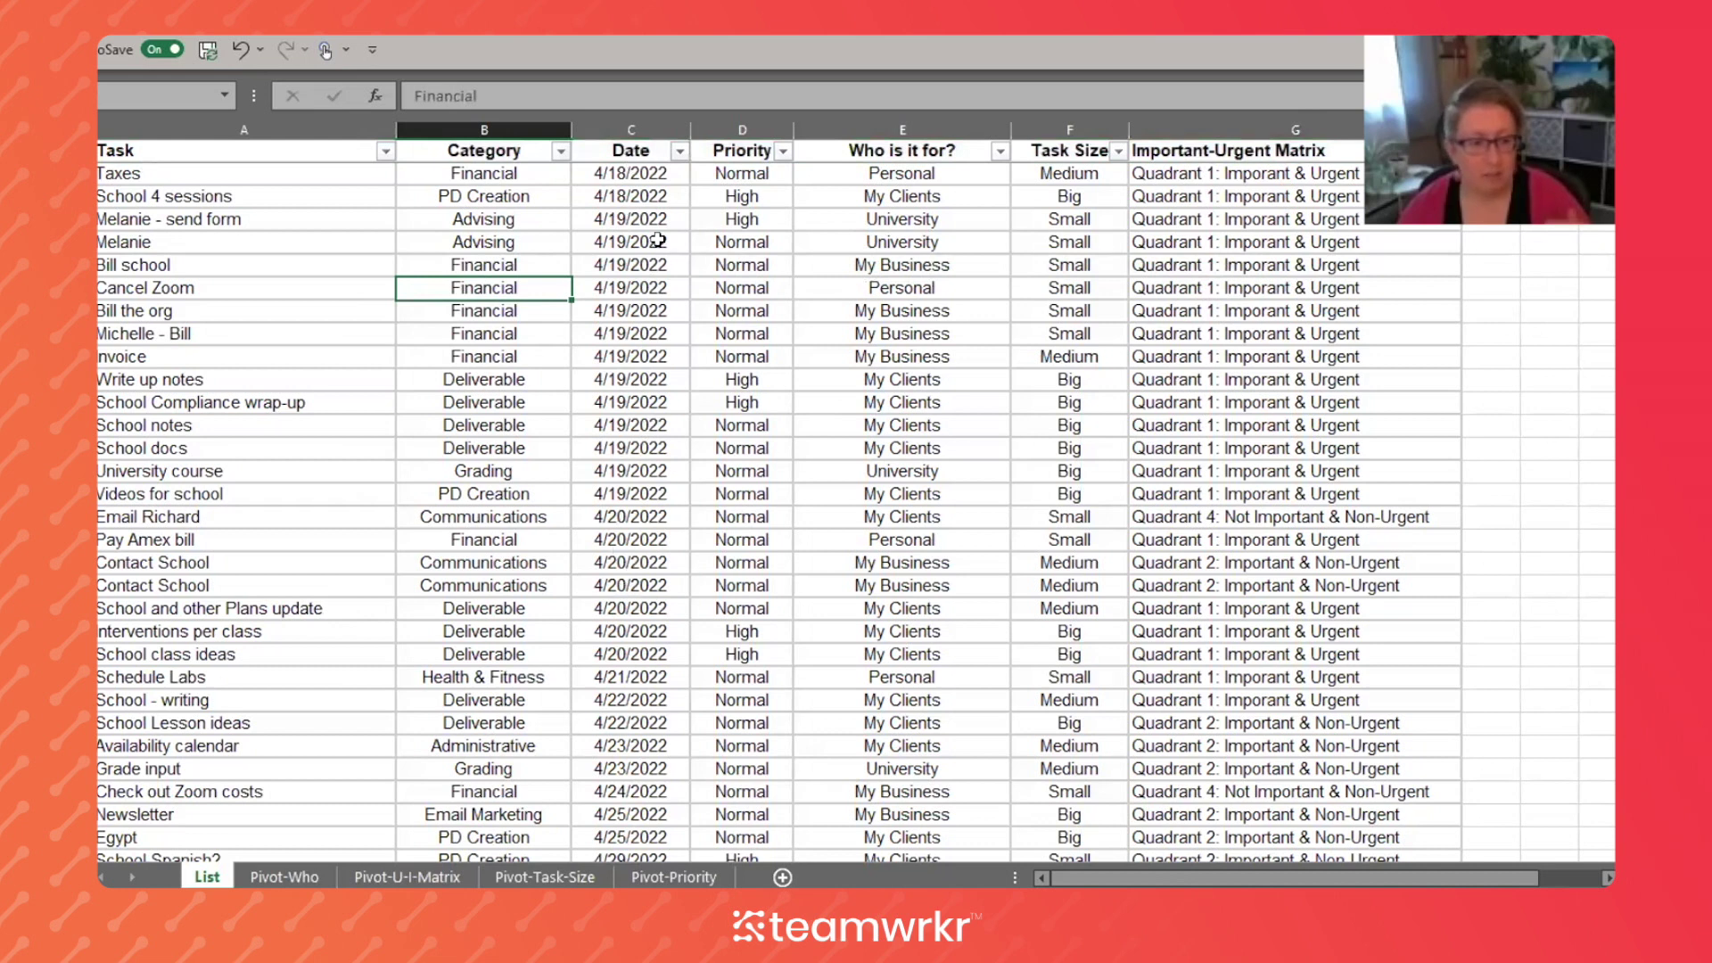
Look through the task list, examining the Date, Priority and Who is it for? columns
scroll(660, 291, "down", 2)
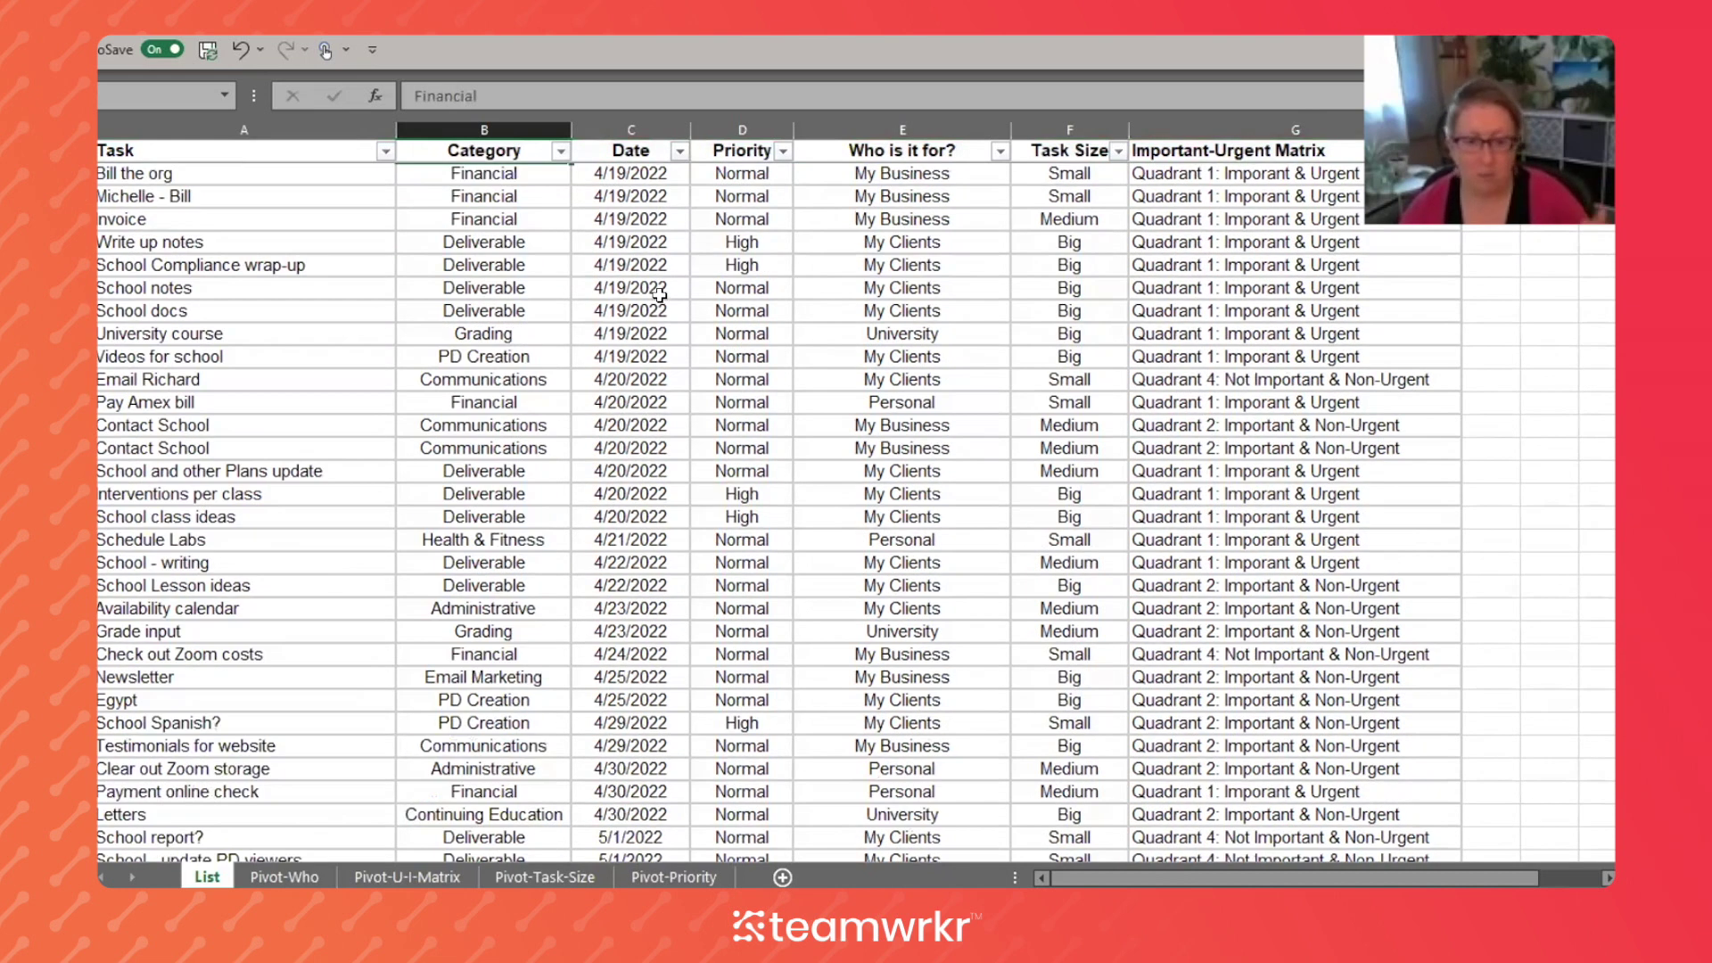
scroll(650, 327, "down", 2)
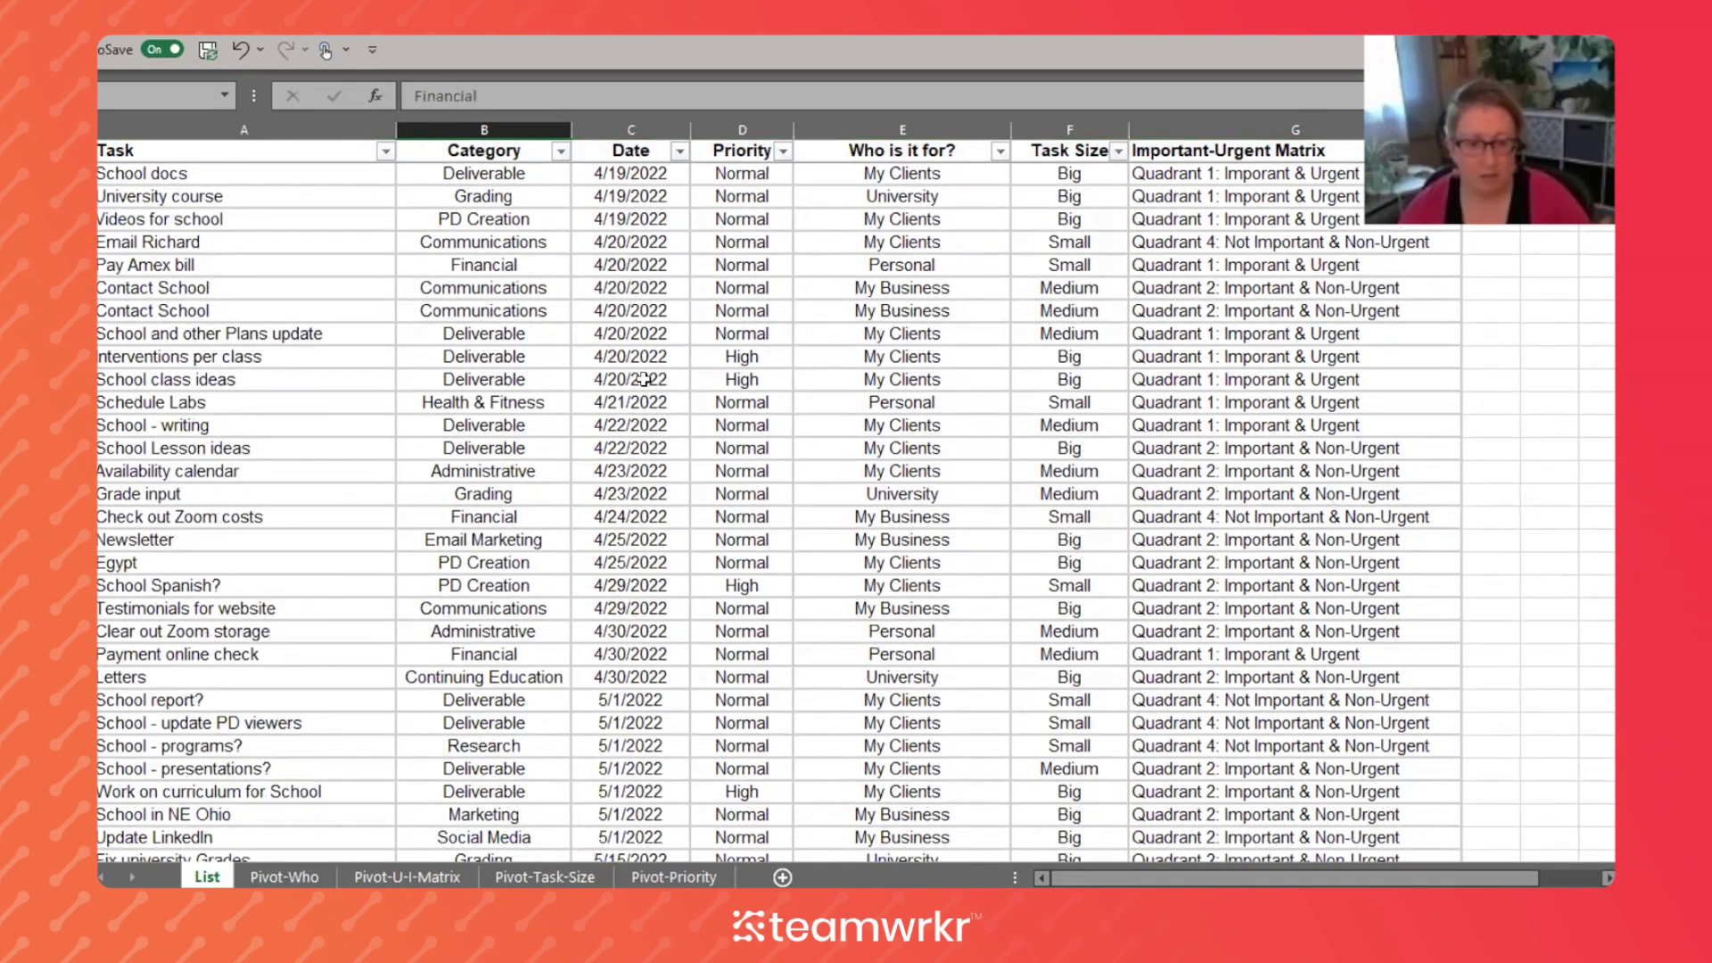
scroll(644, 419, "down", 1)
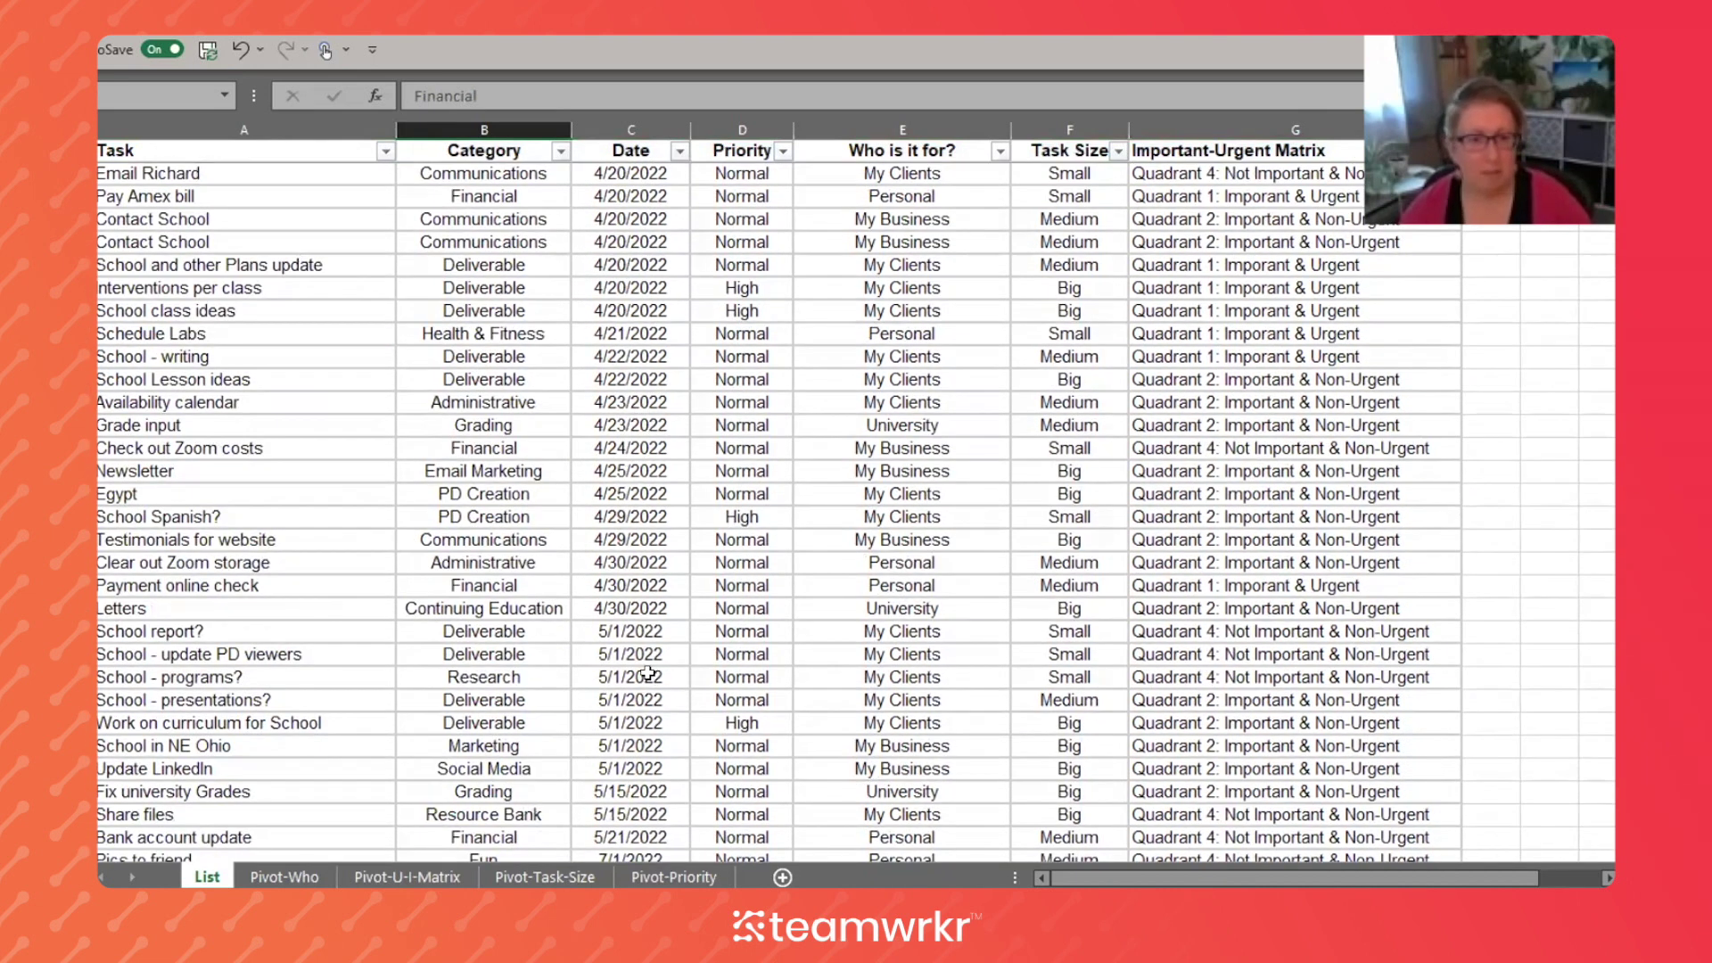
scroll(644, 674, "down", 1)
scroll(596, 562, "up", 6)
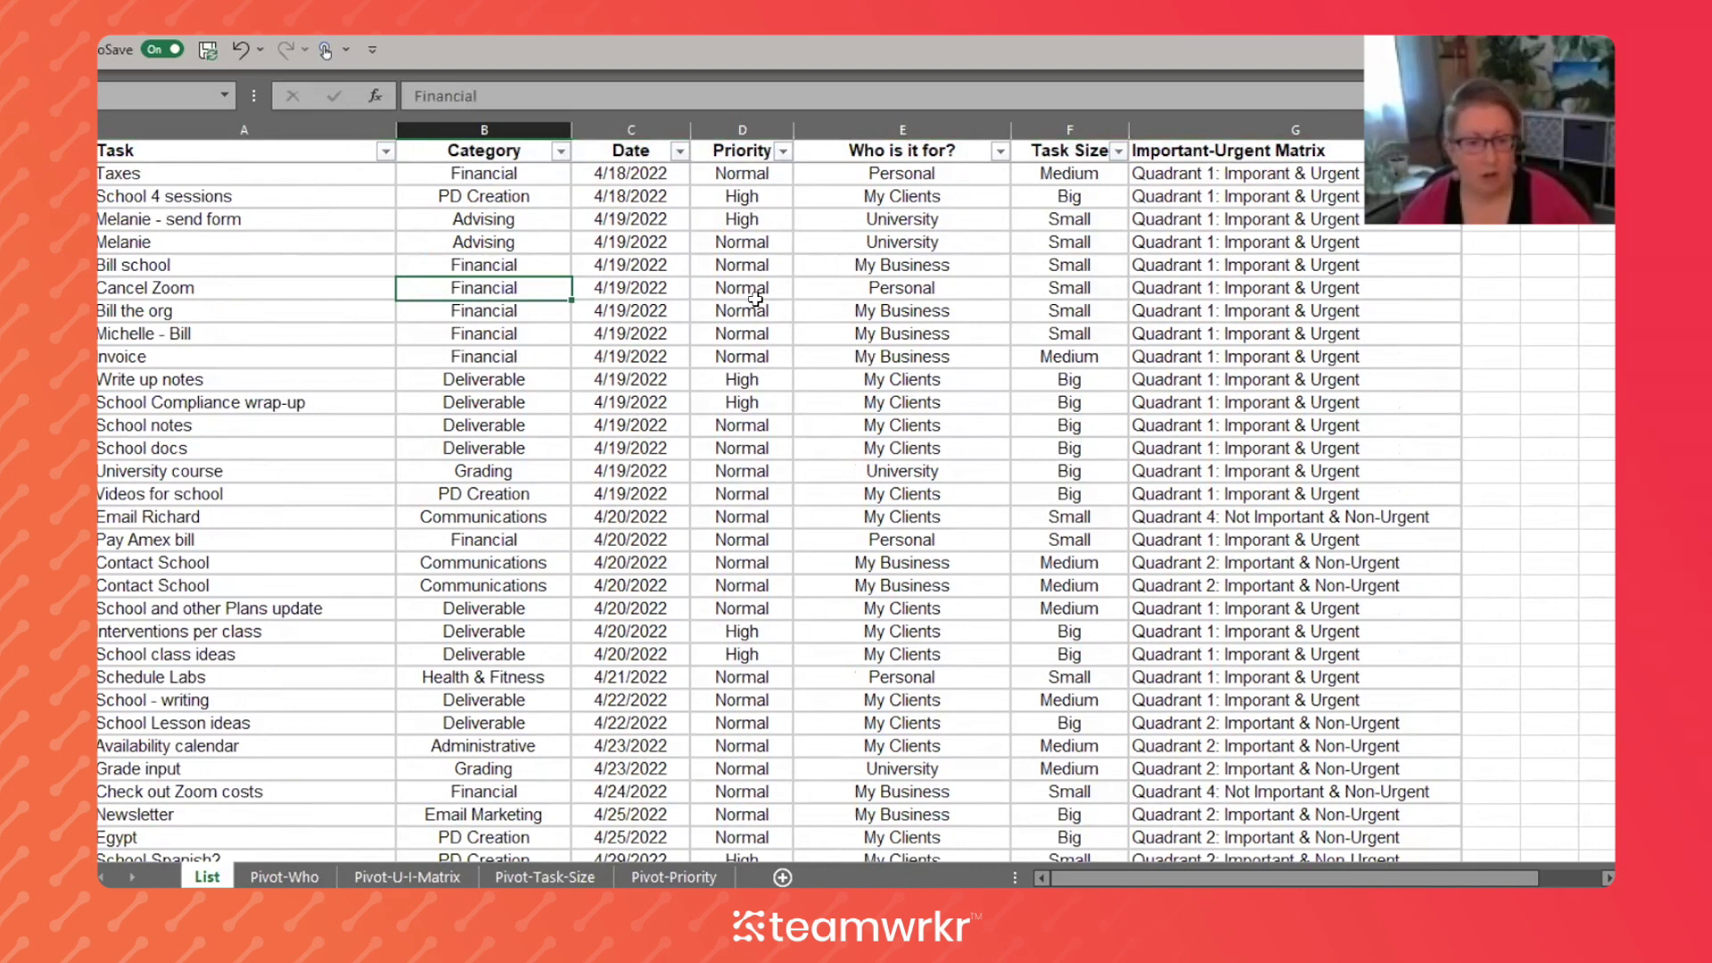
scroll(752, 403, "down", 3)
scroll(752, 403, "up", 3)
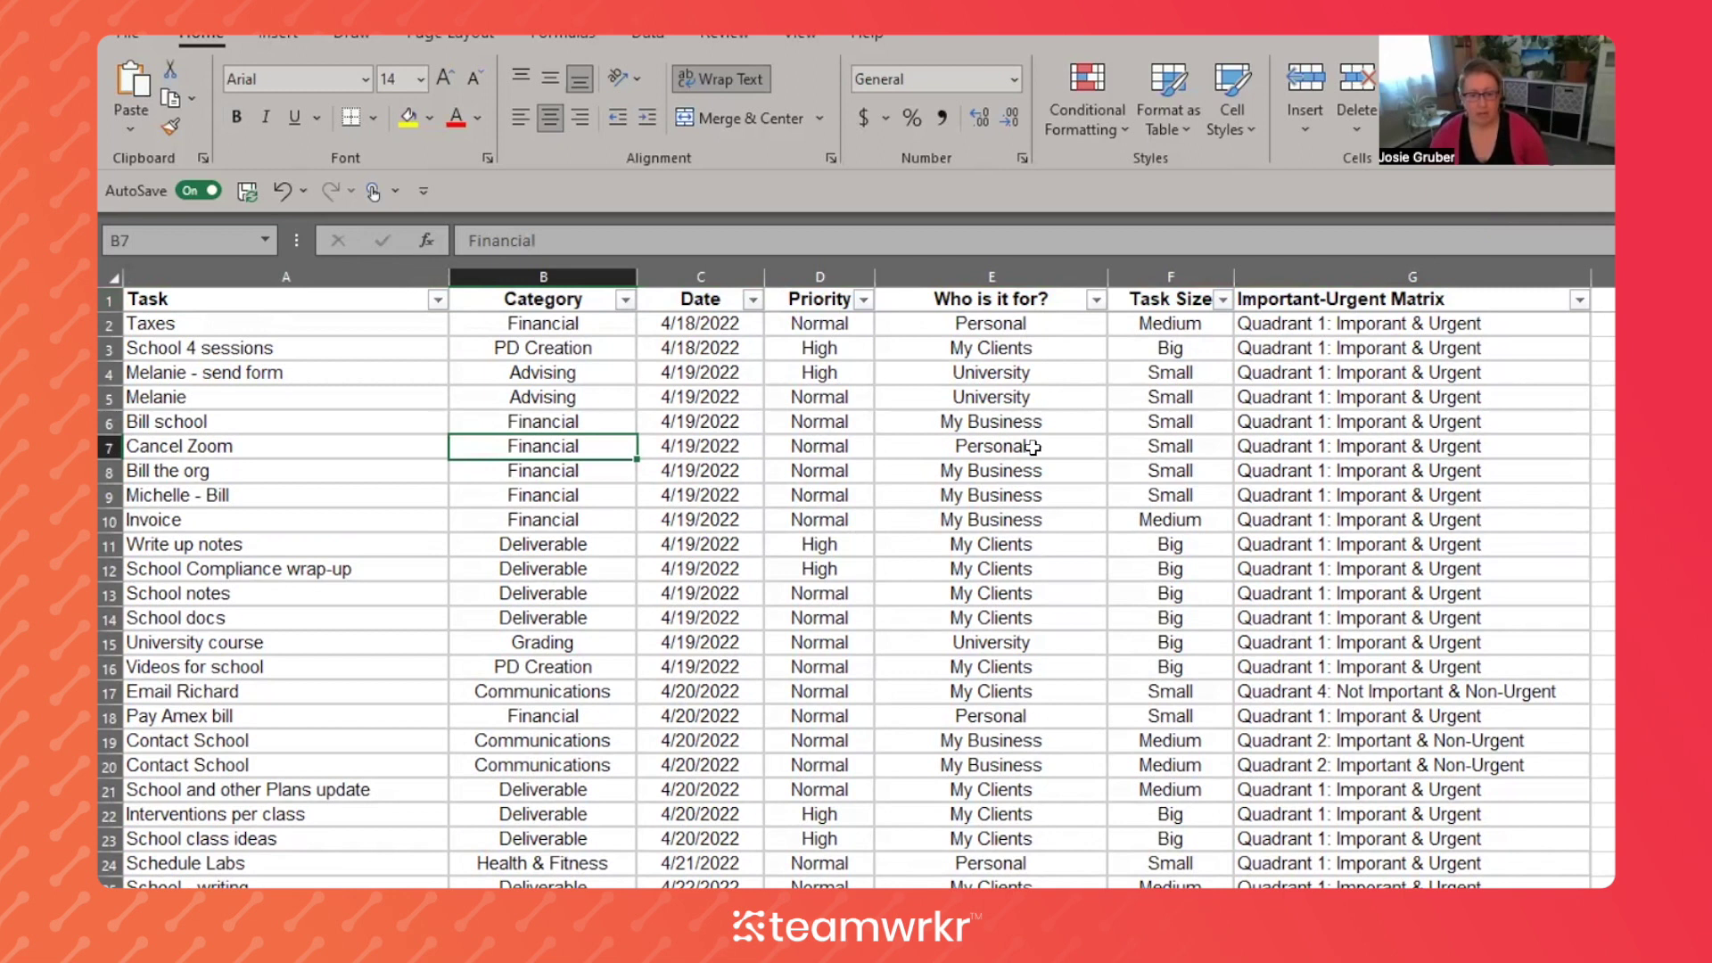
scroll(1035, 464, "down", 7)
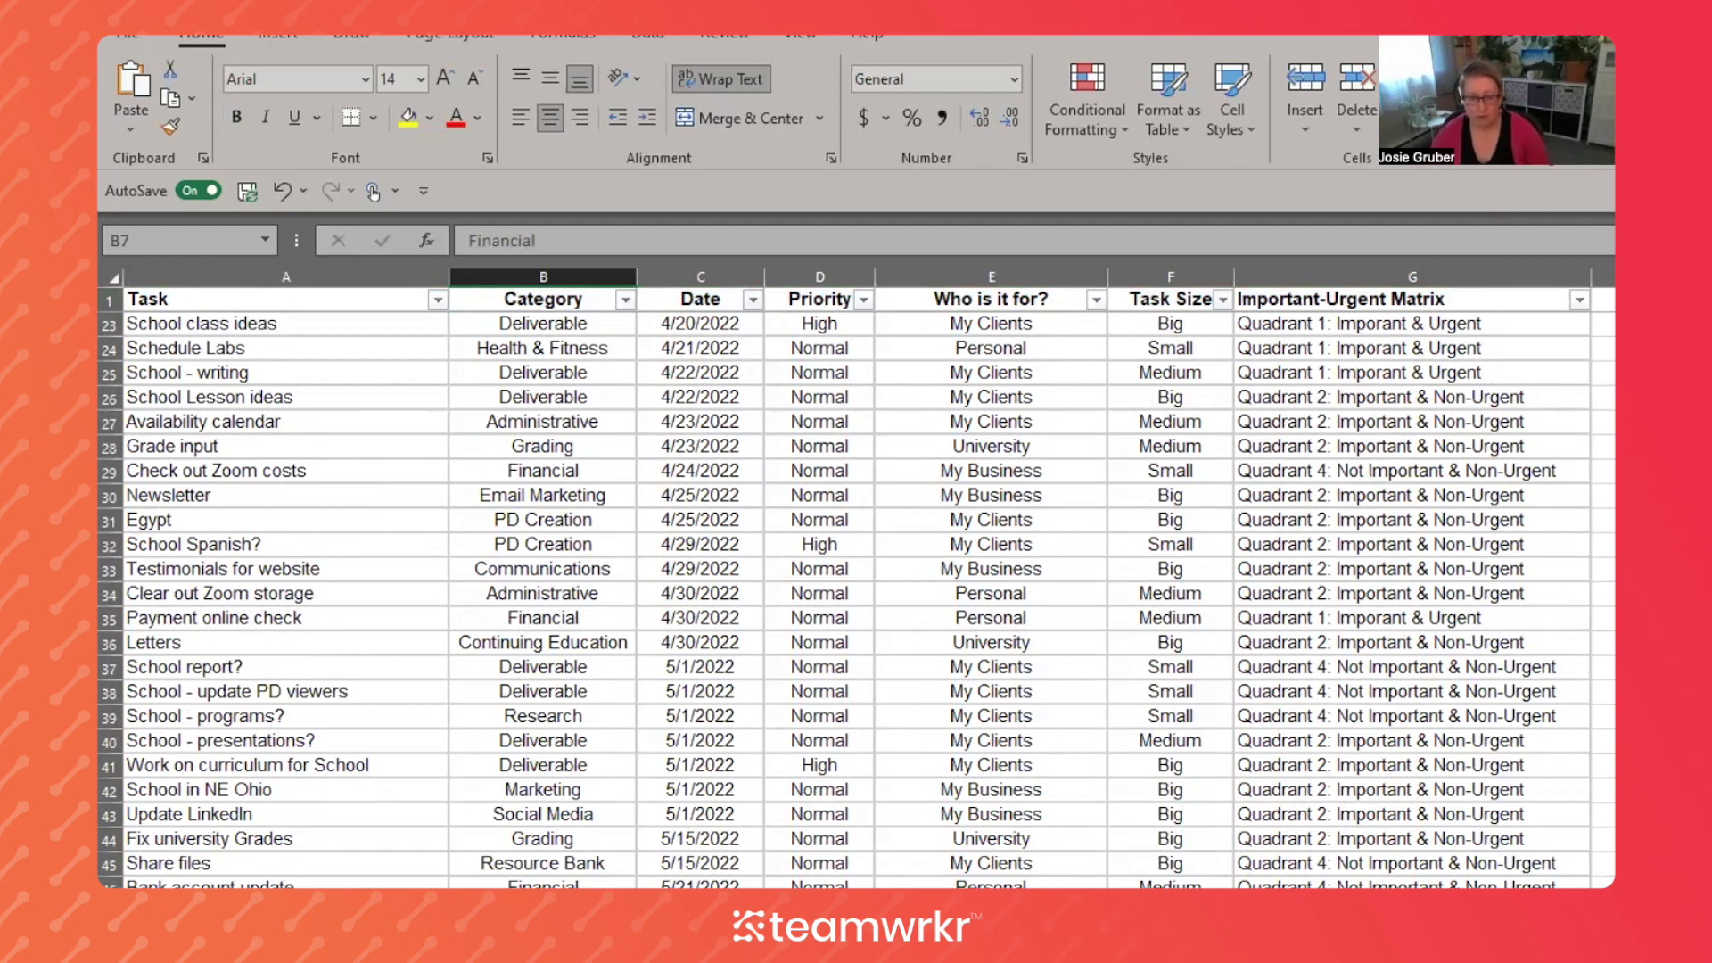
Filter the Who is it for? column so that only the Personal tasks are shown
left_click(1096, 300)
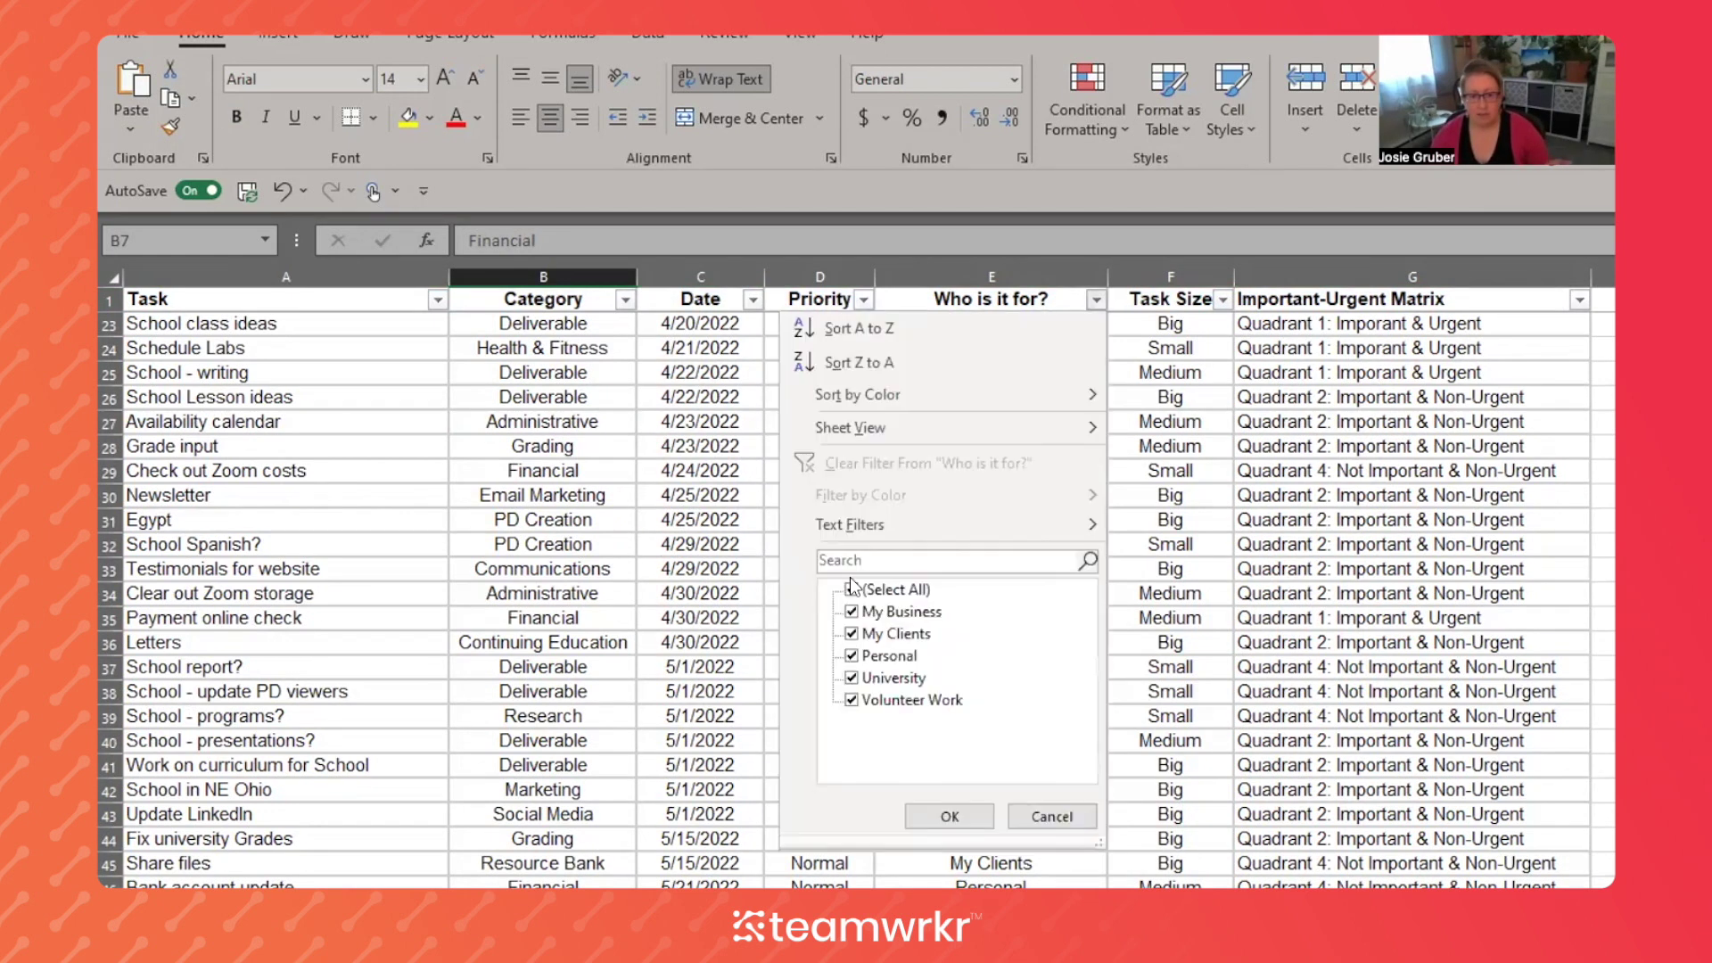
left_click(851, 590)
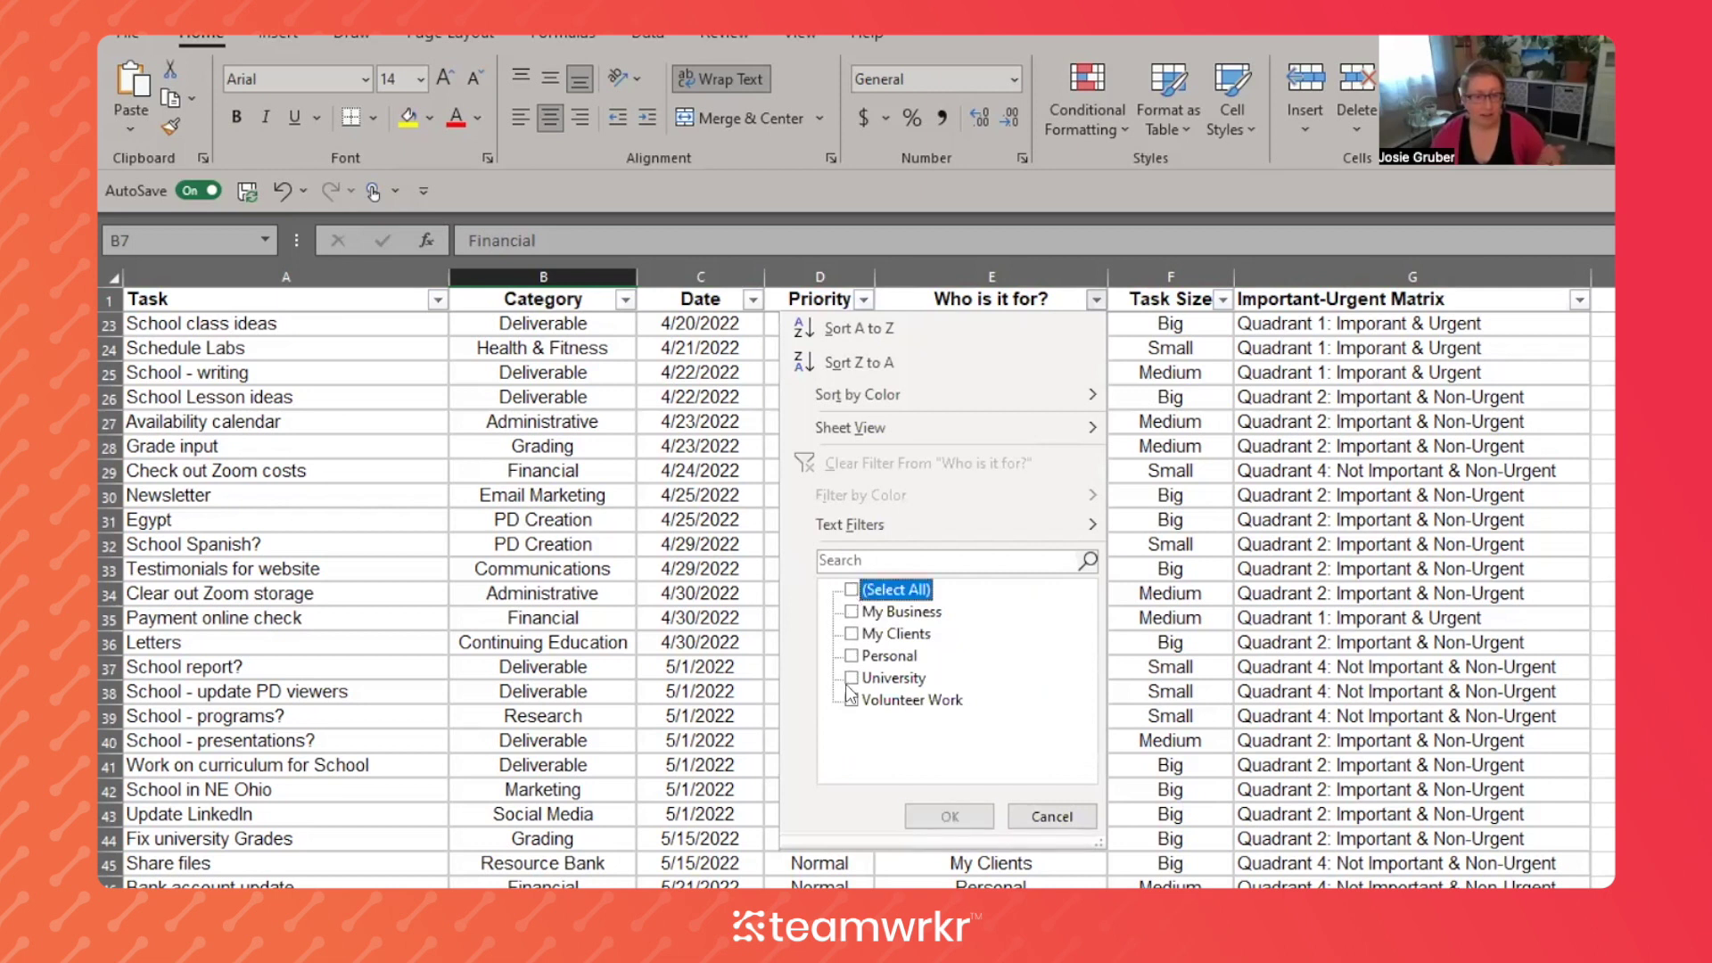
left_click(852, 657)
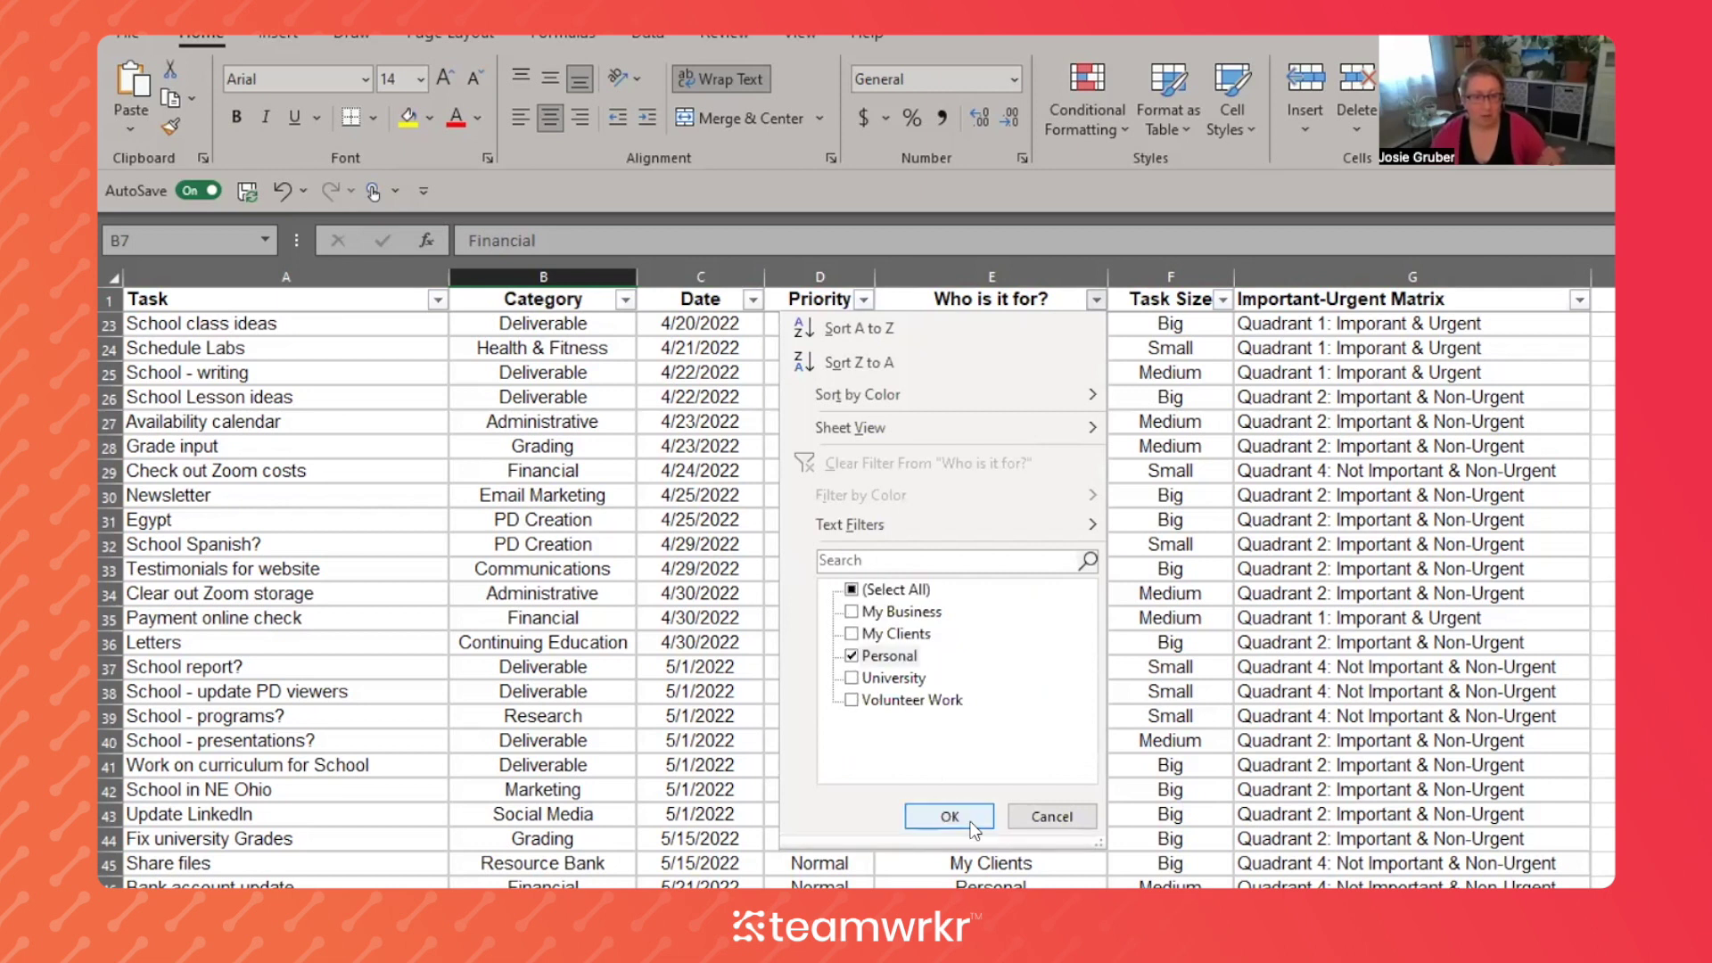
key("Return")
scroll(1036, 755, "up", 3)
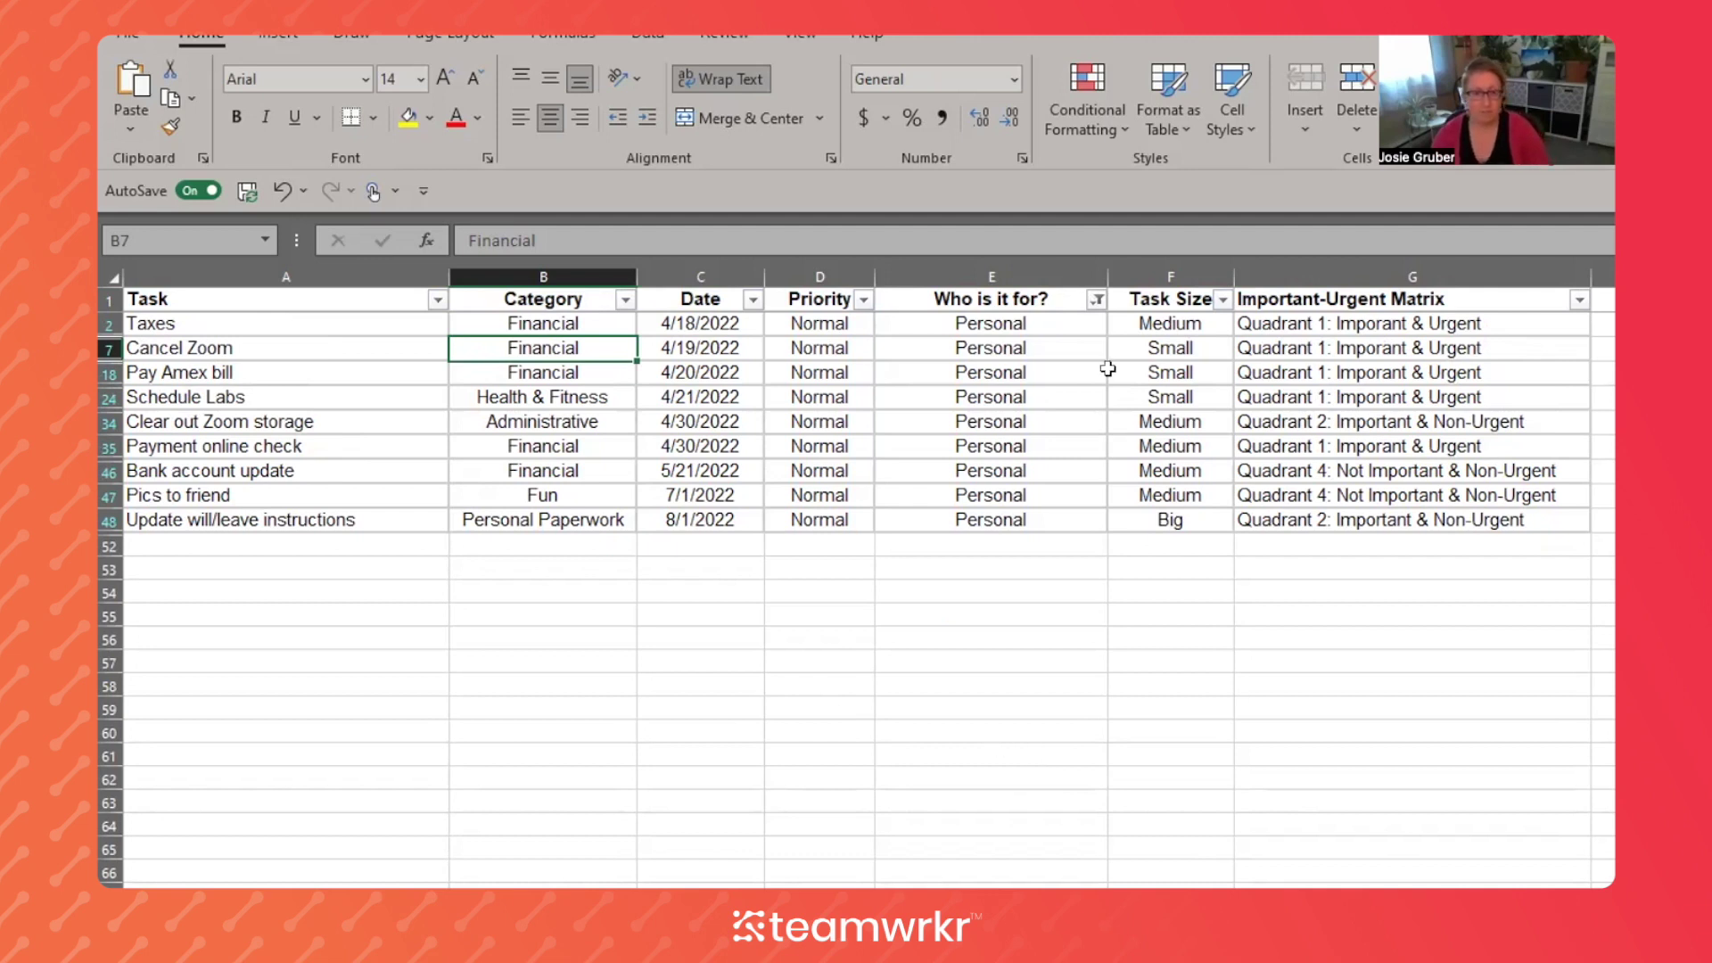
Reselect all values in the Who is it for? filter to show the full list
left_click(1096, 299)
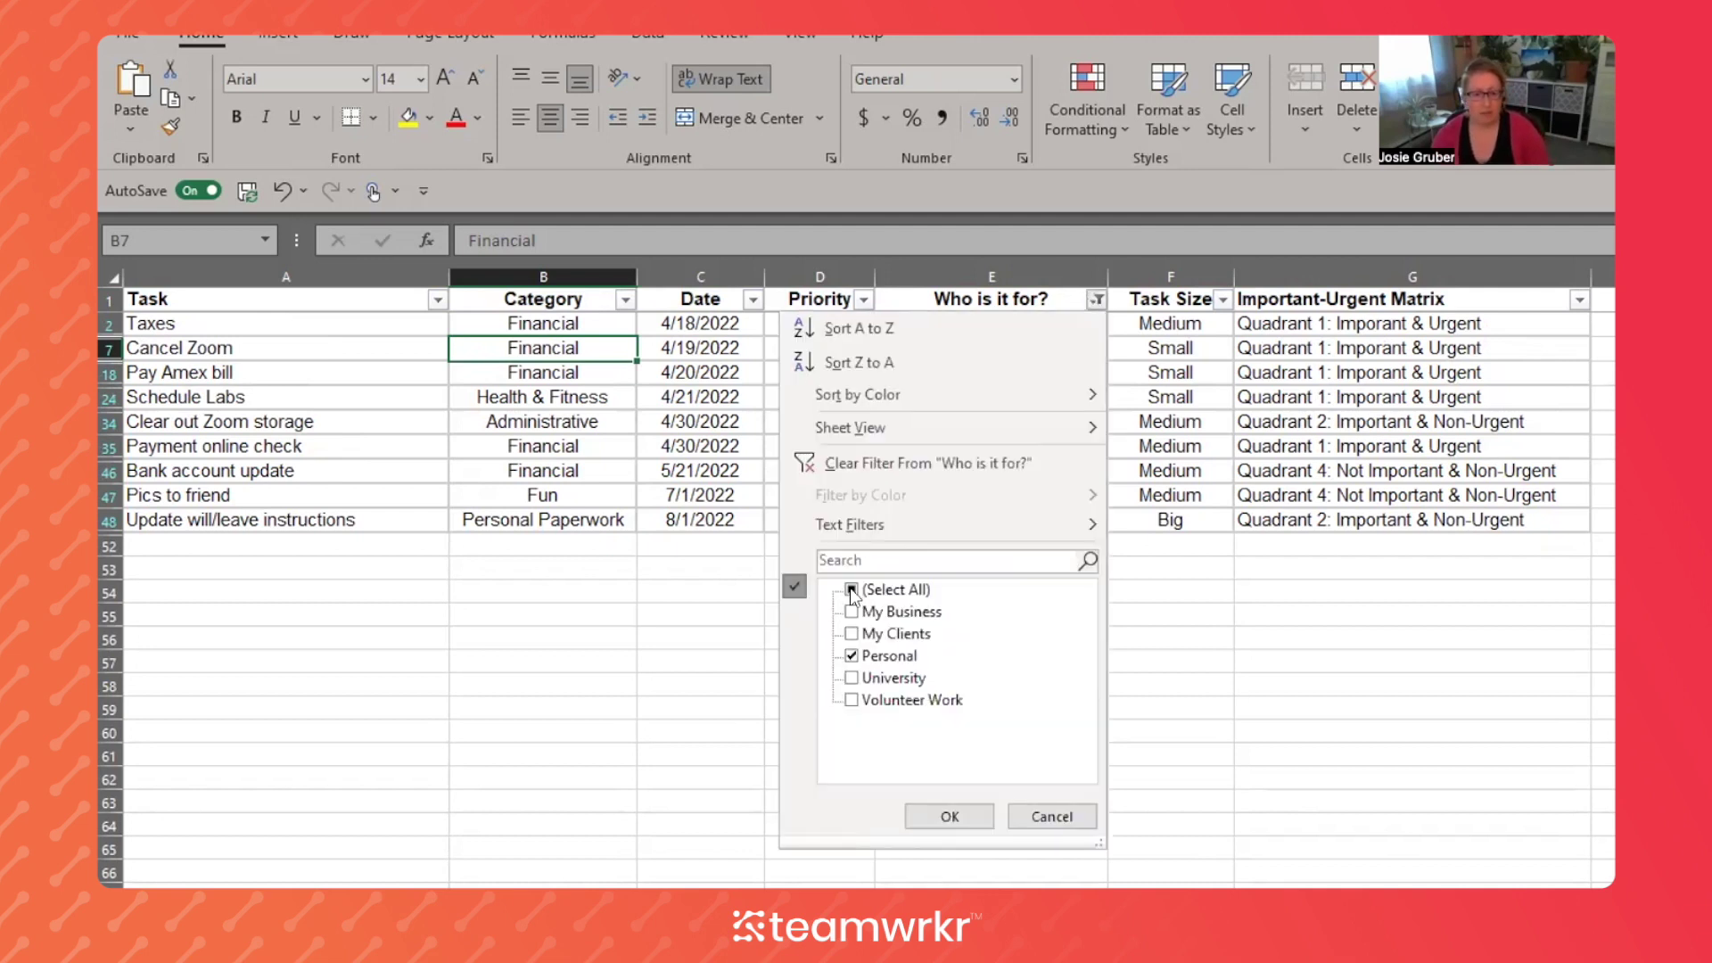
left_click(852, 589)
key("Return")
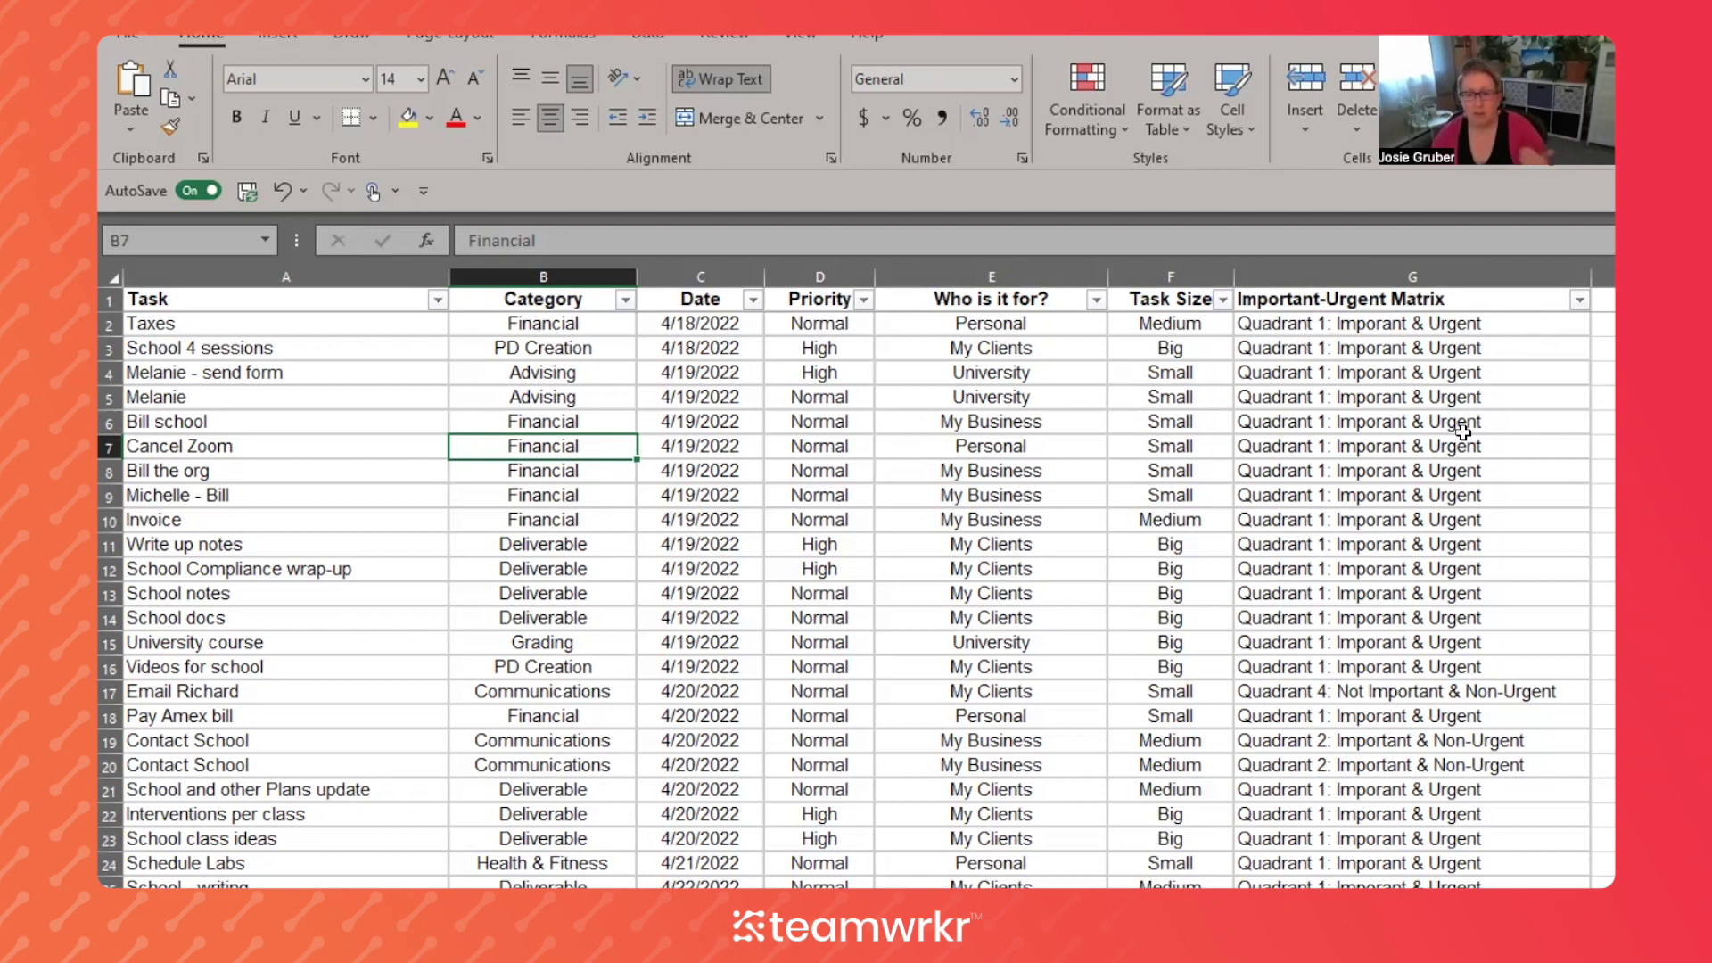
Filter the Important-Urgent Matrix column to Quadrant 1: Imporant & Urgent and highlight the matching cells in that column
left_click(1580, 302)
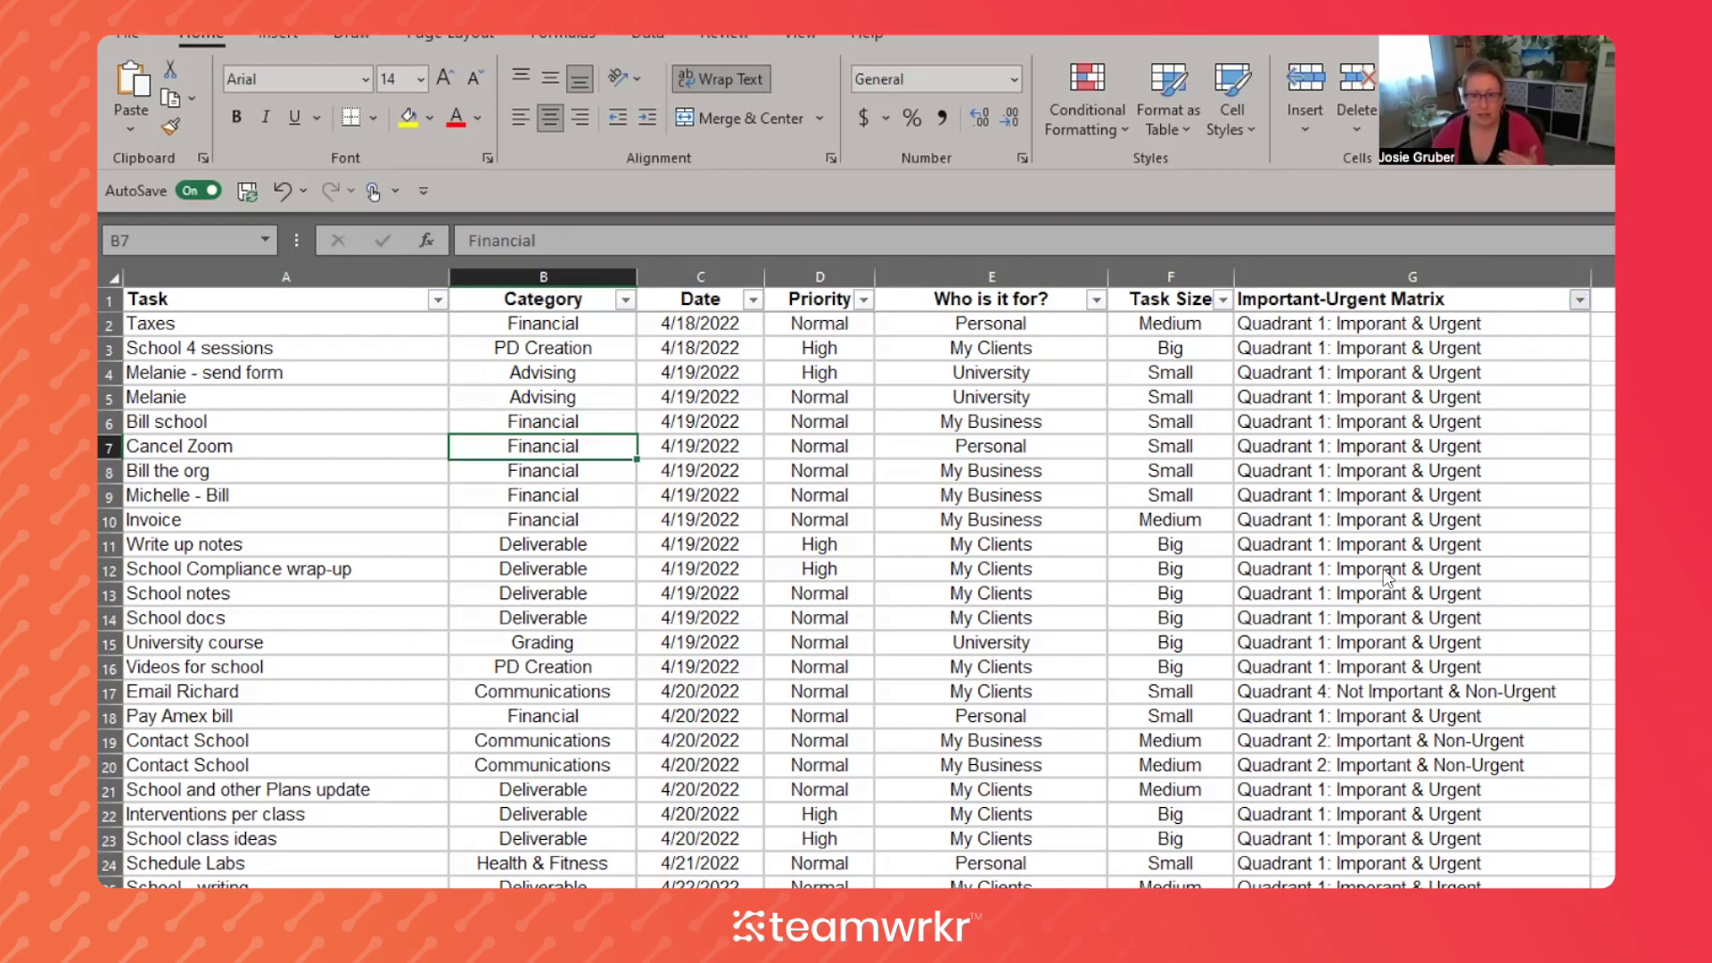
left_click(1335, 591)
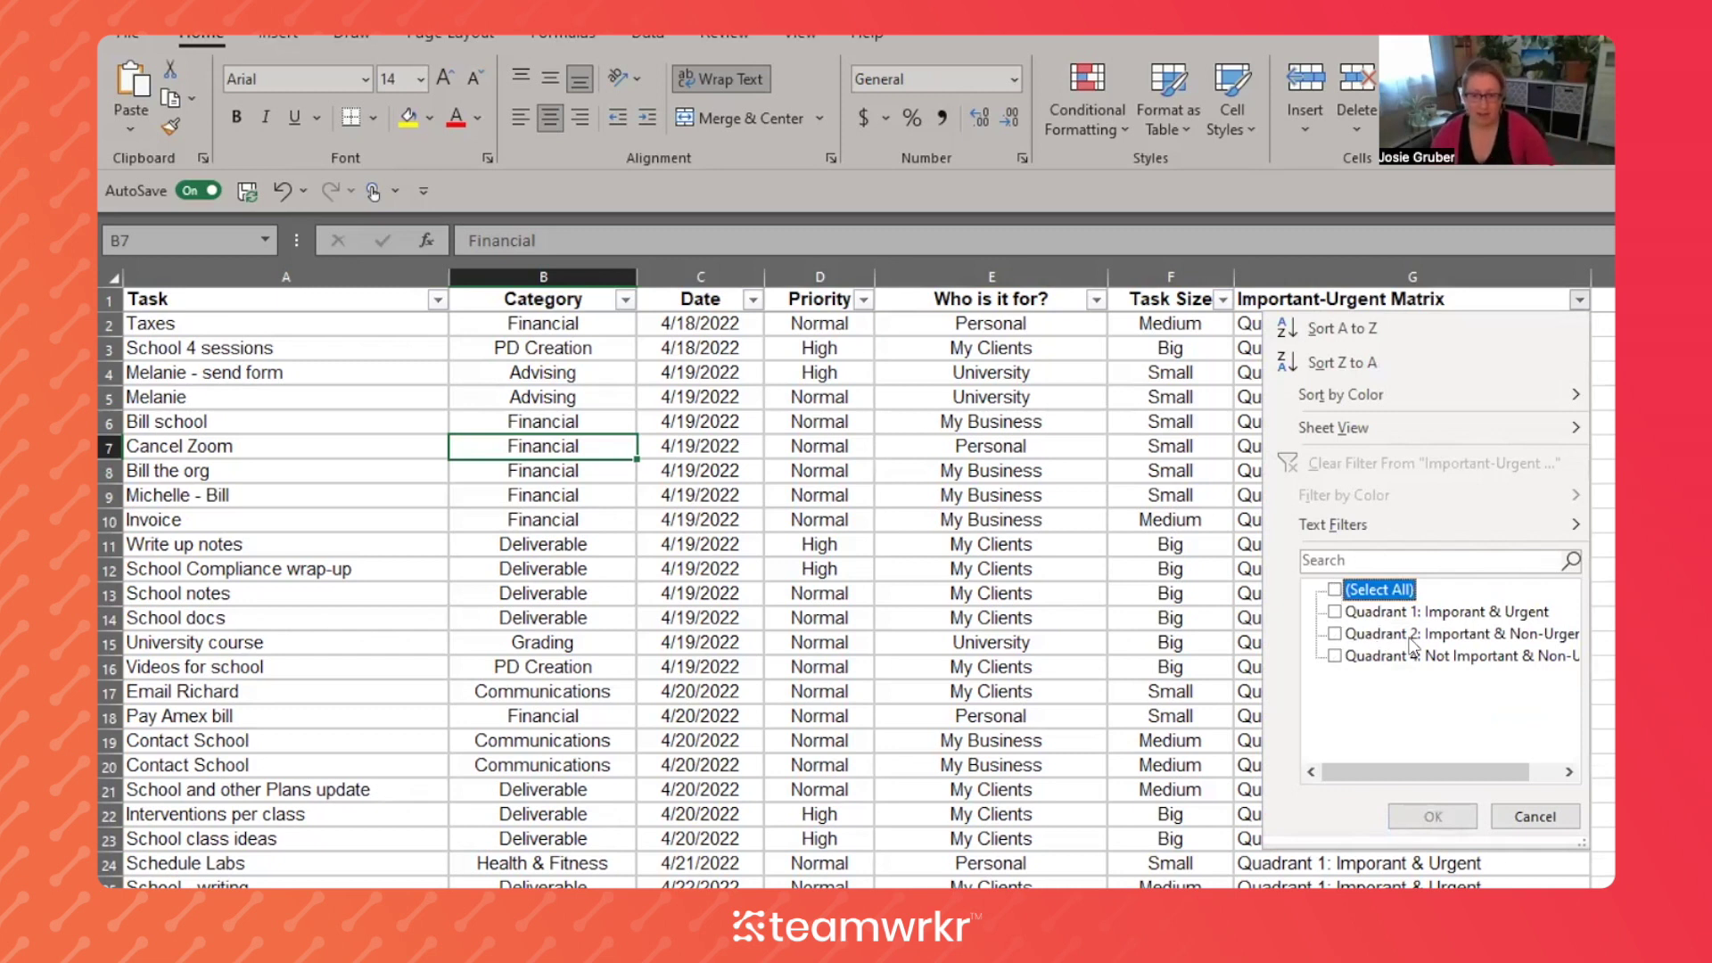
left_click(1336, 612)
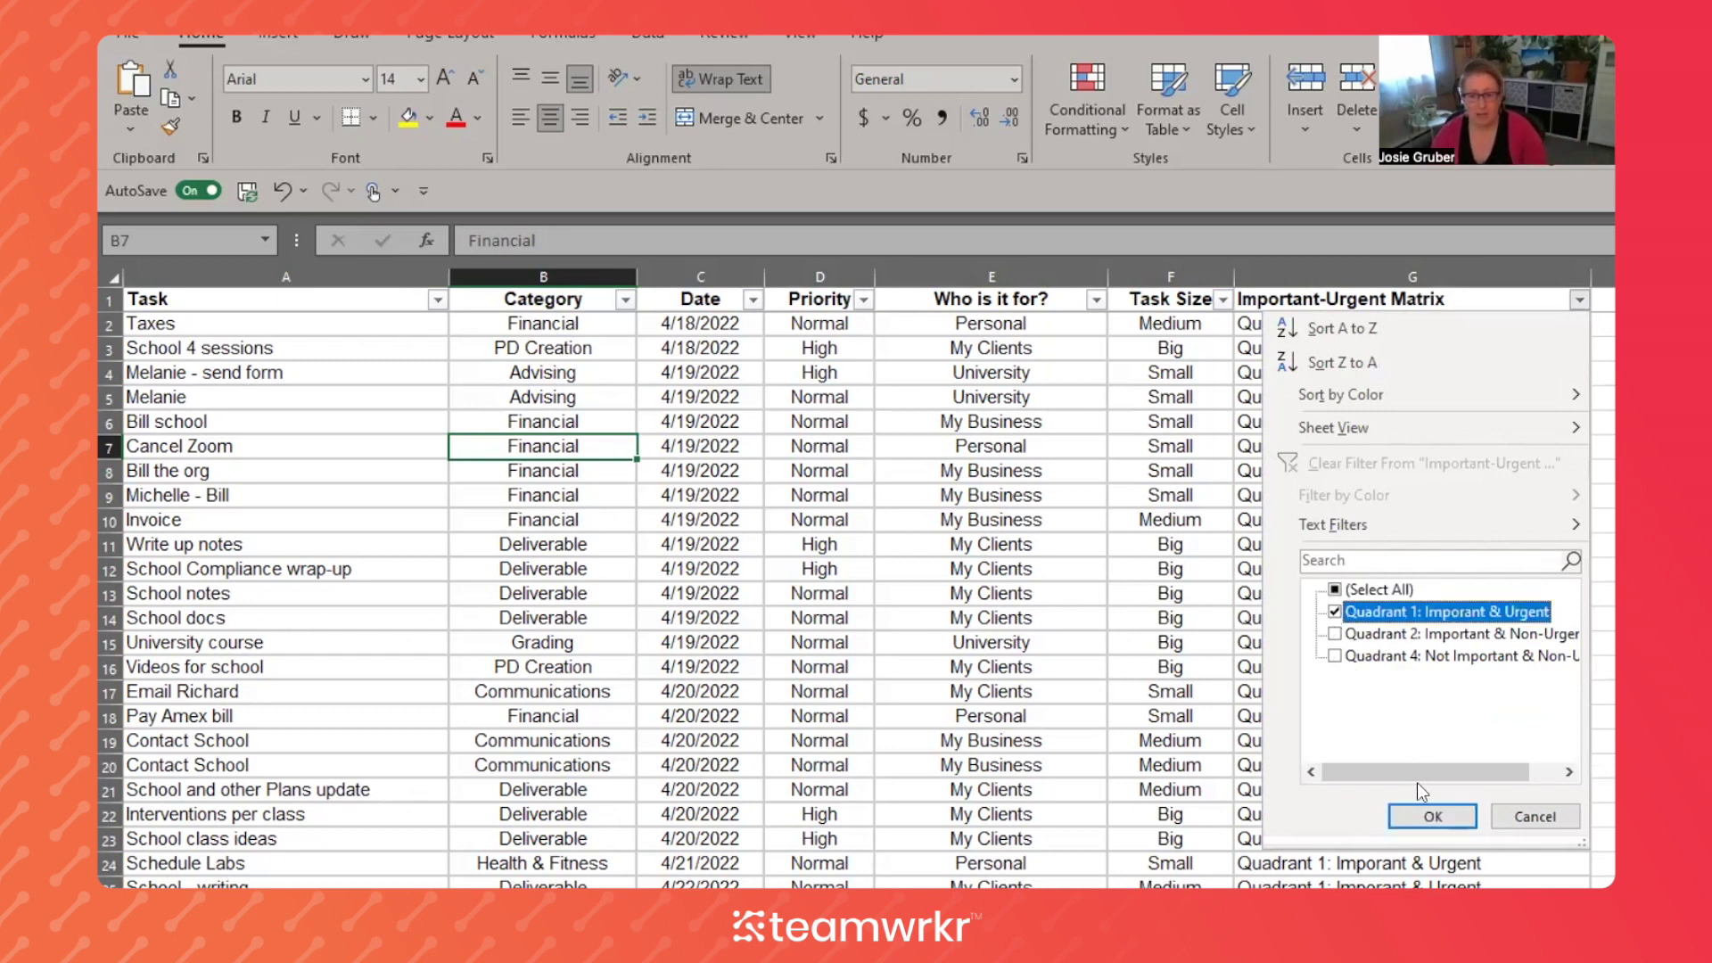
left_click(1433, 818)
left_click(1433, 818)
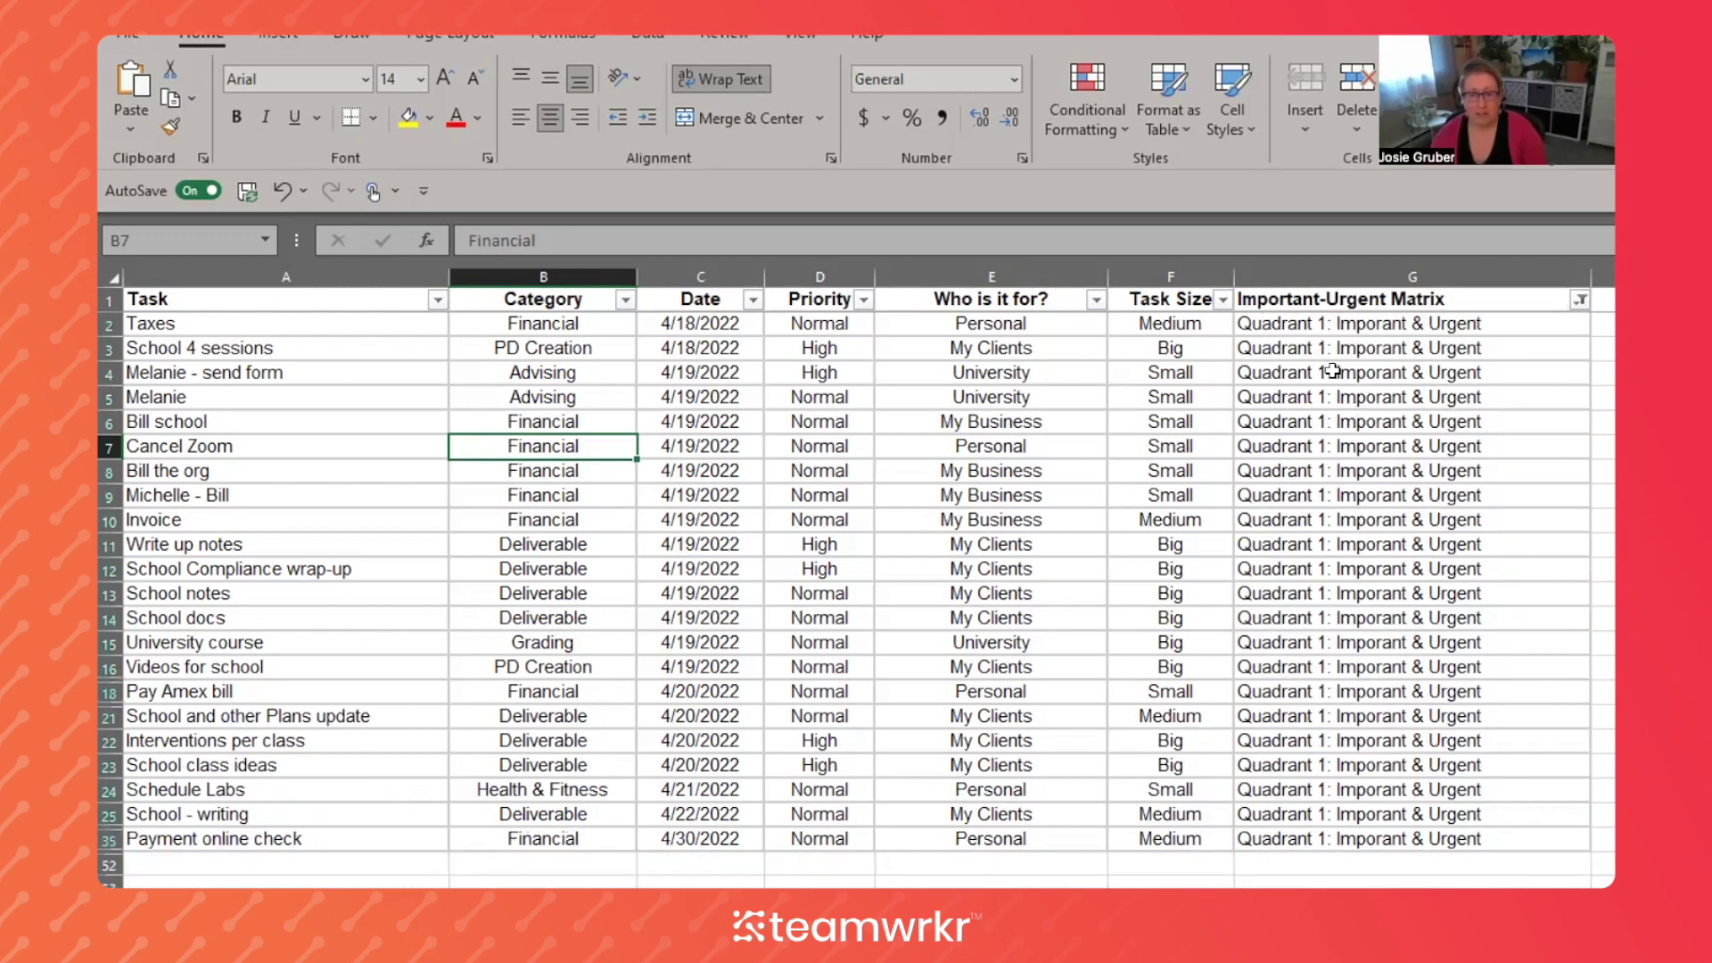
left_click_drag(1277, 323, 1279, 838)
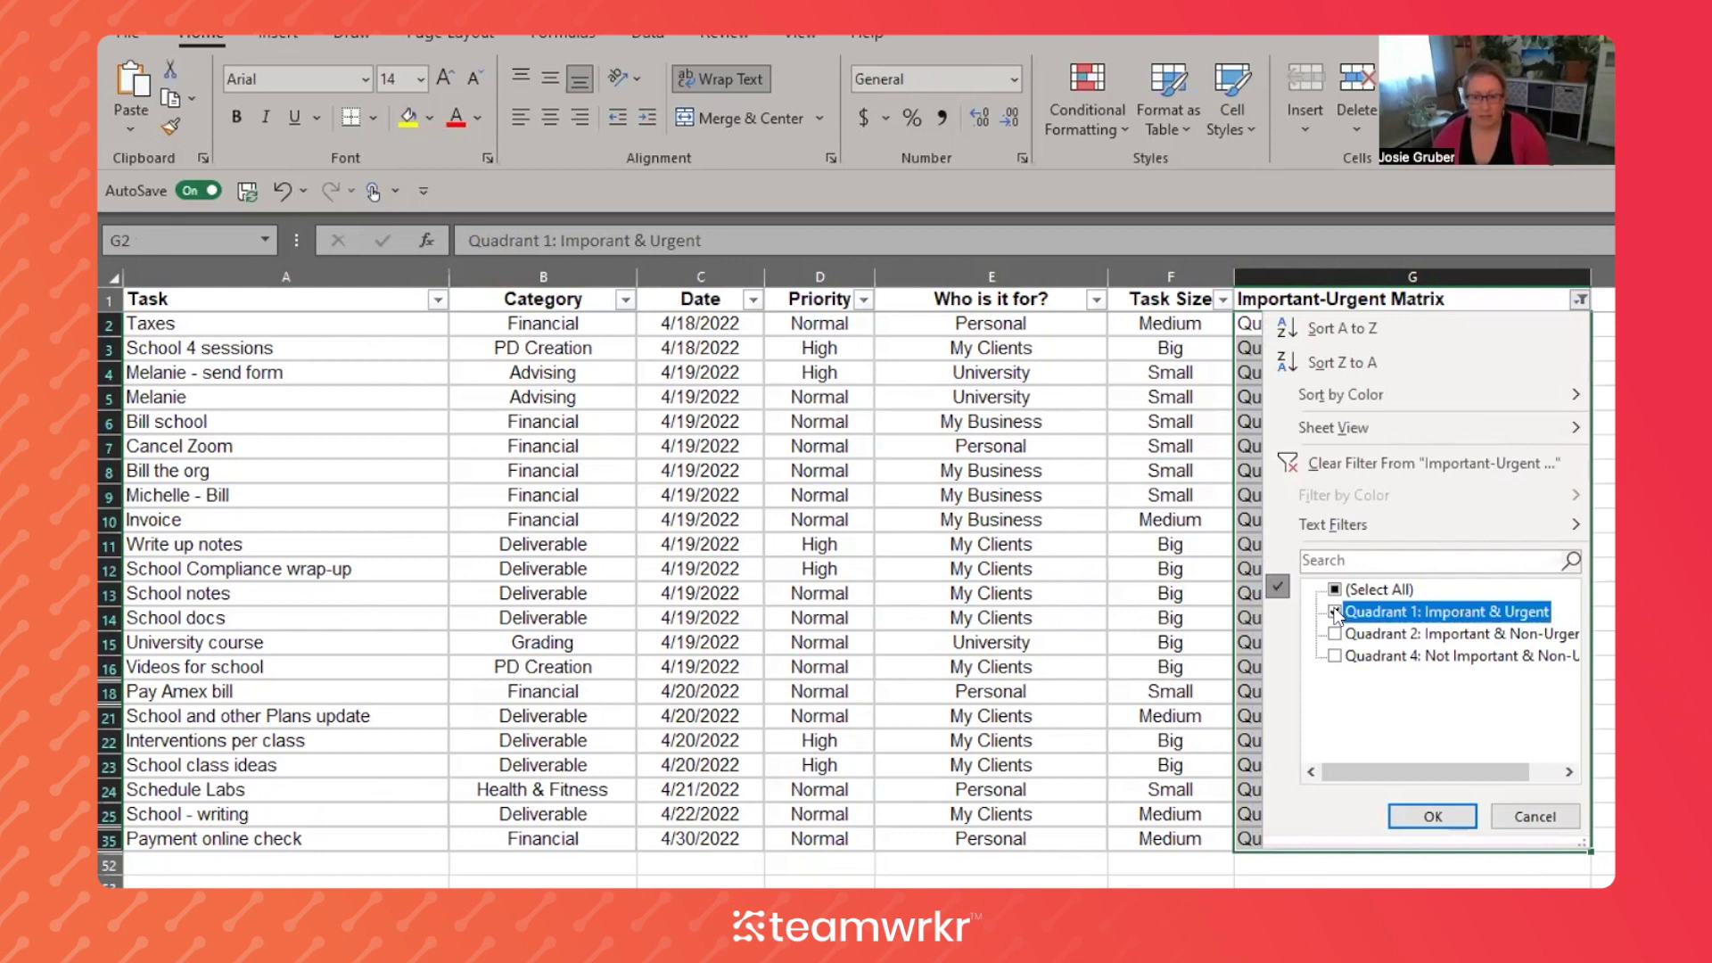
Change the Important-Urgent Matrix filter to Quadrant 2: Important & Non-Urgent only and highlight the matching cells
left_click(1307, 612)
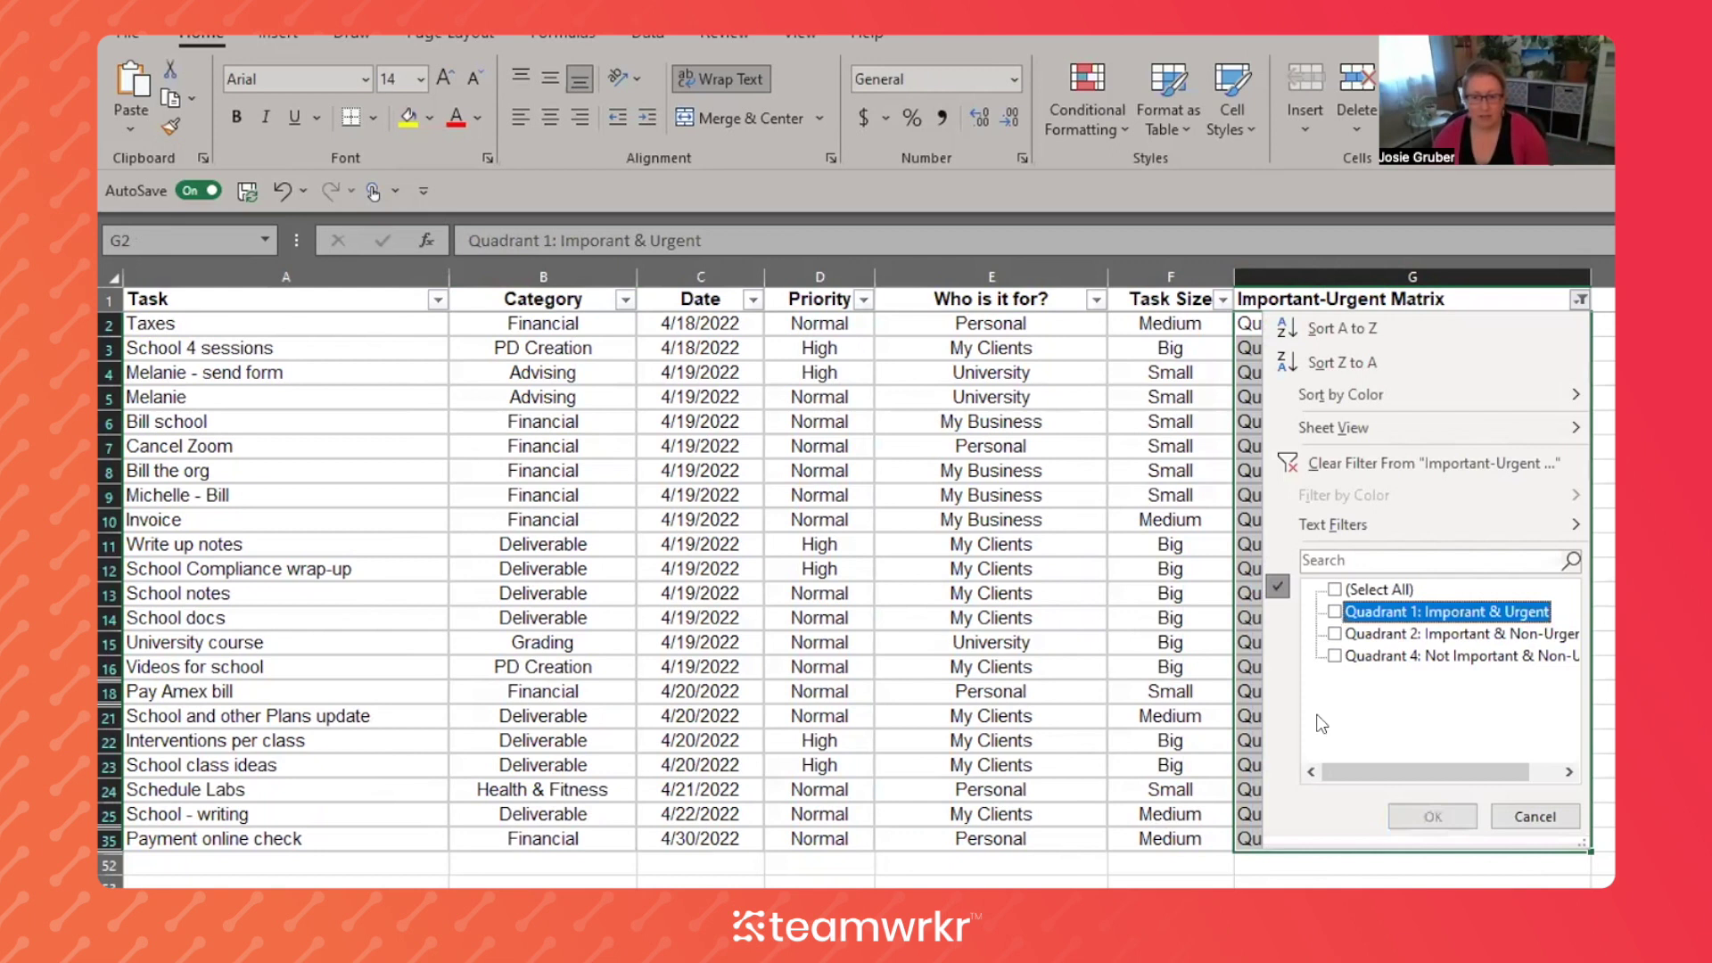
left_click(1335, 634)
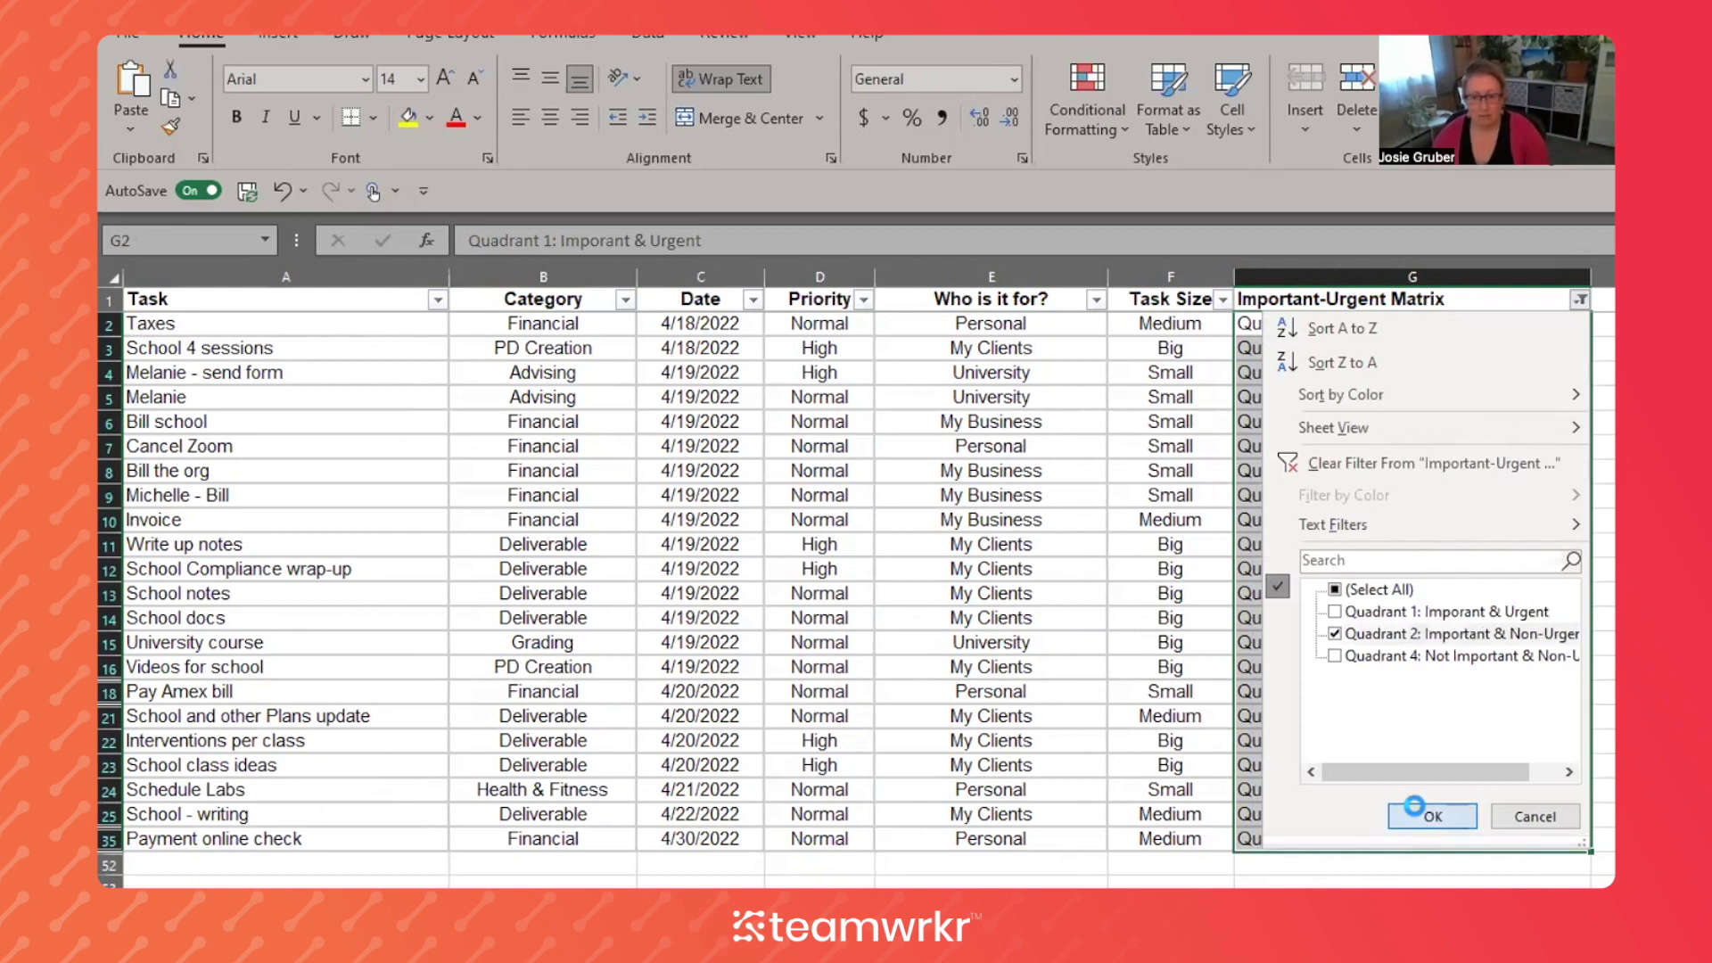
left_click(1431, 815)
left_click_drag(1445, 326, 1475, 714)
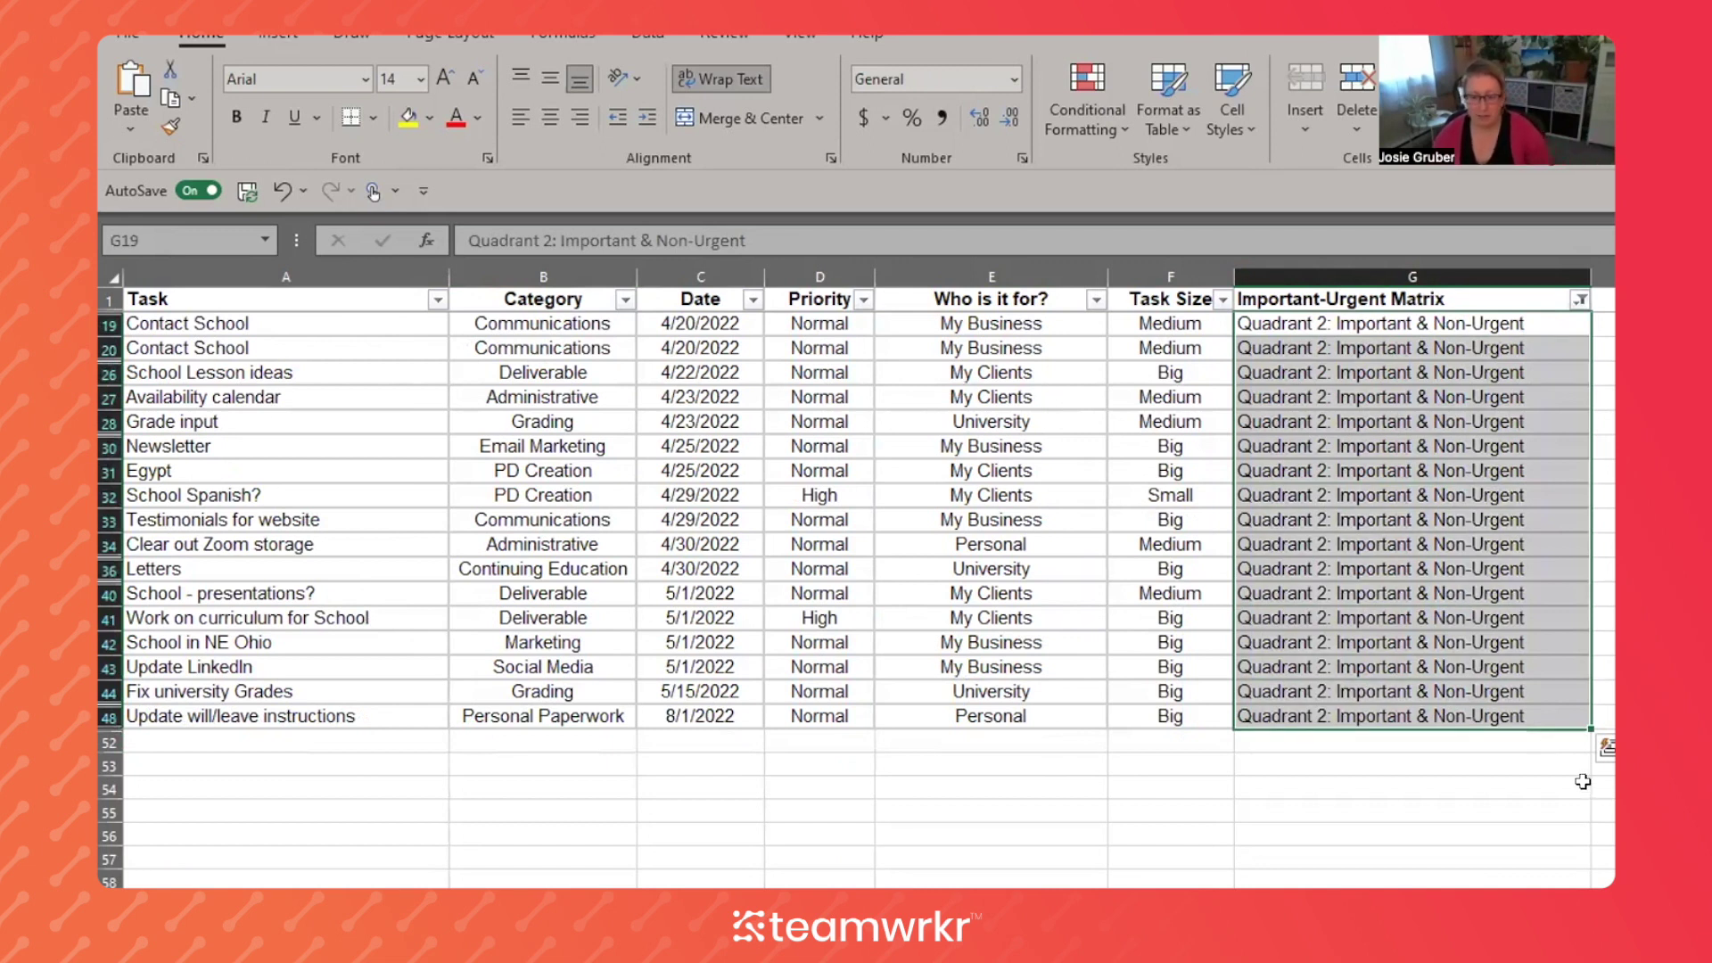
left_click(1329, 811)
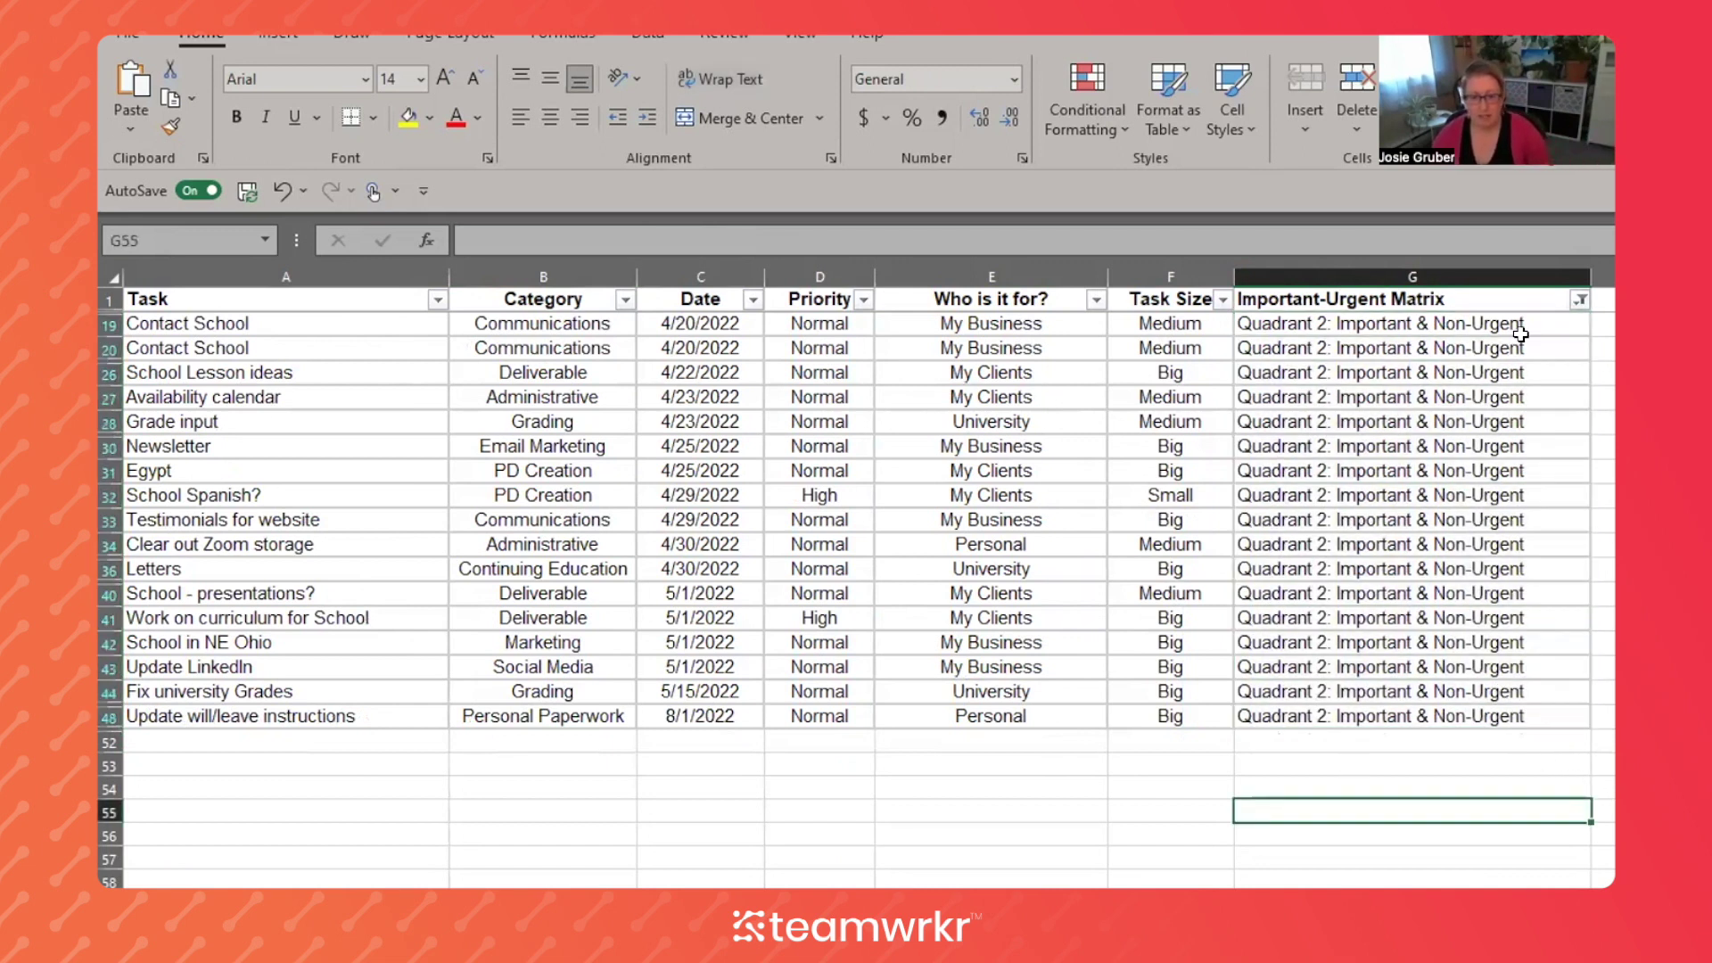
Reselect all quadrants in the Important-Urgent Matrix filter to show every task
left_click(1580, 301)
left_click(1335, 590)
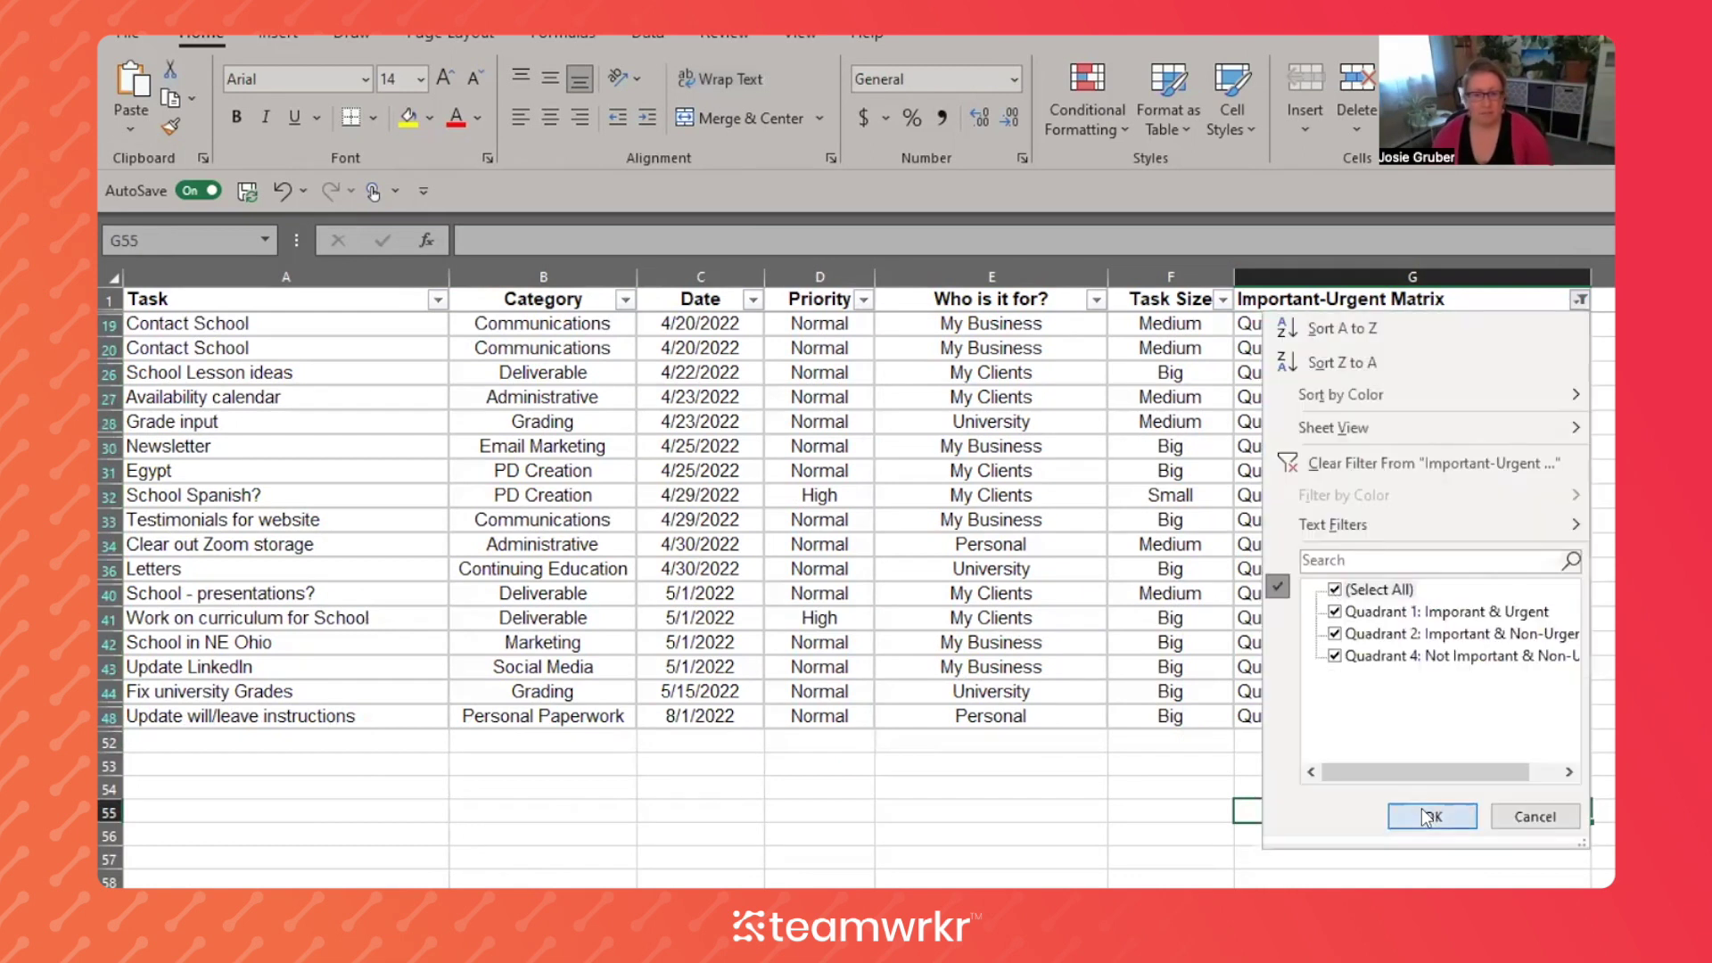
left_click(1429, 816)
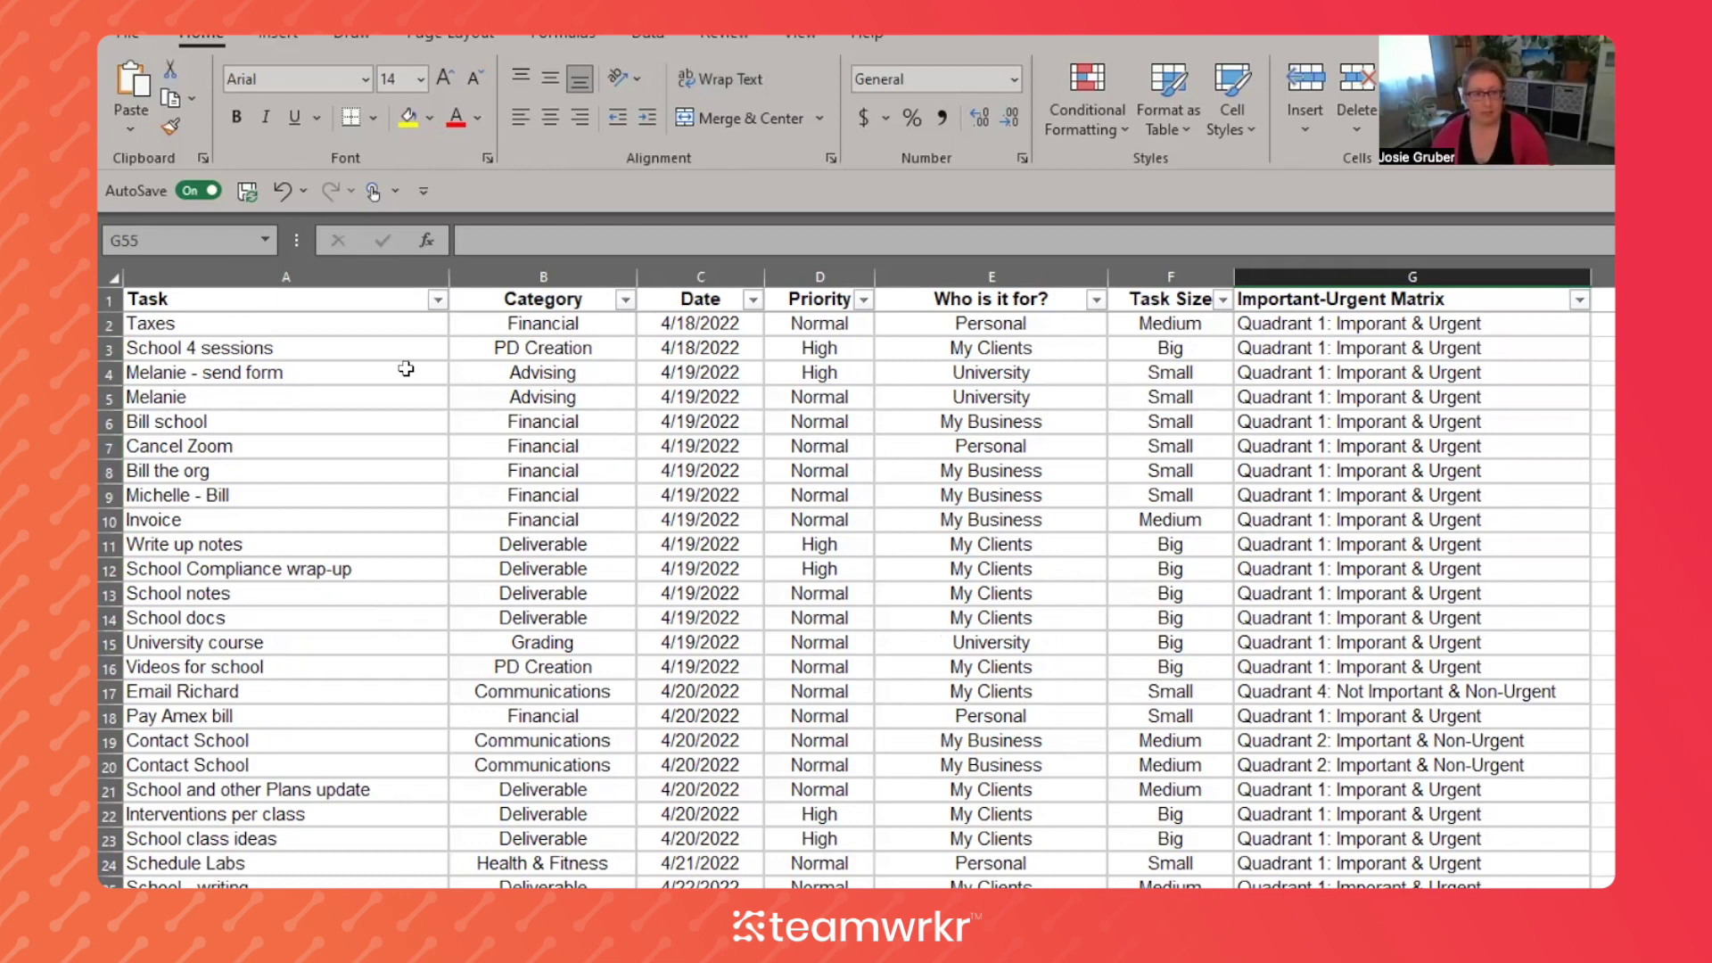
Highlight the task table from its header row across to the Important-Urgent Matrix column, and open the Pivot-Who sheet
left_click(316, 296)
left_click_drag(1352, 320, 1356, 347)
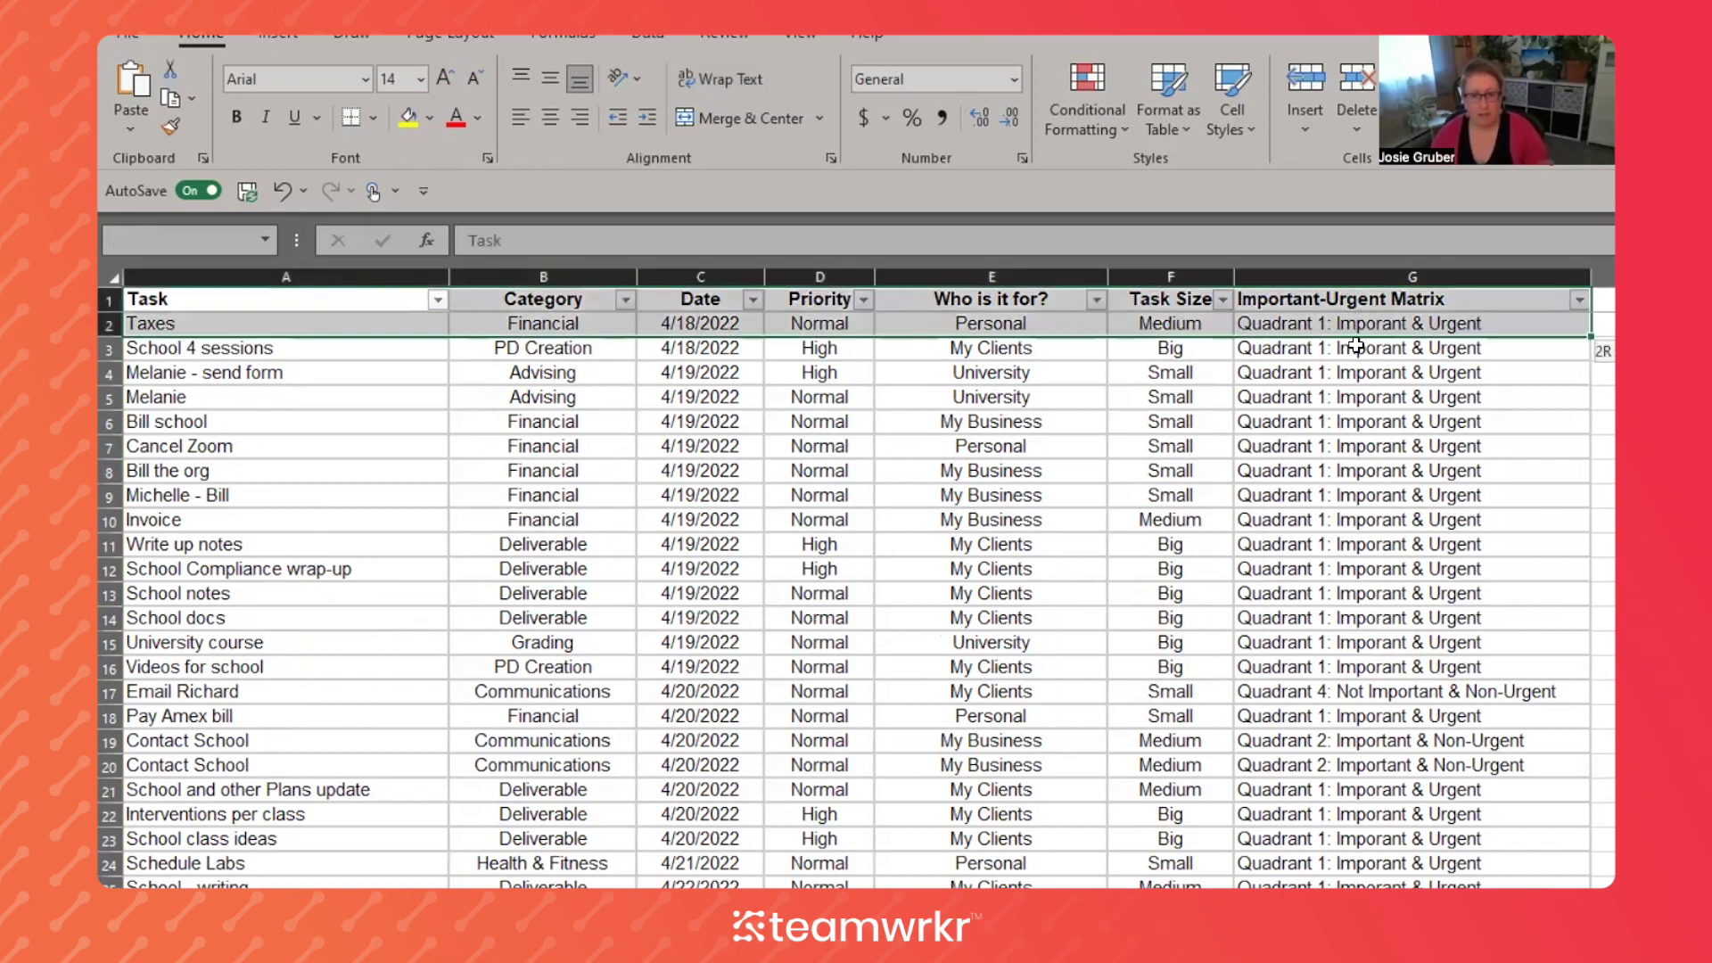
left_click_drag(1362, 786, 1362, 789)
left_click(277, 454)
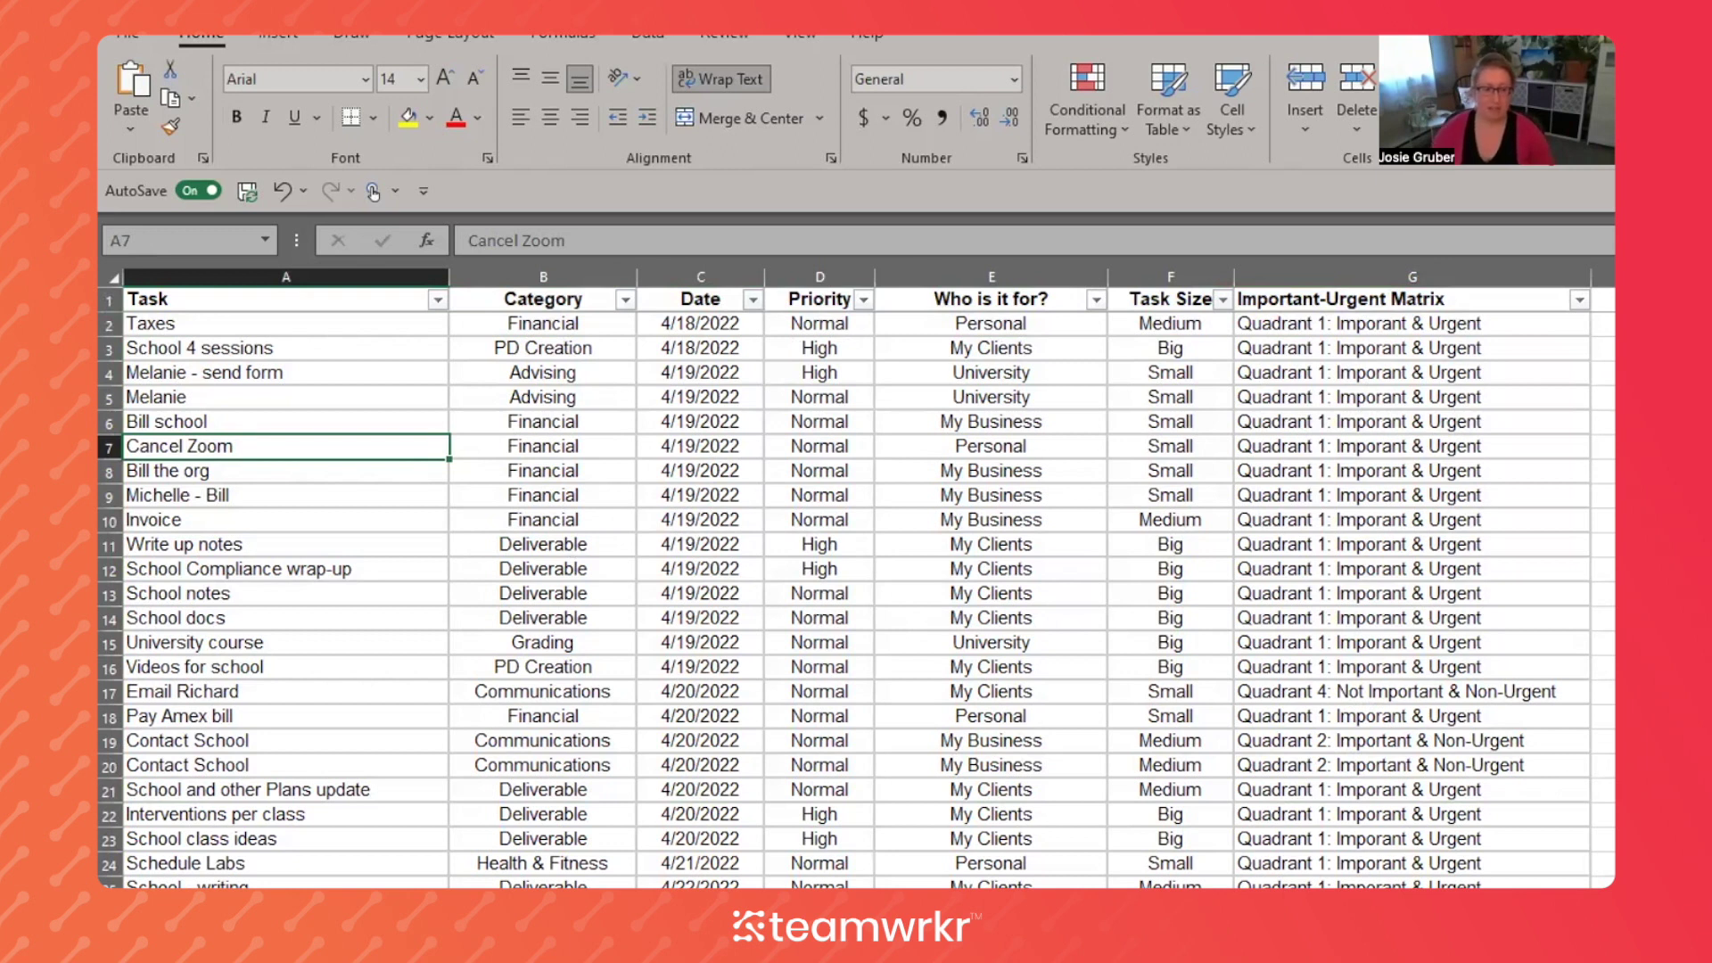
key("ctrl+Page_Down")
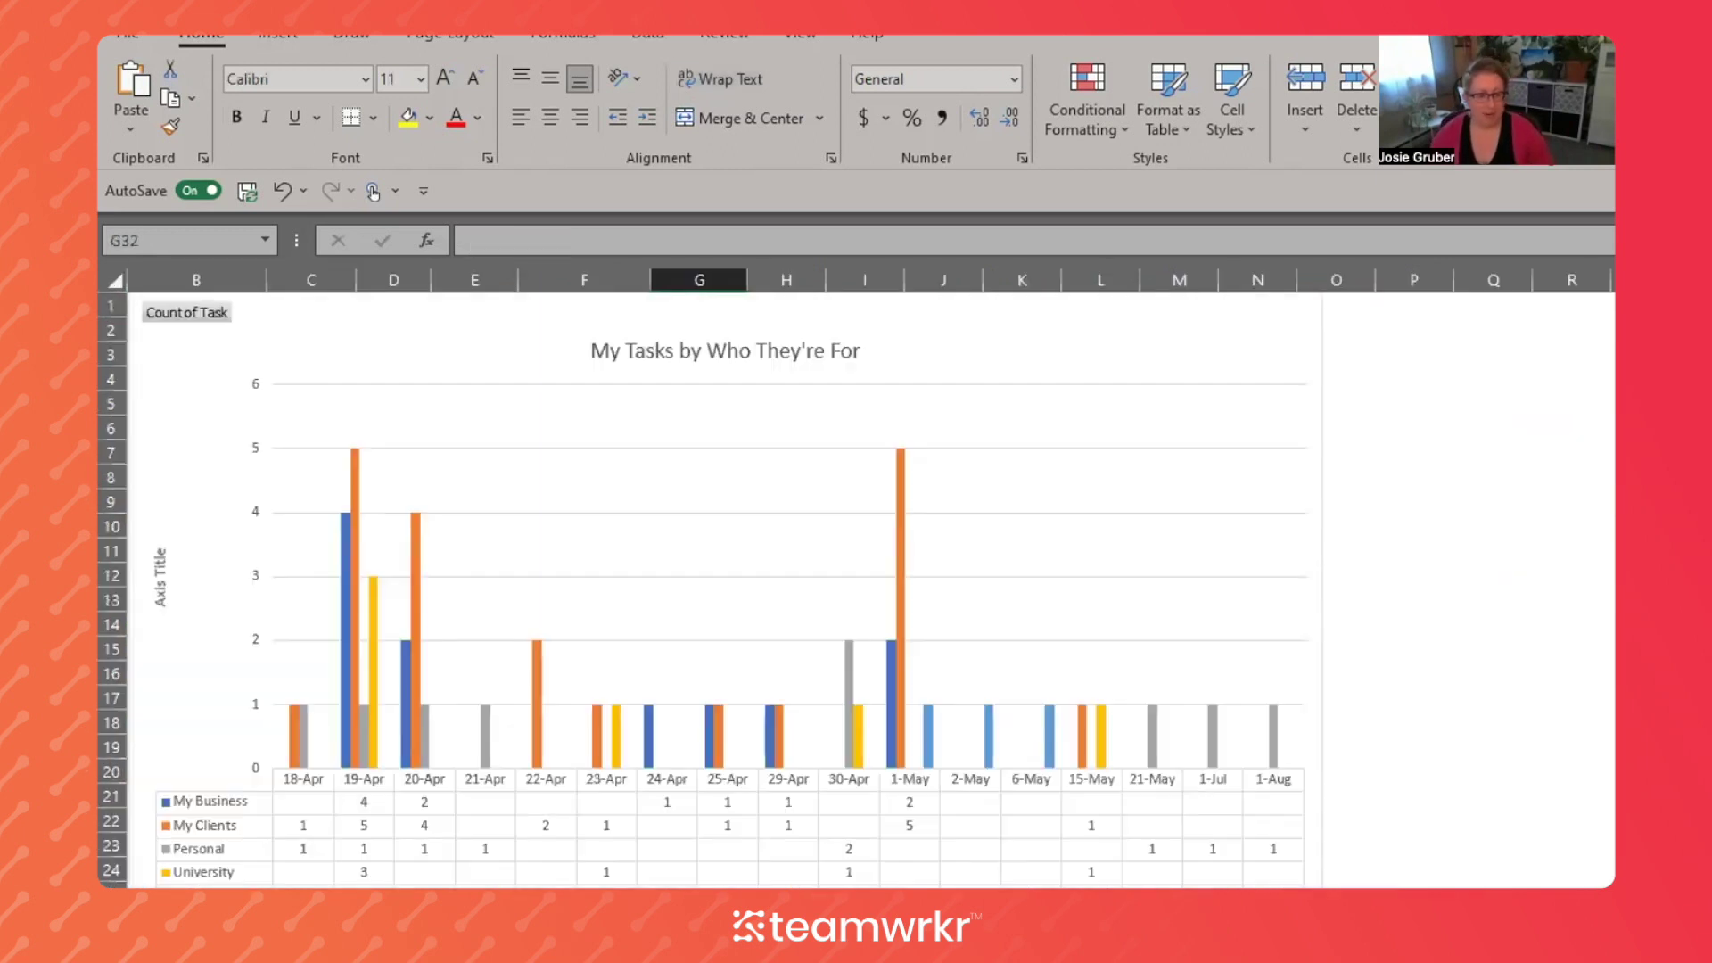
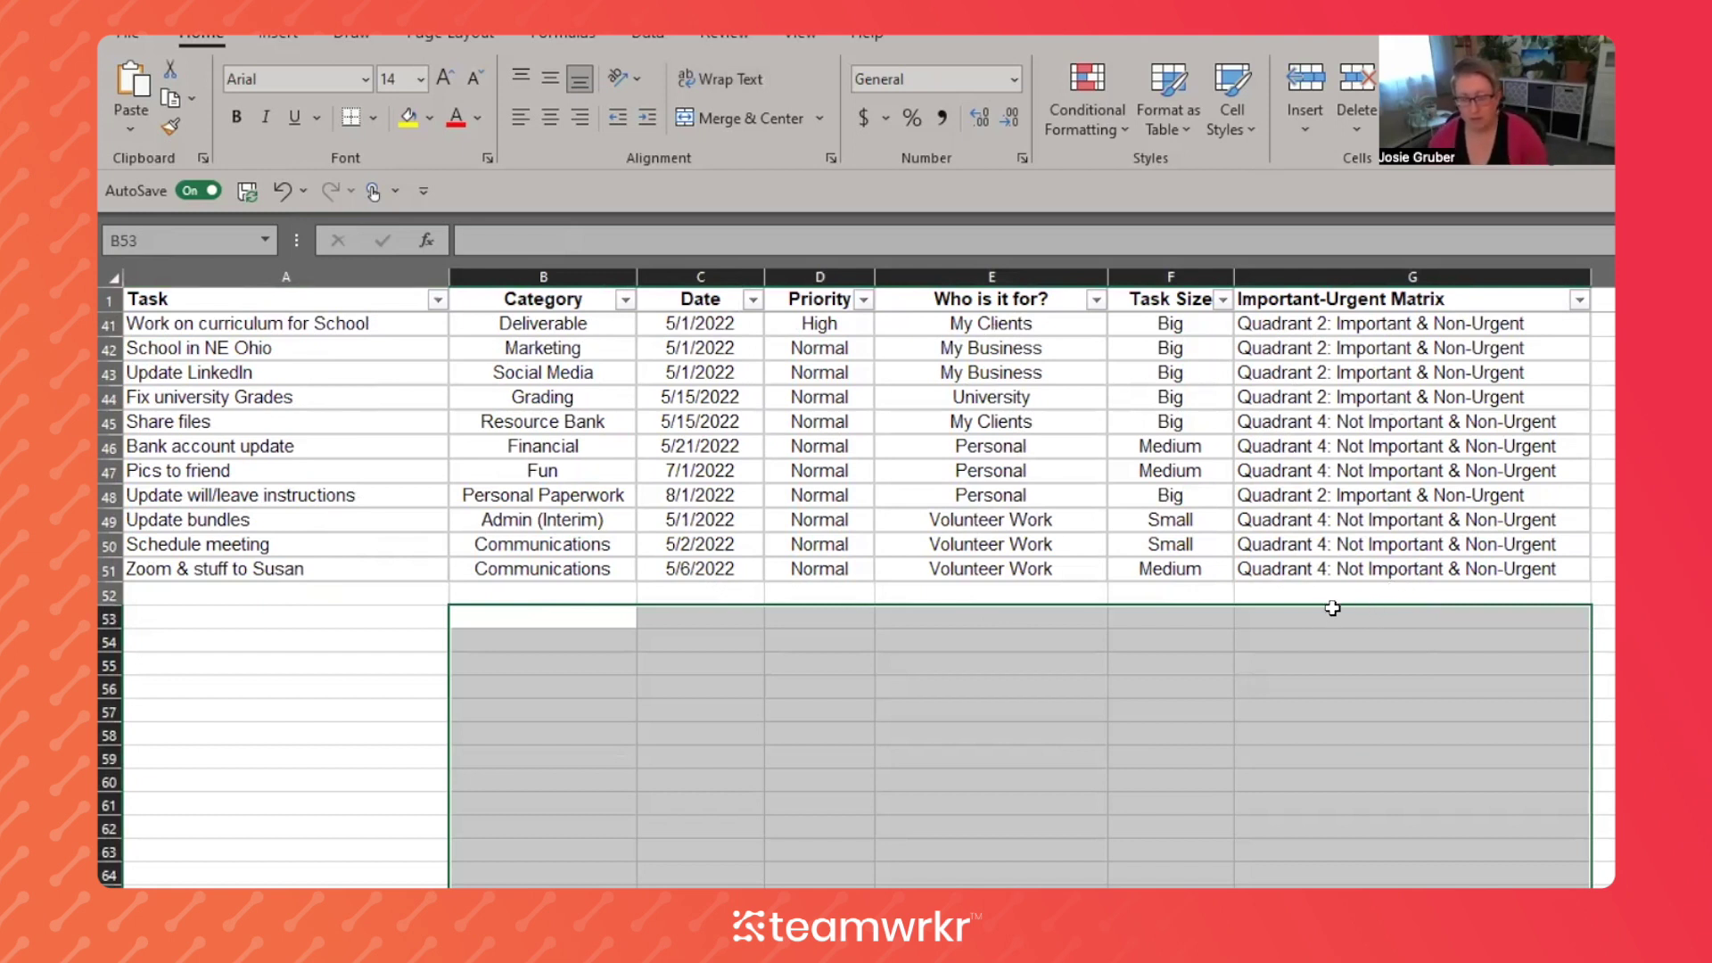
Return to the top of the Excel task list and switch to the JG Business (Demo) task list in ClickUp
scroll(1300, 811, "up", 13)
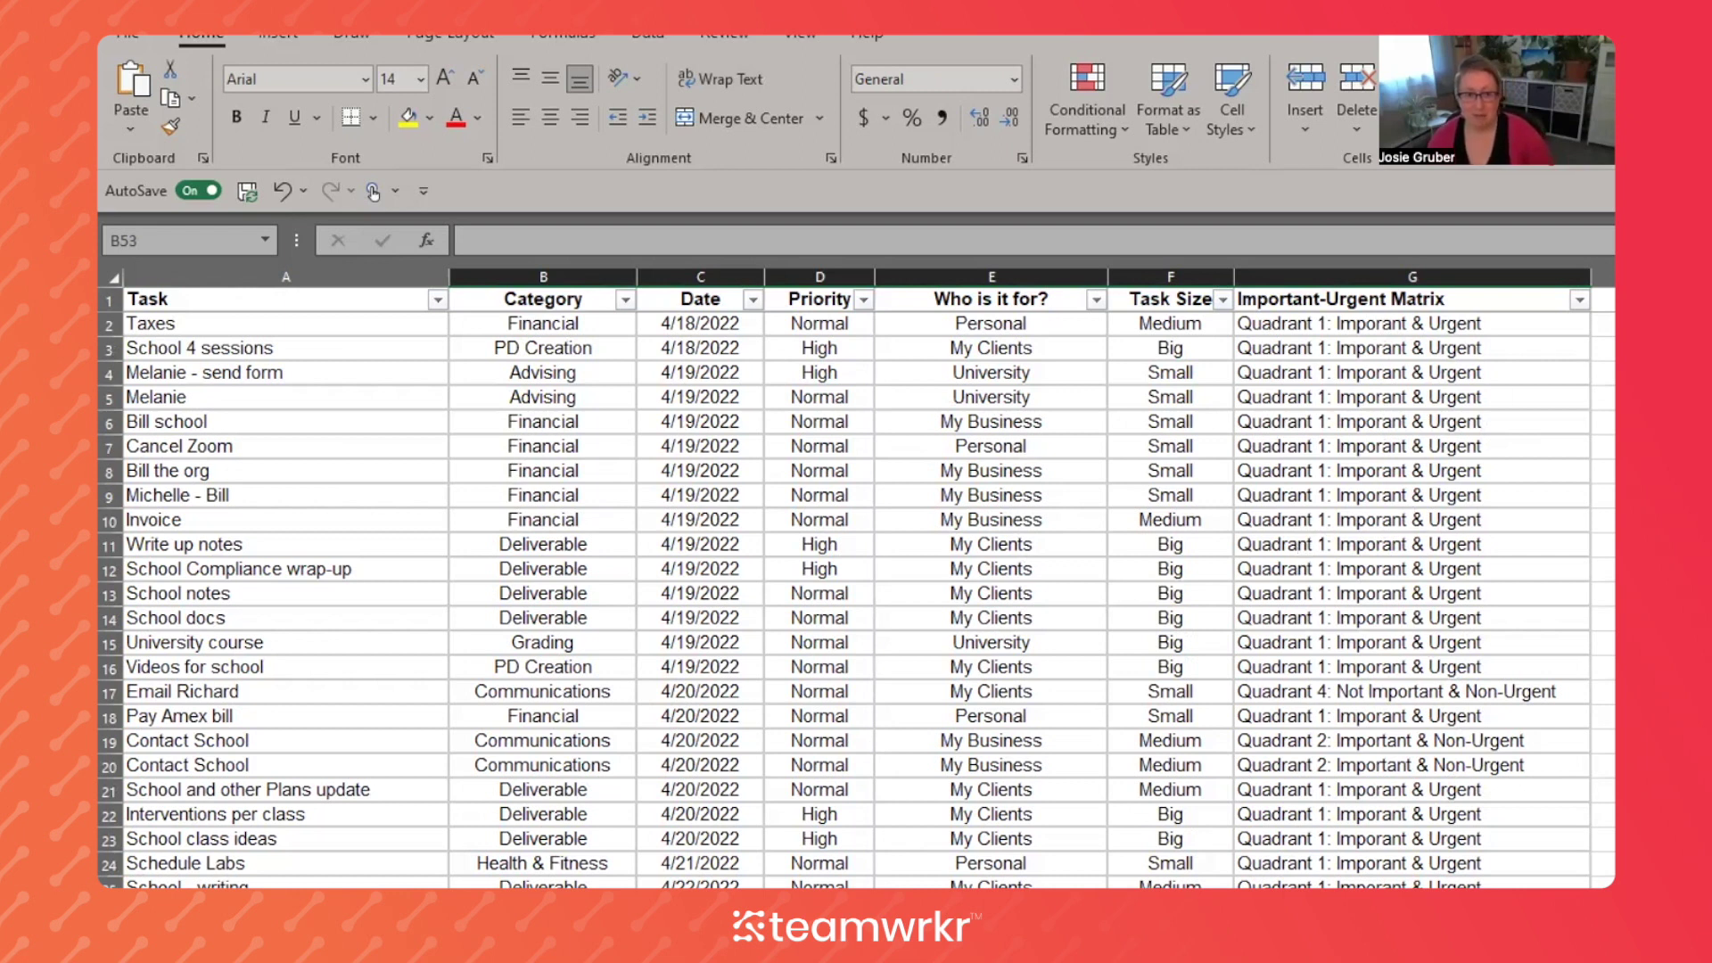
key("alt+Tab")
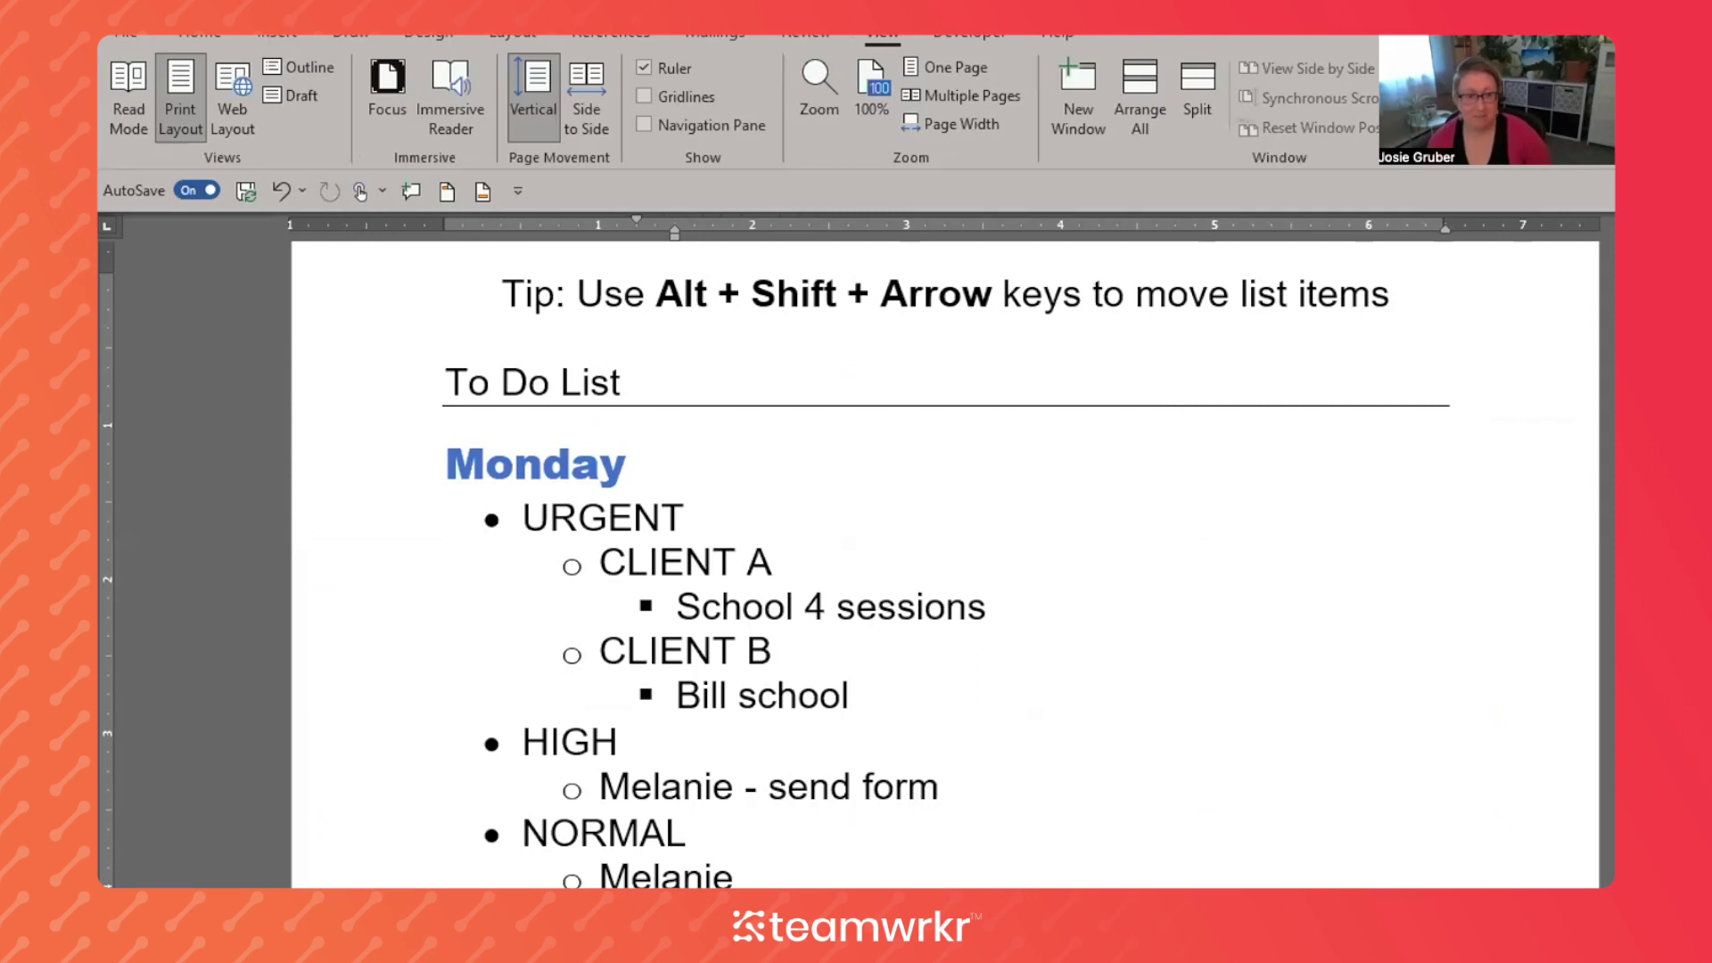
key("alt+Tab")
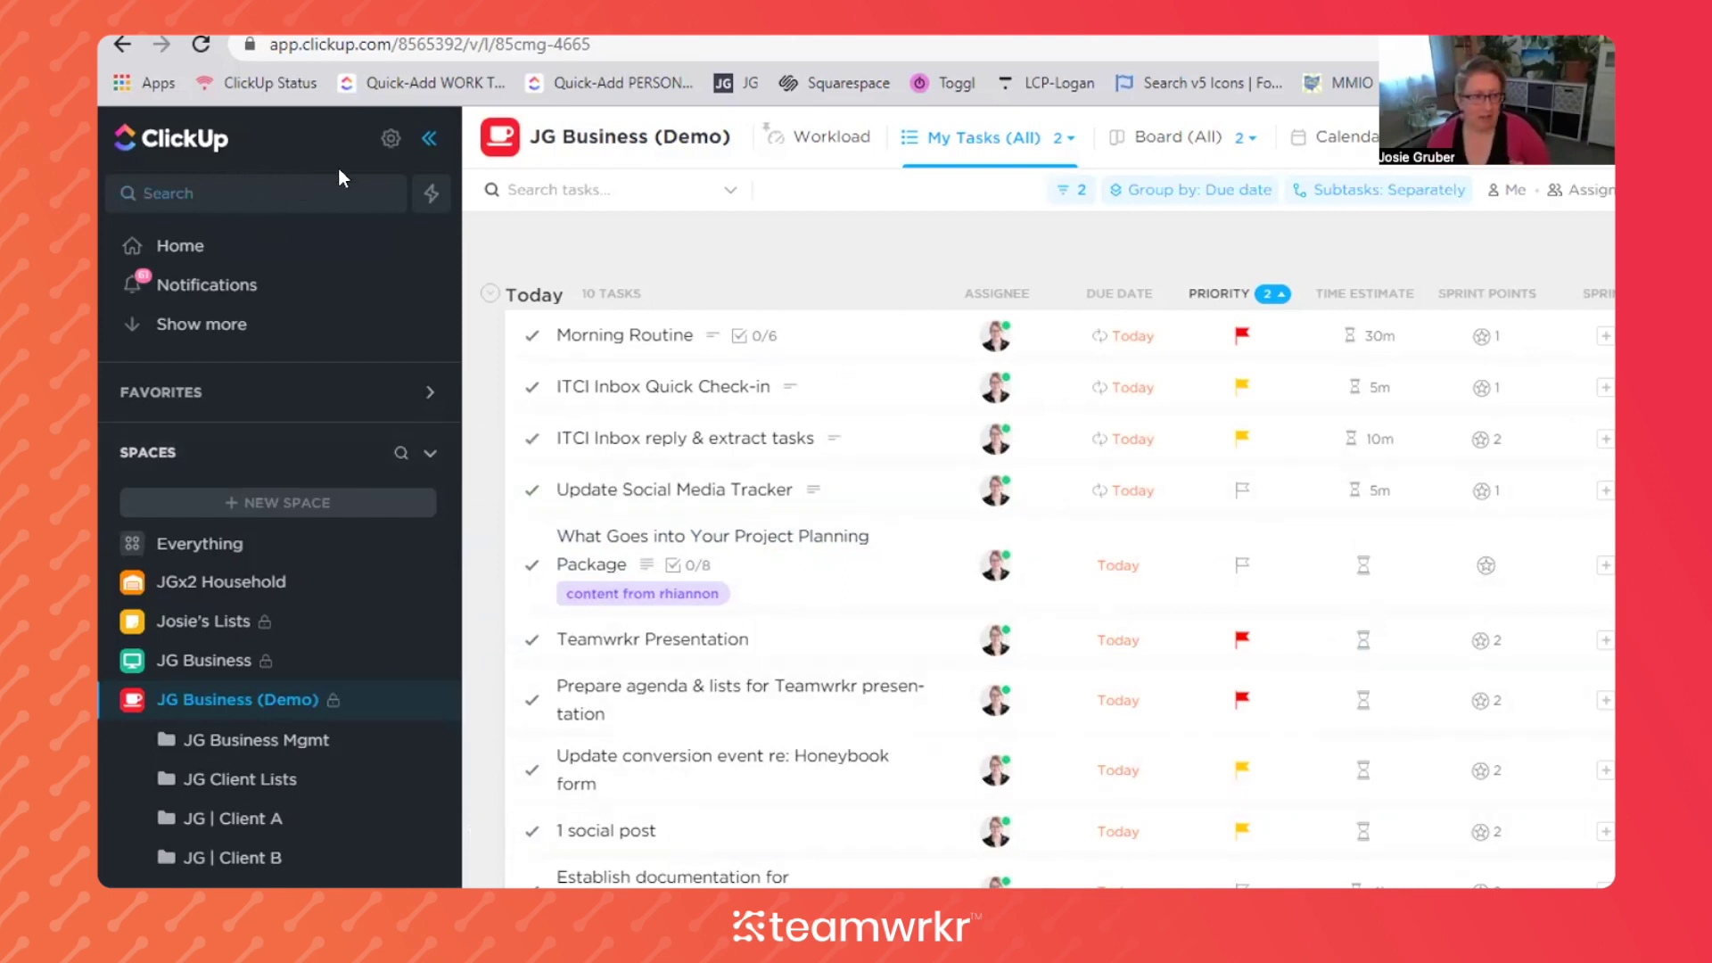
left_click(141, 740)
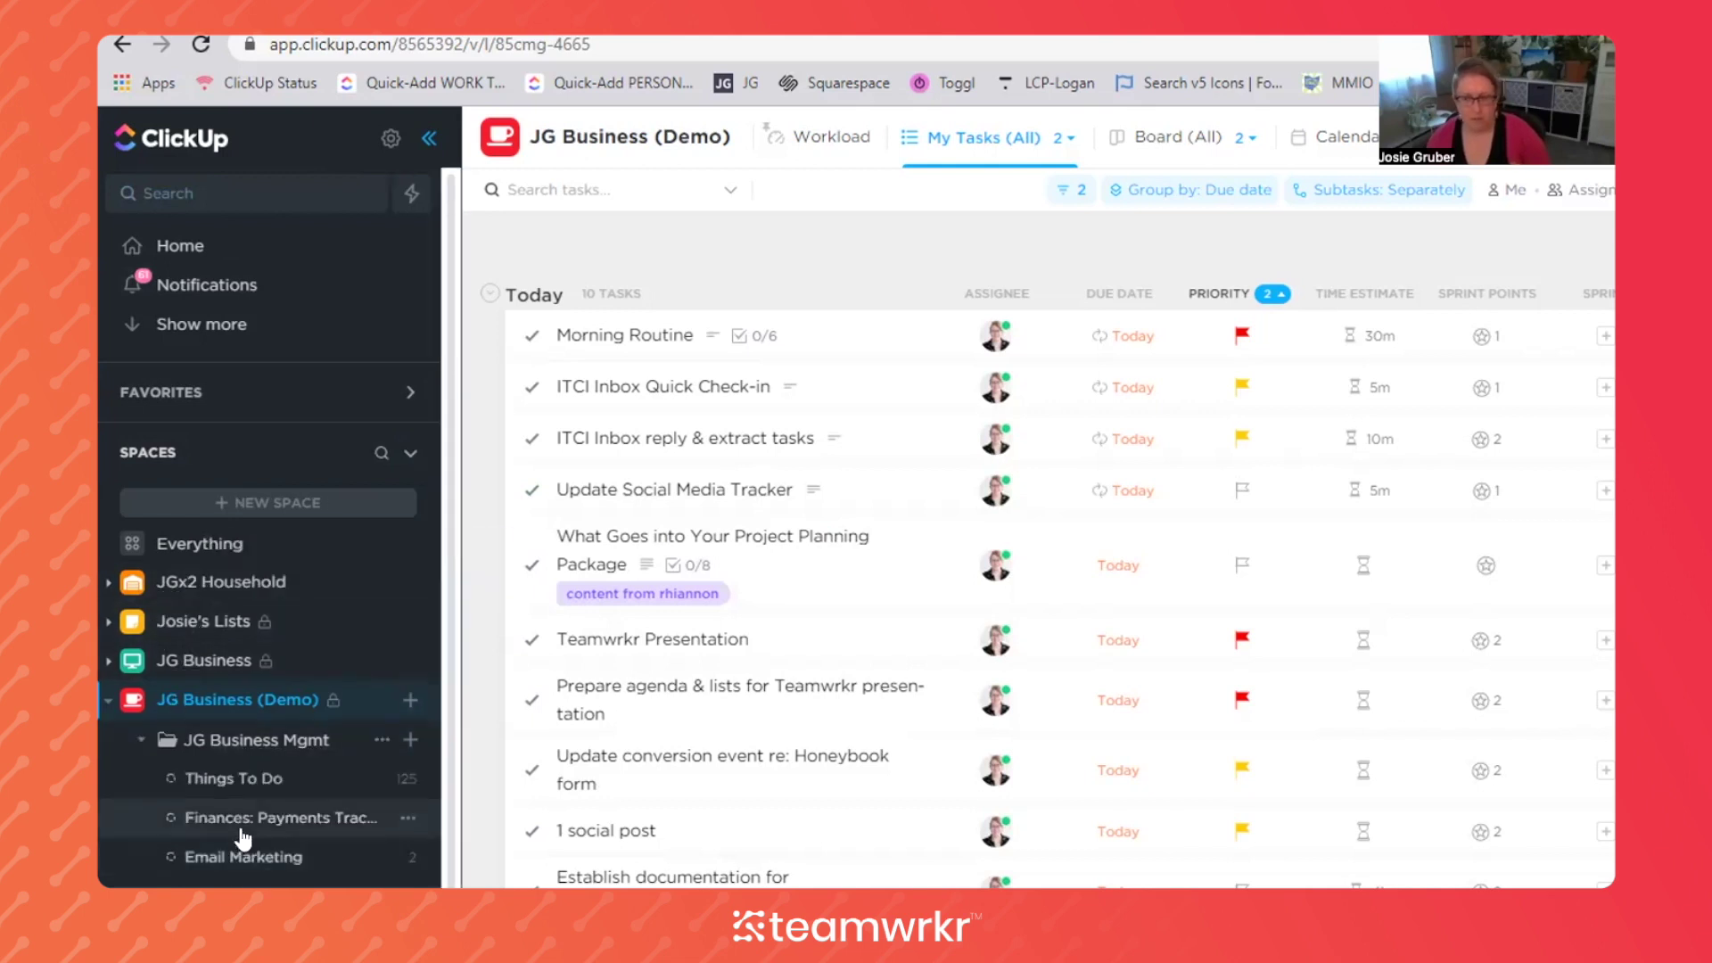
left_click(139, 742)
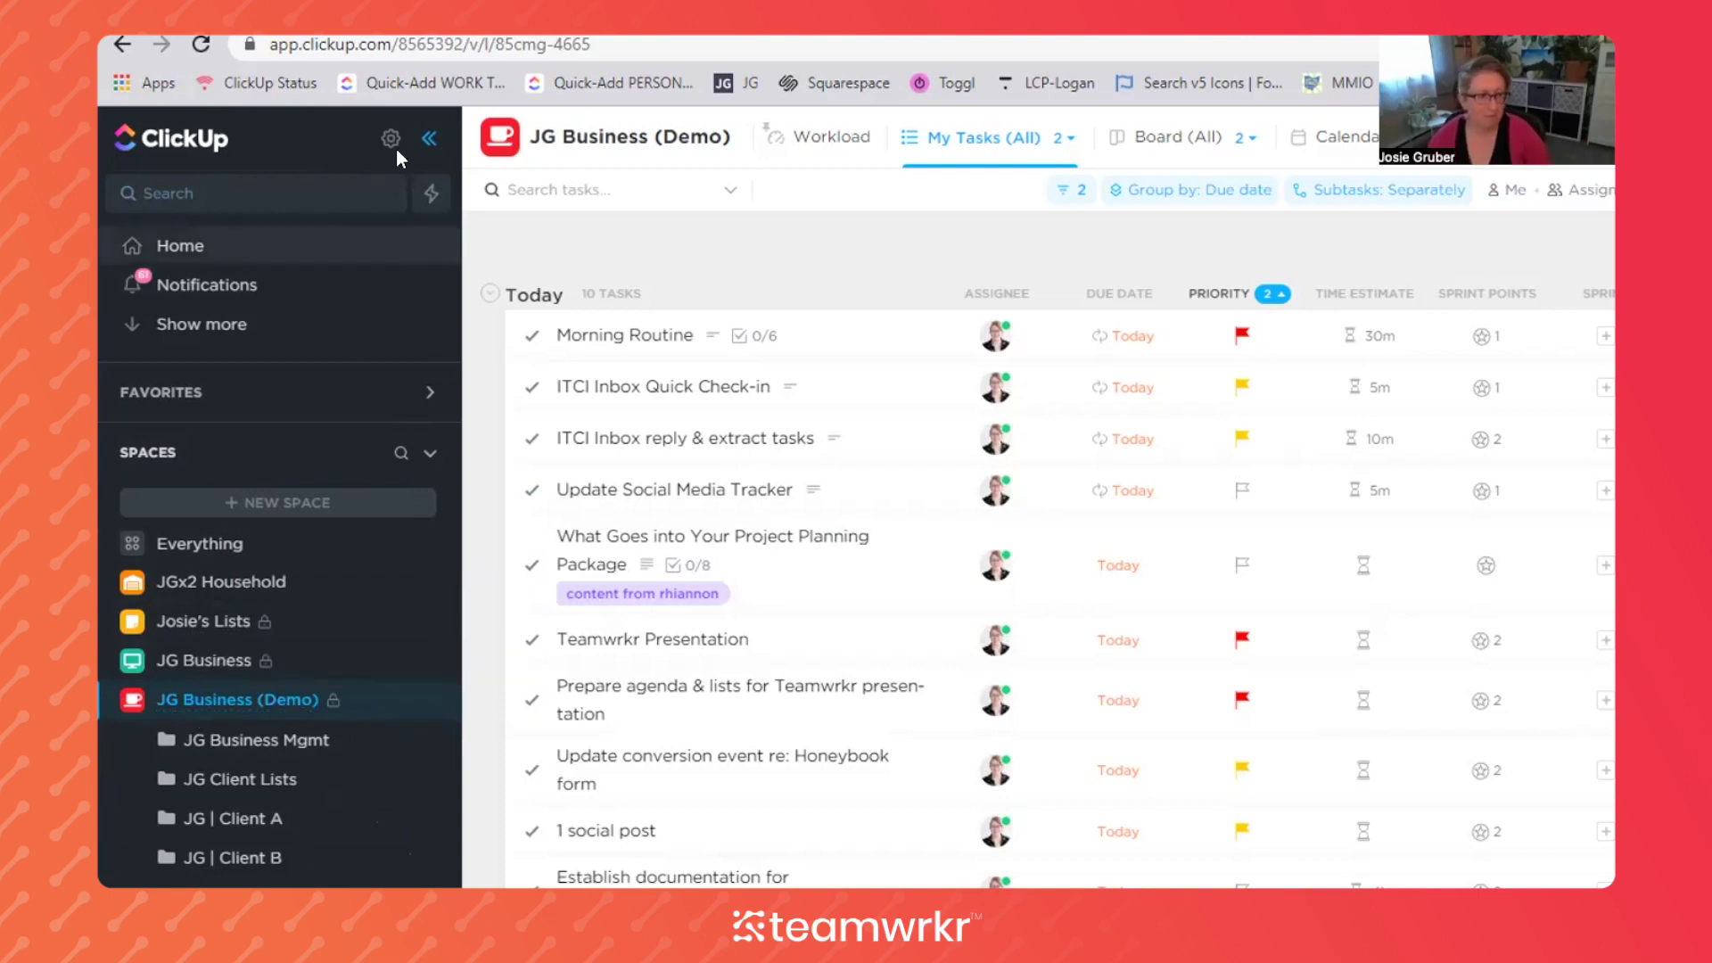
left_click(452, 155)
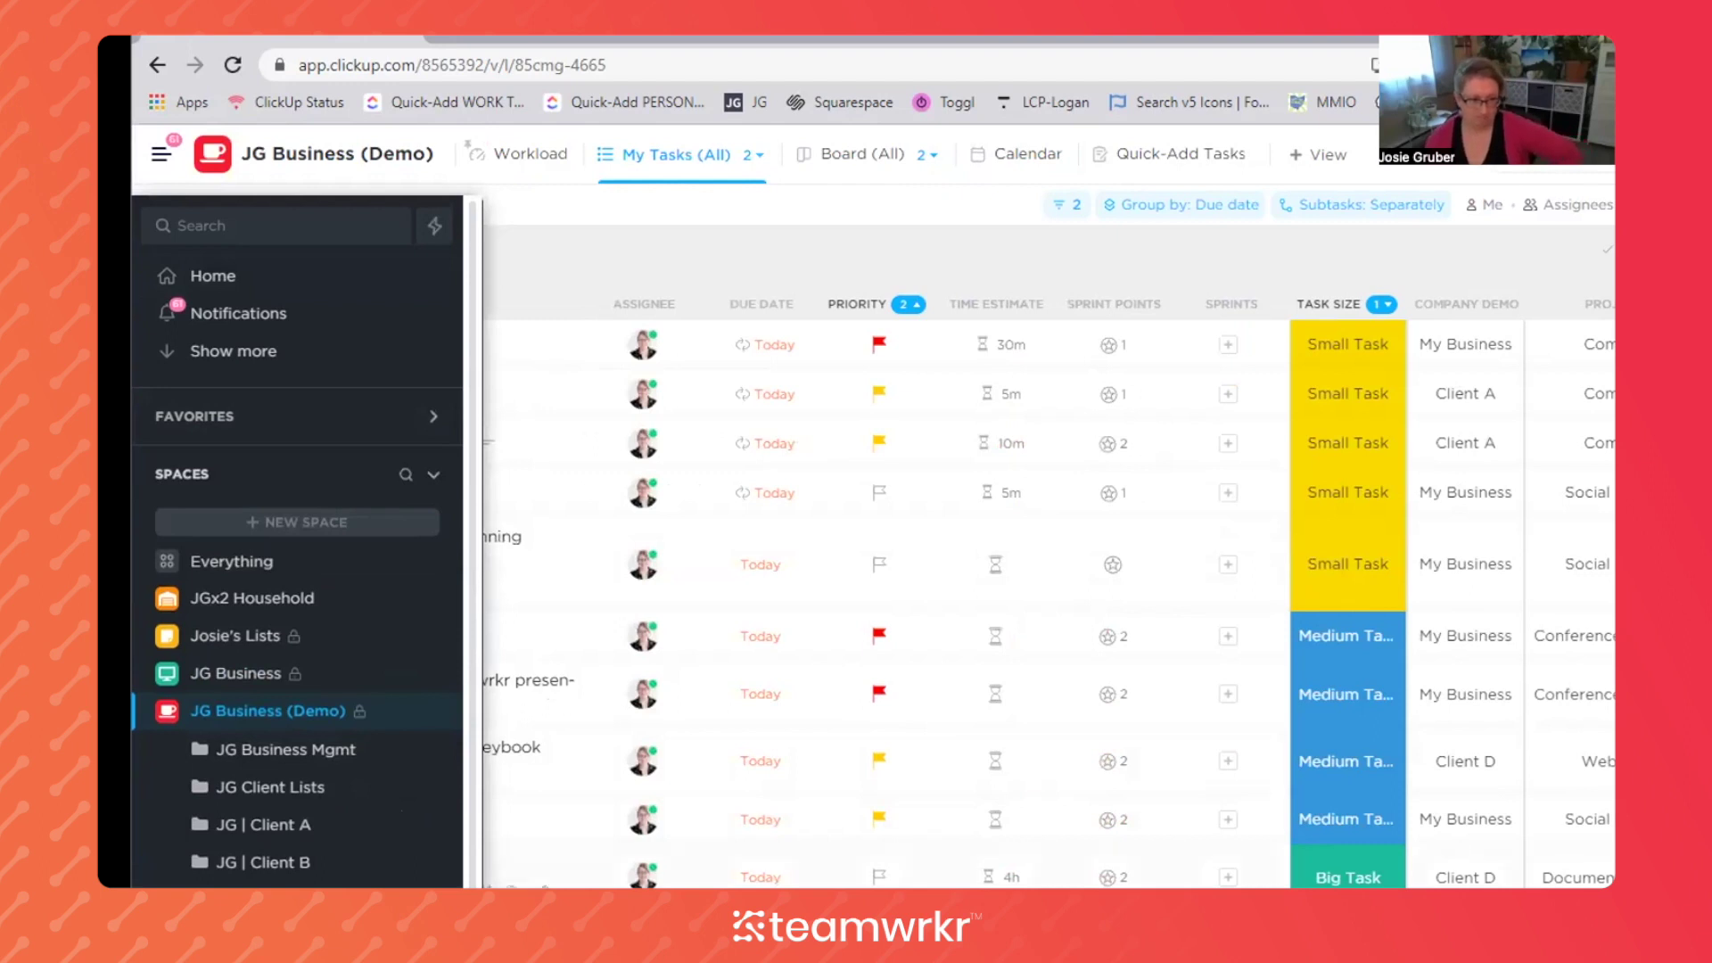
left_click(160, 160)
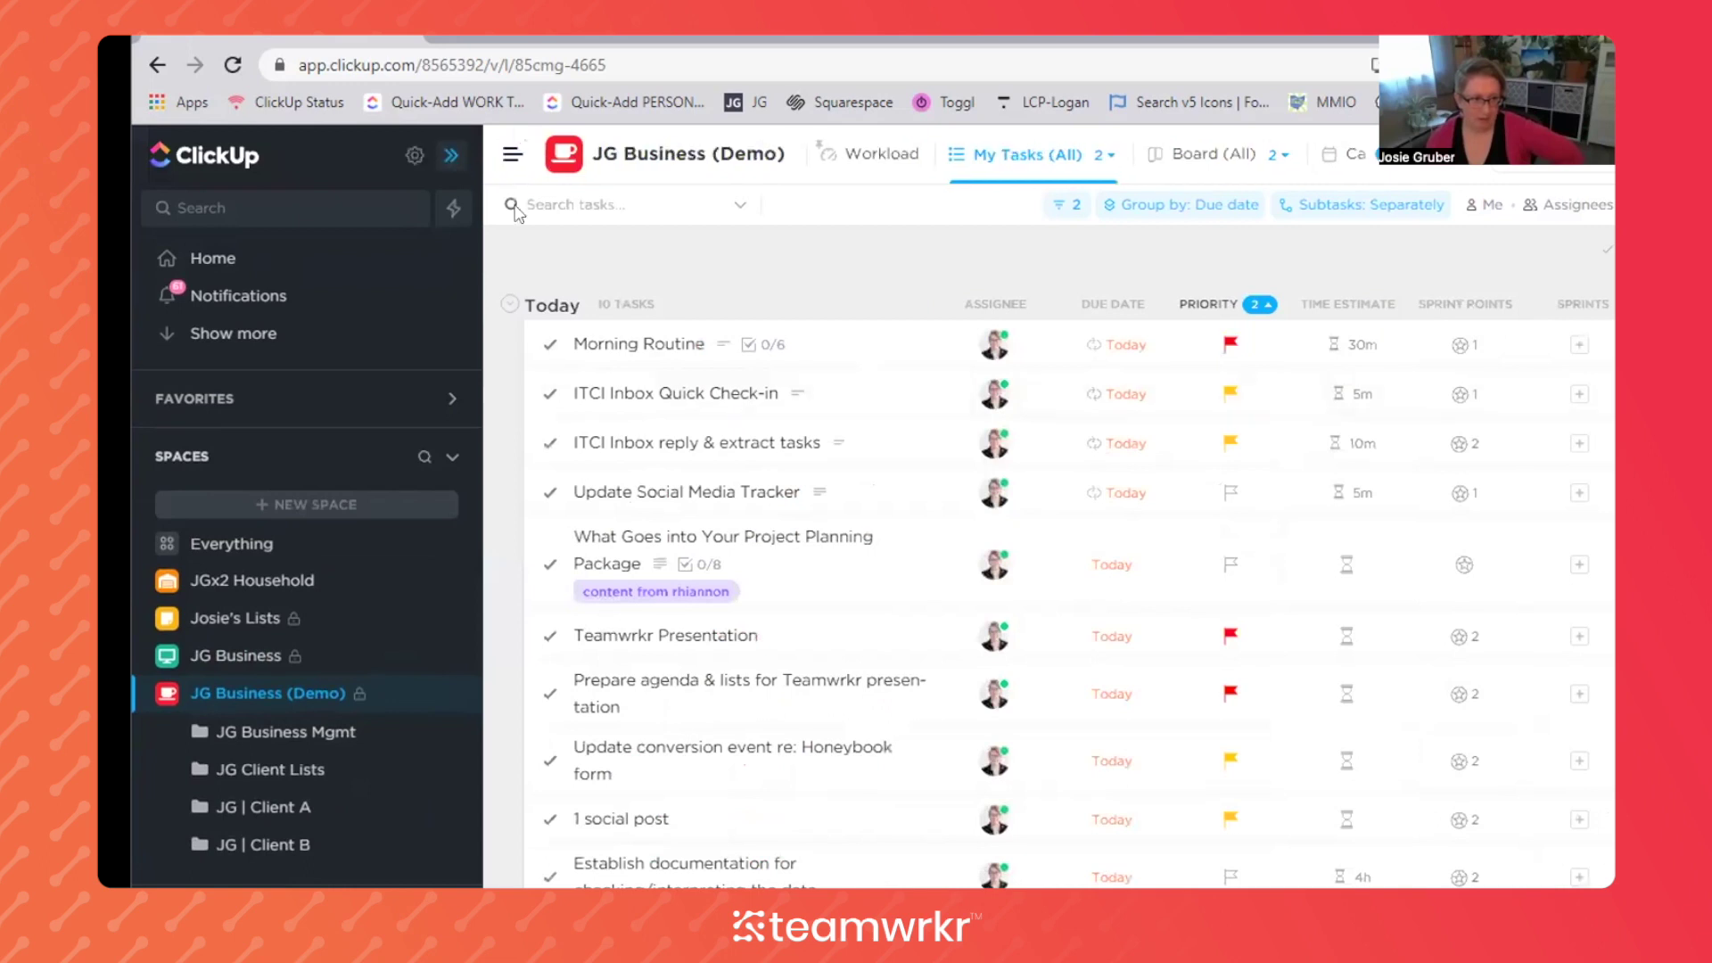
key("q")
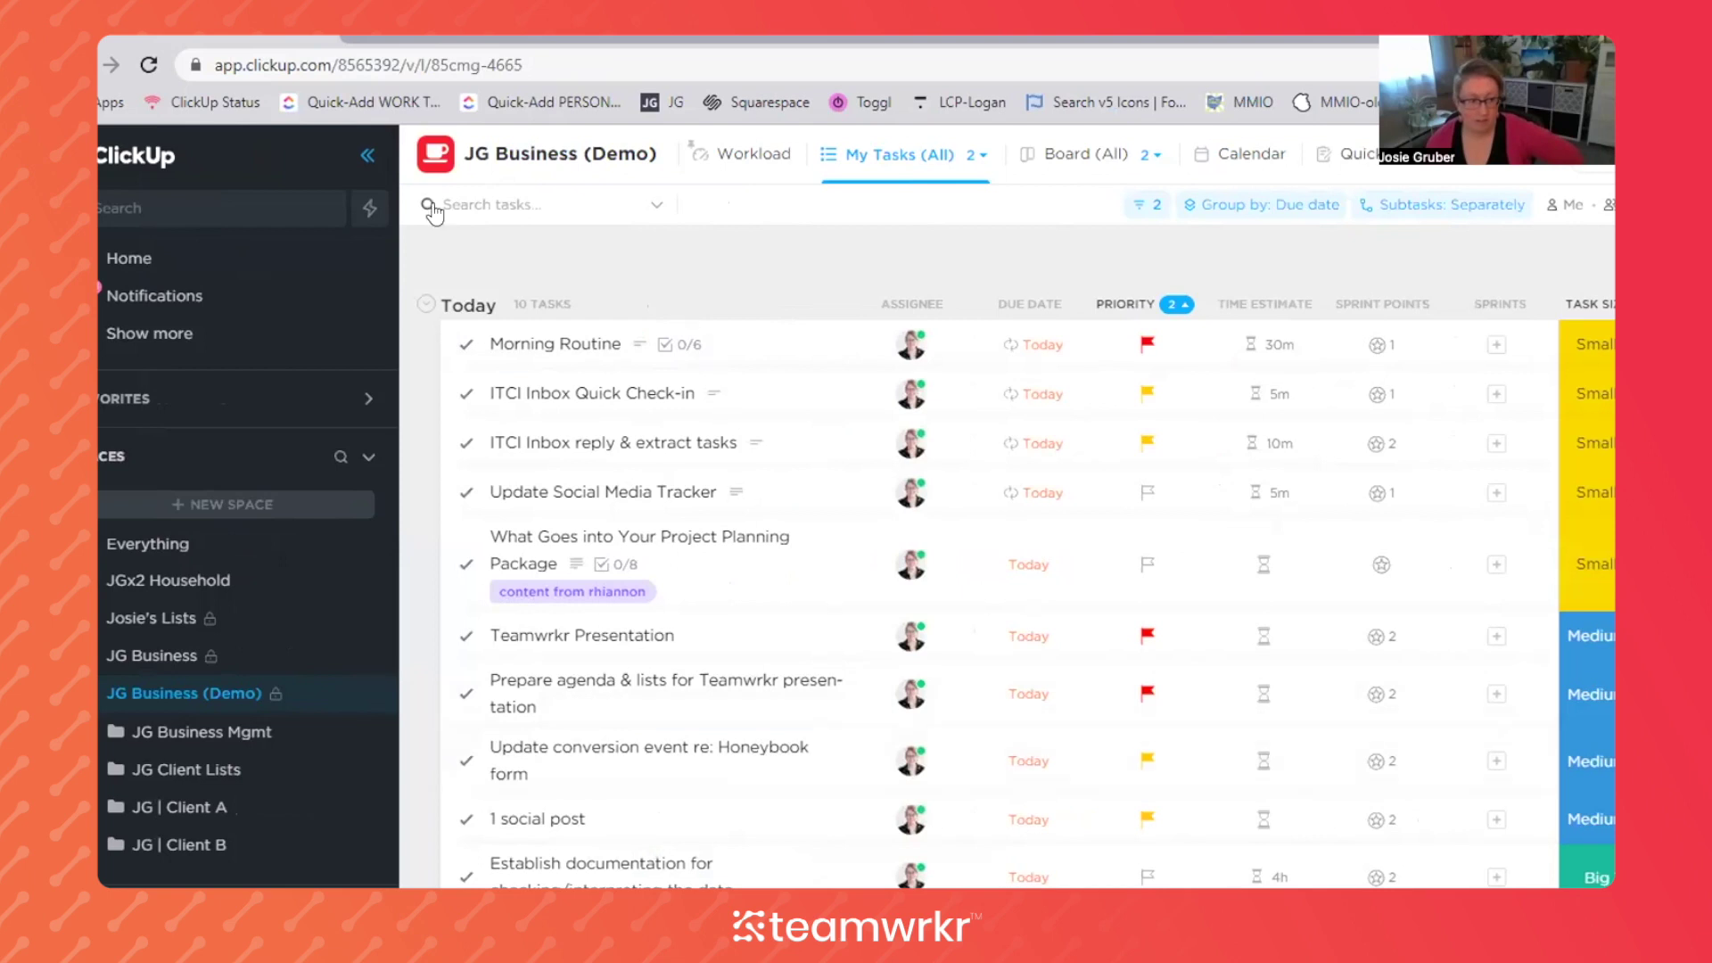
left_click(361, 163)
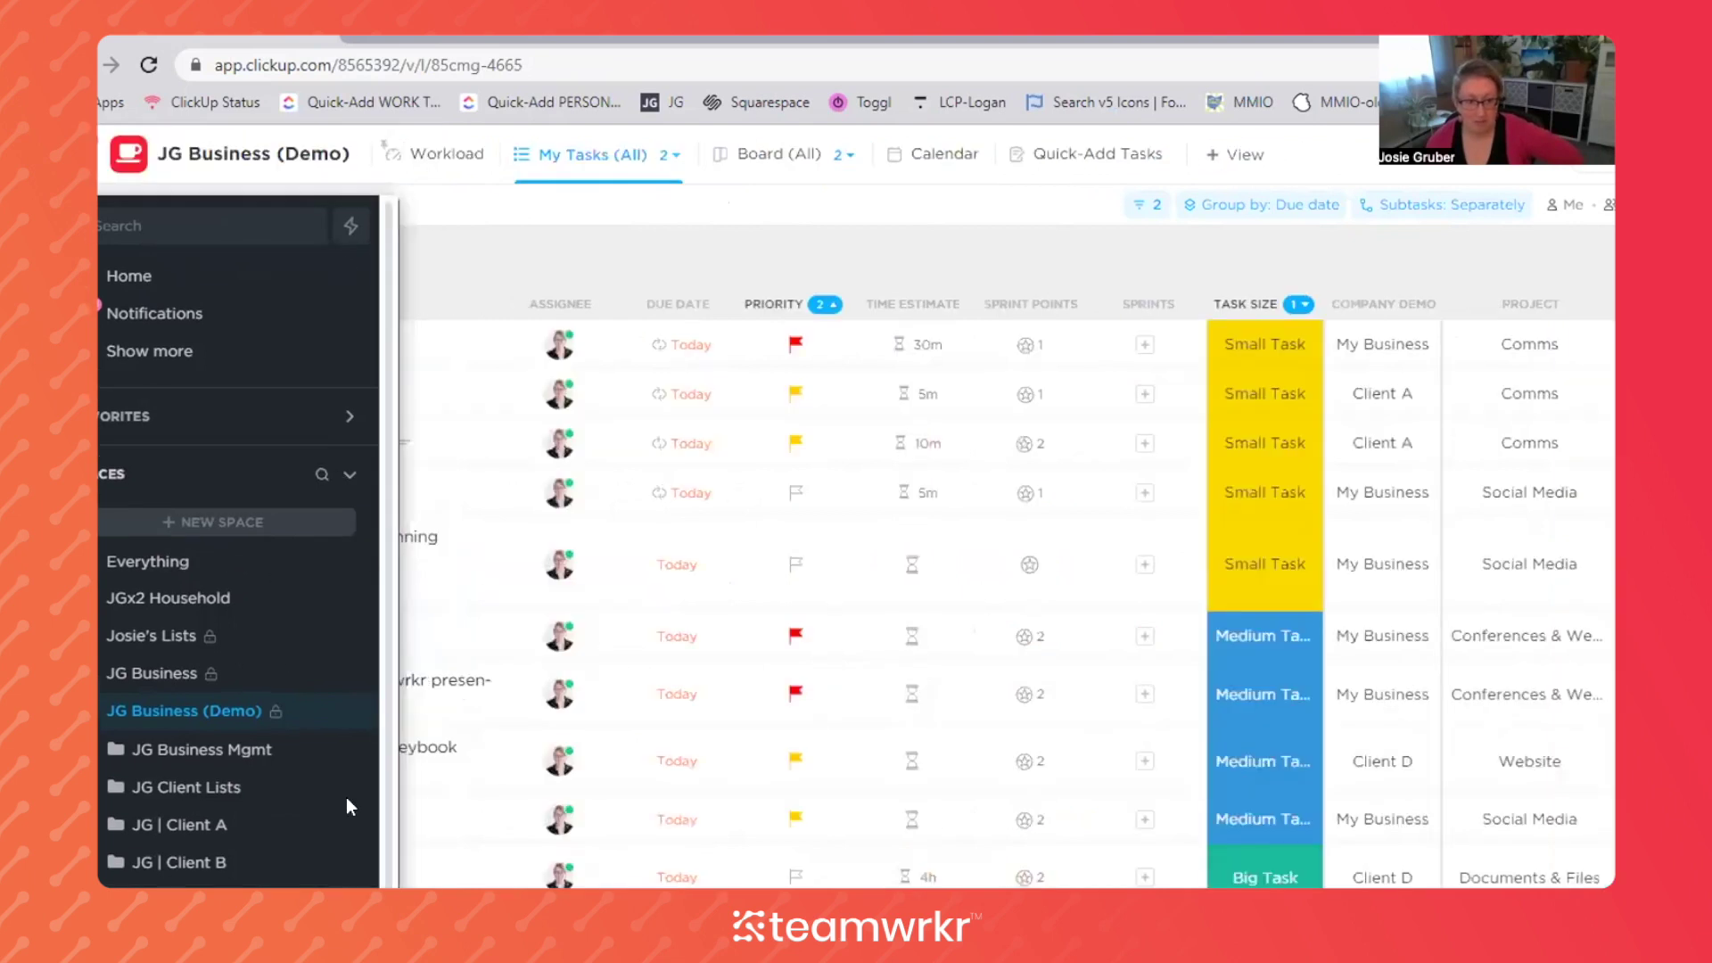
left_click(366, 156)
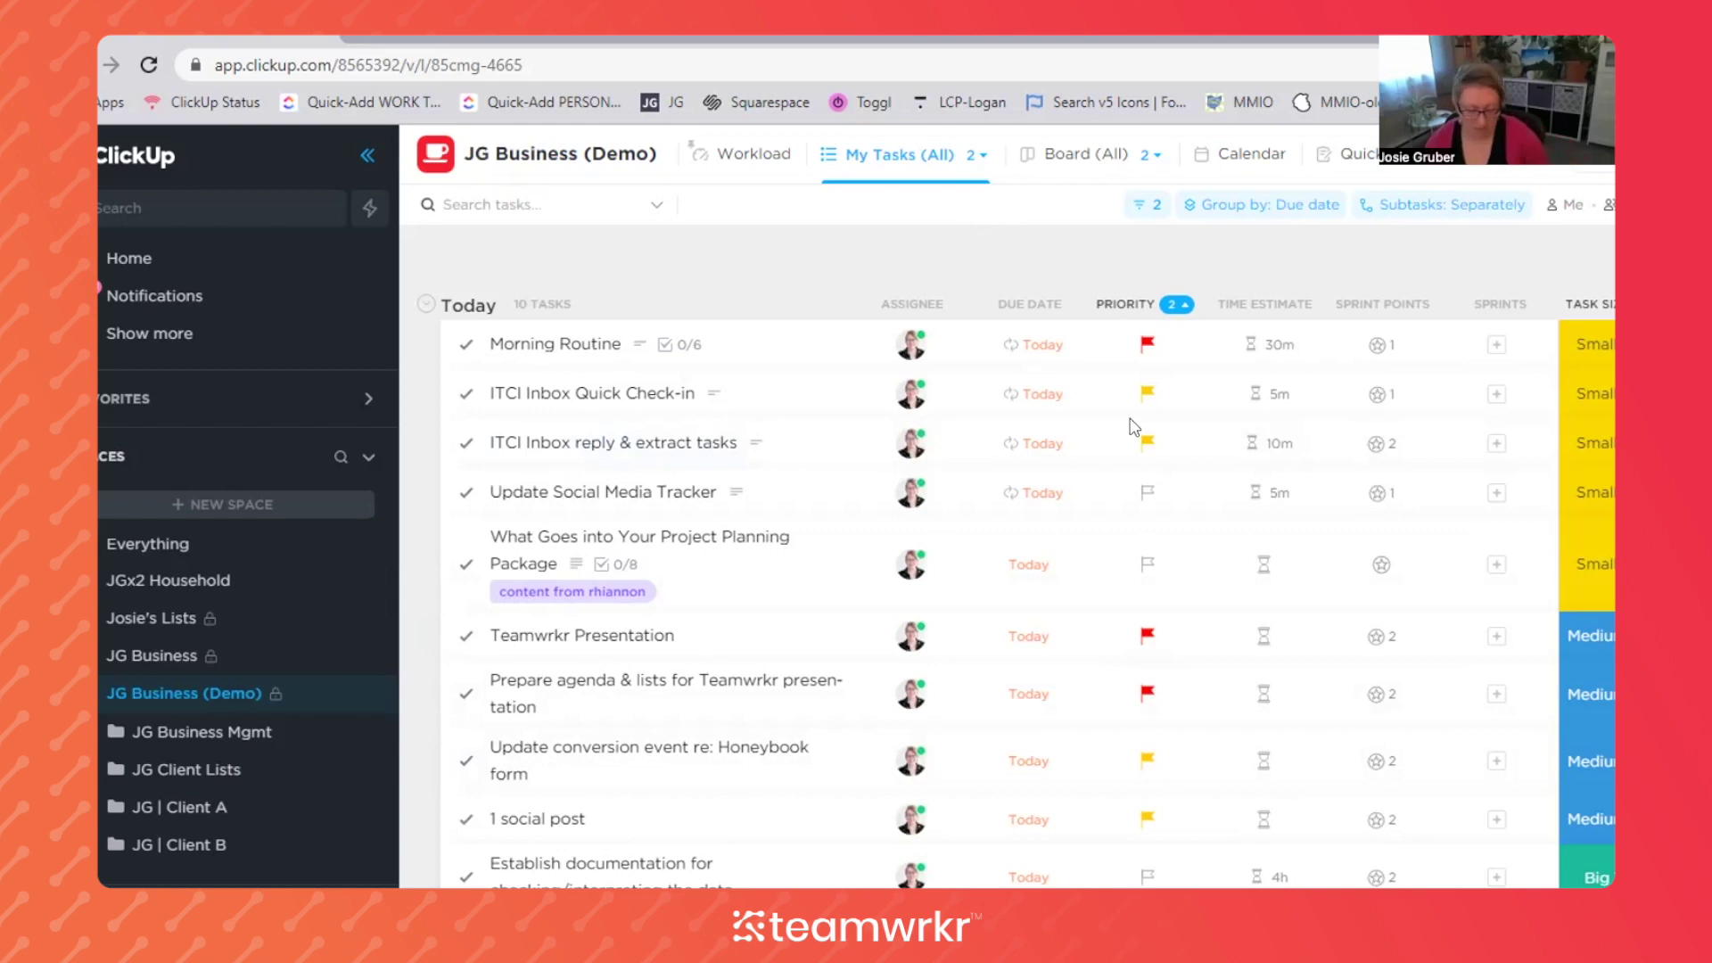
Zoom the page out and expand the JG Business Mgmt and JG Client Lists folders to show their lists
key("ctrl+minus")
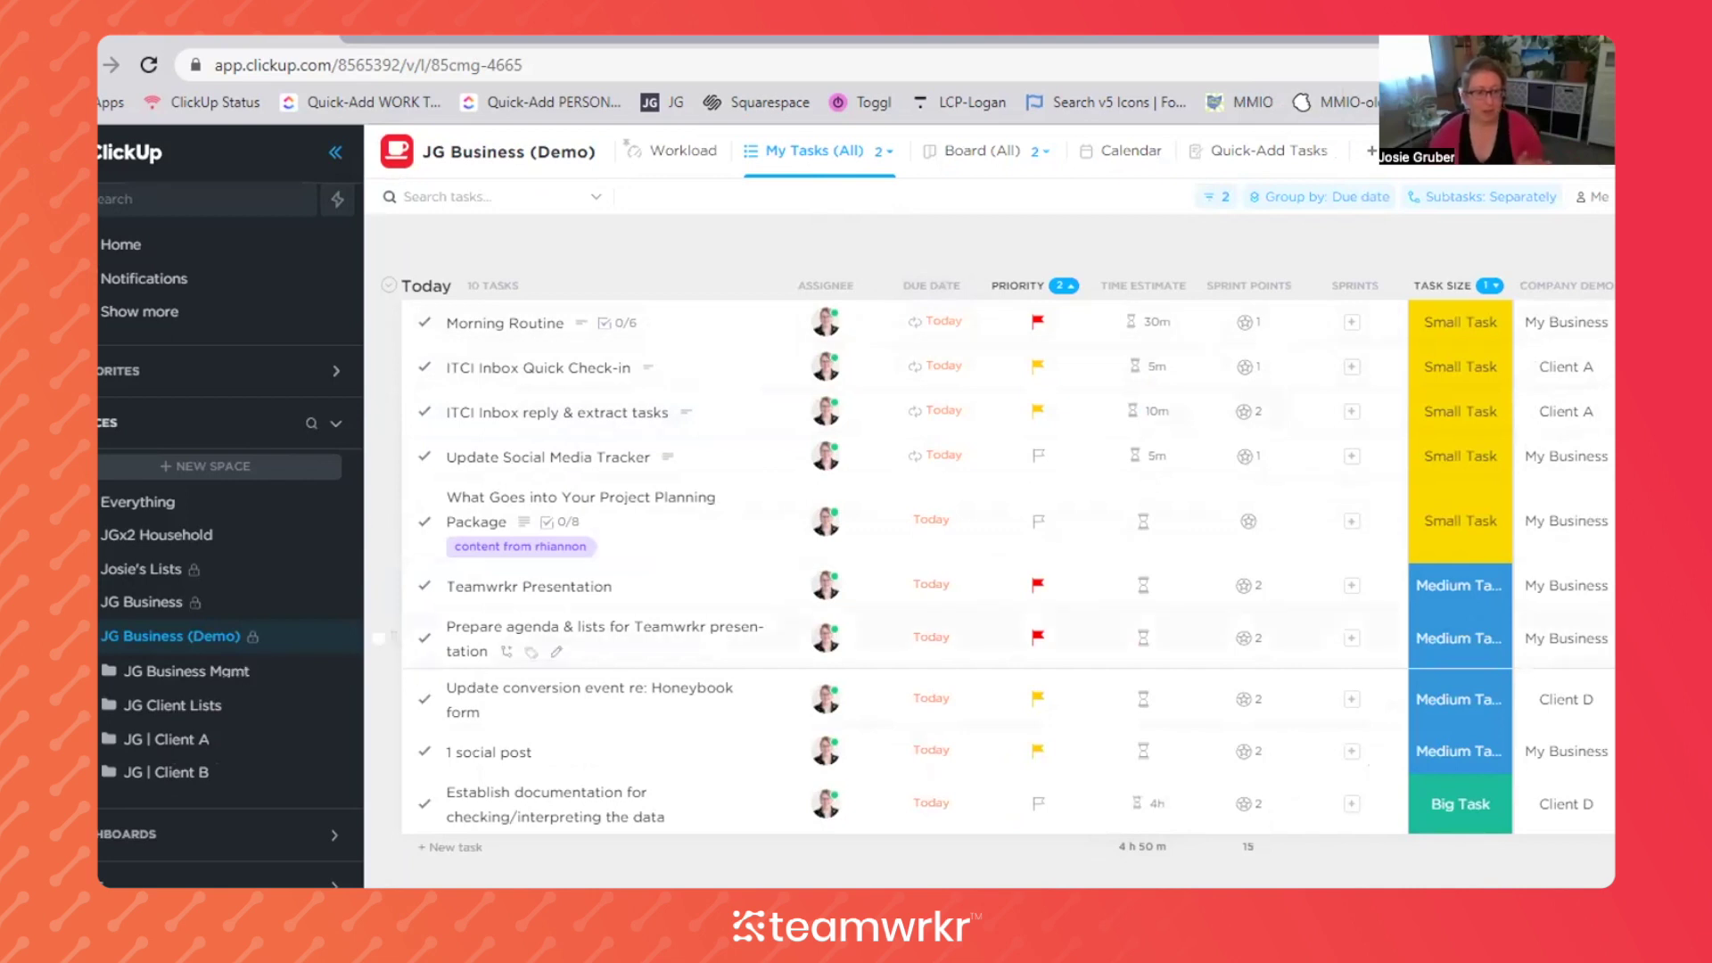
left_click(186, 671)
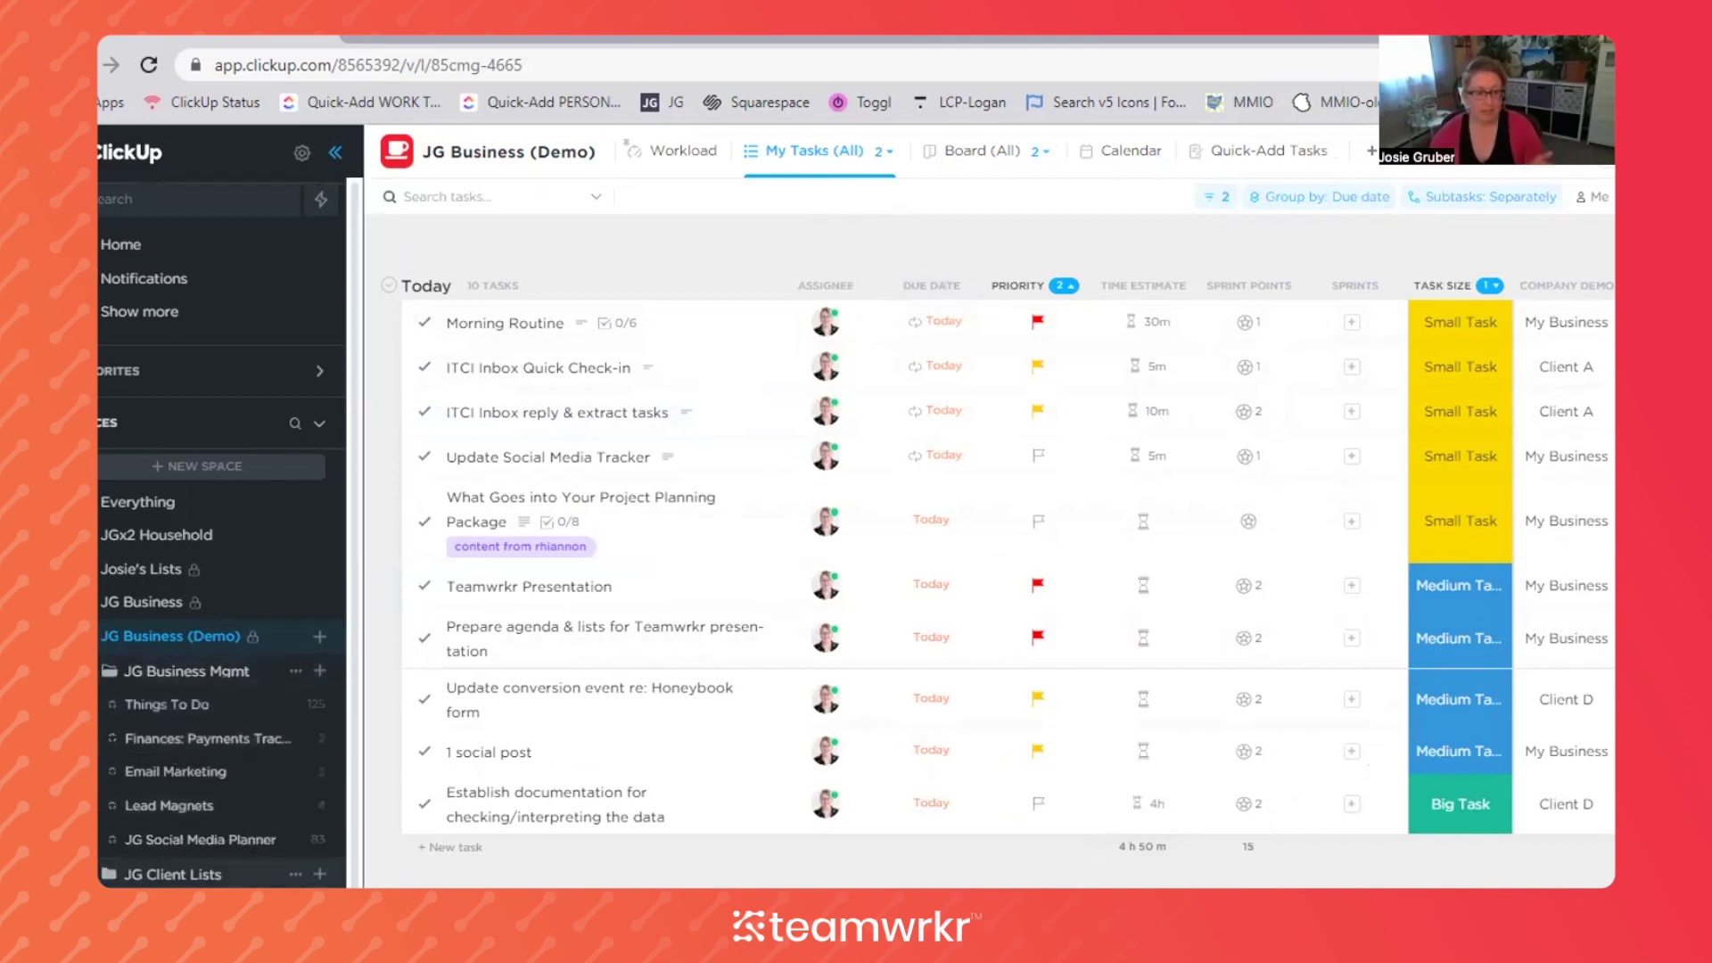
scroll(214, 803, "down", 1)
left_click(214, 799)
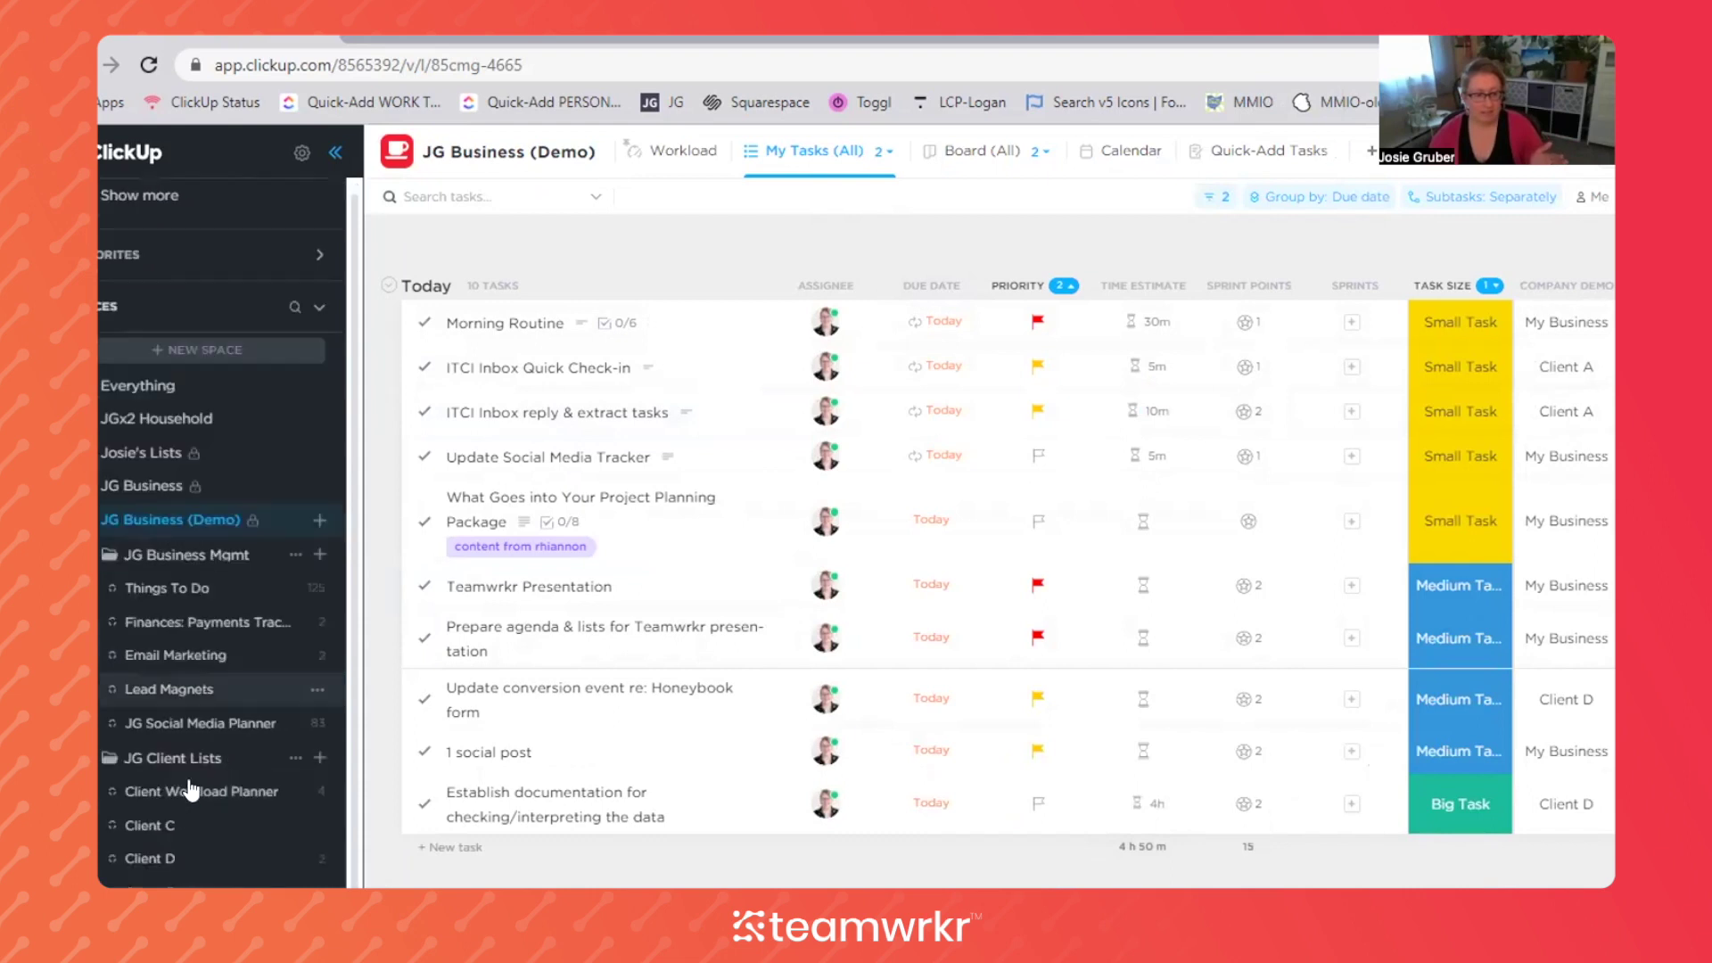
Collapse the JG Client Lists folder, expand the JG | Client A folder, and expand JG Client Lists again
scroll(214, 794, "down", 2)
left_click(172, 699)
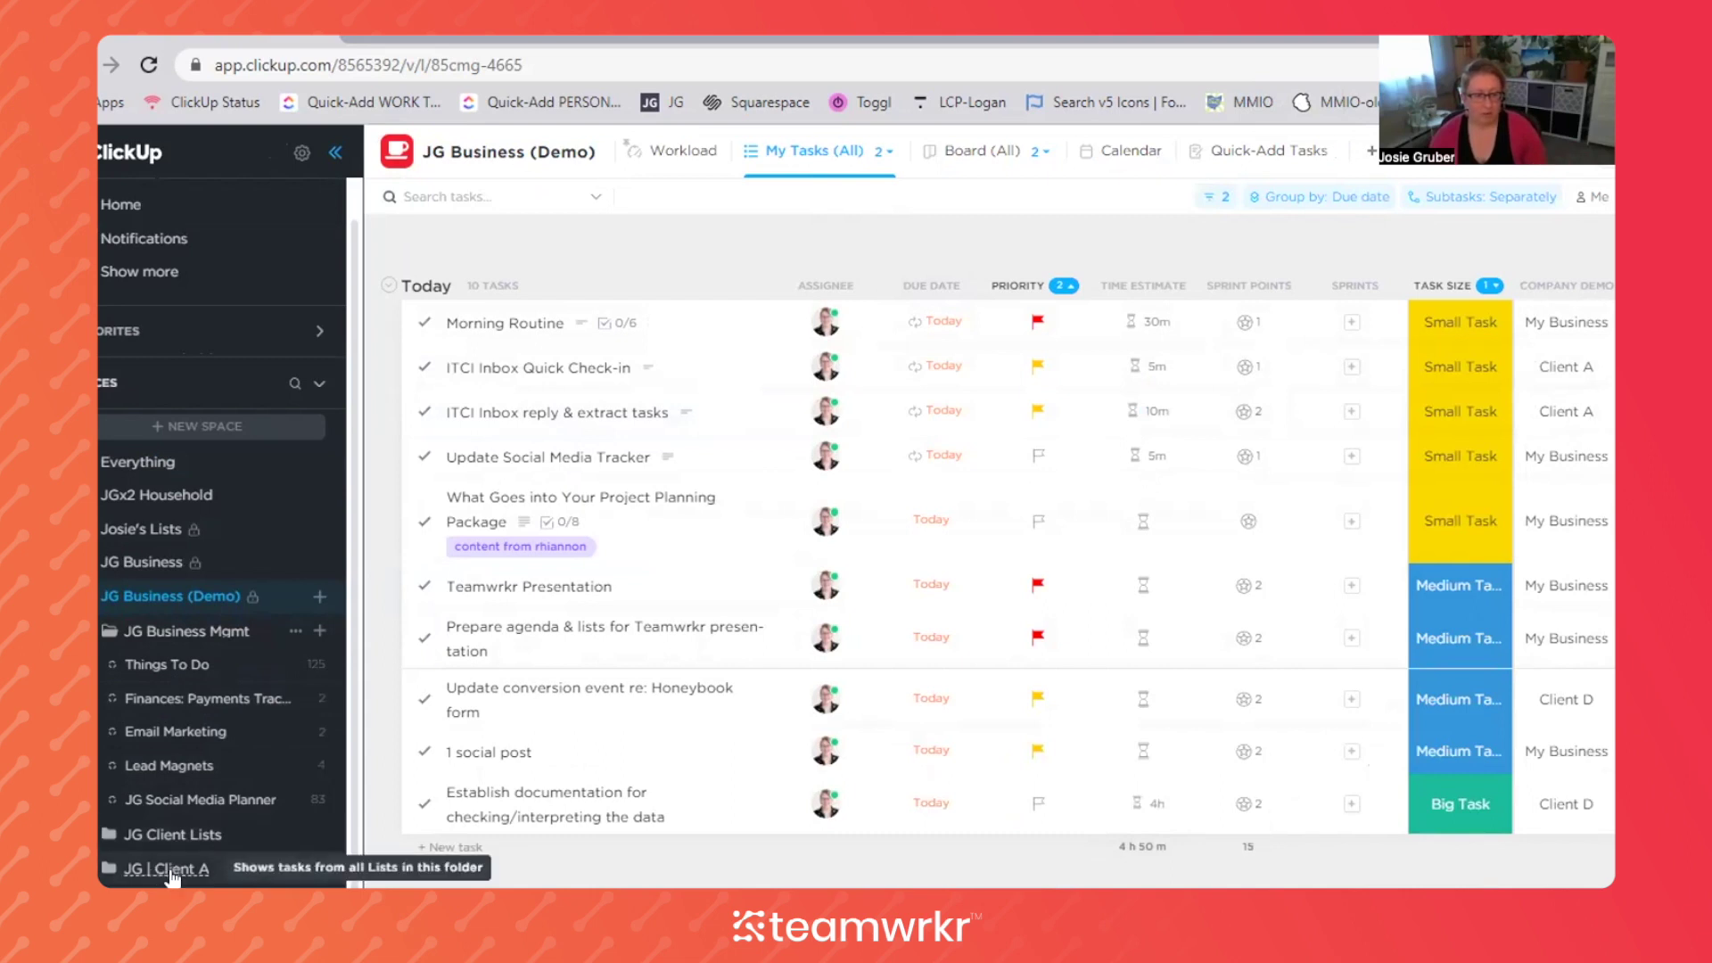
left_click(276, 861)
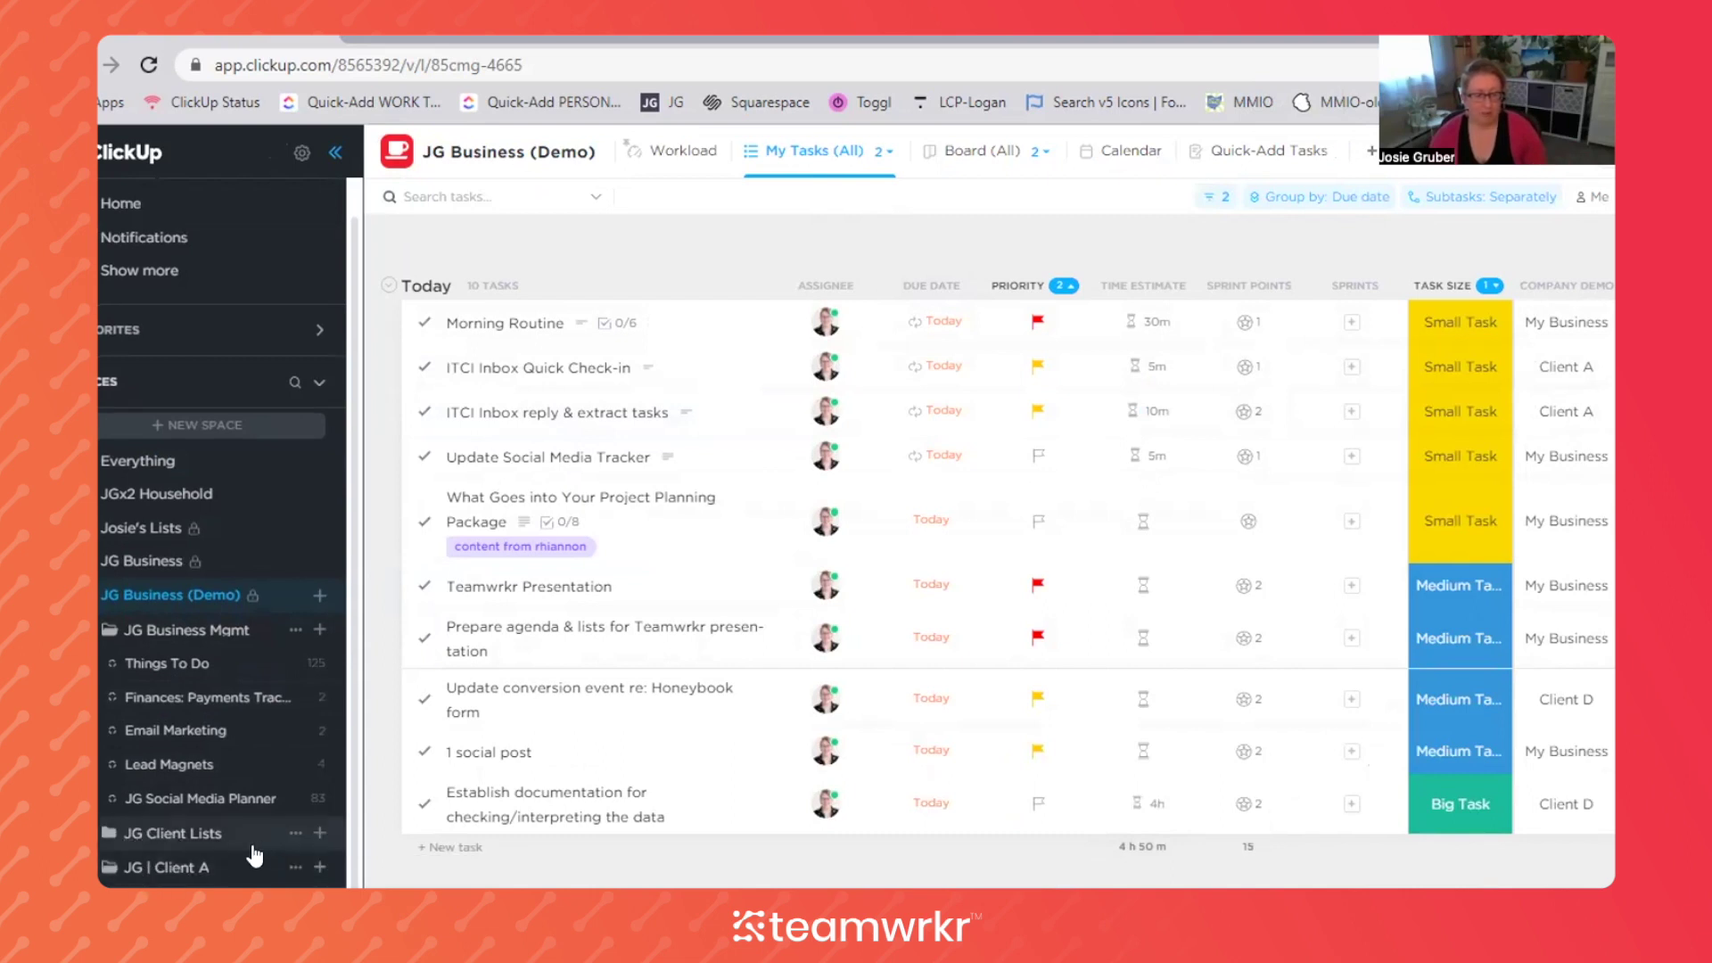
scroll(223, 856, "down", 1)
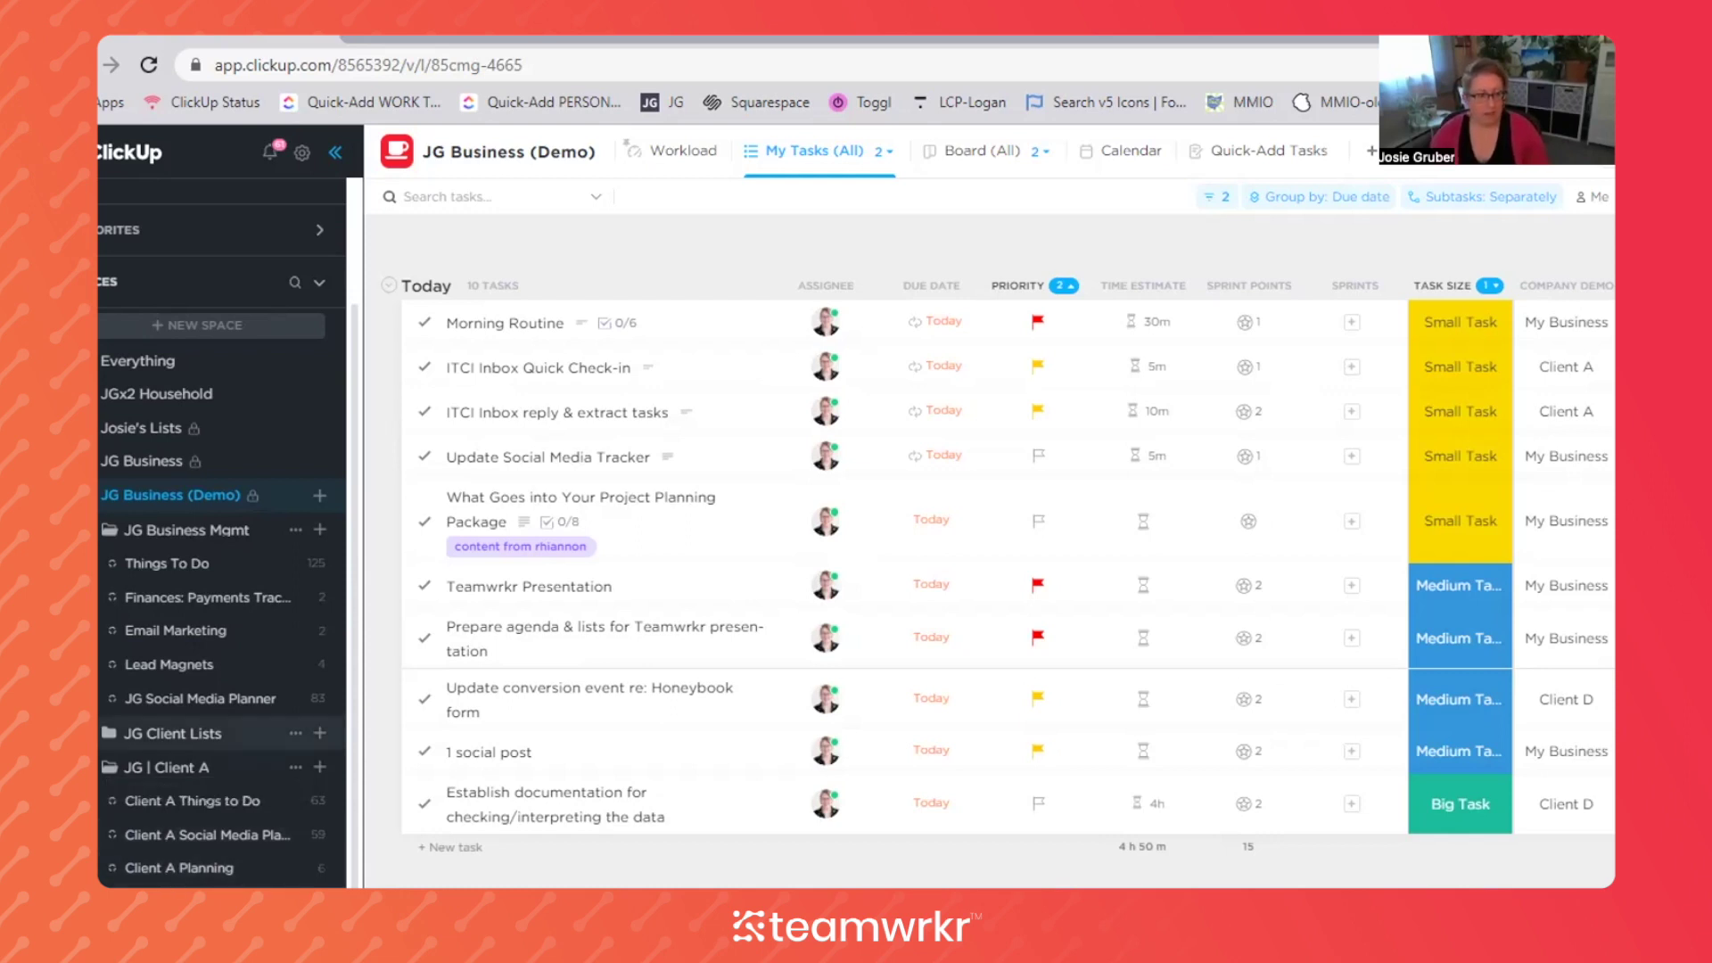
left_click(147, 733)
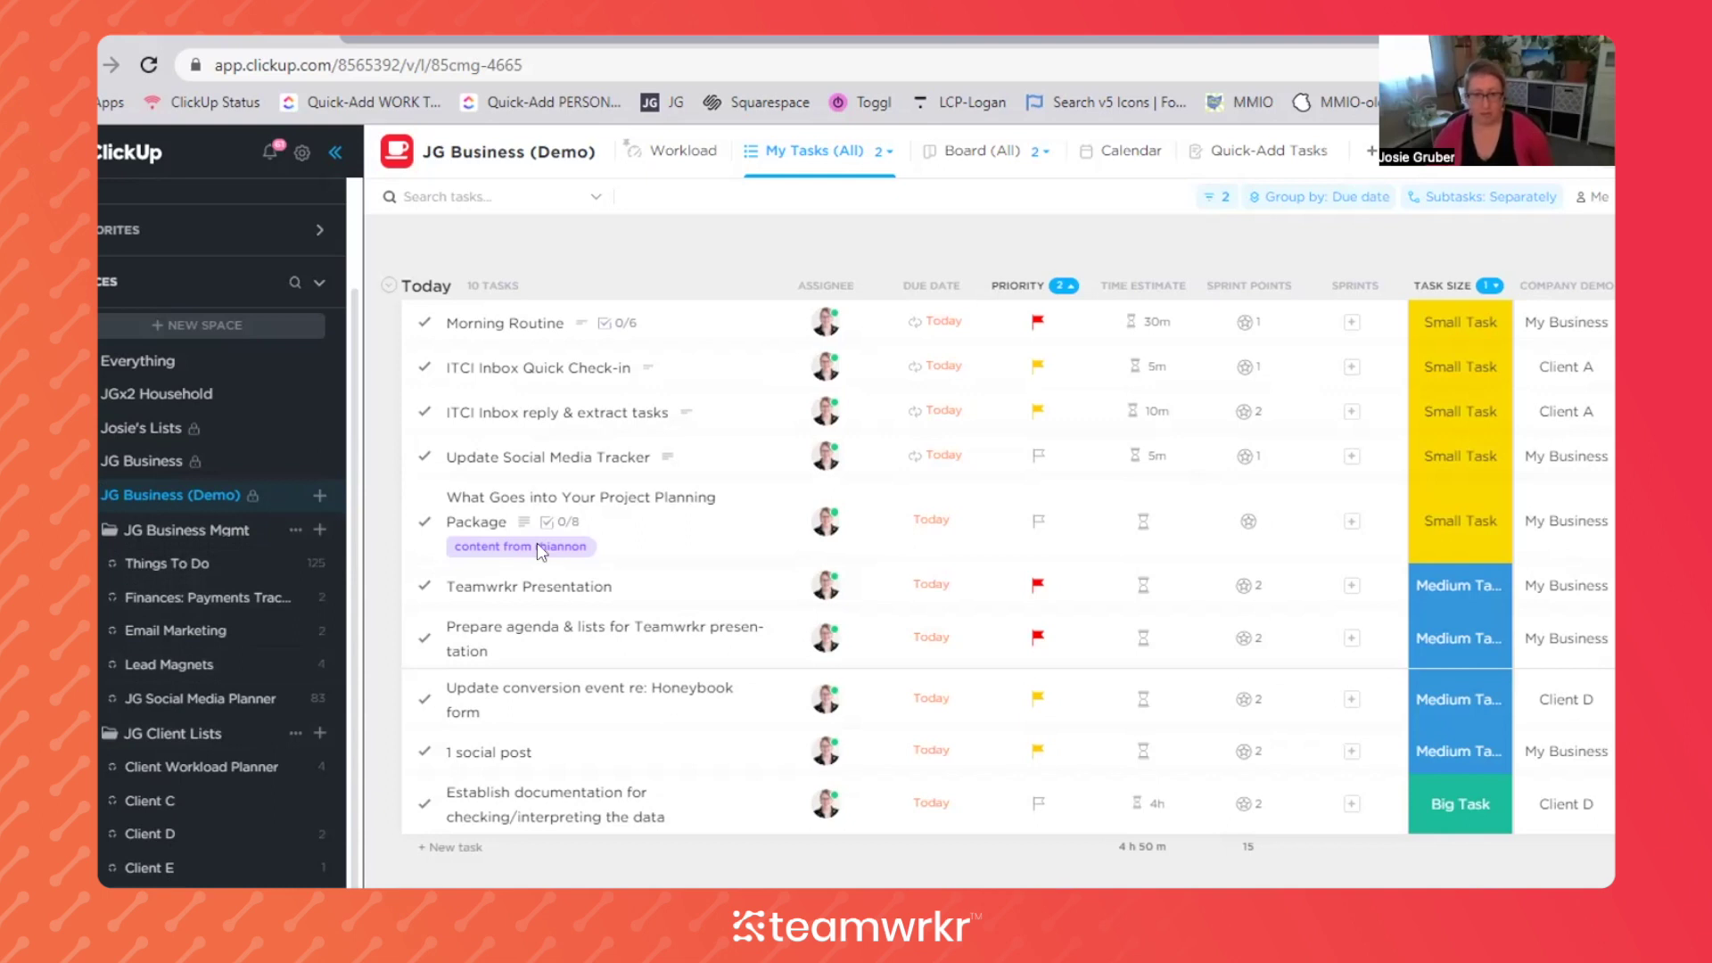
Open the filters of the My Tasks (All) list and inspect the locations chosen in the Location condition
left_click(1215, 200)
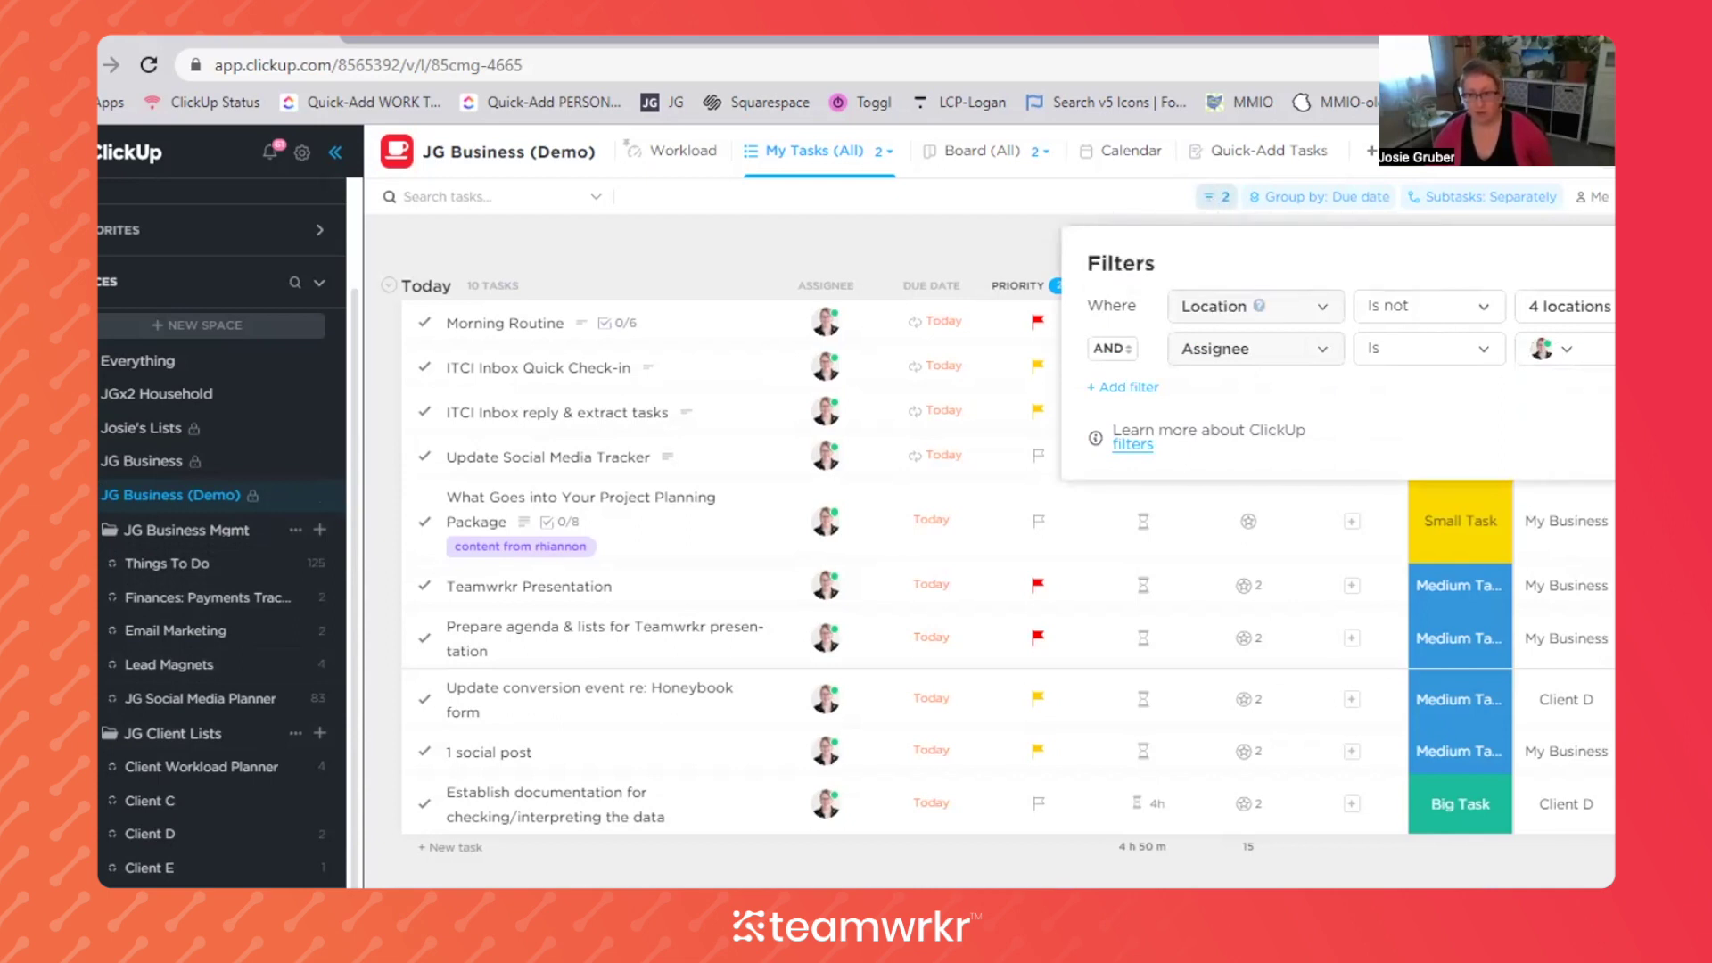
left_click(1566, 306)
left_click(1527, 502)
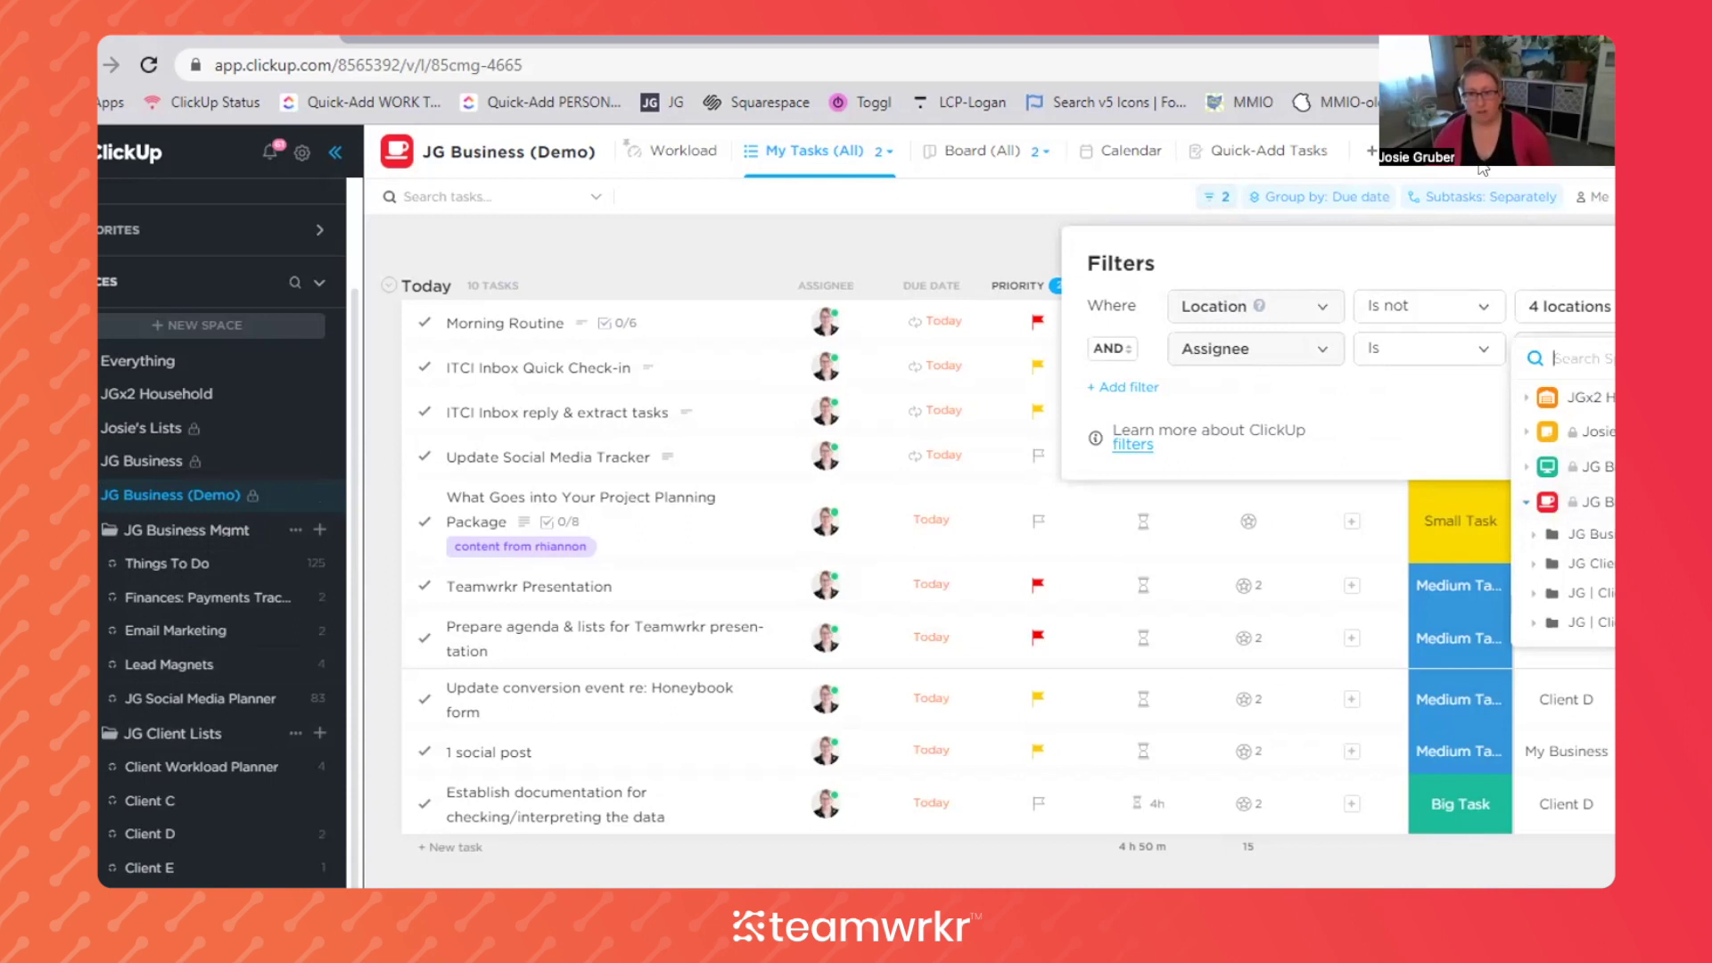
left_click(1266, 258)
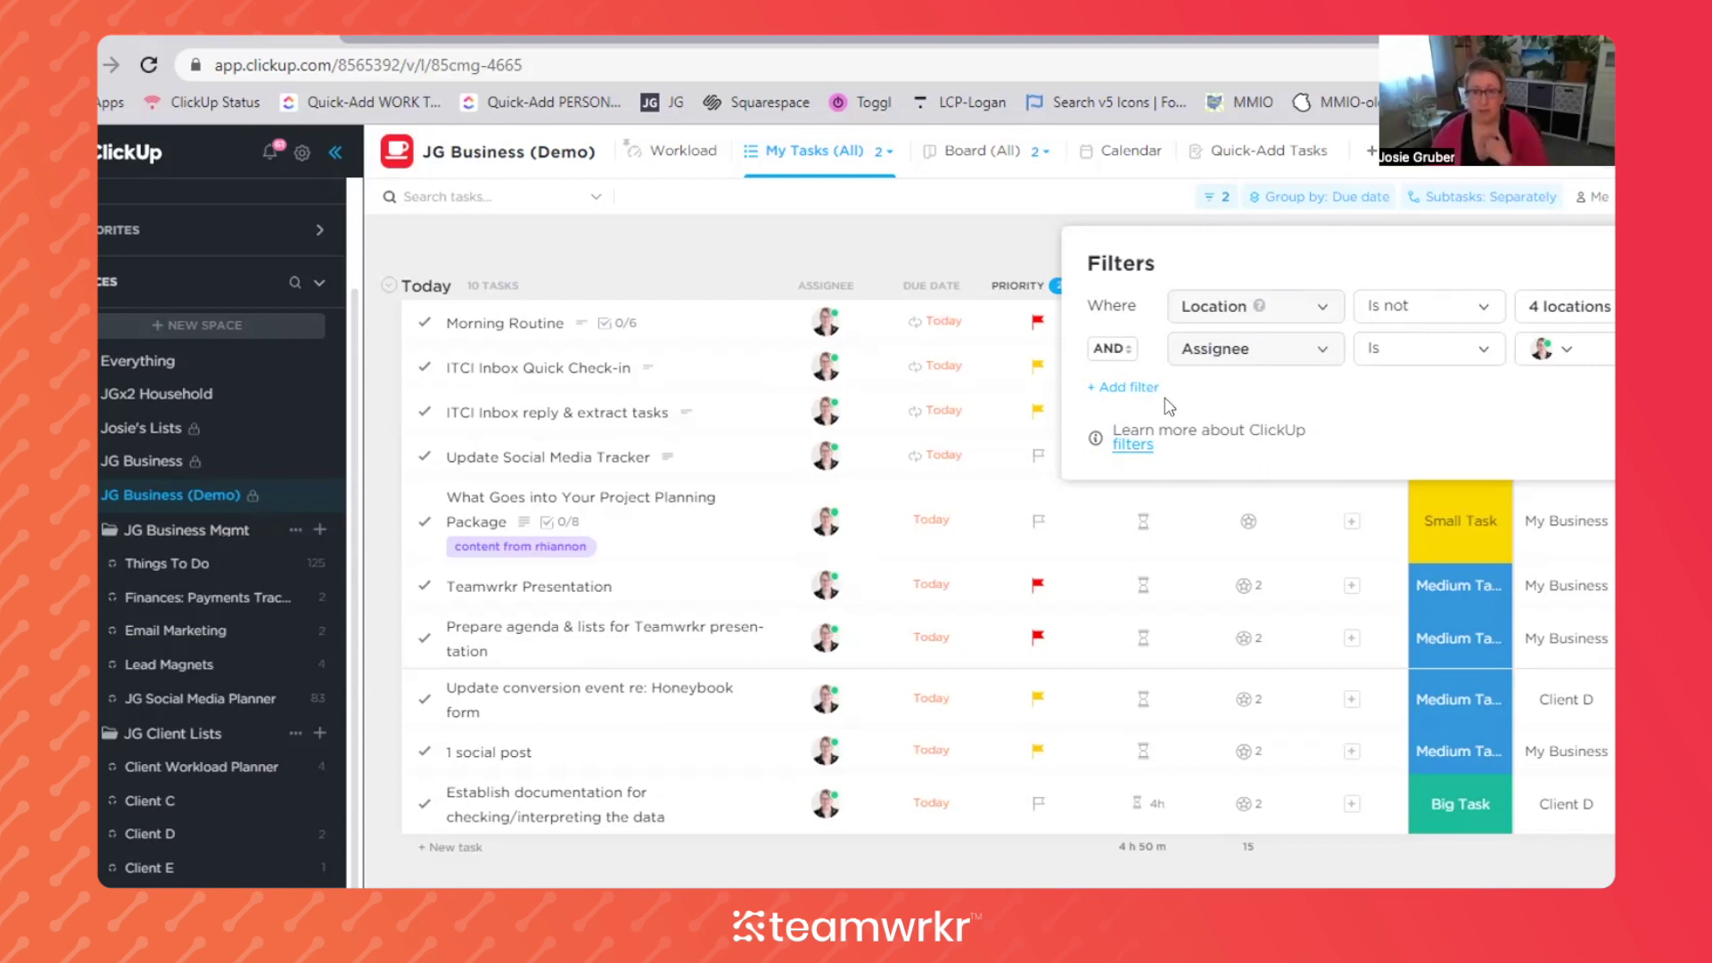
Add a Company DEMO filter set to Client A to the My Tasks (All) list
left_click(1115, 386)
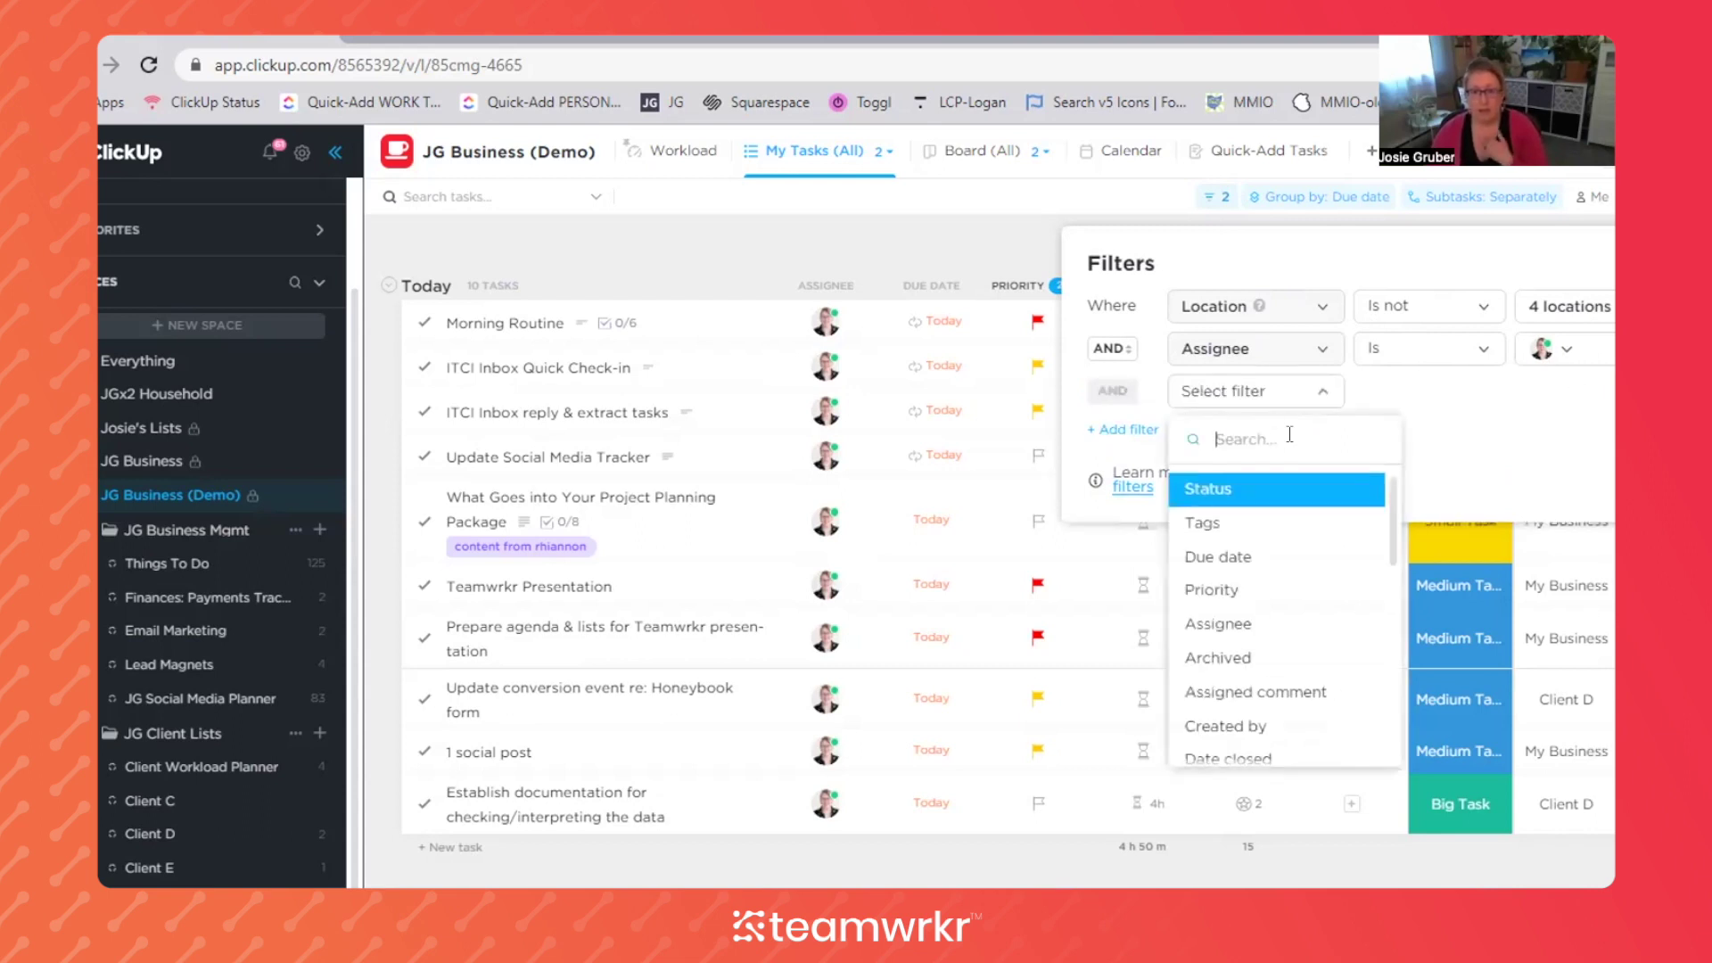
scroll(1296, 606, "down", 5)
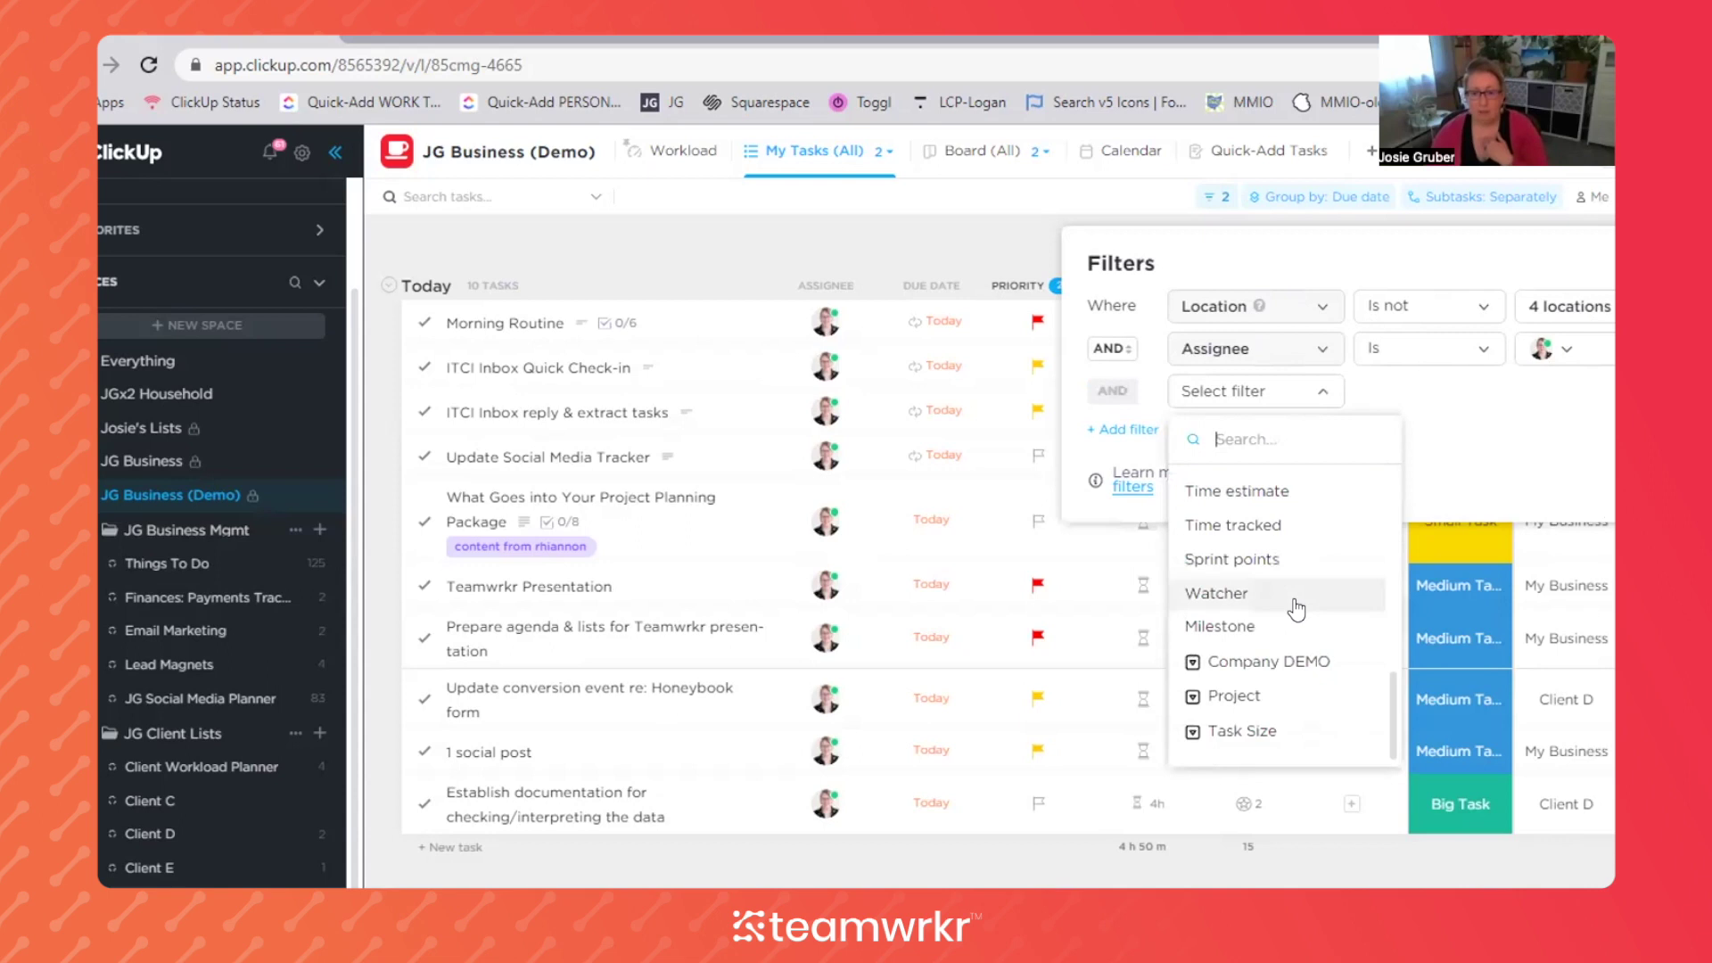
left_click(1292, 663)
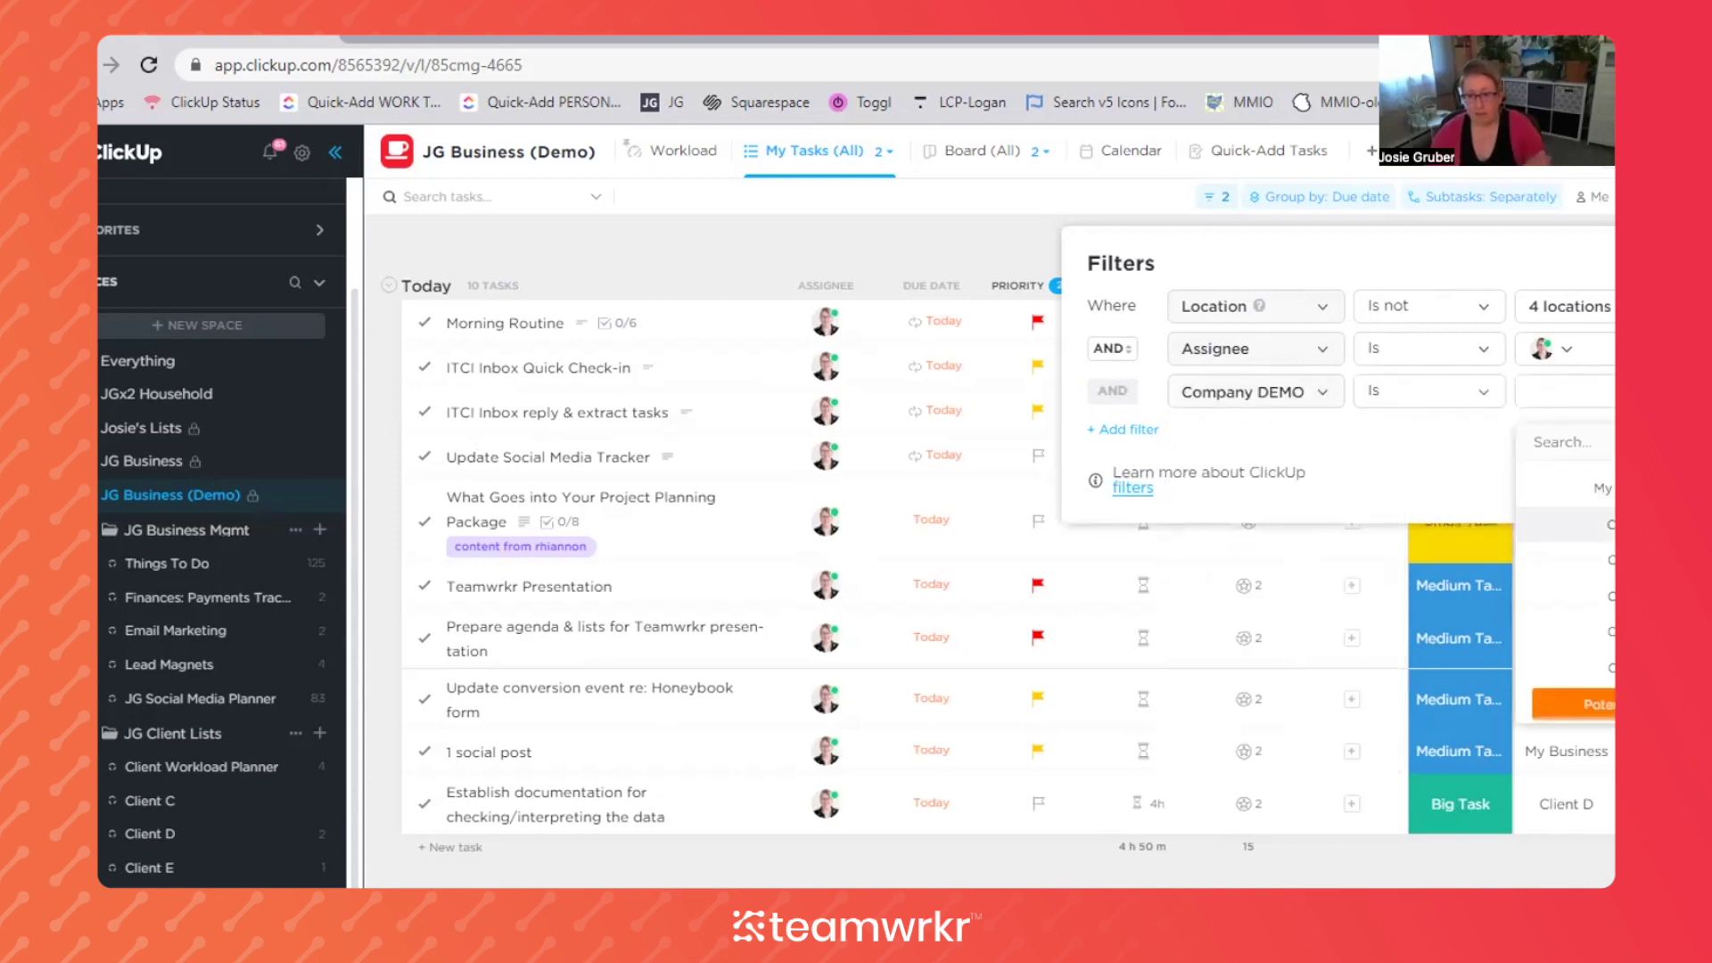
left_click(1597, 705)
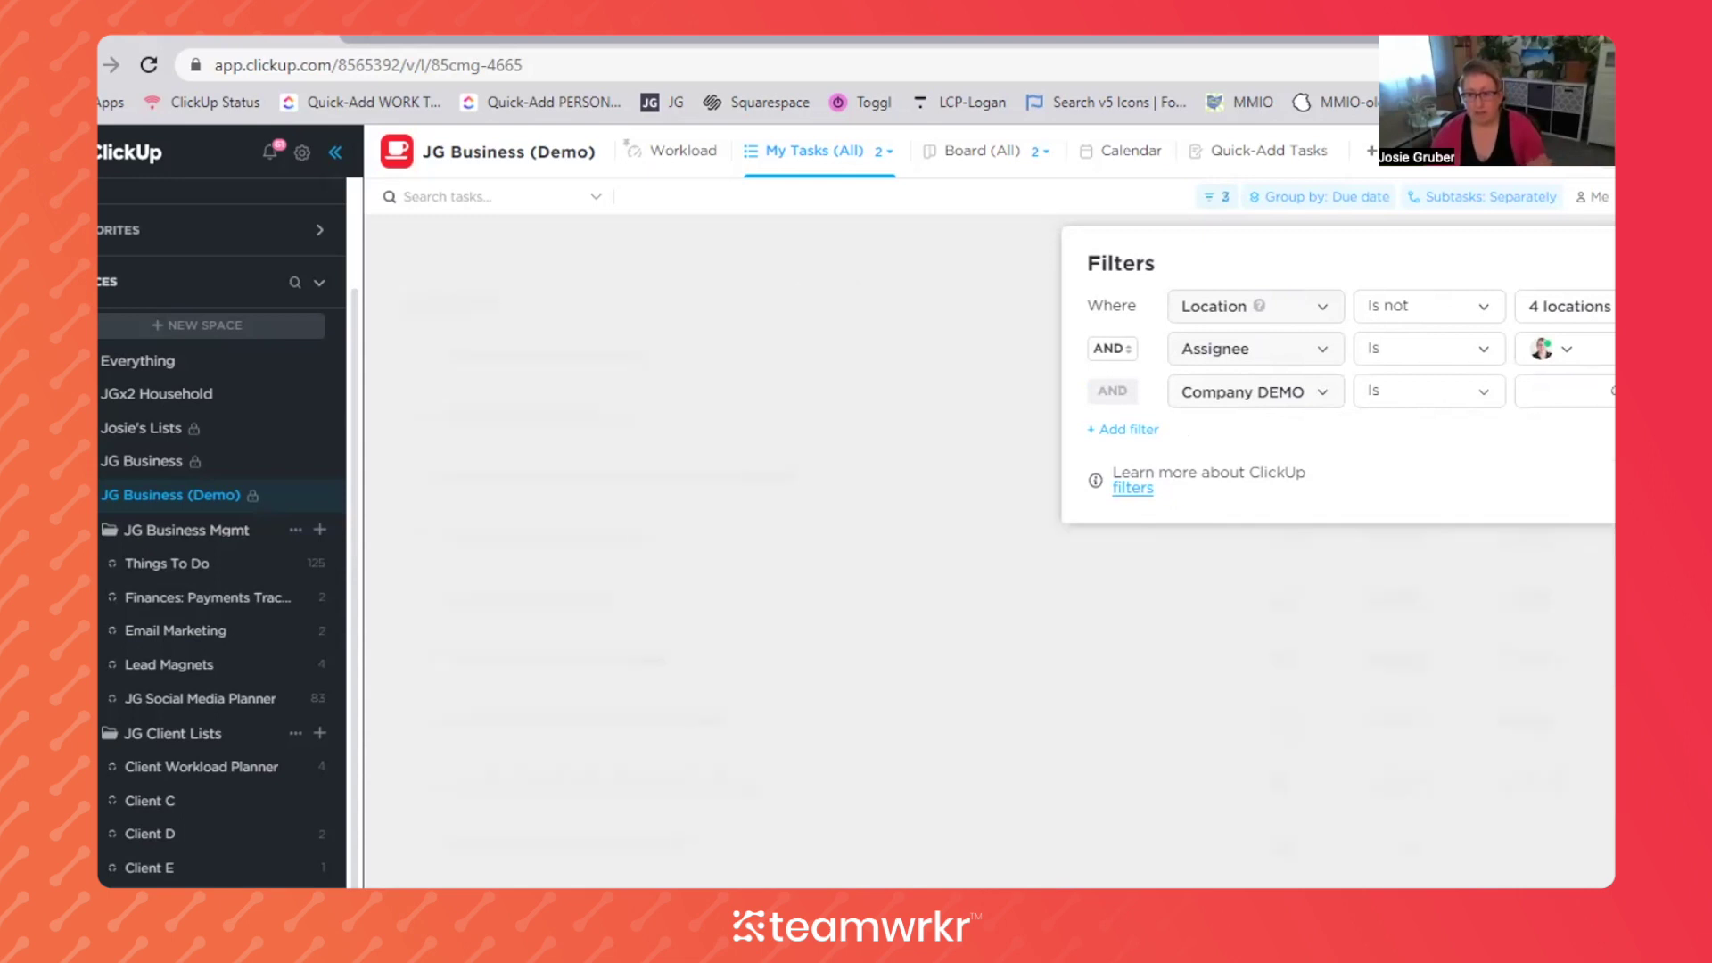
left_click(1078, 198)
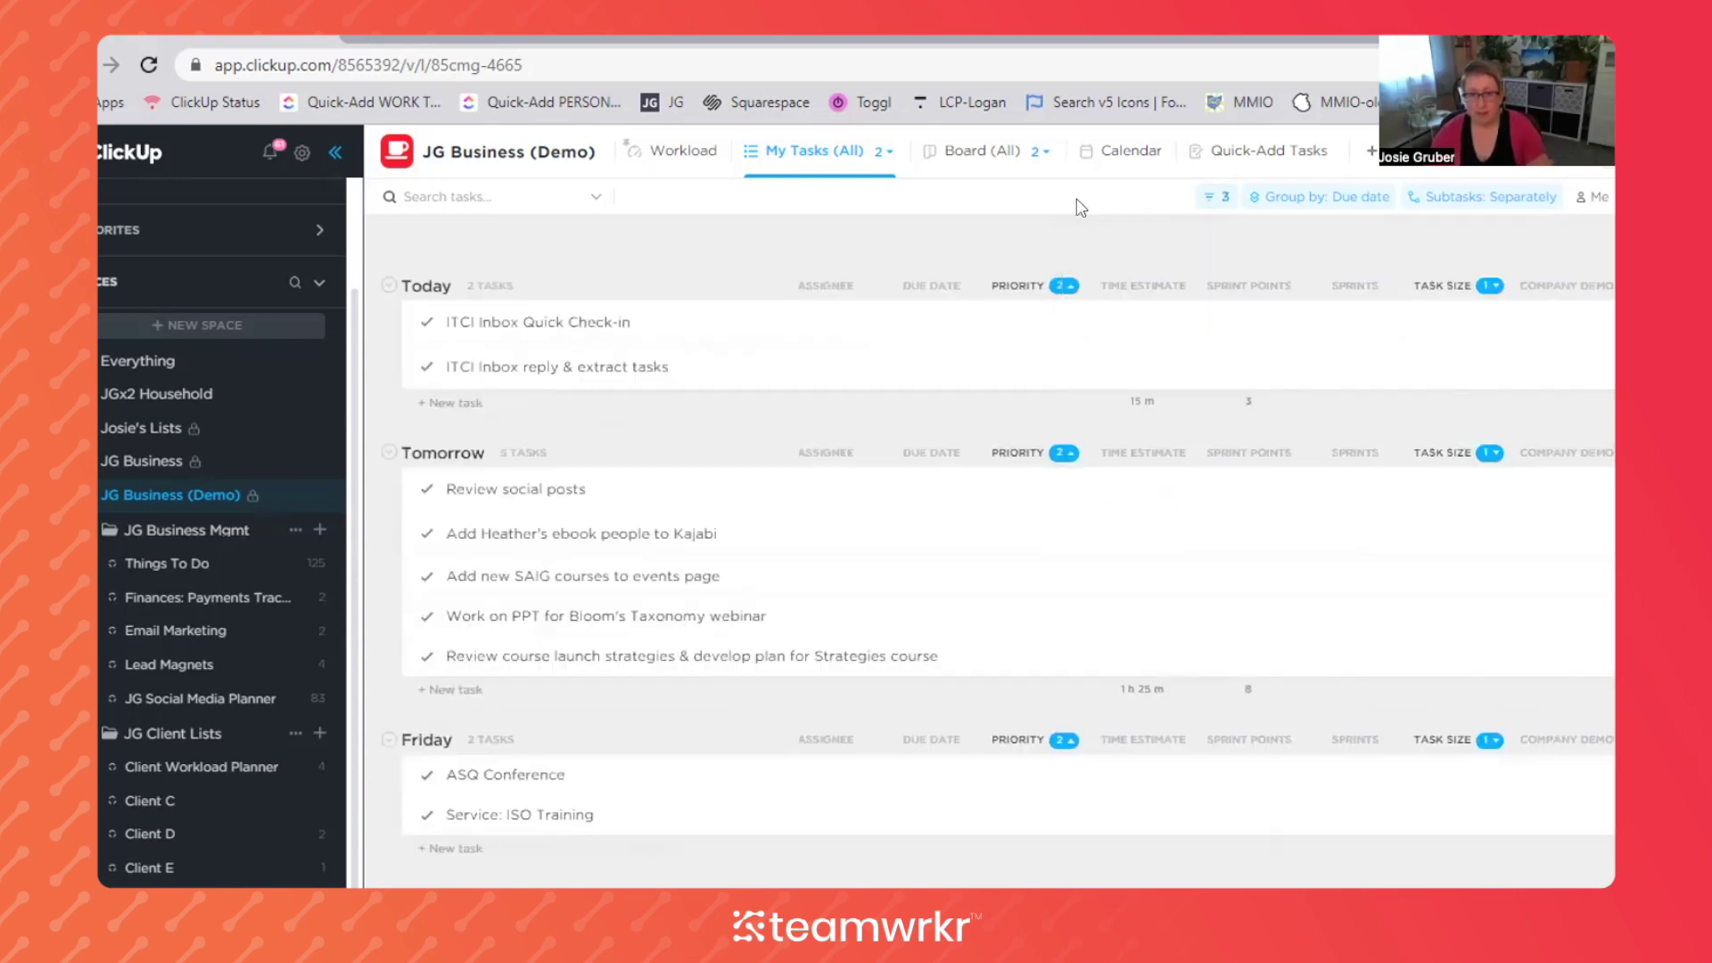
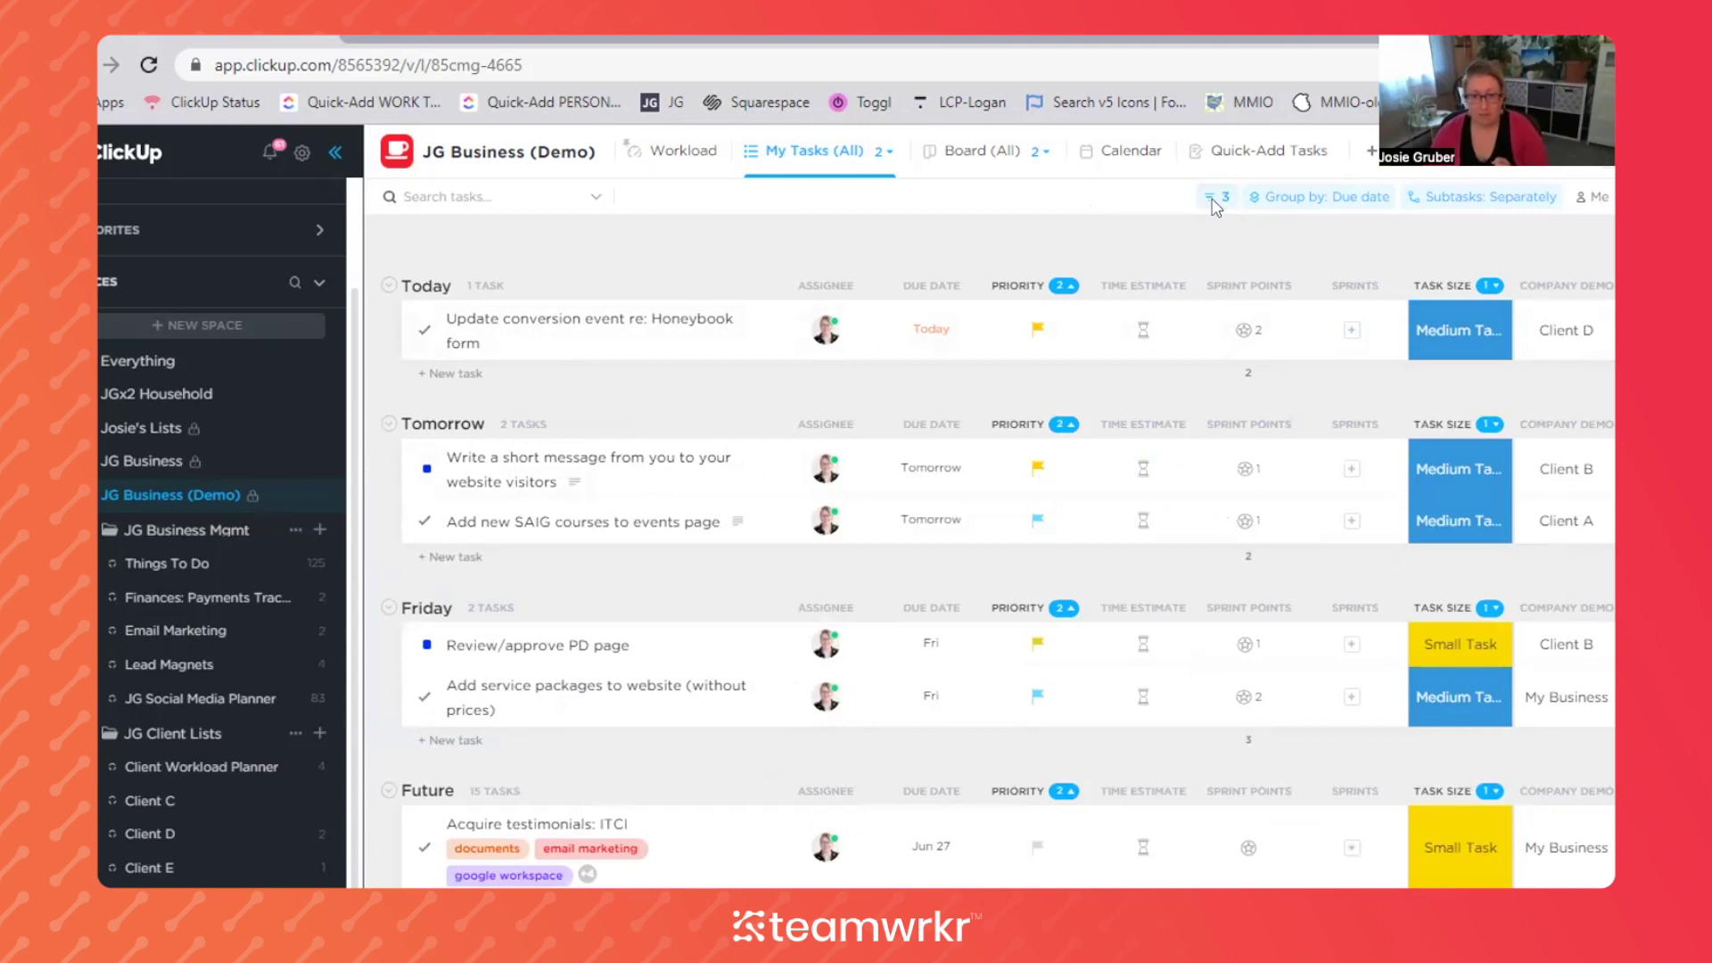
Remove the Project condition from the My Tasks (All) filters, keeping the Location and Assignee conditions
left_click(1215, 198)
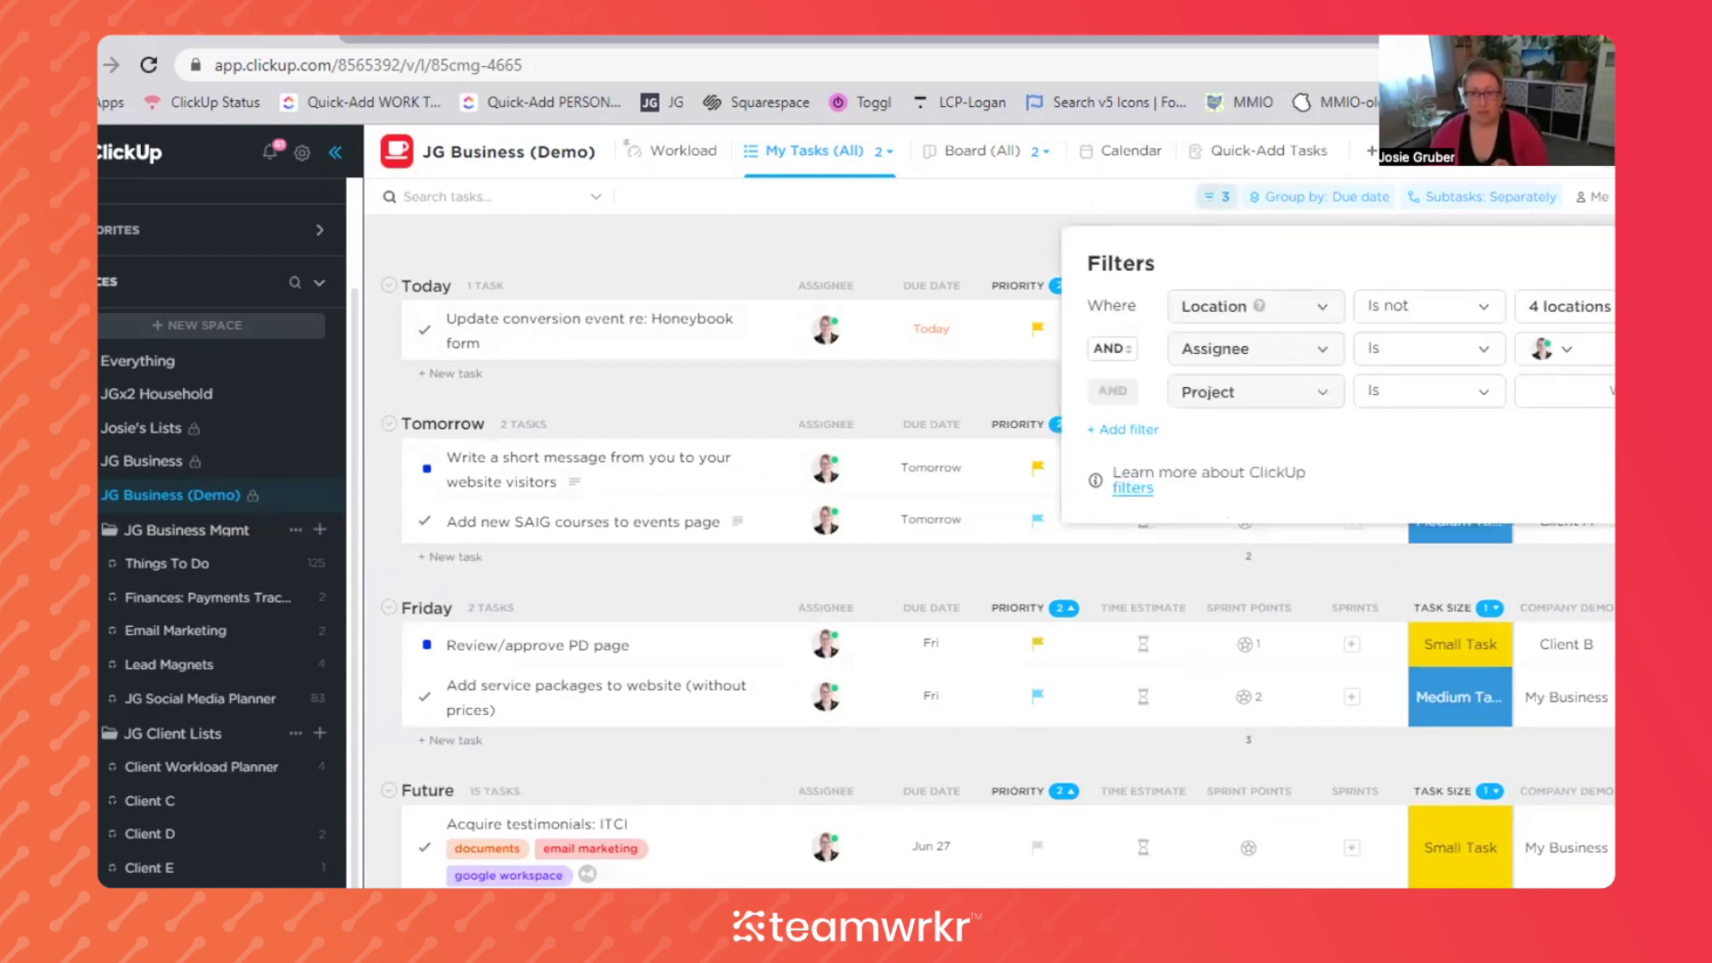
left_click(1061, 218)
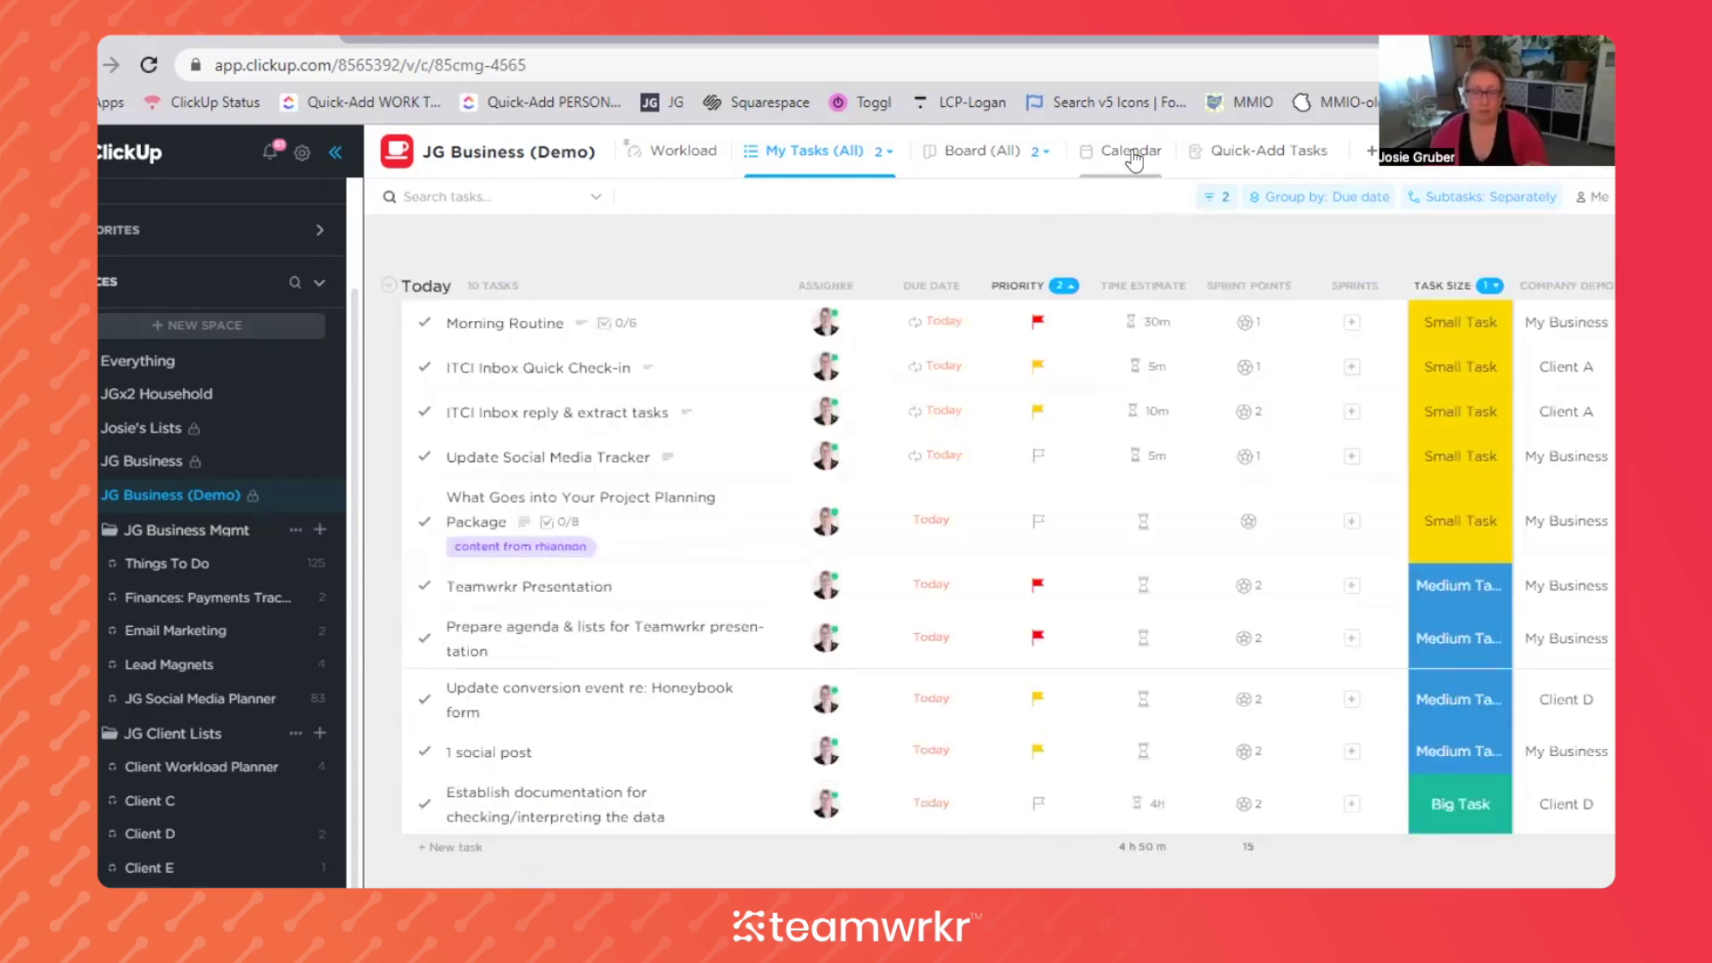
Open the Calendar view and look through the tasks scheduled for the week of May 30 - Jun 5
left_click(1133, 158)
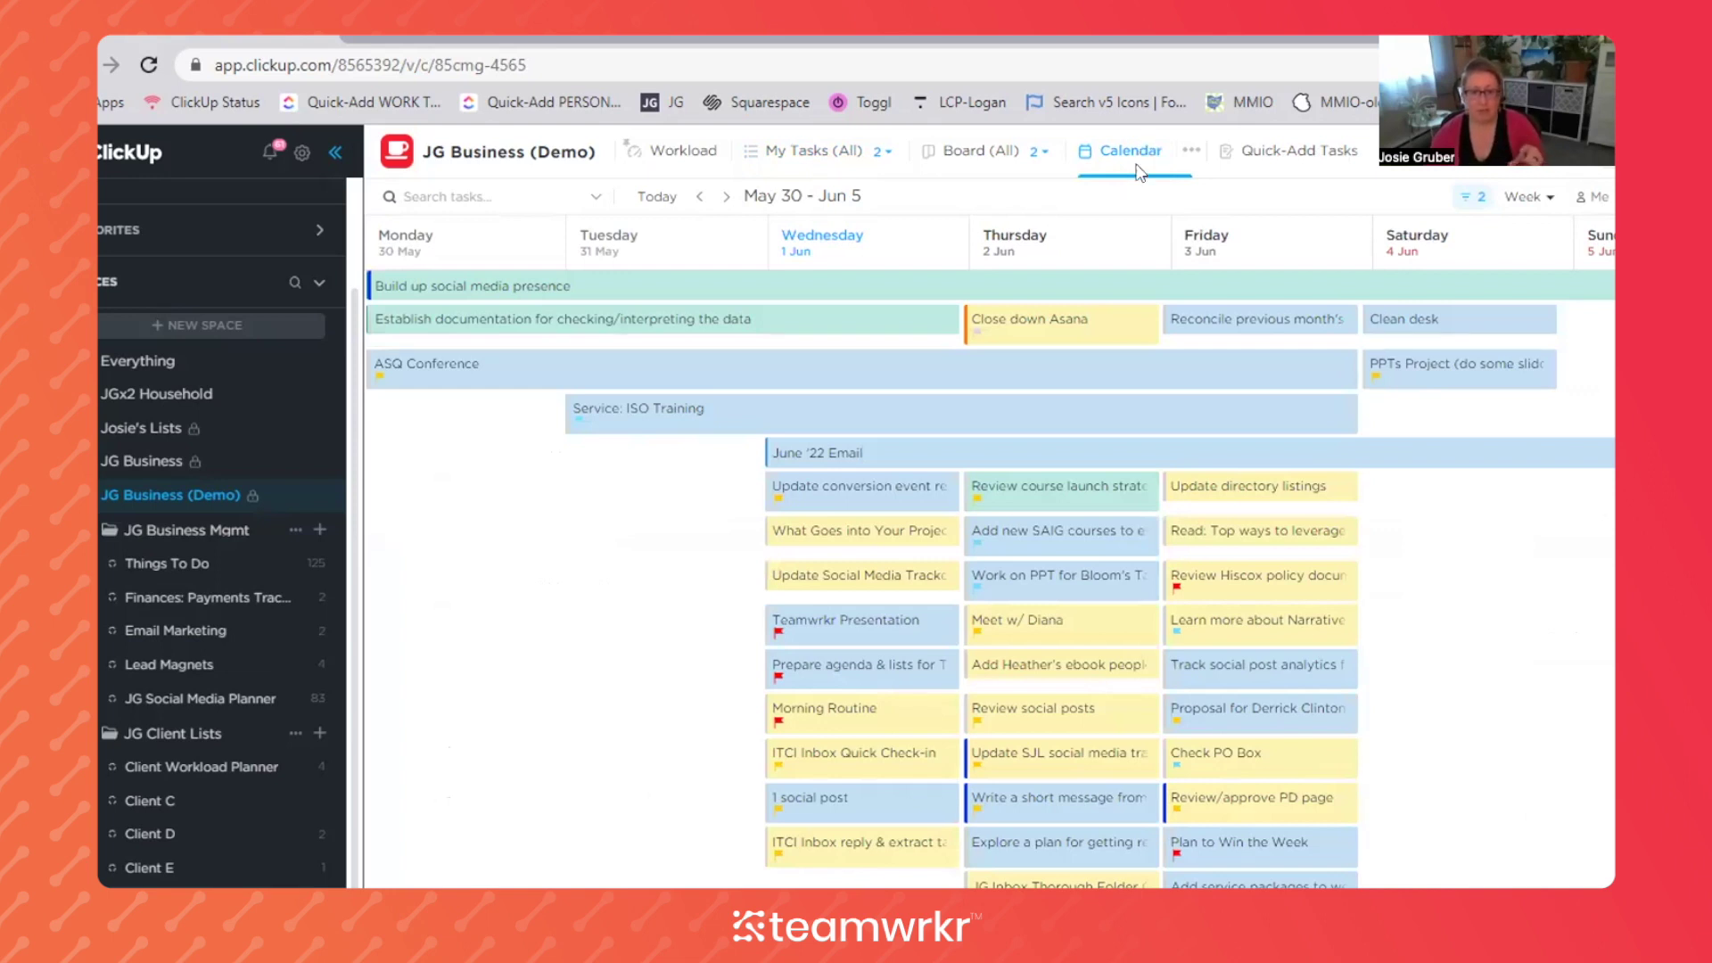
scroll(1522, 716, "down", 1)
scroll(1526, 729, "up", 1)
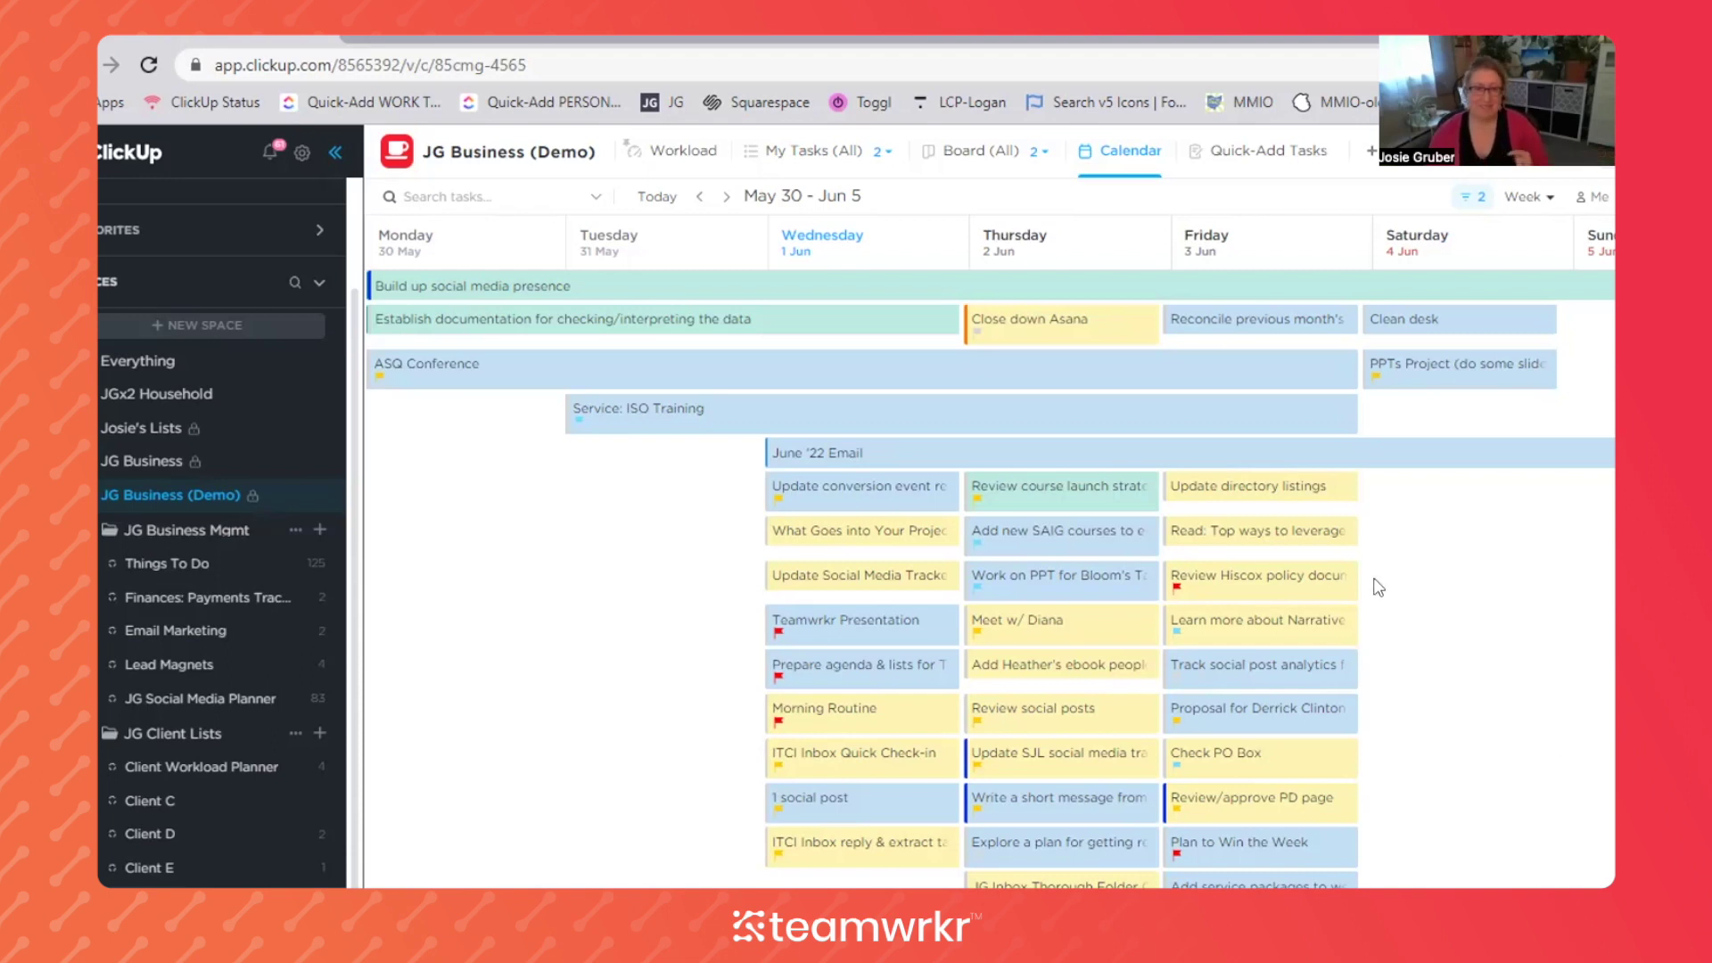
scroll(1338, 723, "down", 1)
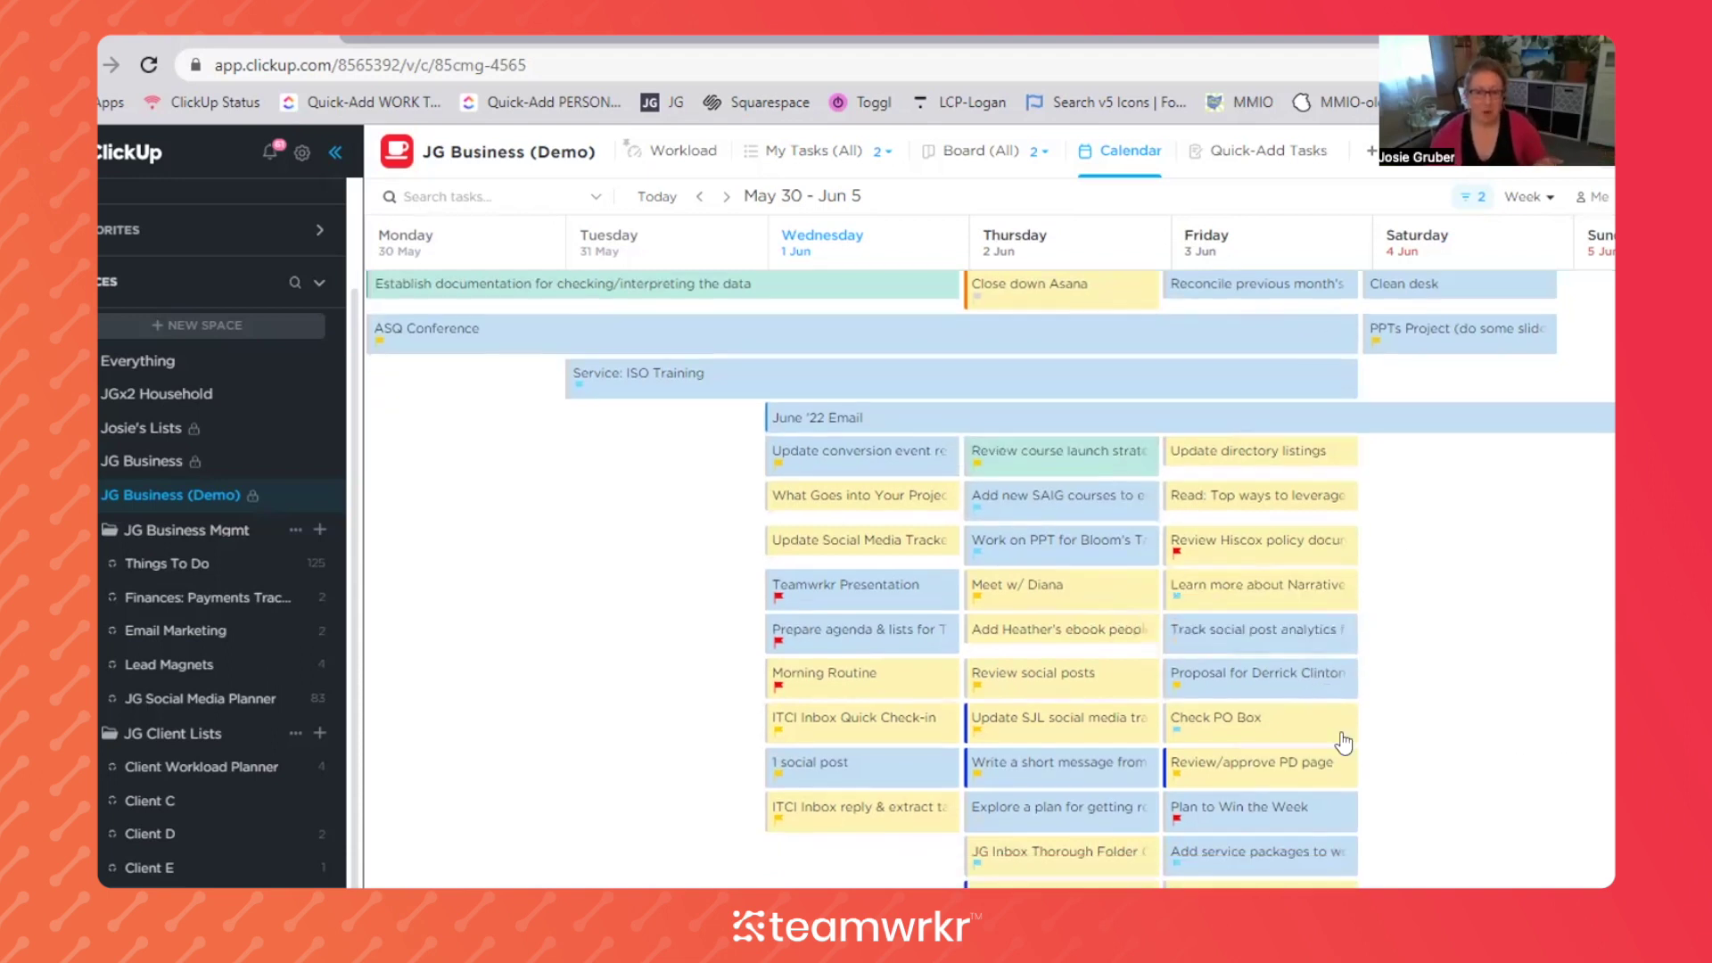
scroll(1164, 682, "up", 1)
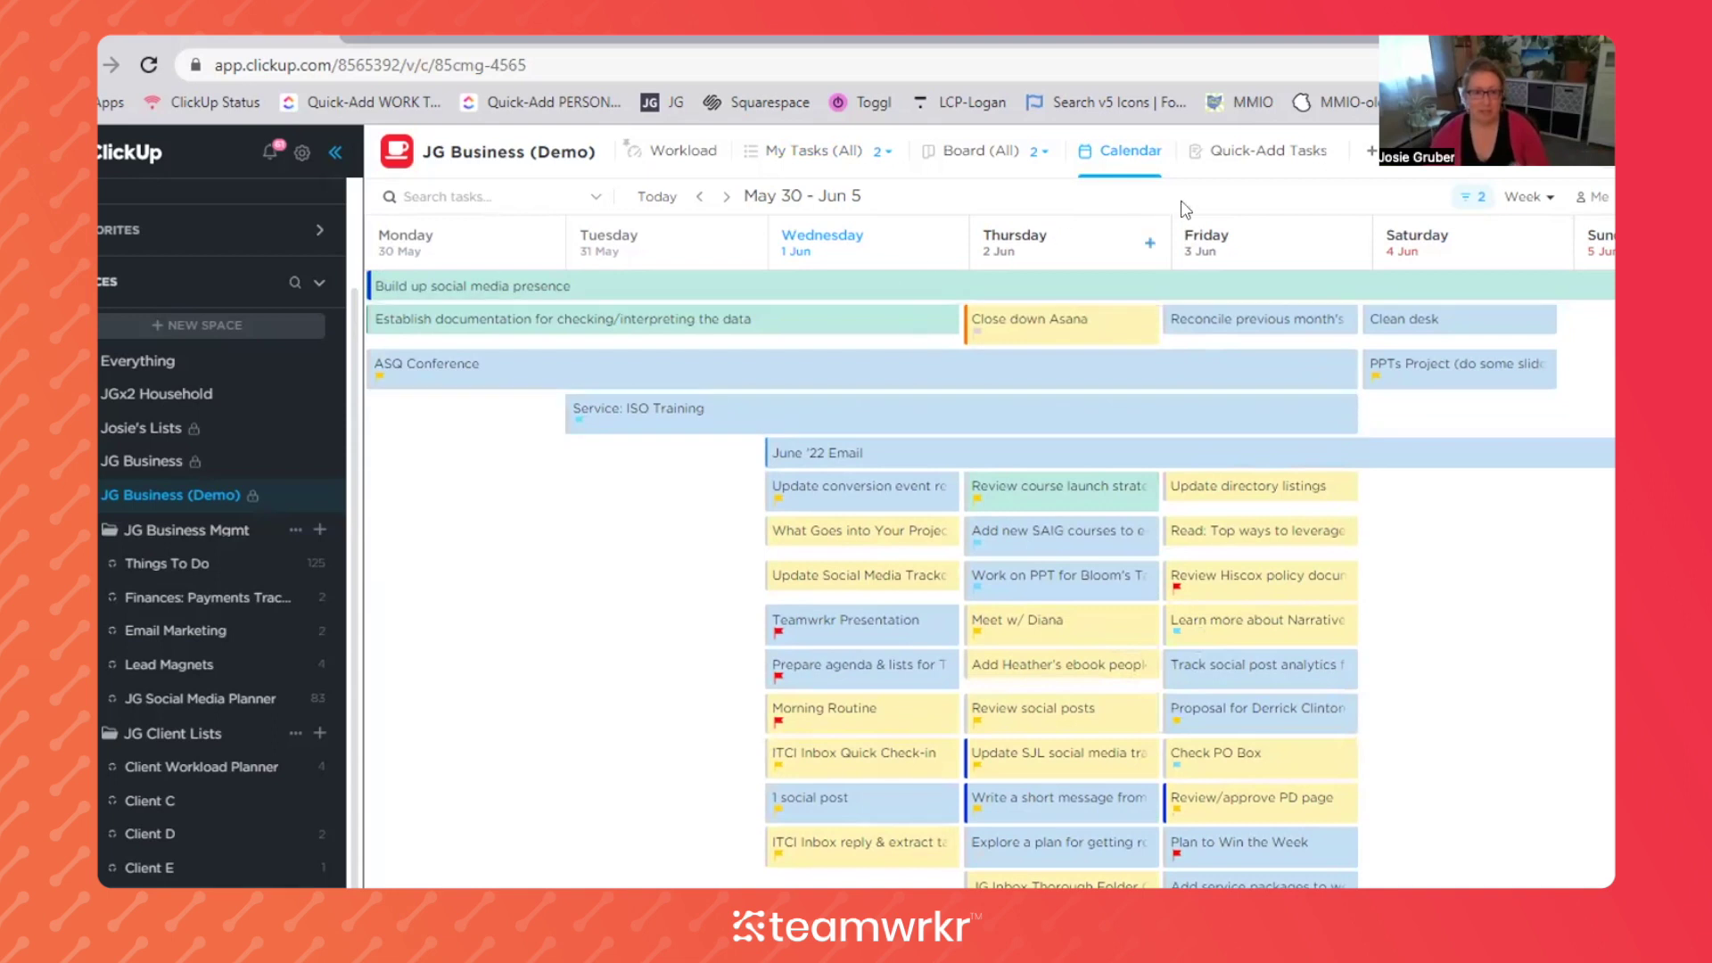
Open the Workload view, examine the assignee's daily load, and open the assignee's weekly capacity setting
left_click(671, 156)
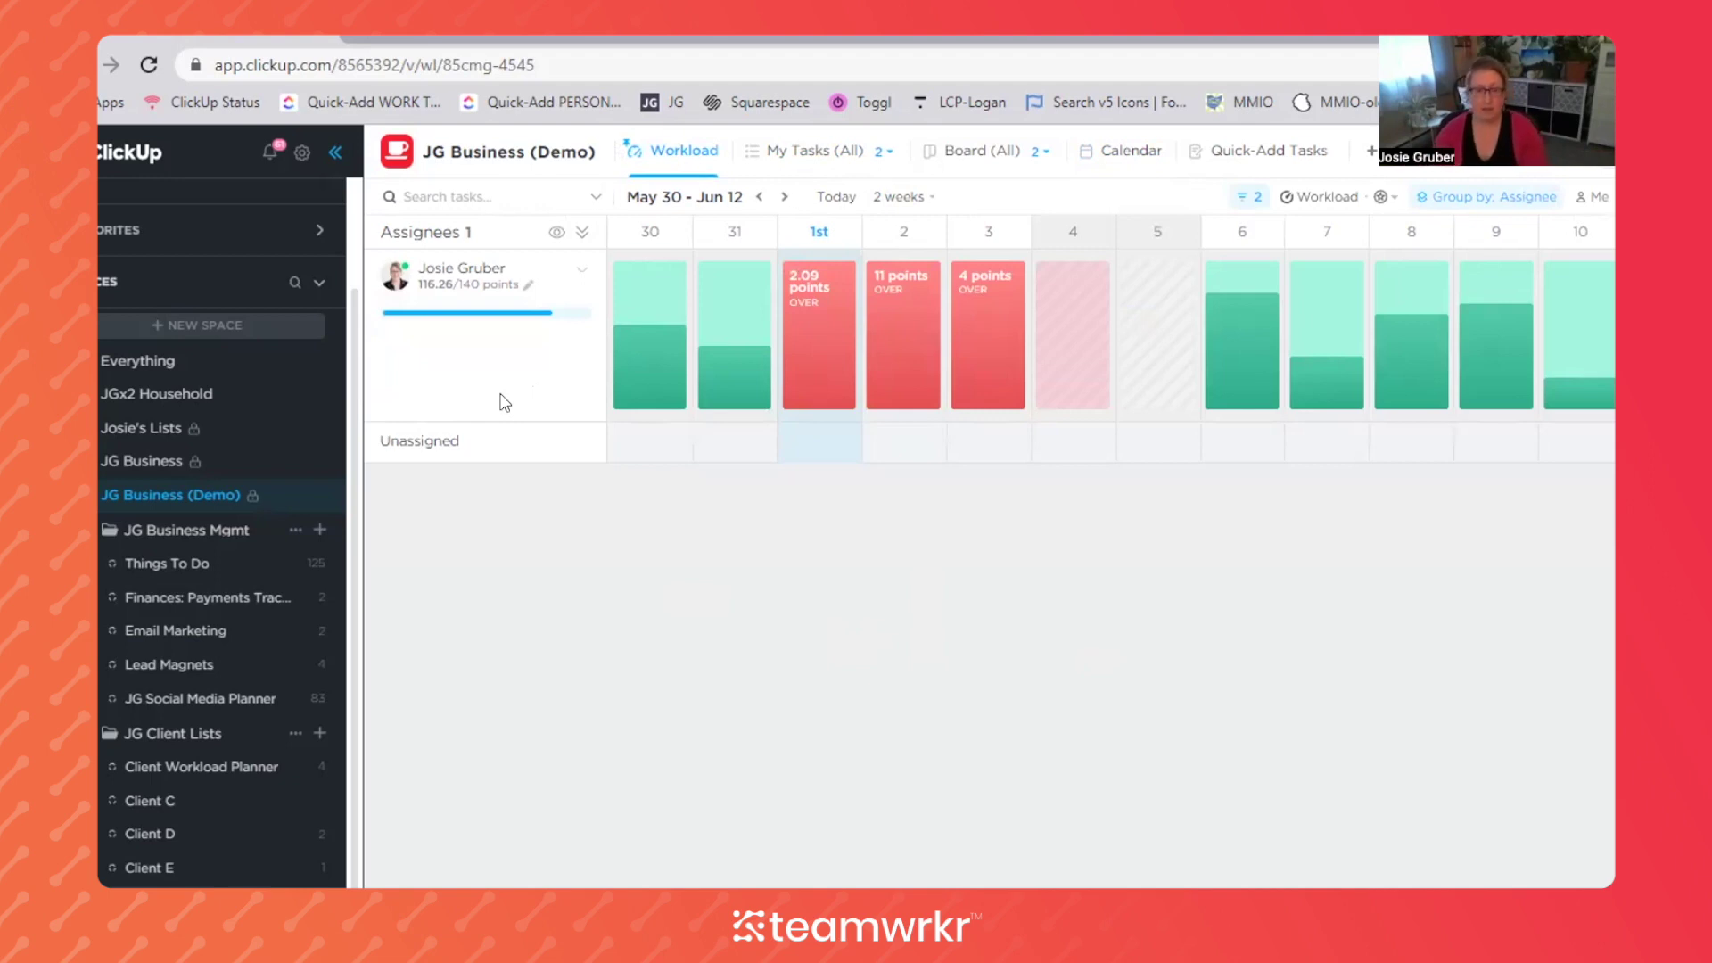
mouse_move(812, 358)
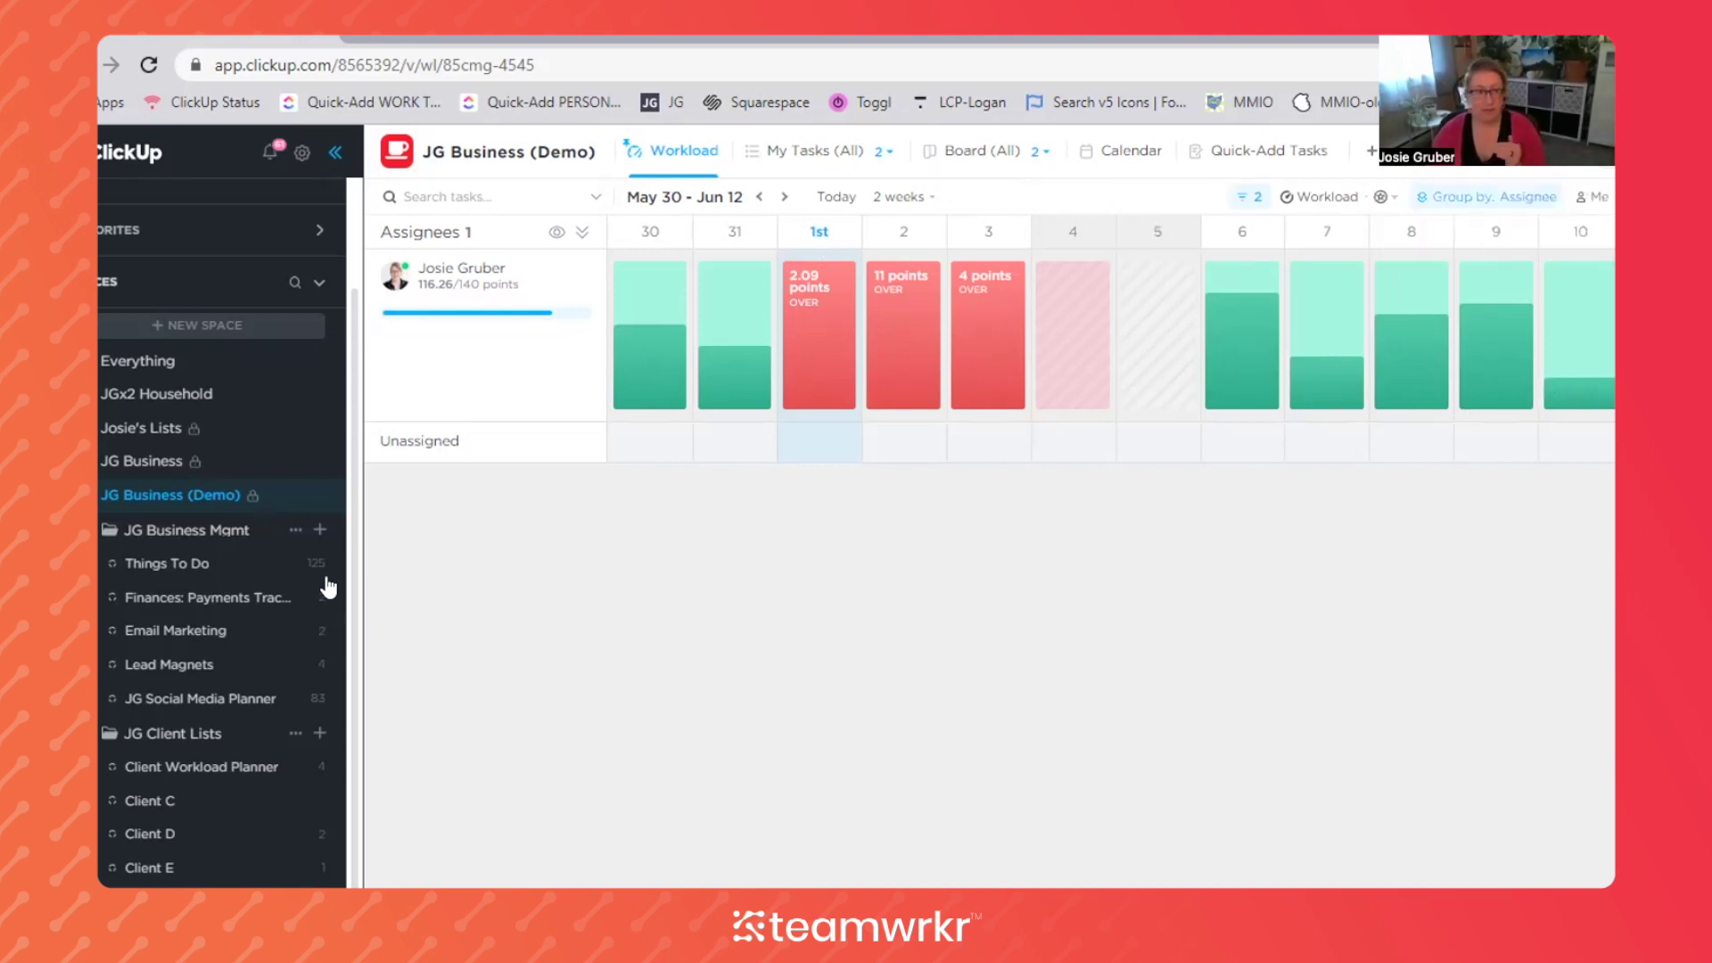
left_click(527, 285)
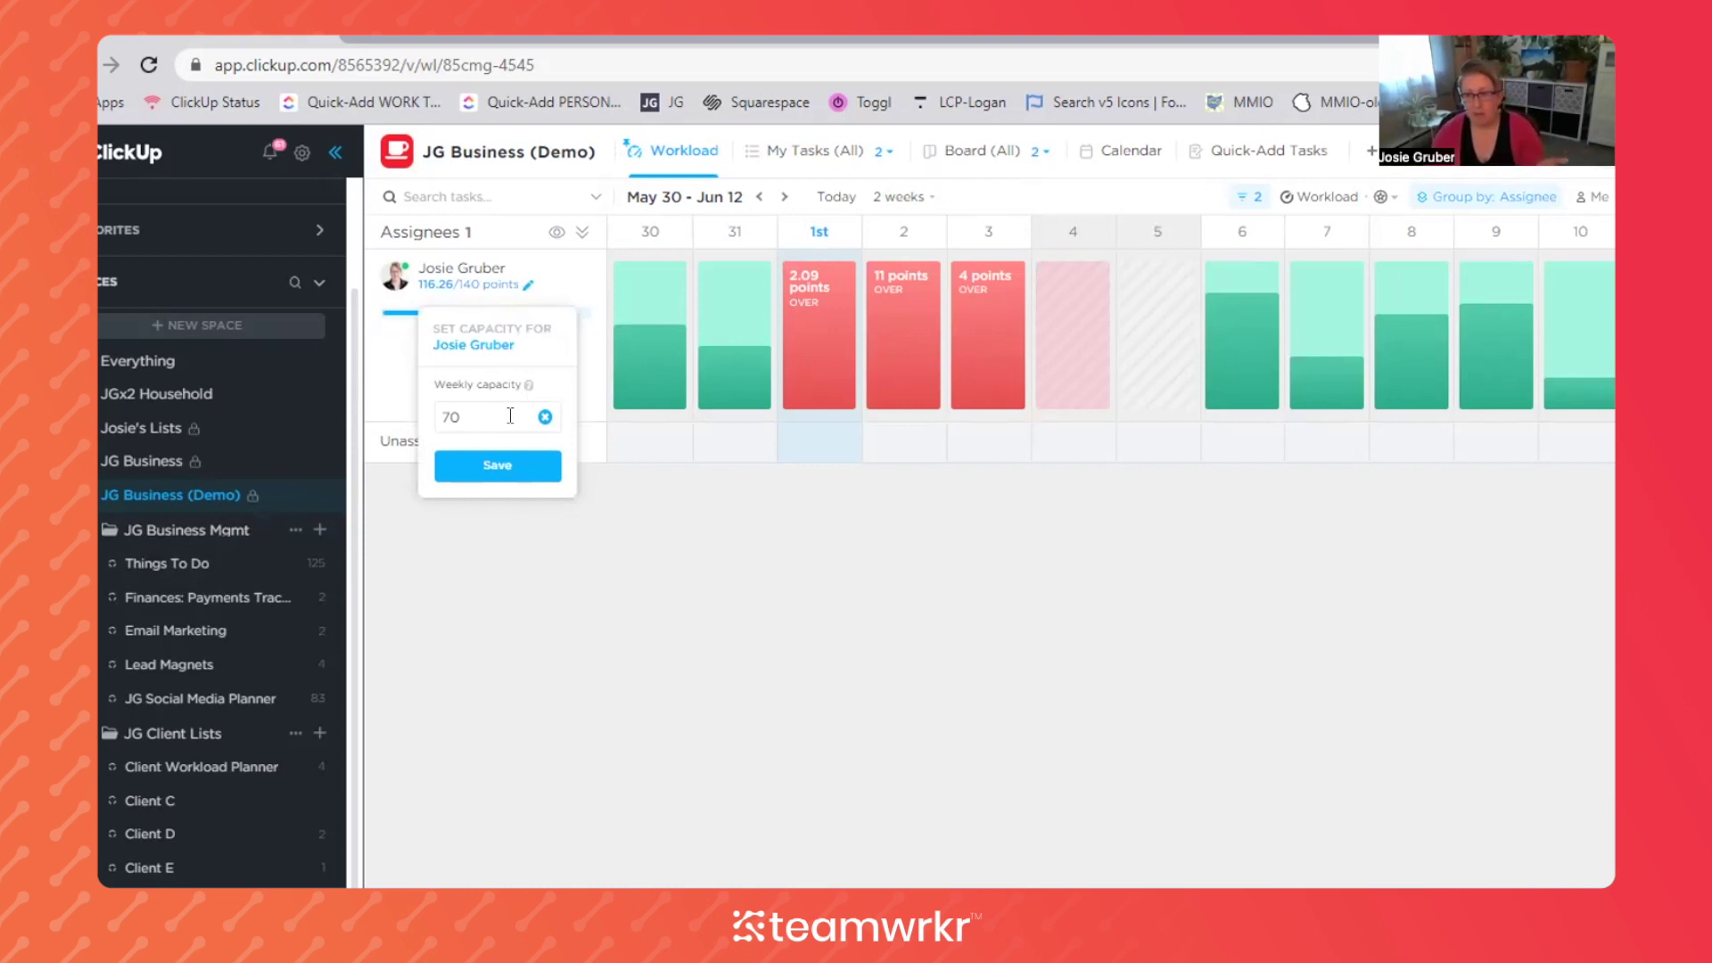
Close the weekly capacity setting, expand the assignee's workload to review the tasks scheduled for each day, and collapse it again
left_click(409, 375)
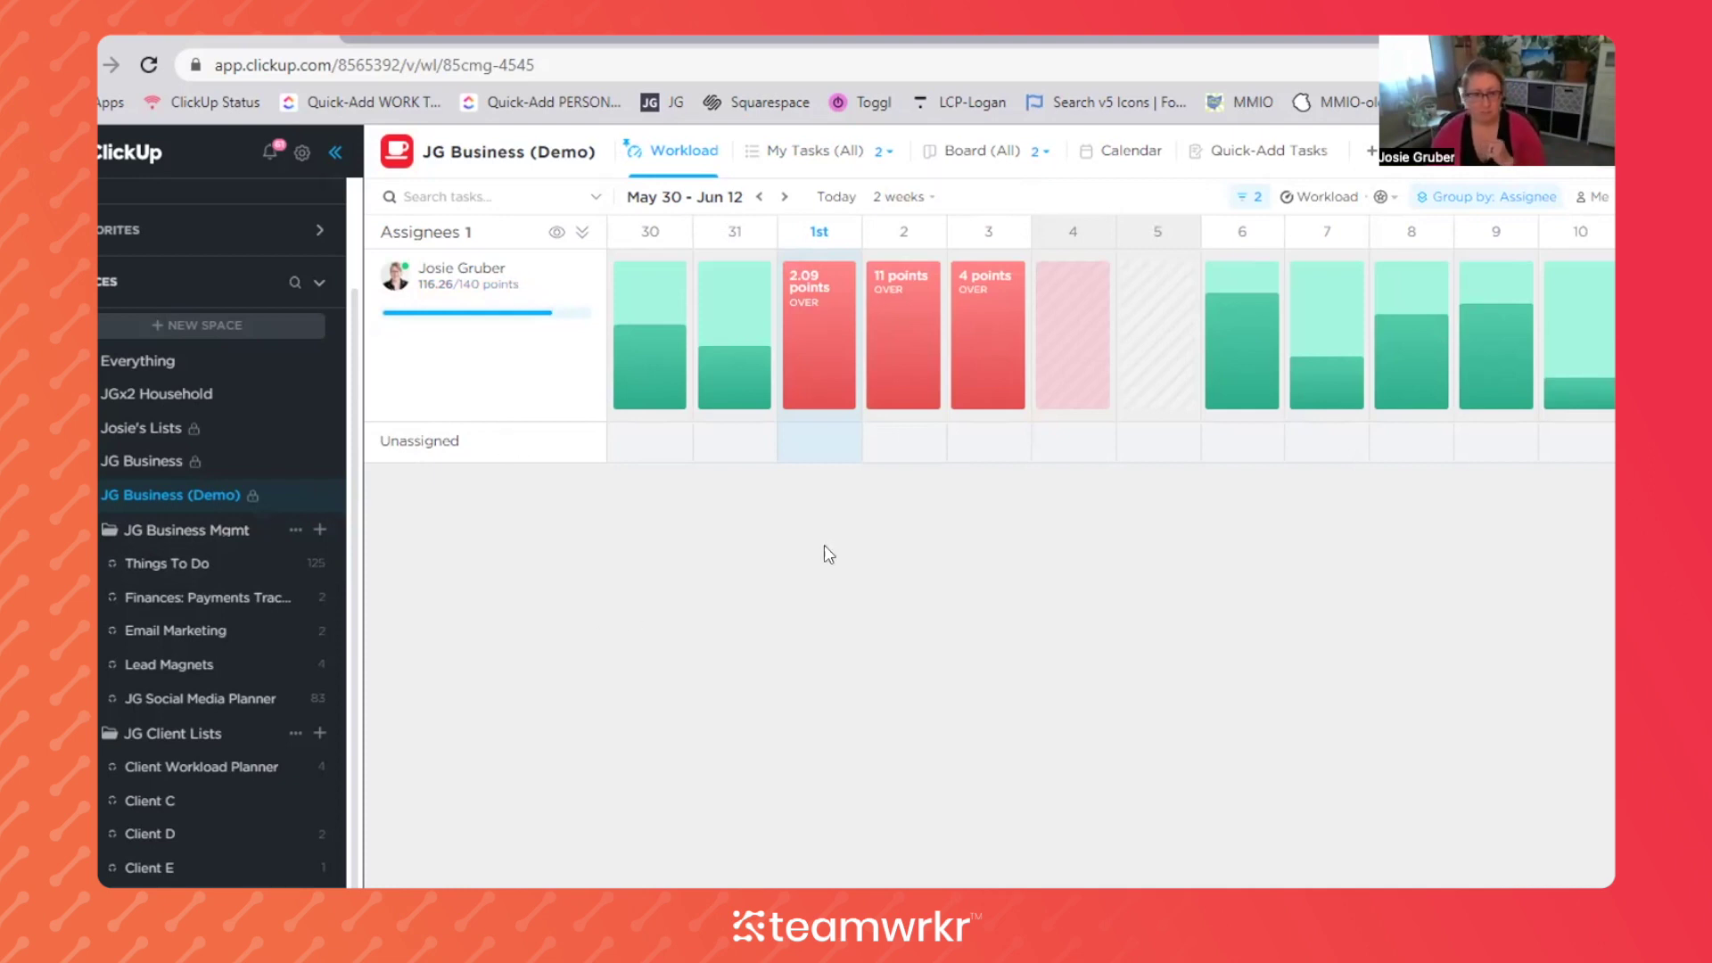
left_click(836, 350)
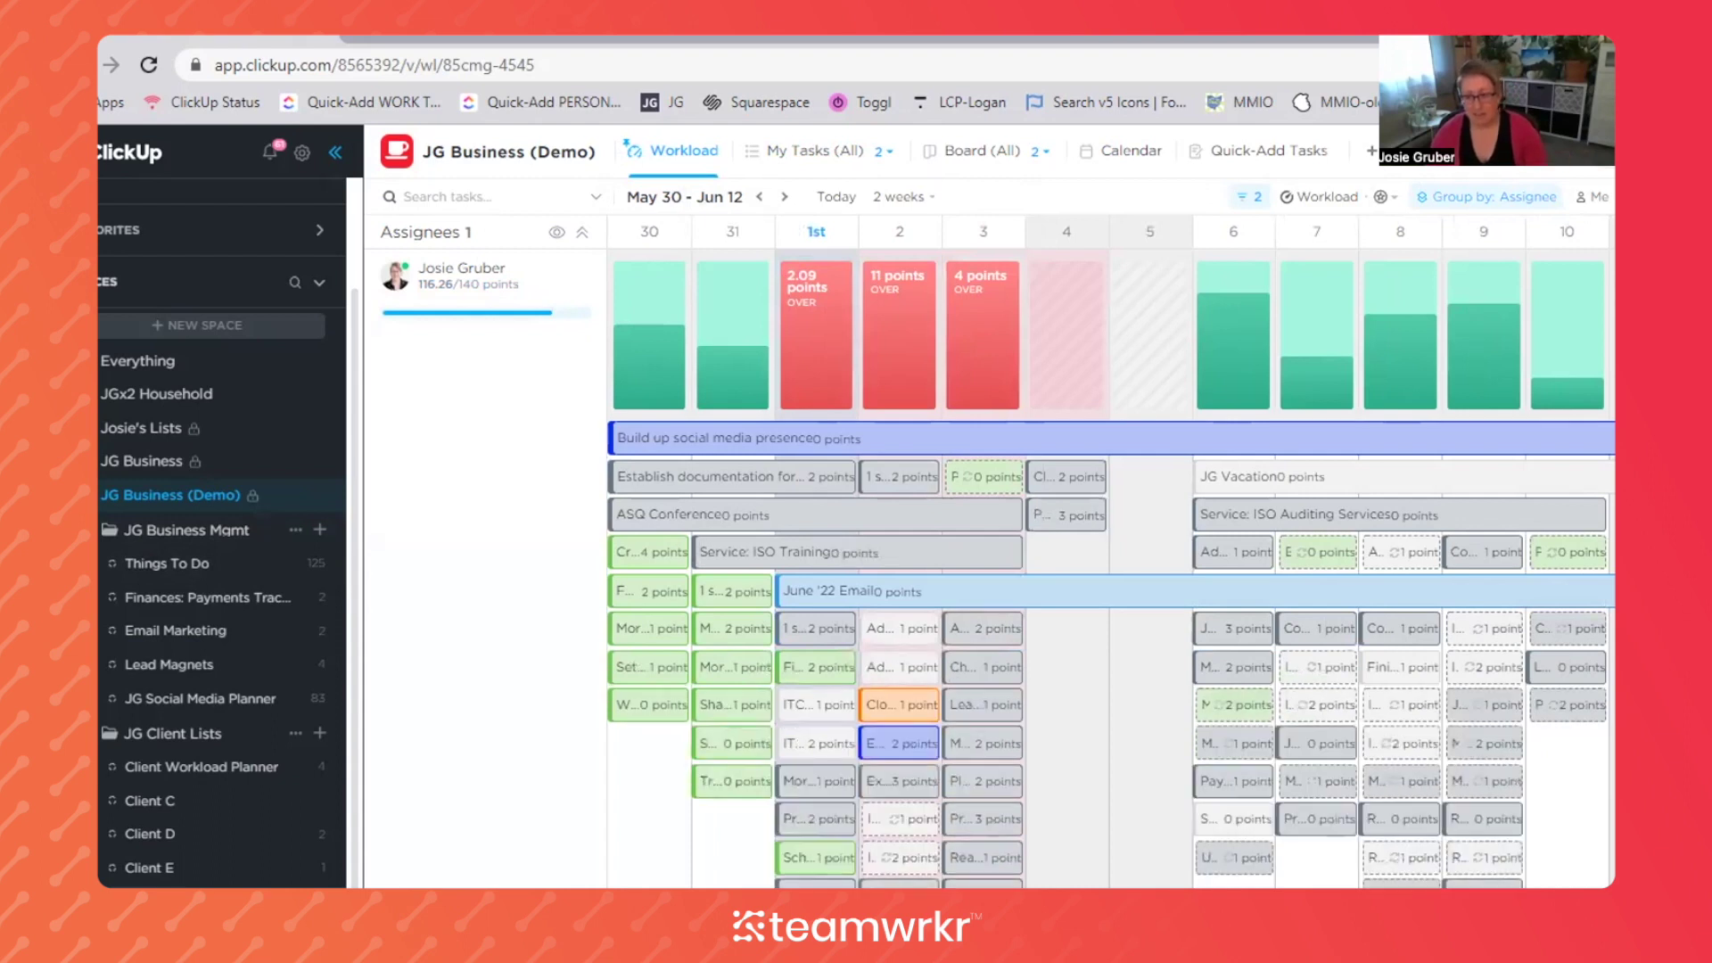
scroll(1002, 749, "down", 2)
mouse_move(921, 807)
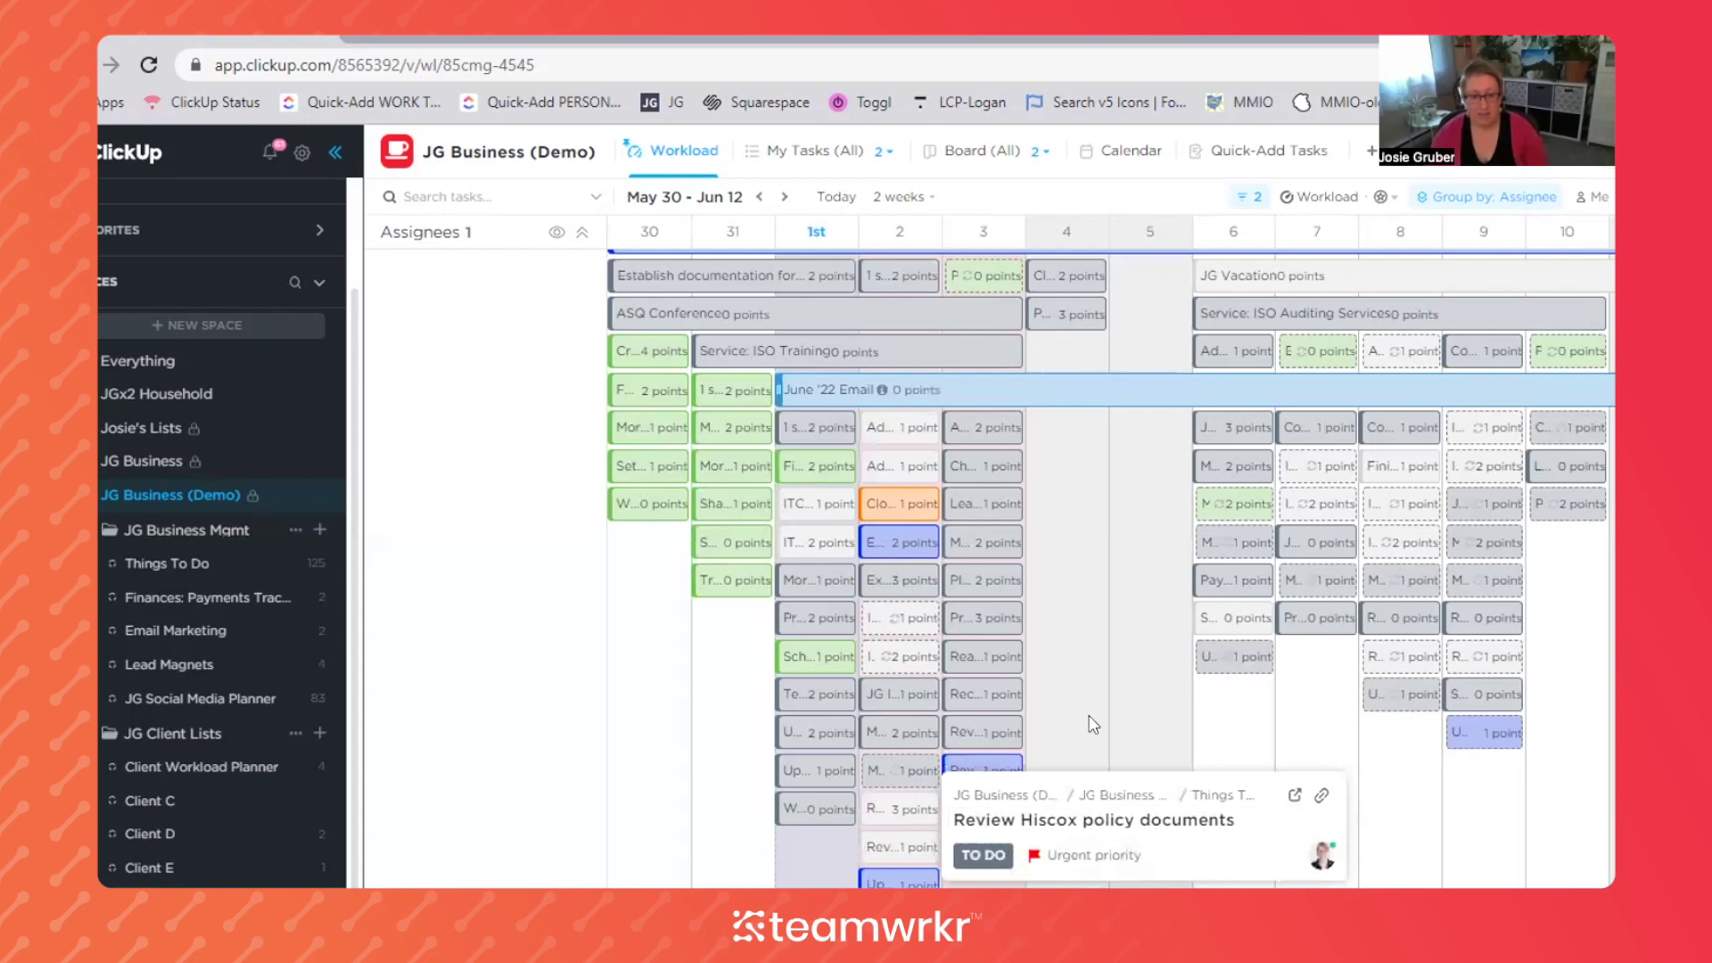
scroll(1001, 682, "up", 1)
scroll(1185, 731, "up", 1)
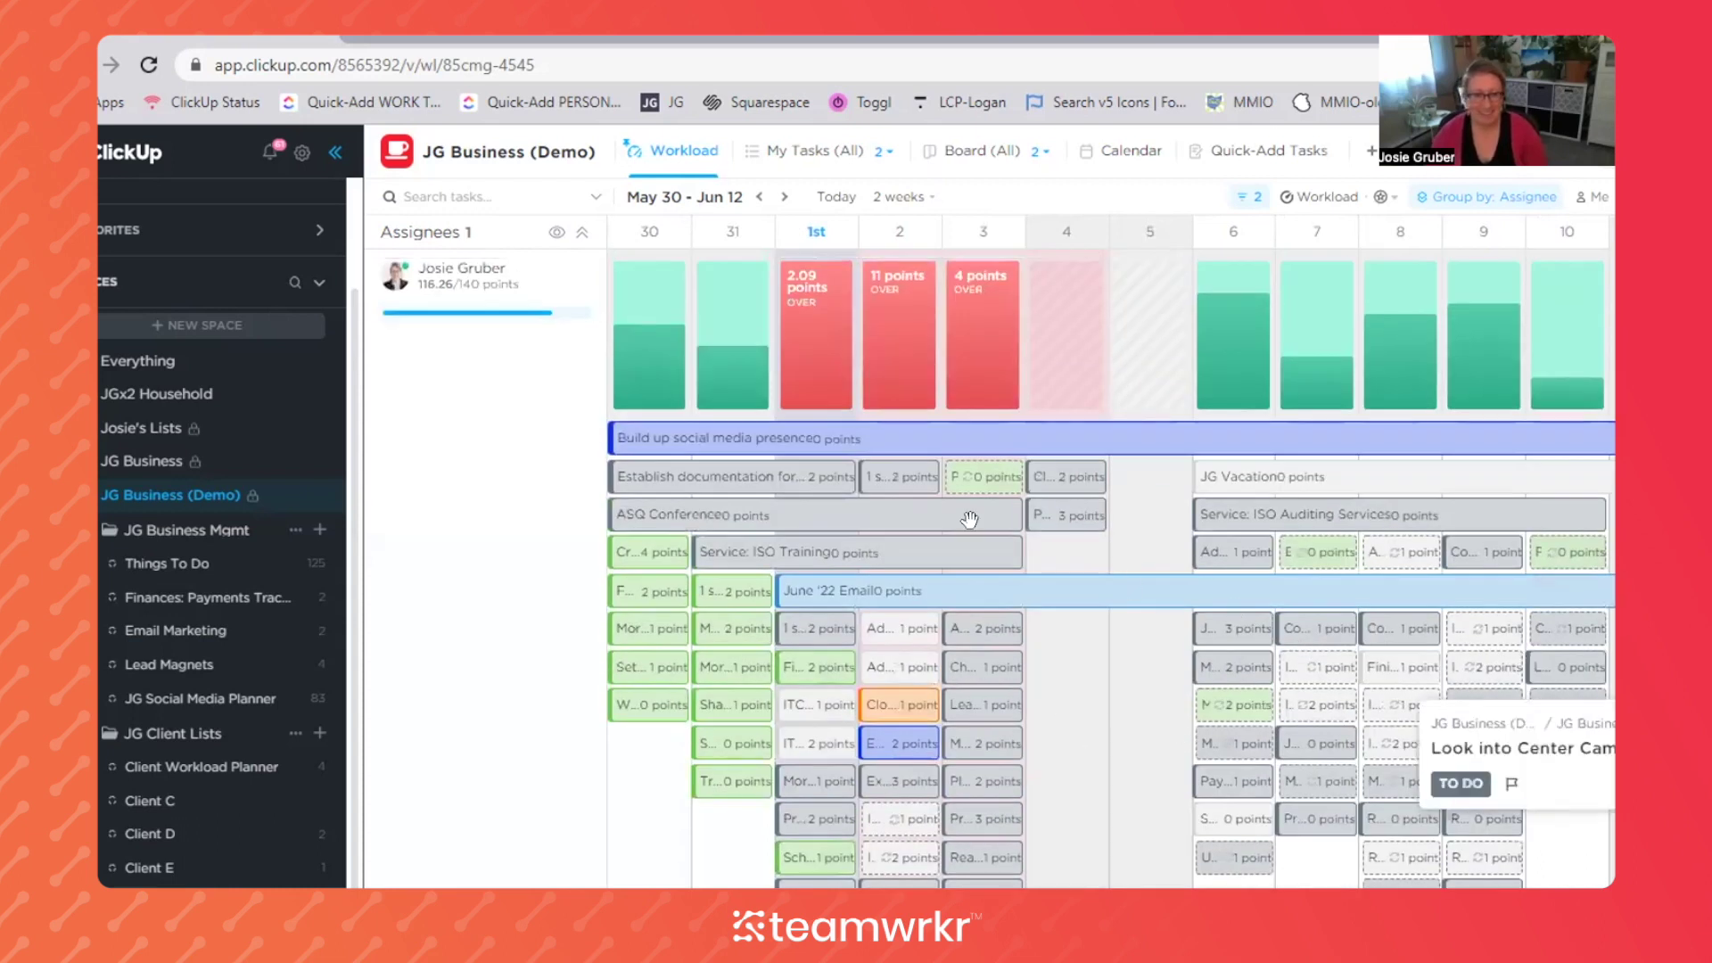
left_click(909, 370)
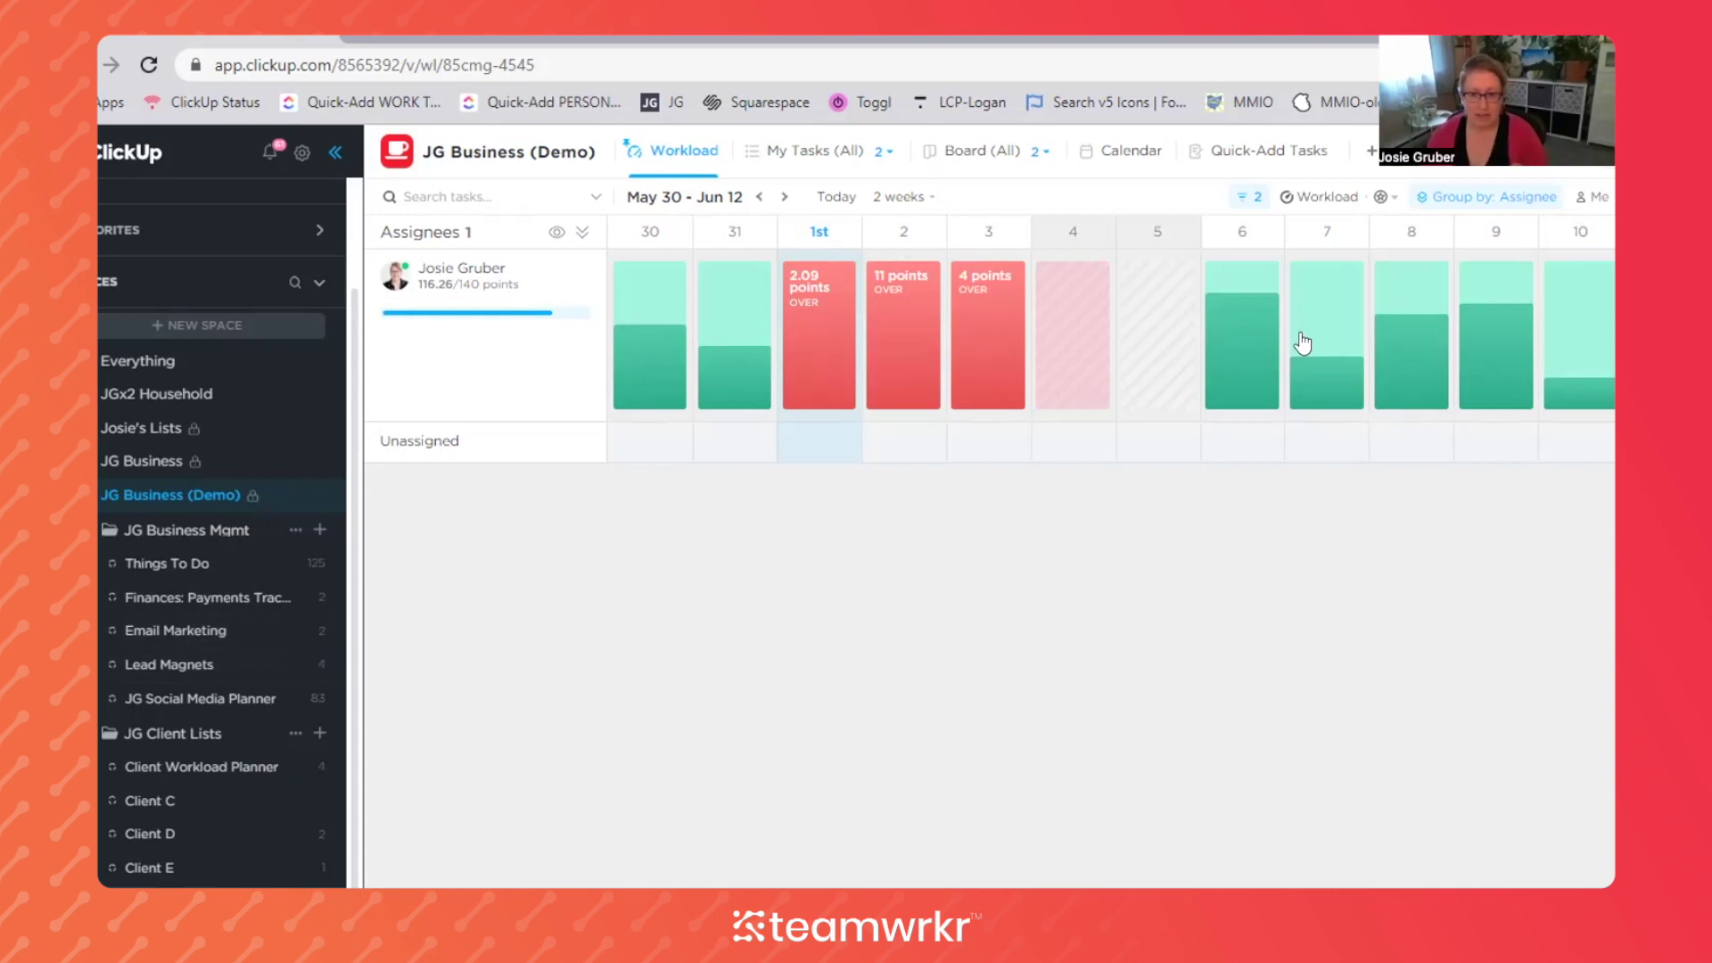
Open the Quick-Add Tasks form, inspect its task and custom fields in editing mode, and return to viewing mode
left_click(1276, 156)
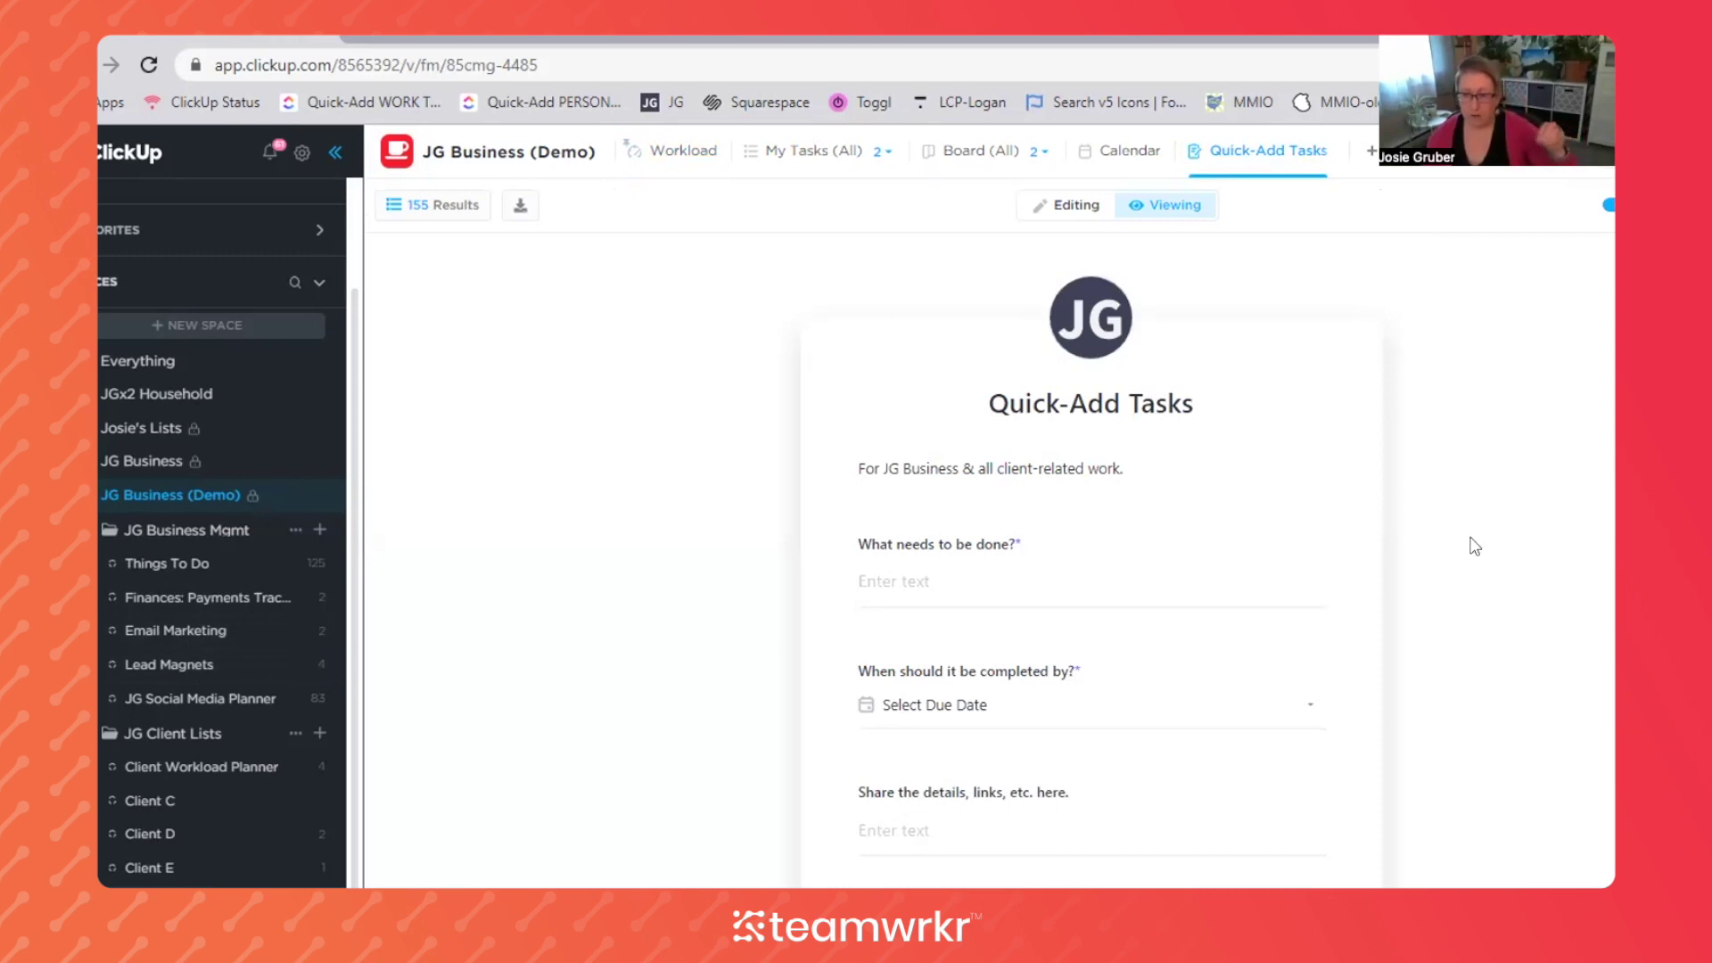
left_click(1066, 204)
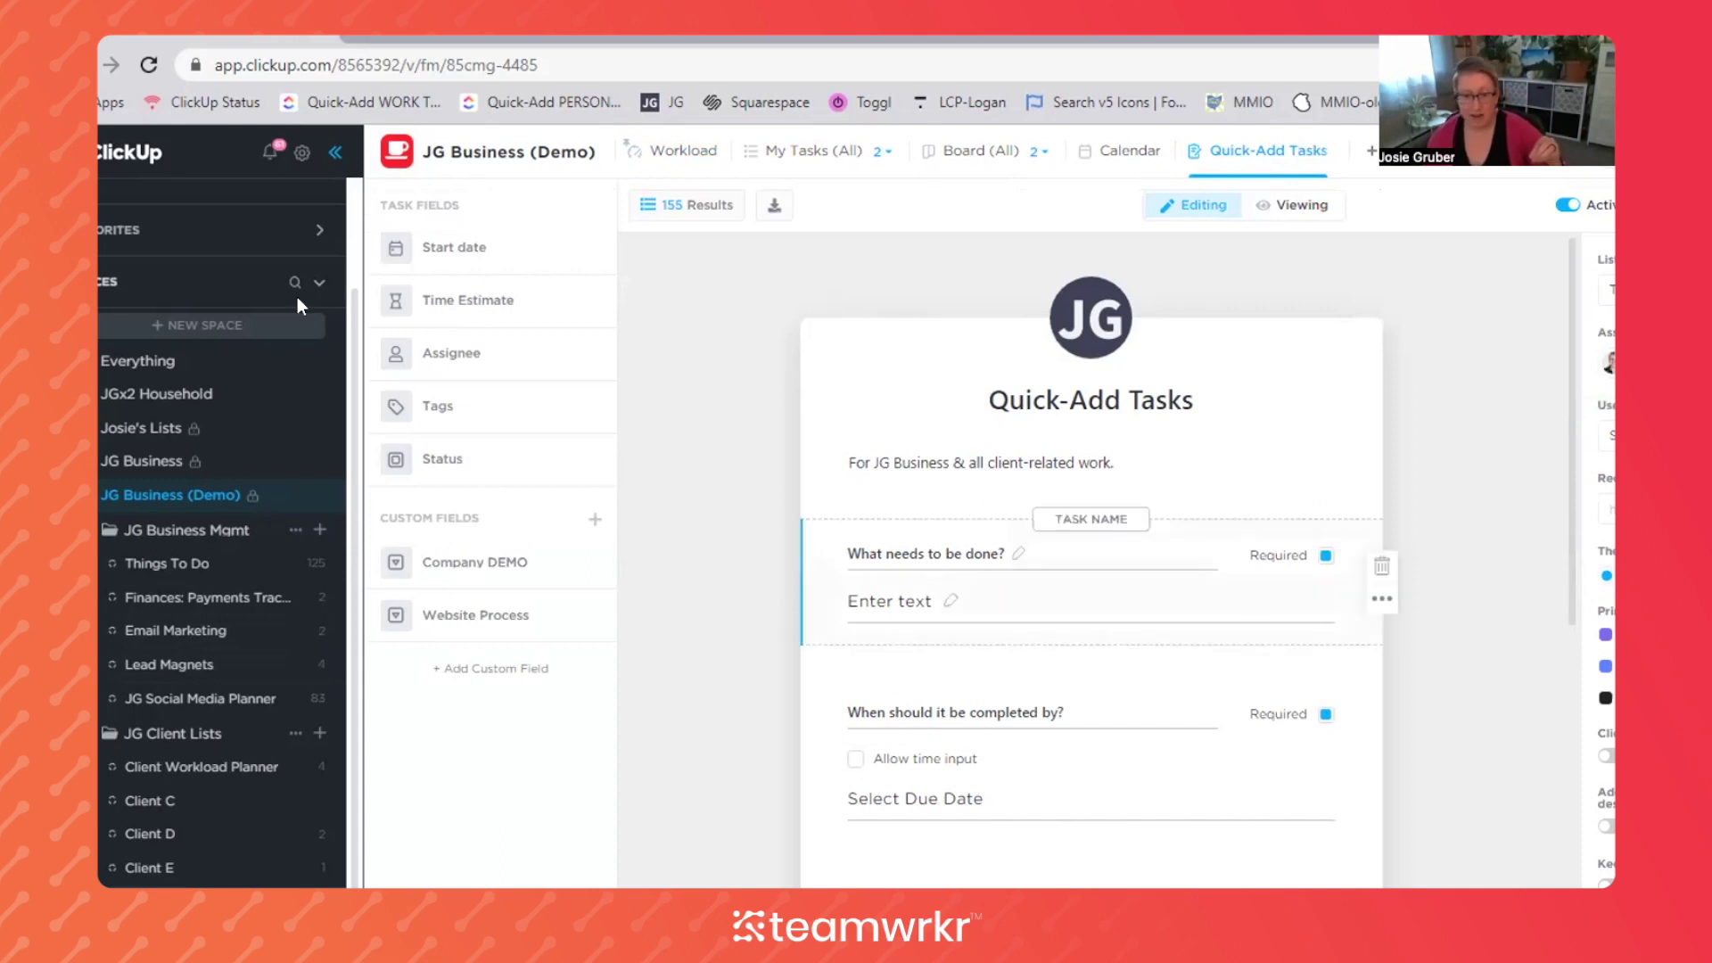
scroll(1250, 600, "down", 2)
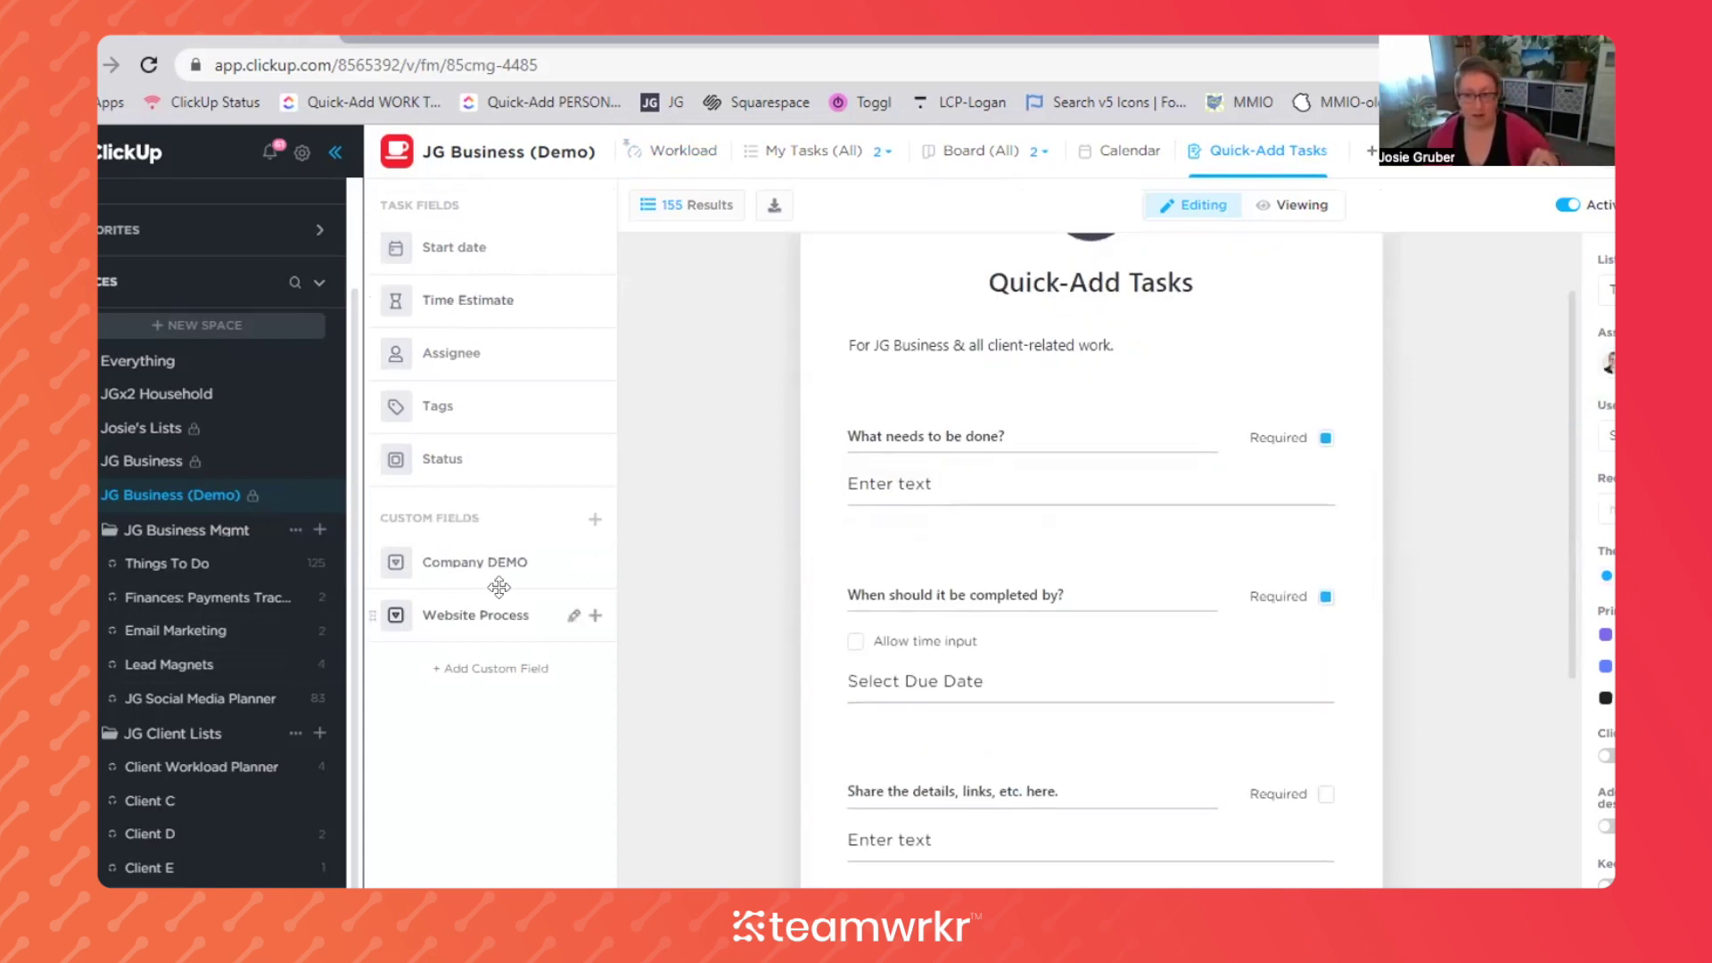
left_click(1298, 205)
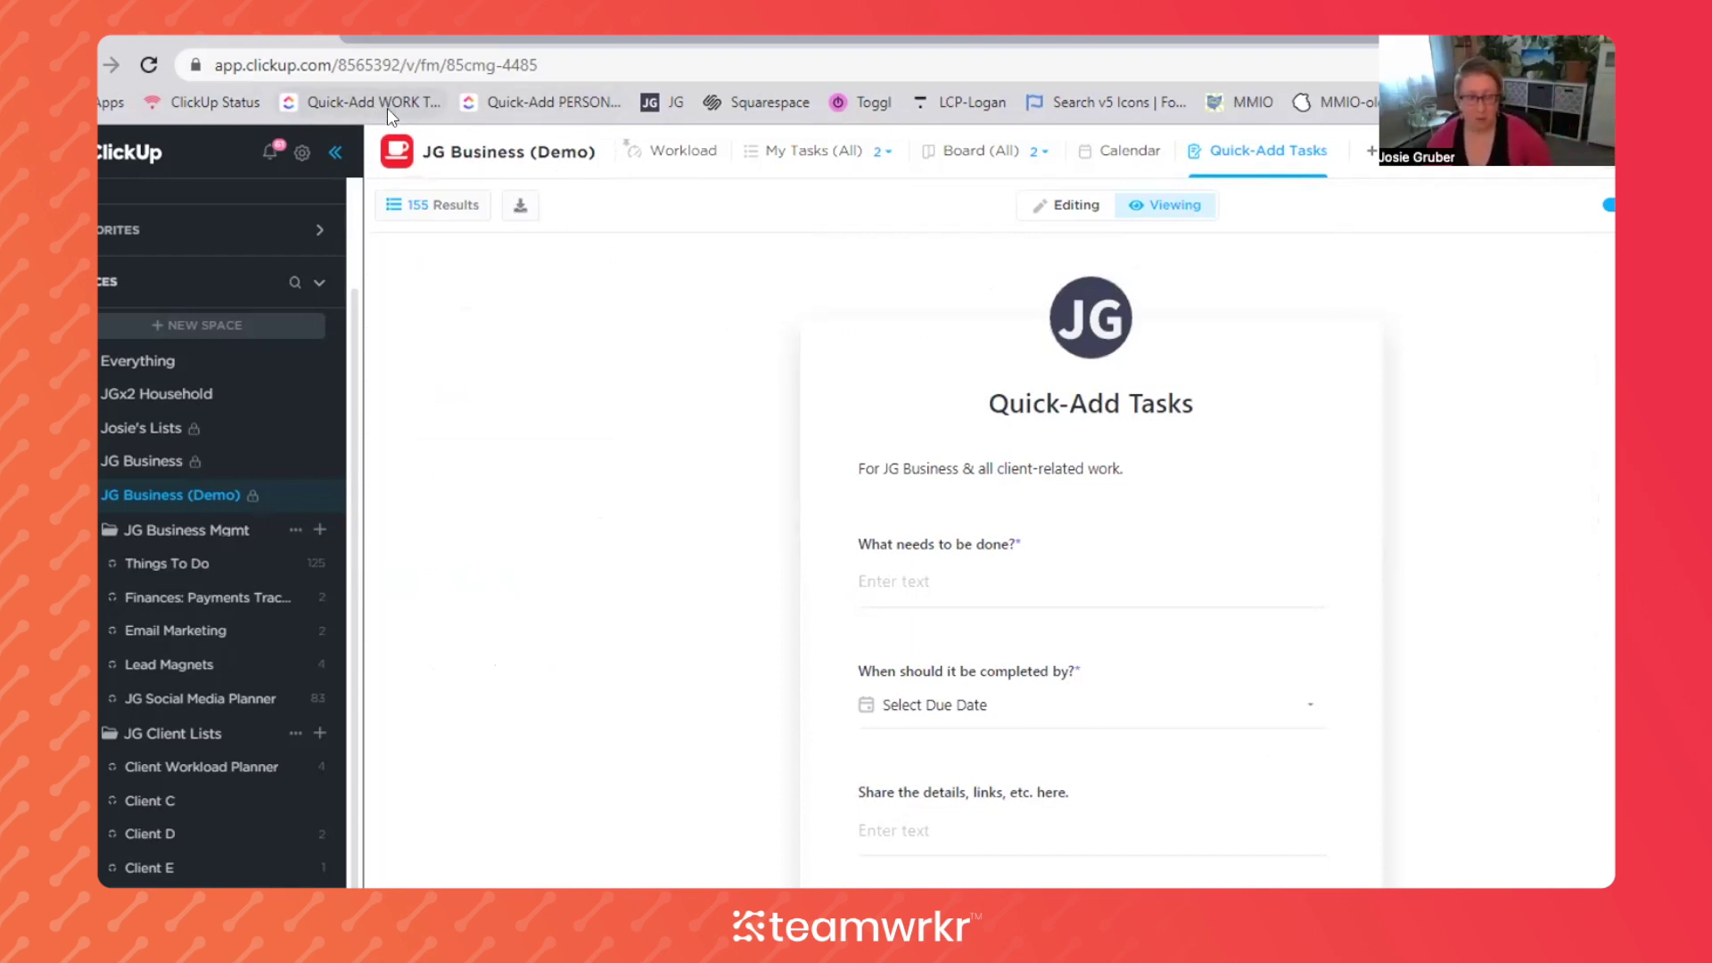
Look through the Quick-Add Tasks form's questions, including the Project Category and Task Size options, without choosing any
scroll(1213, 597, "down", 3)
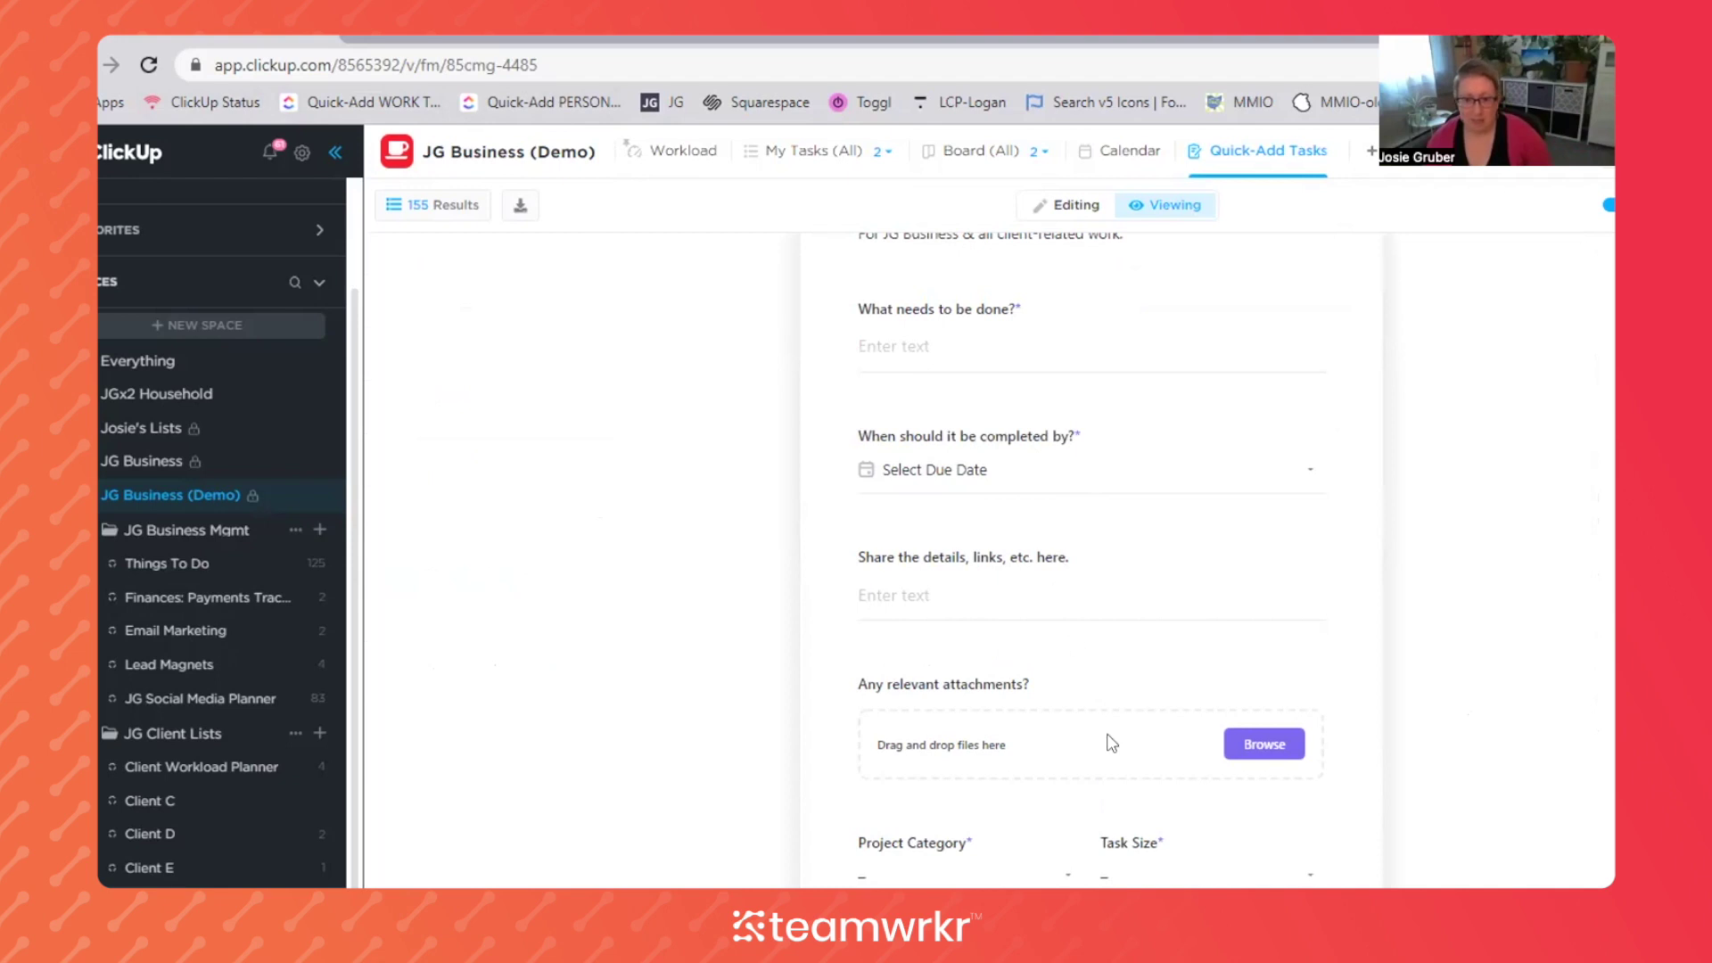
scroll(1108, 741, "down", 3)
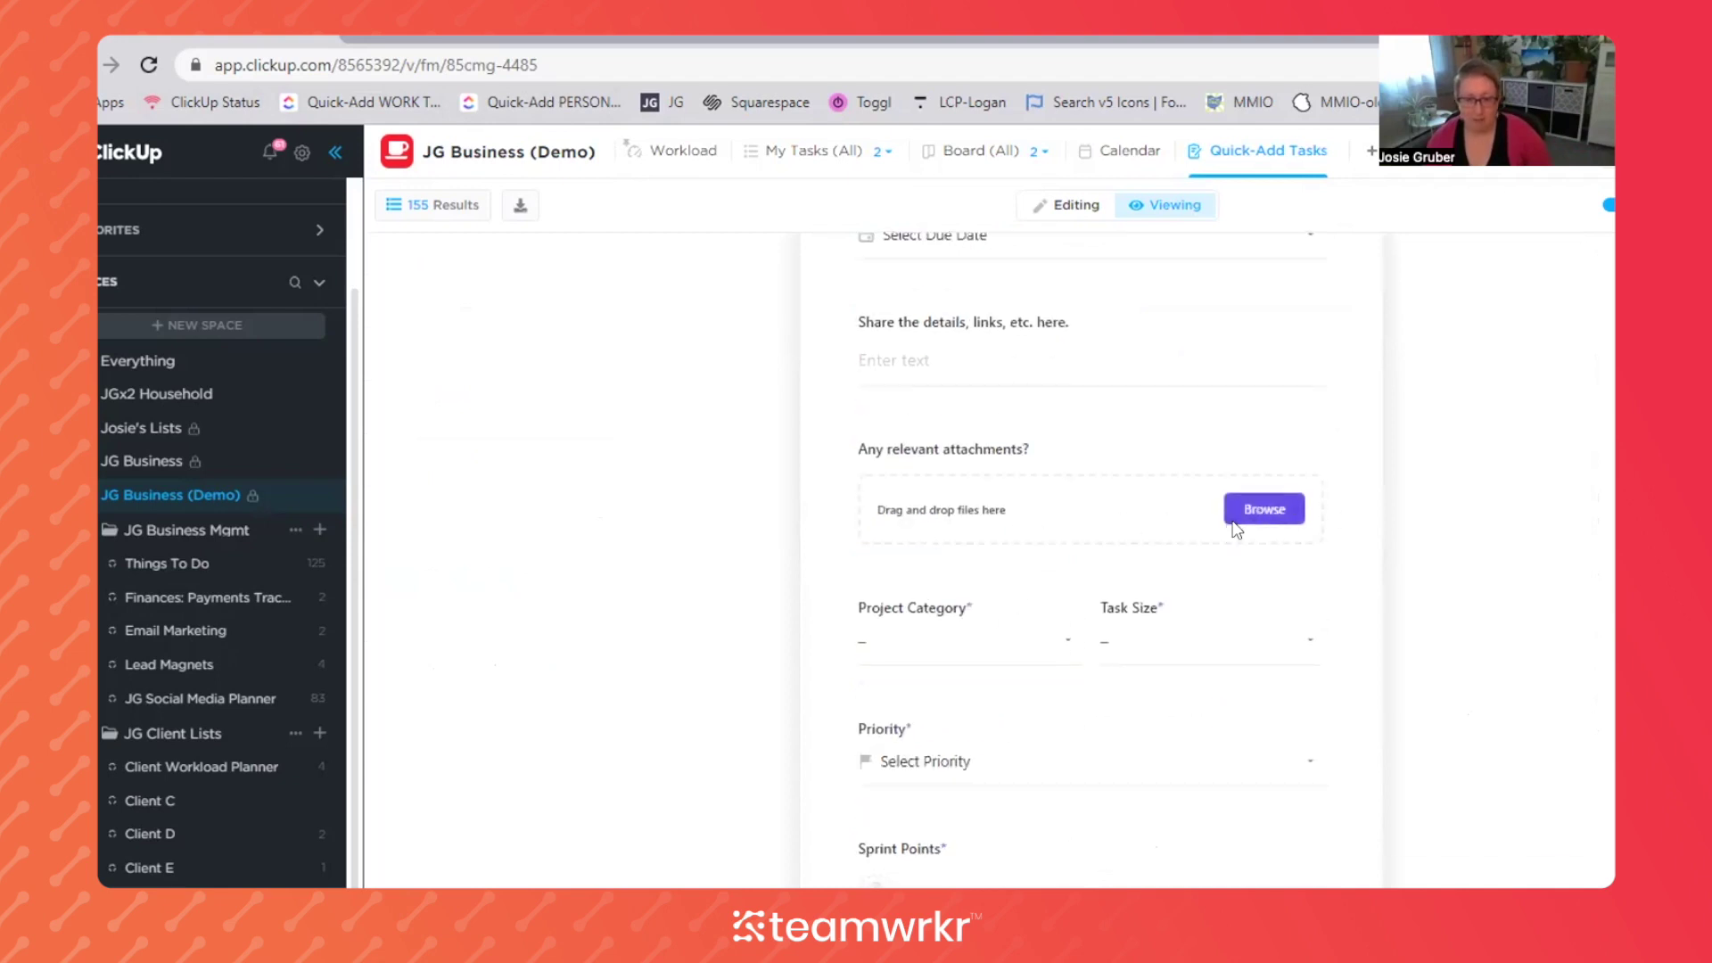
left_click(953, 656)
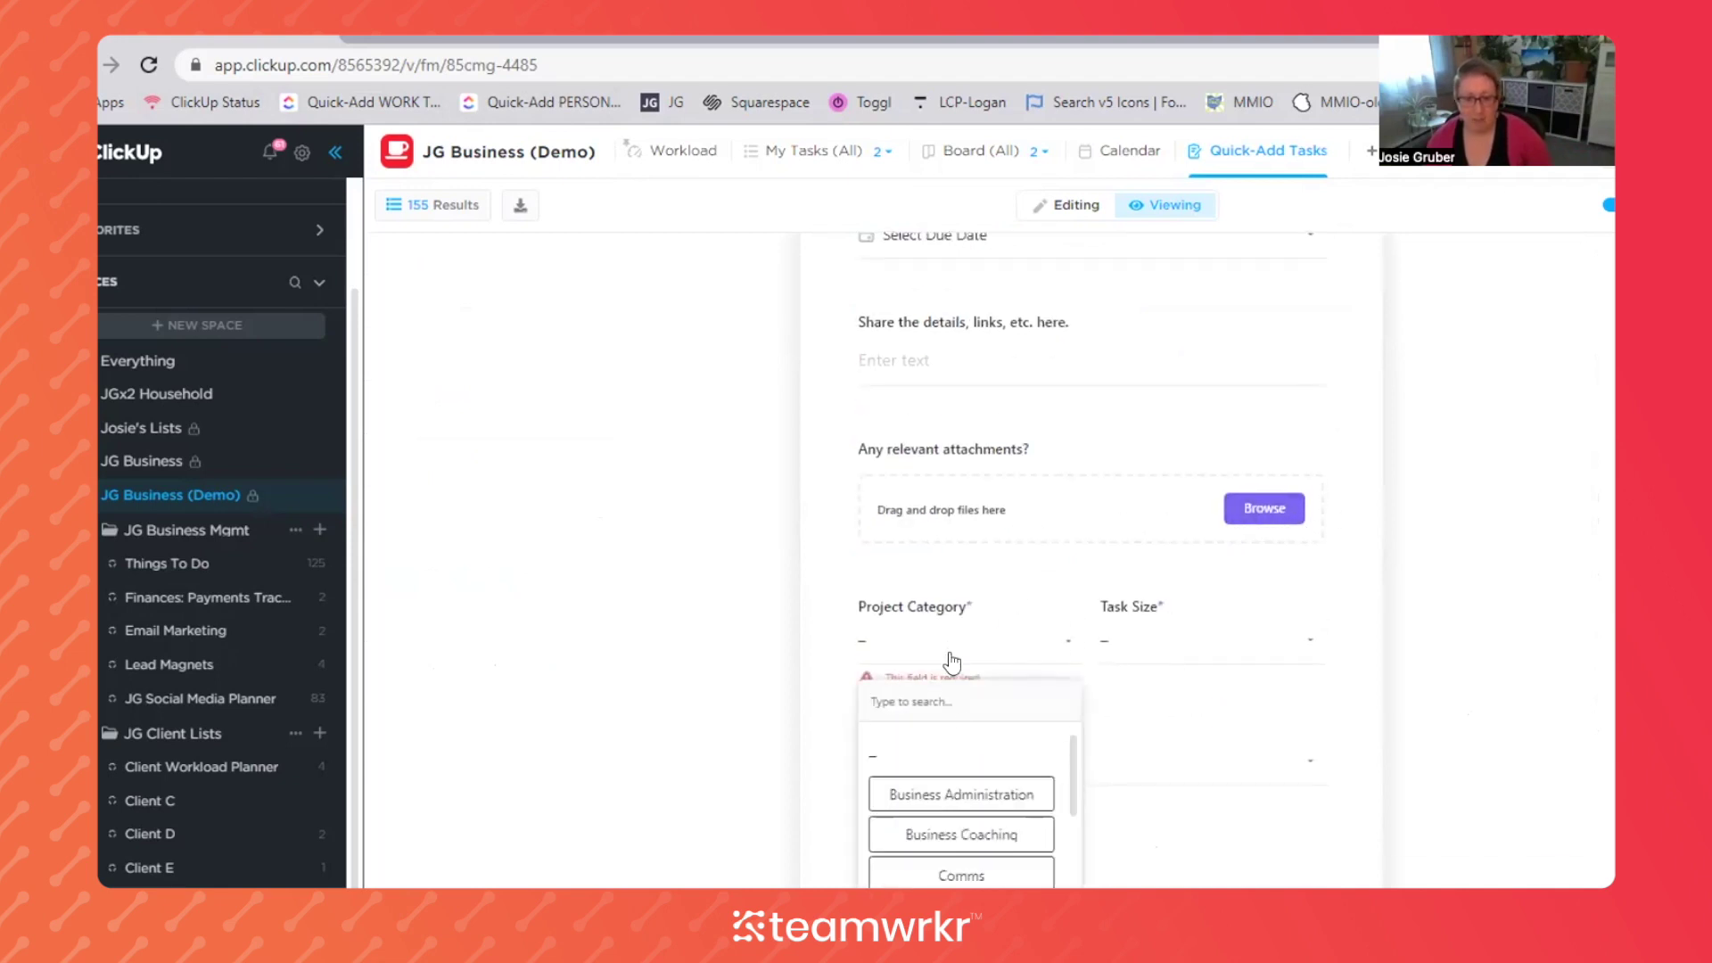
scroll(990, 843, "down", 4)
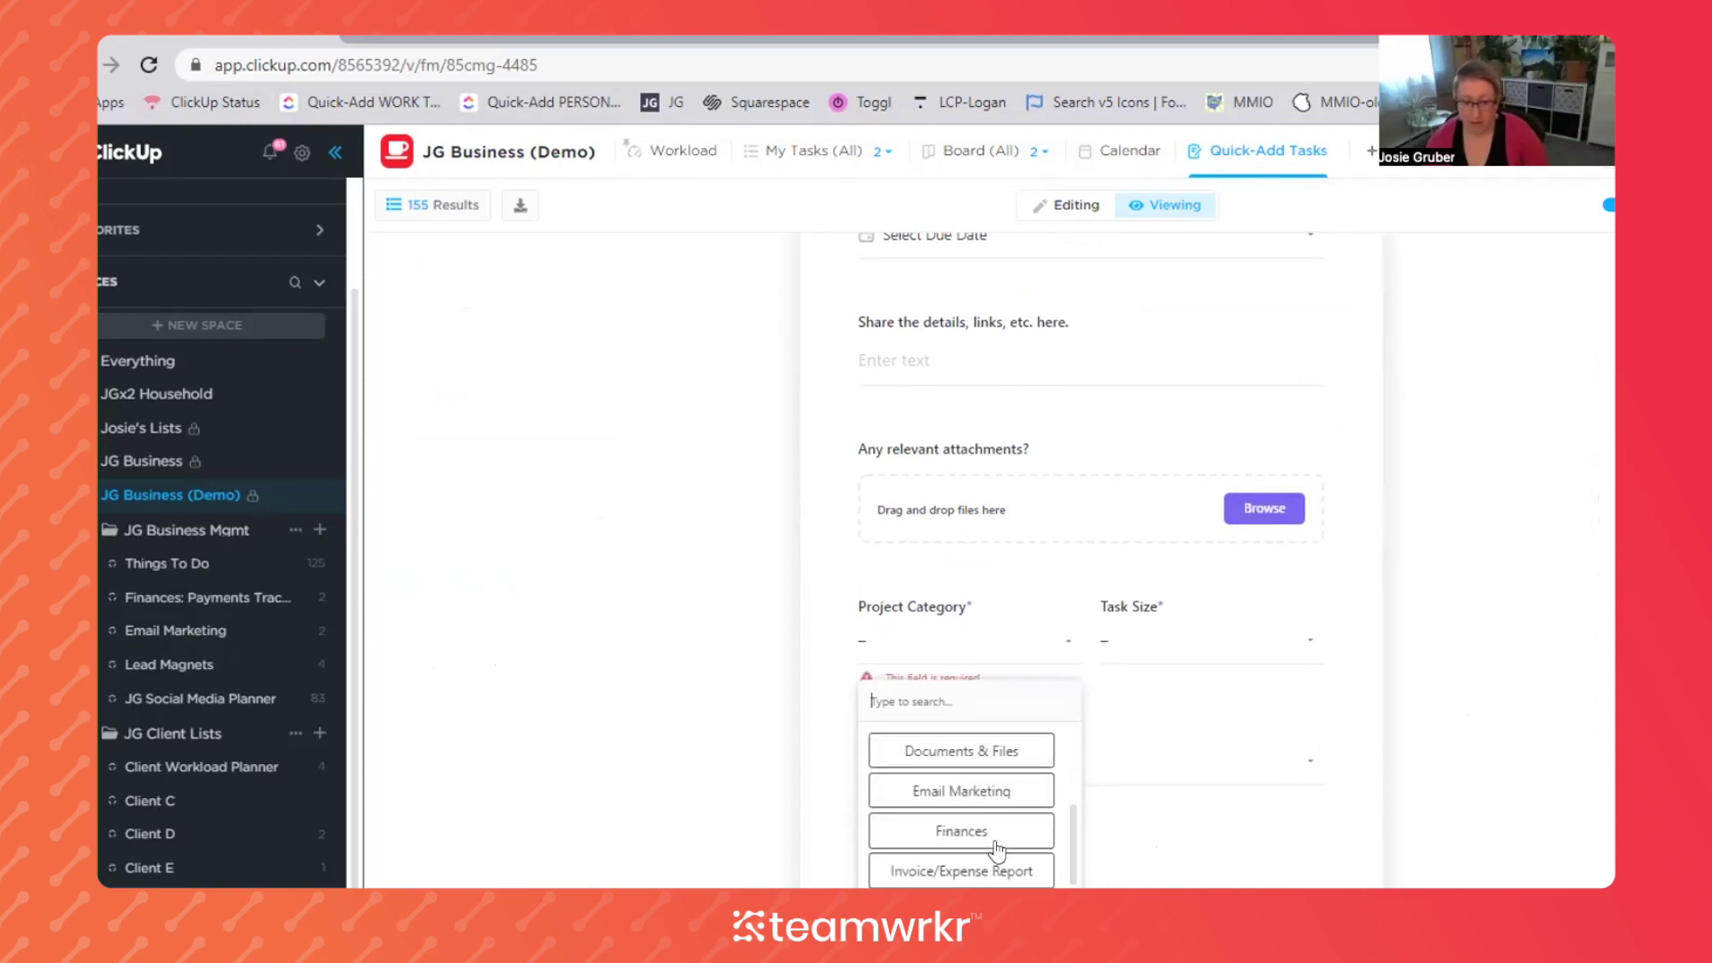
left_click(1547, 676)
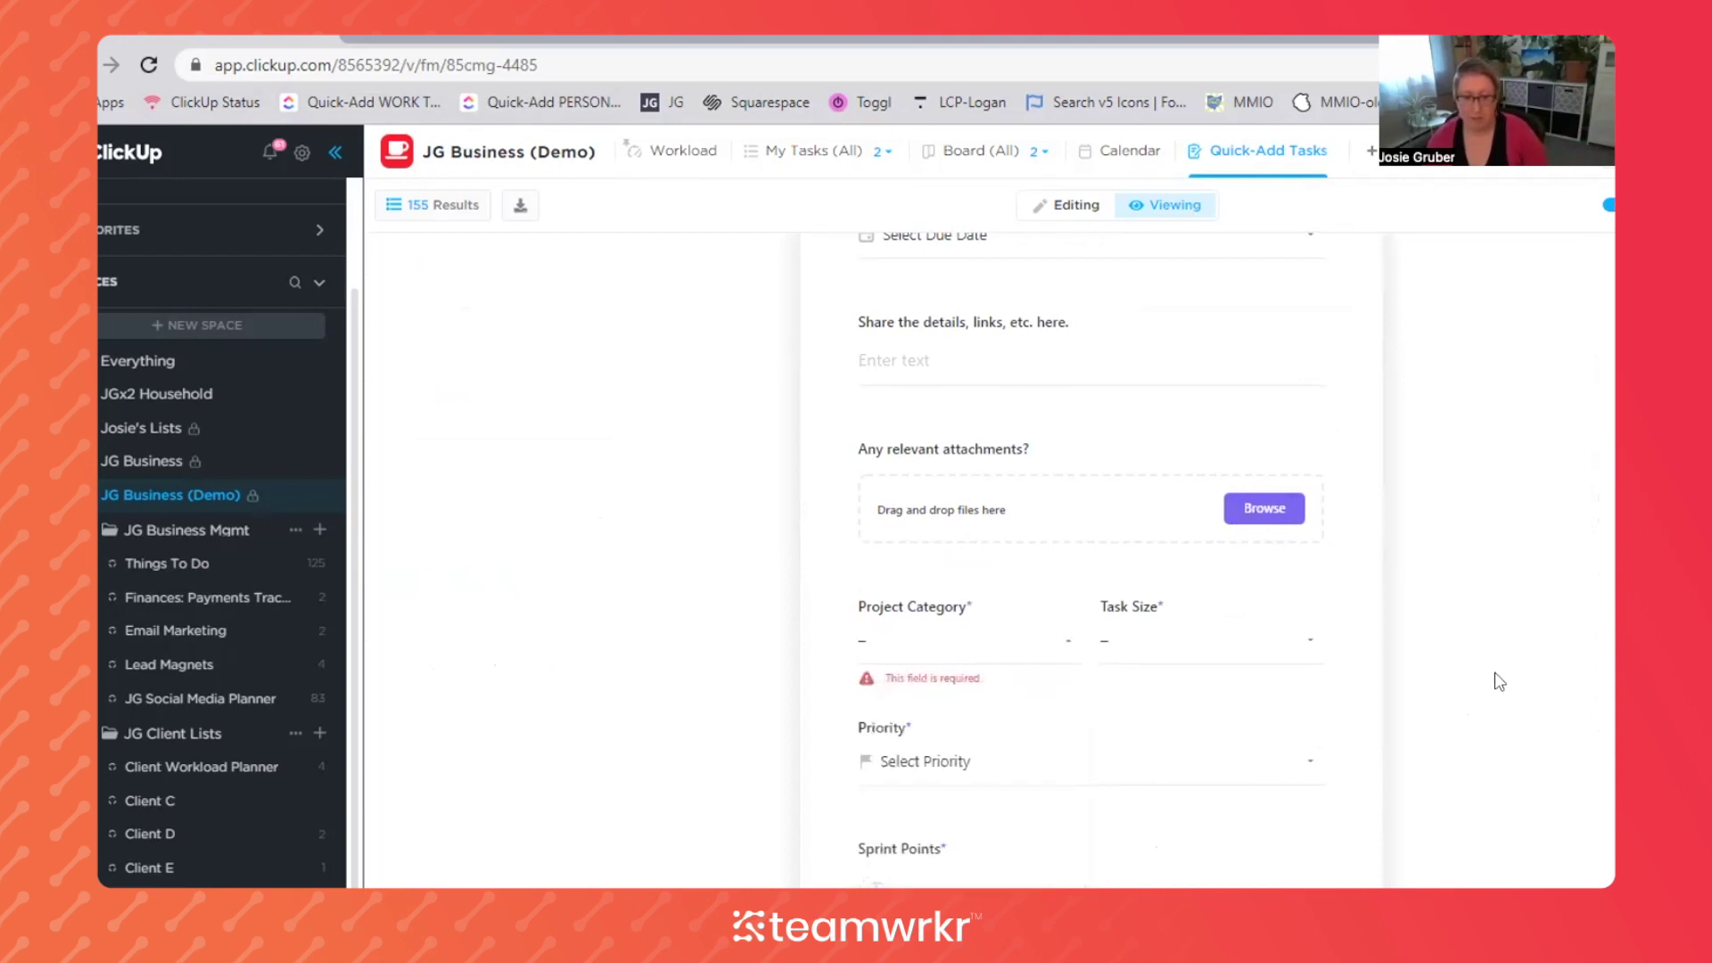
left_click(1179, 650)
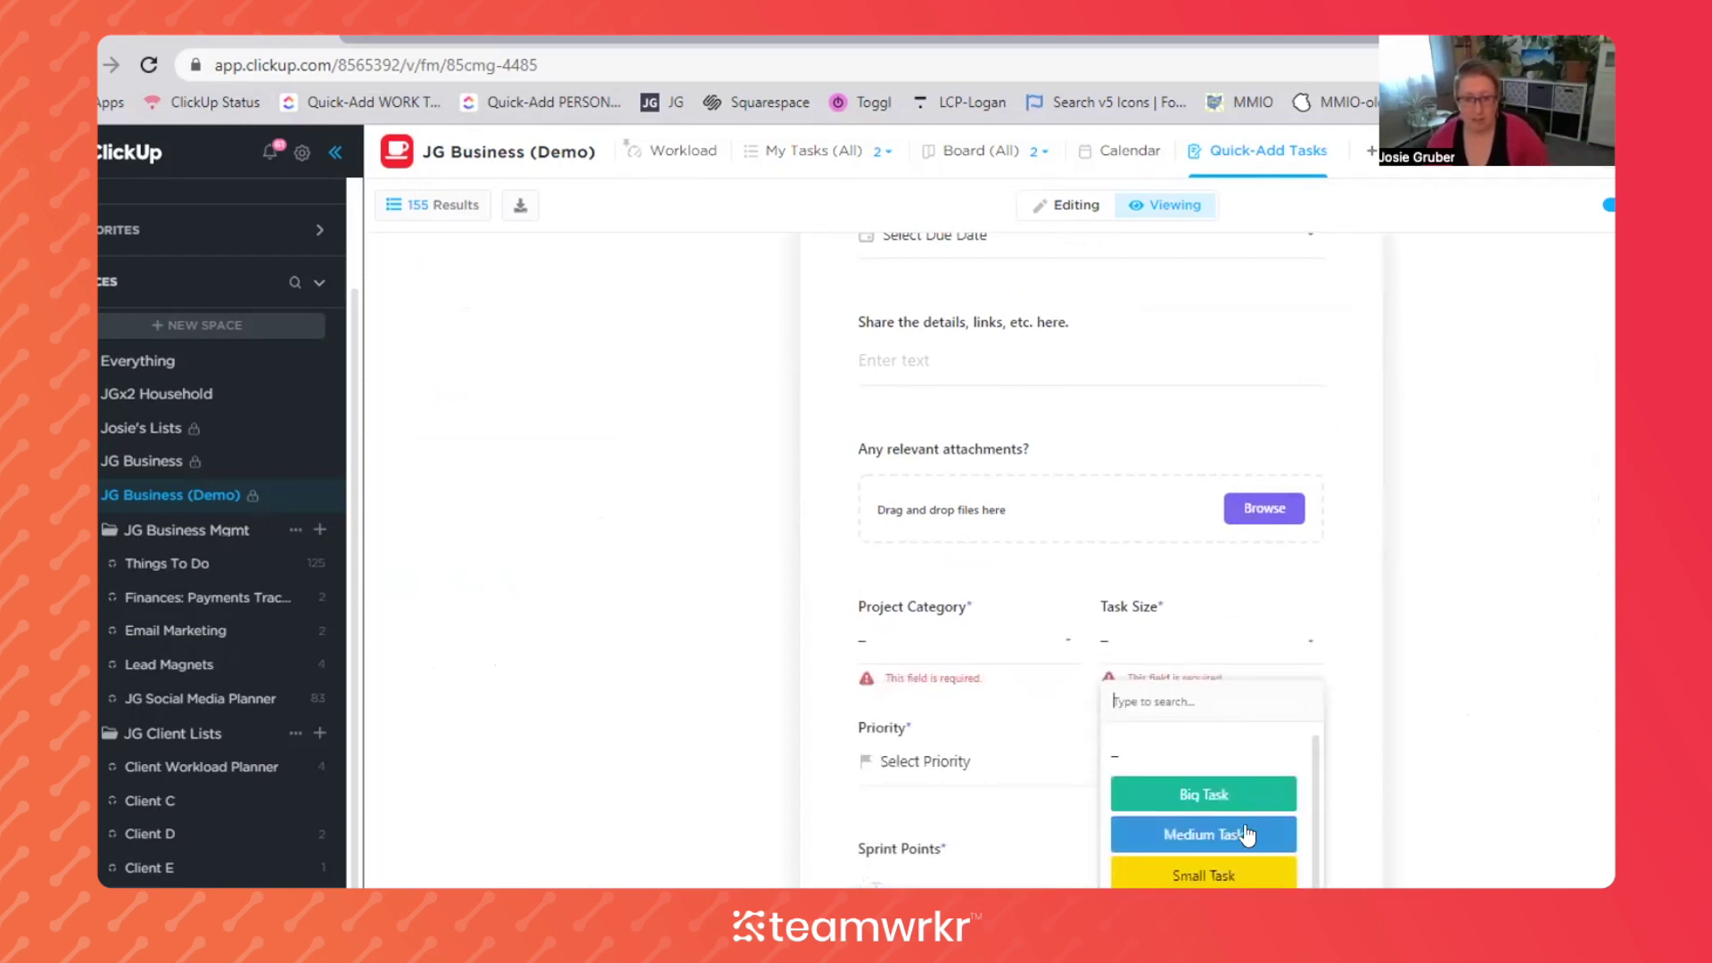
left_click(711, 750)
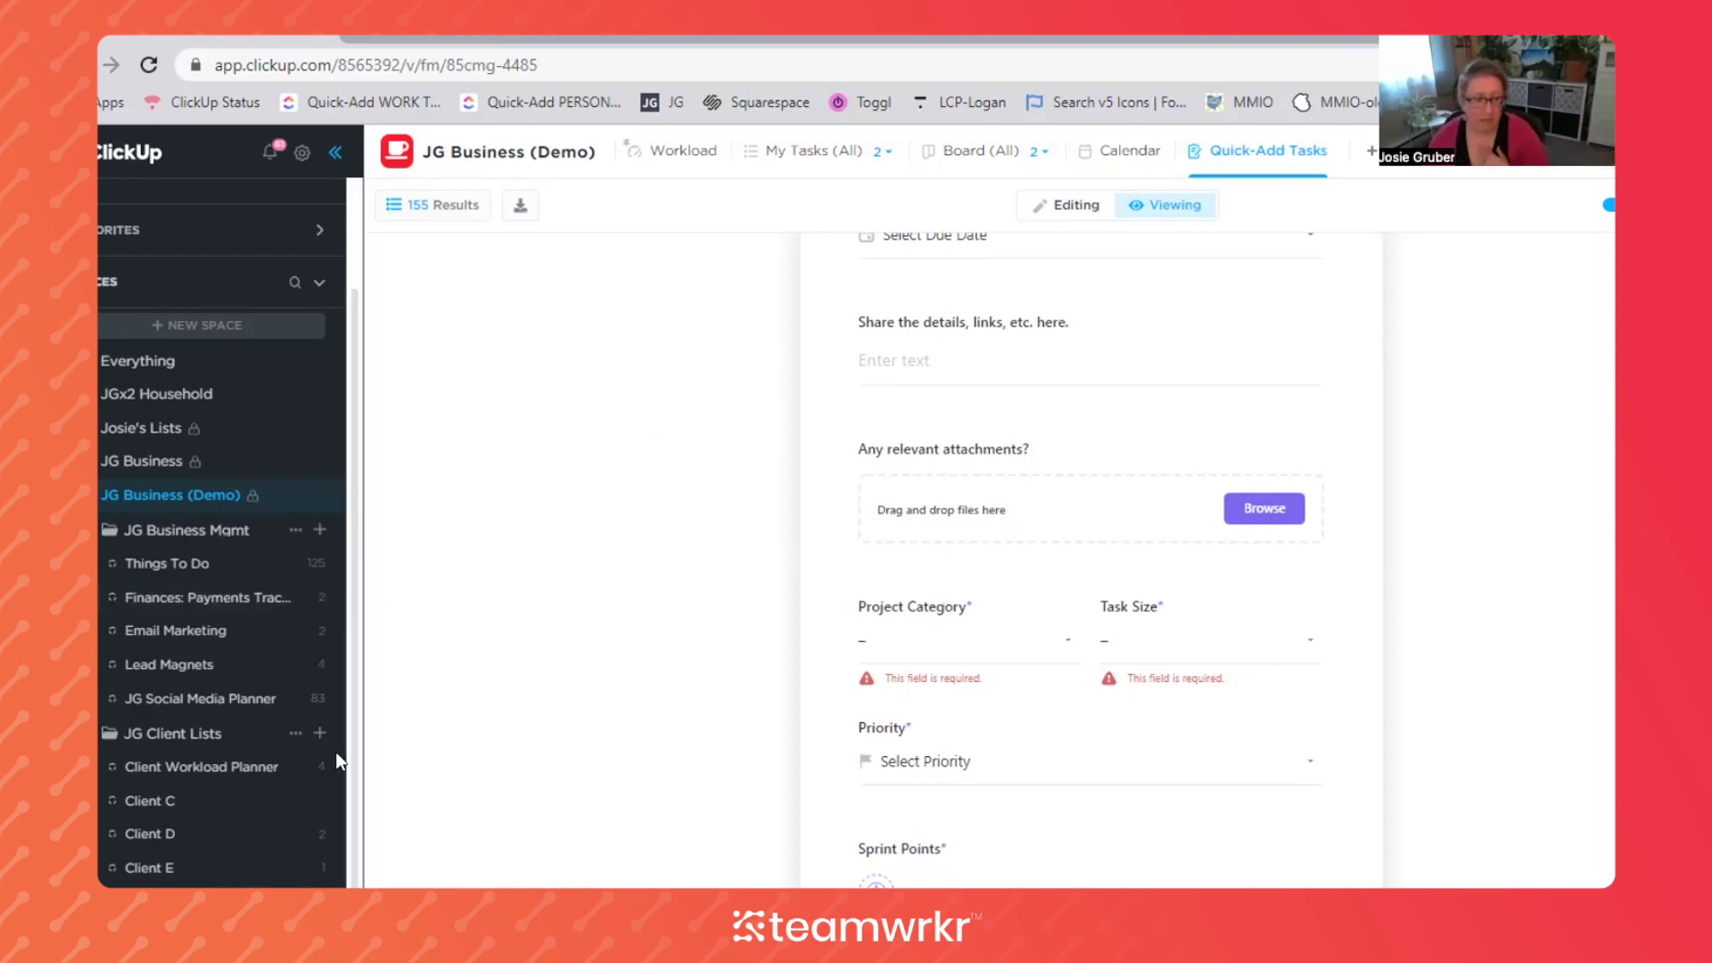
Open the JG Social Media Planner's All Posts board and look through its columns from Templates to Posted
left_click(176, 705)
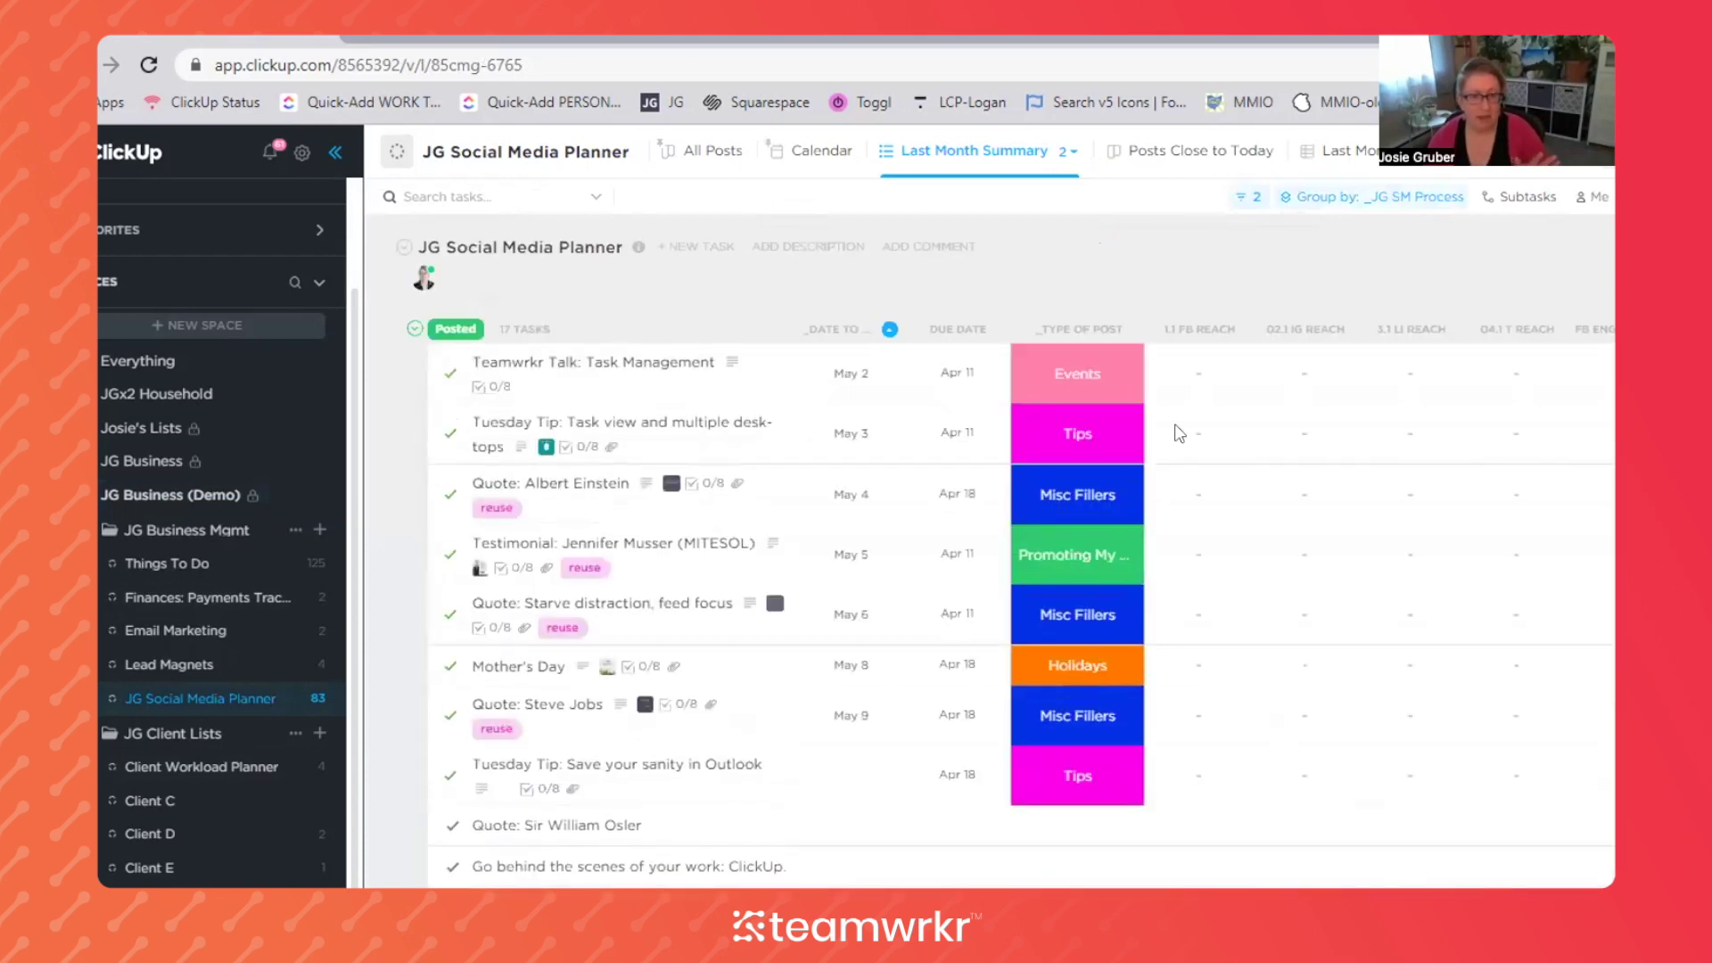
left_click(707, 158)
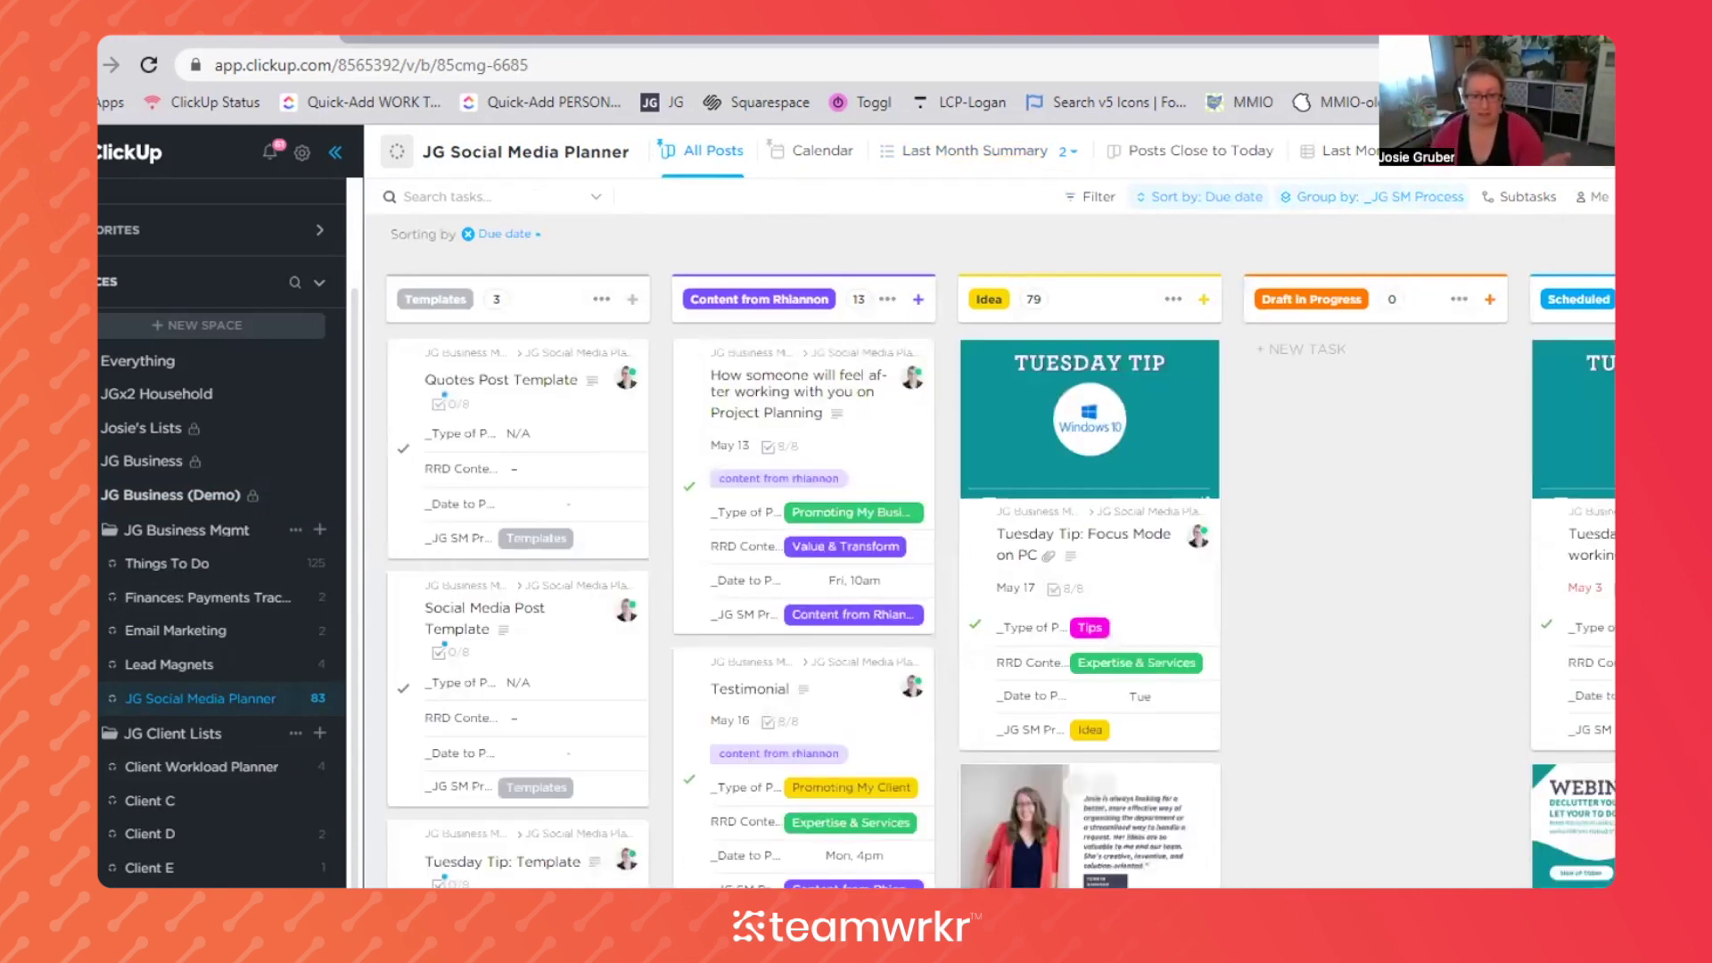
scroll(1249, 704, "right", 7)
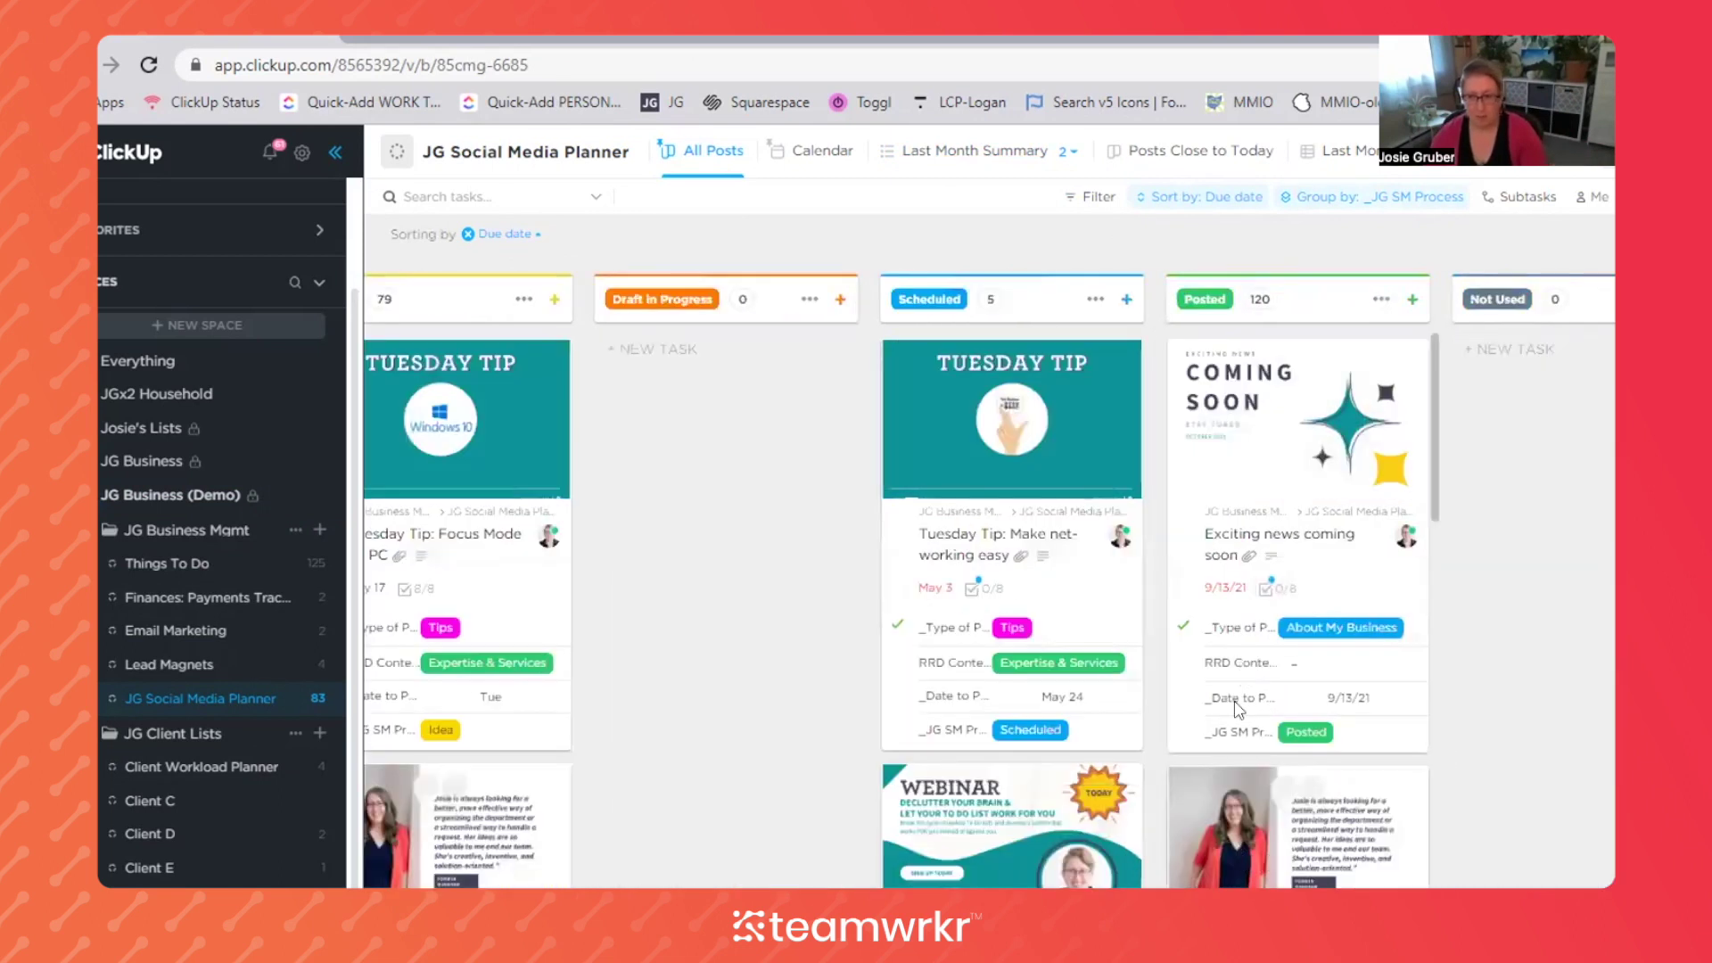
scroll(1242, 660, "down", 8)
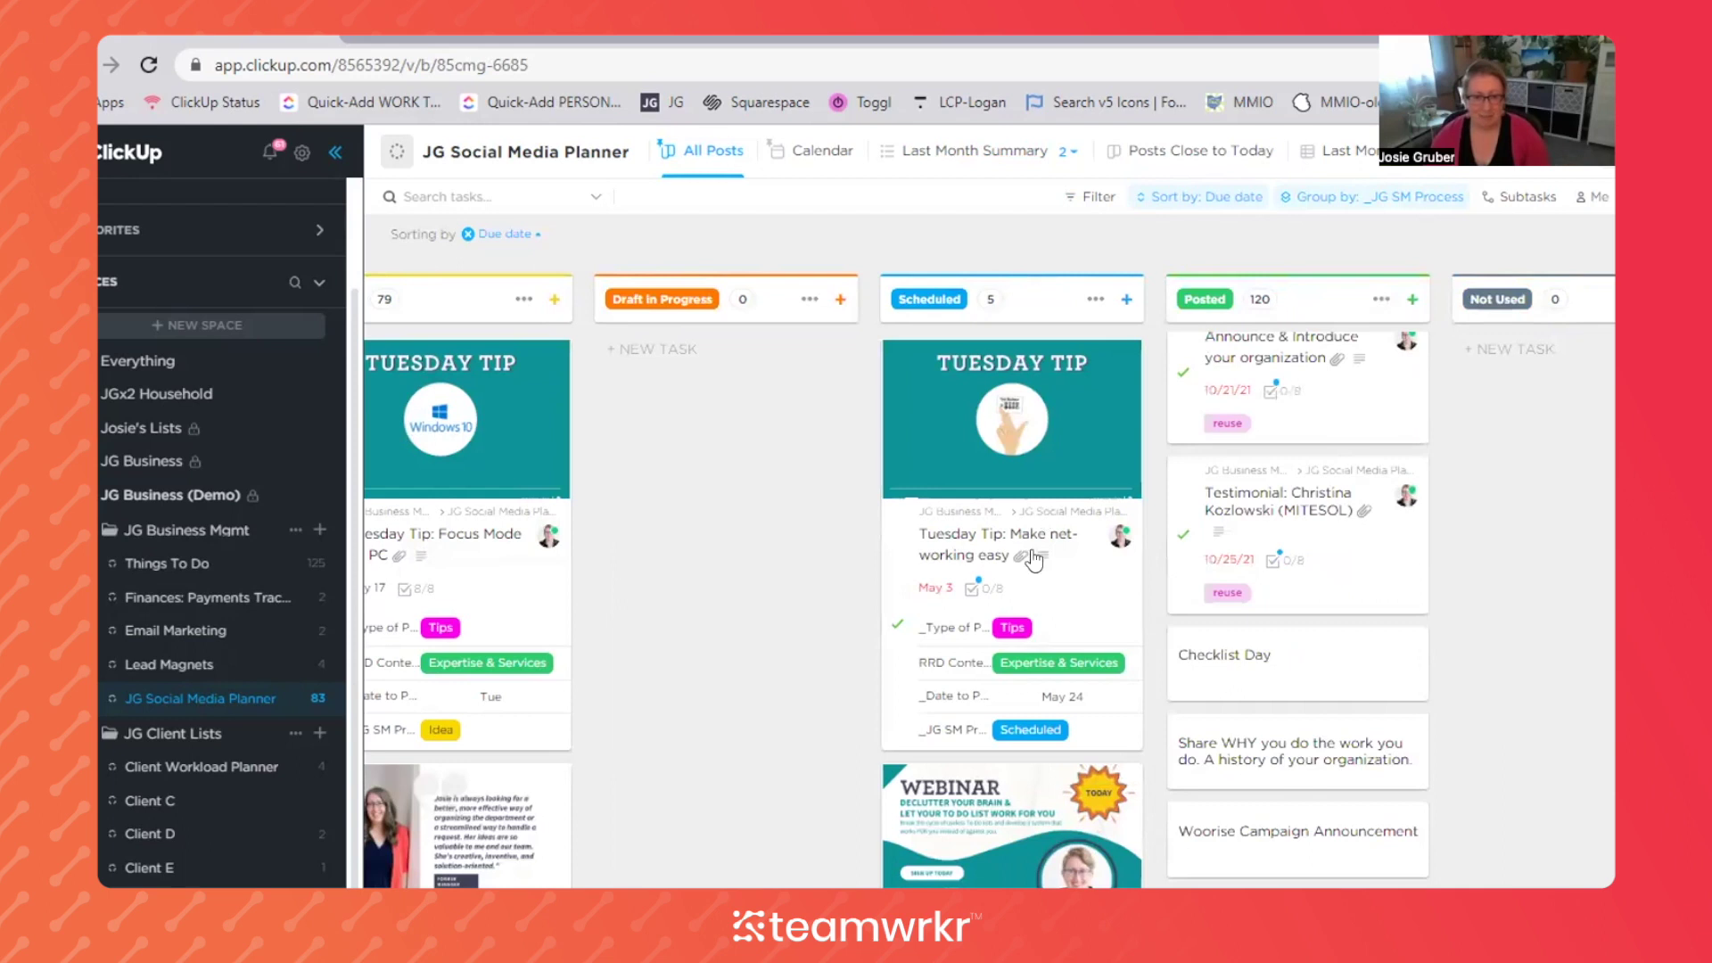
scroll(1018, 760, "down", 3)
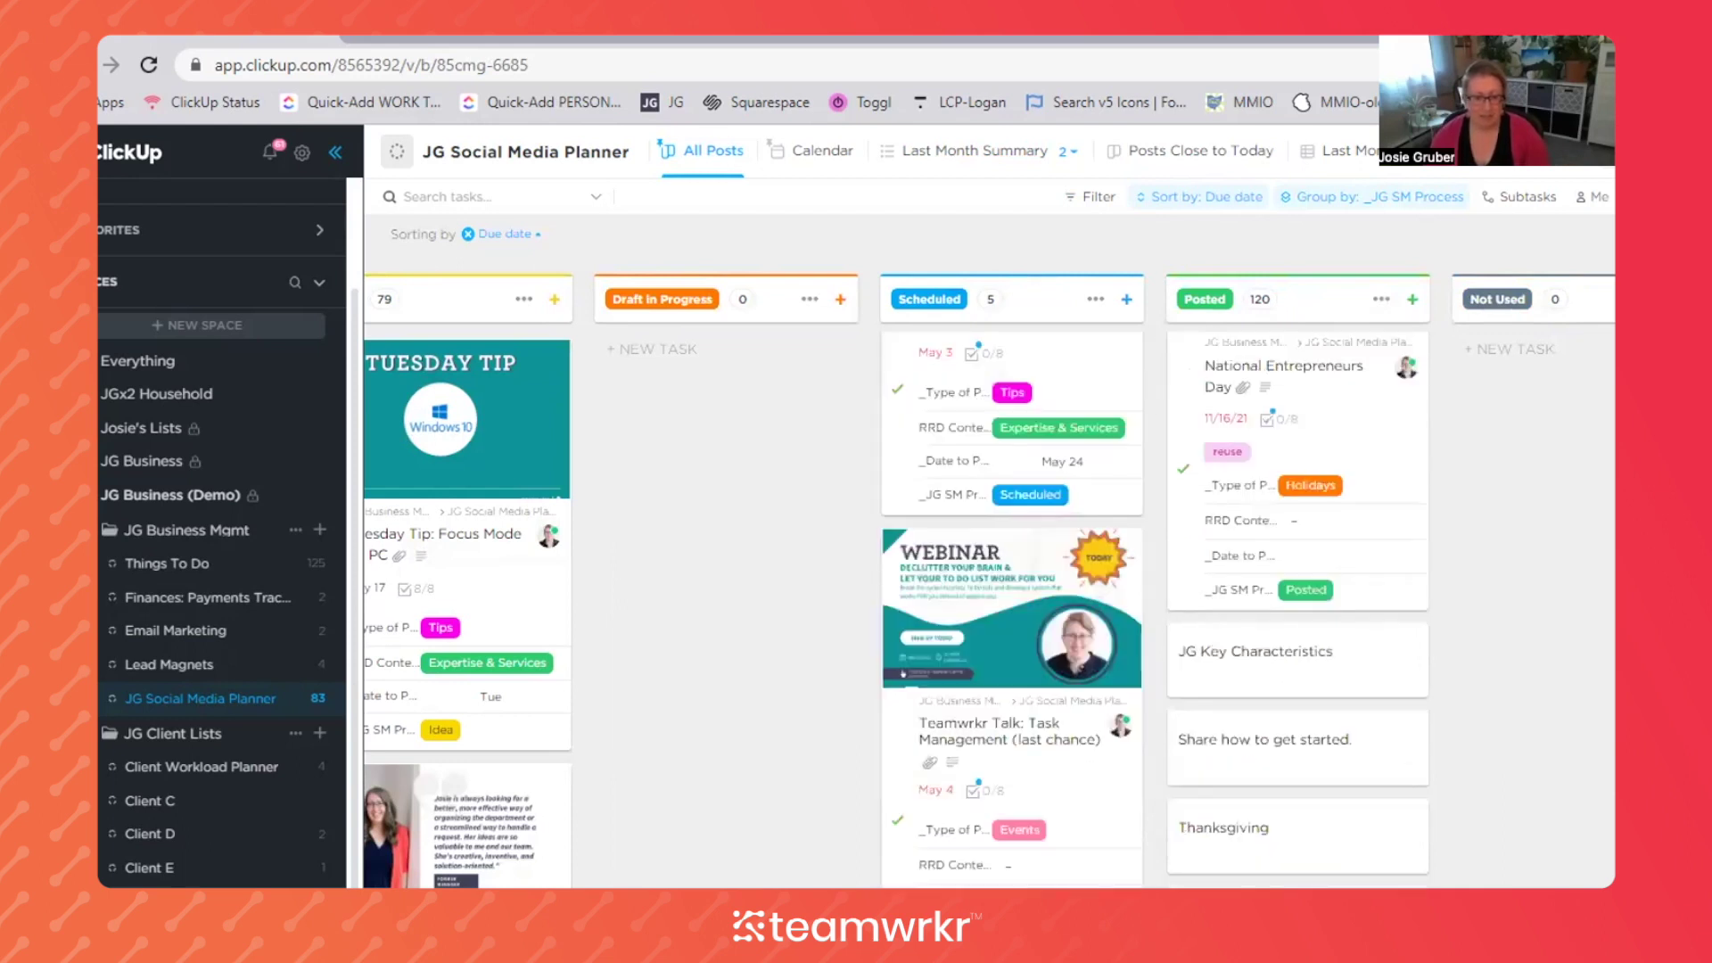
scroll(903, 673, "left", 5)
scroll(441, 406, "left", 1)
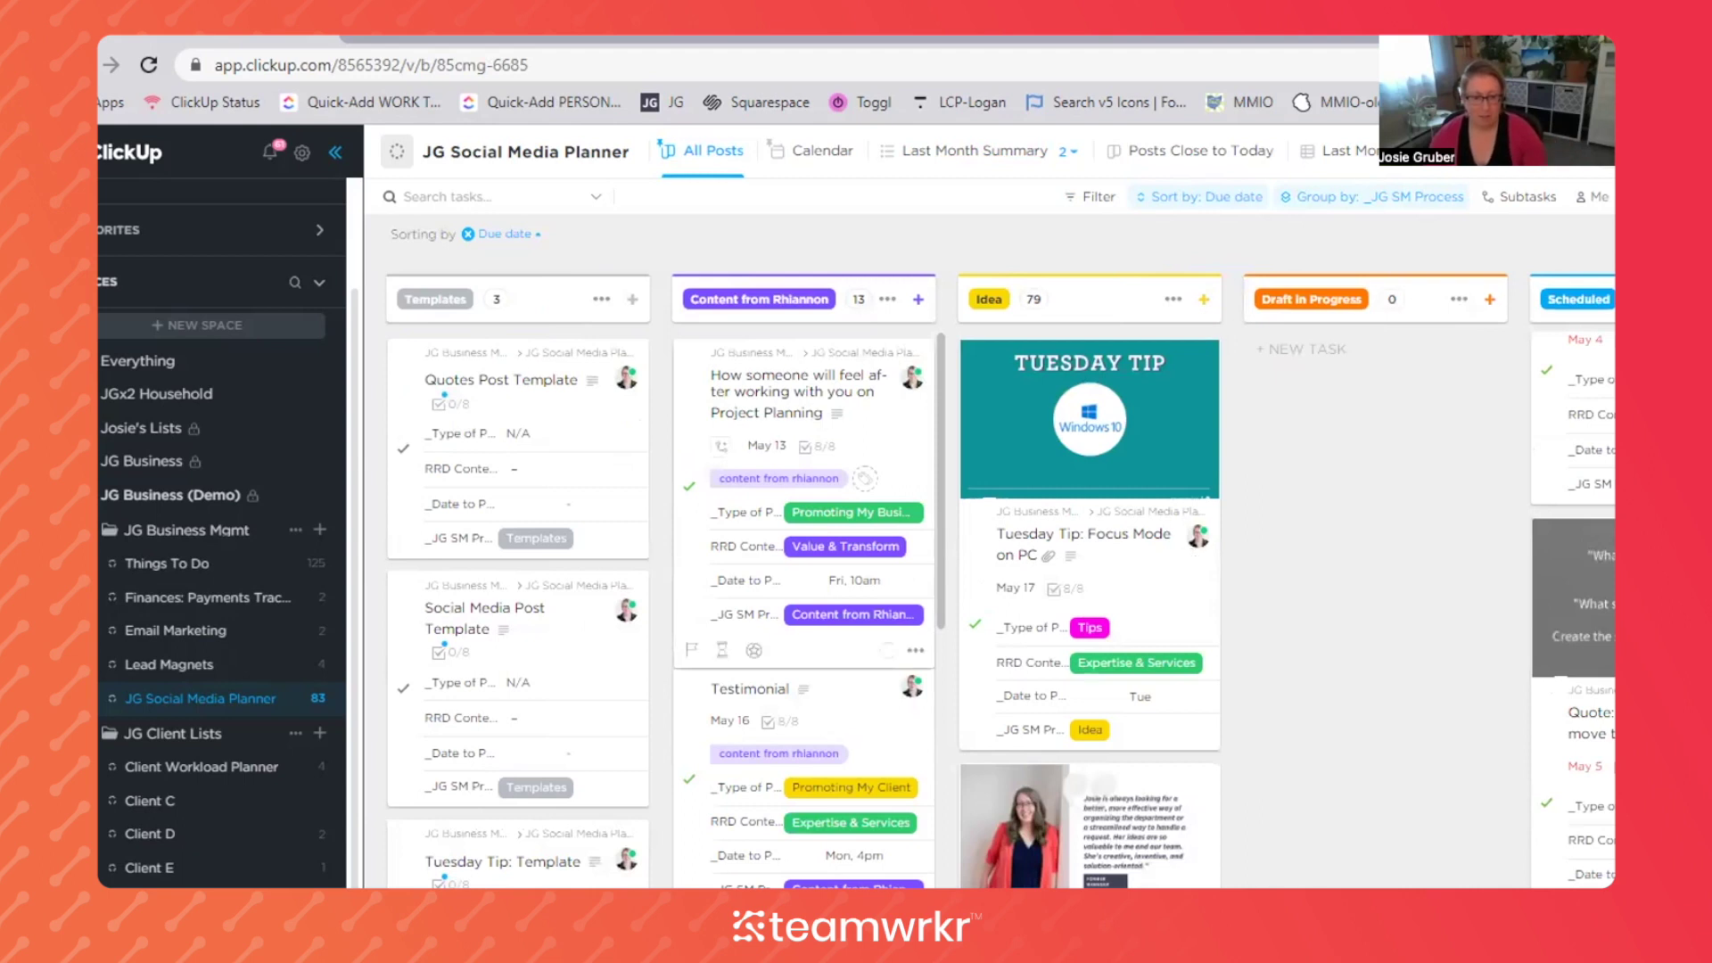
scroll(874, 602, "right", 3)
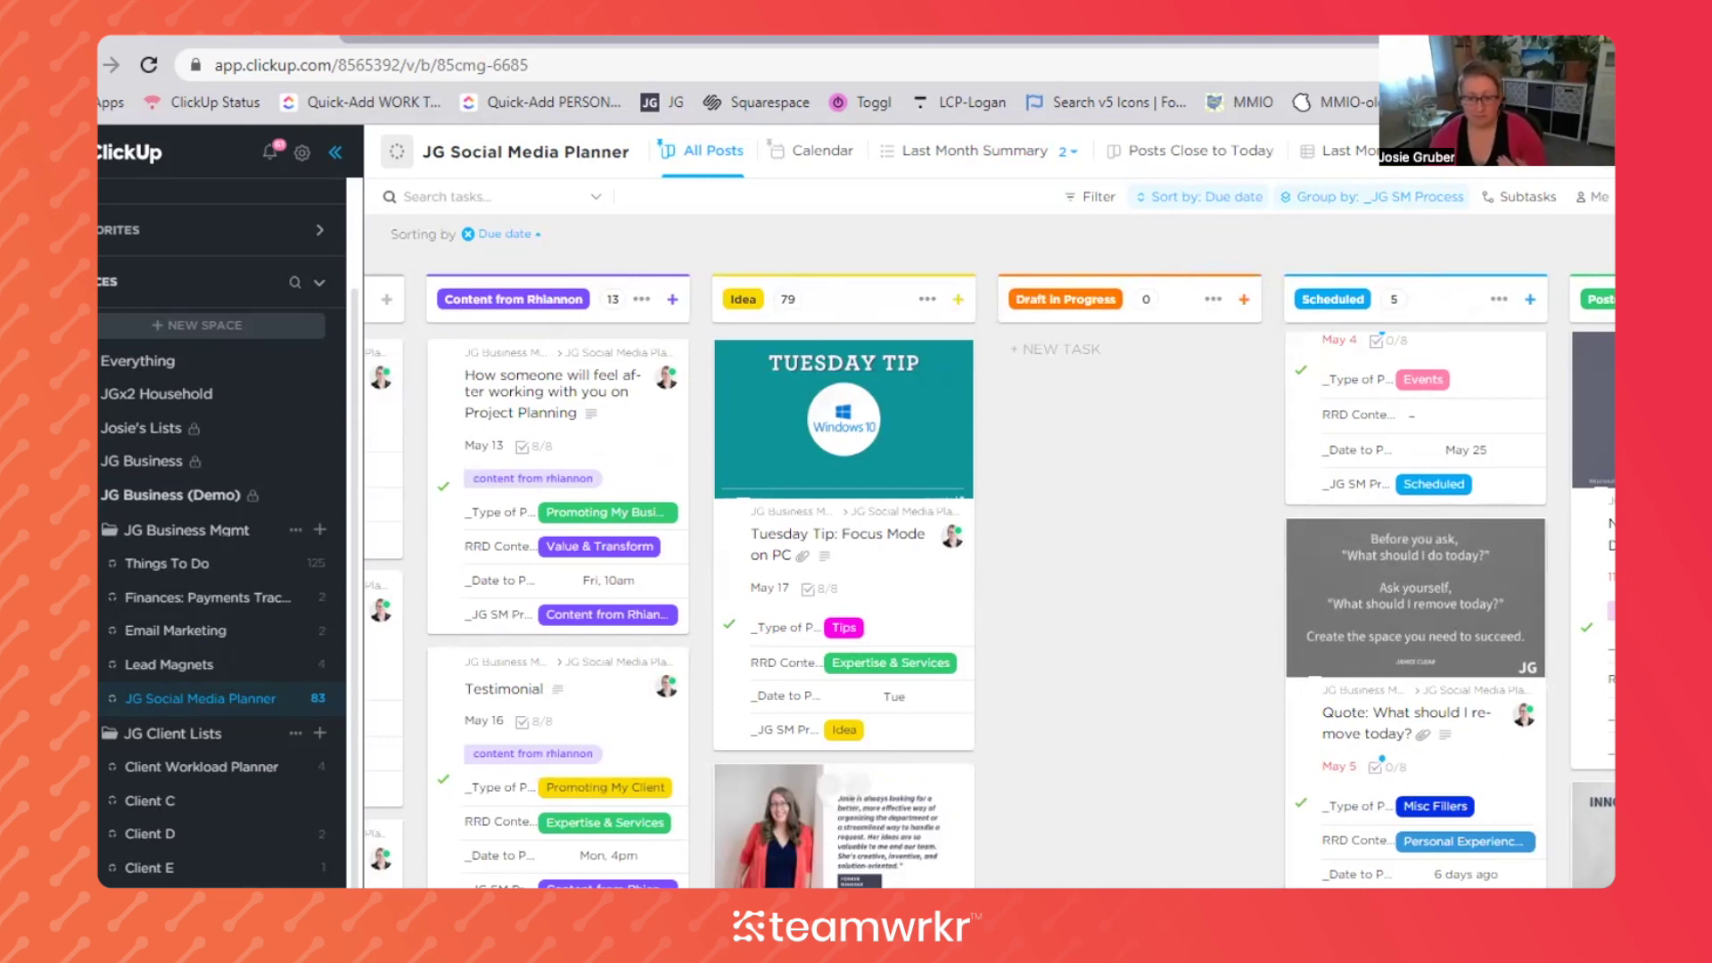
scroll(981, 580, "left", 3)
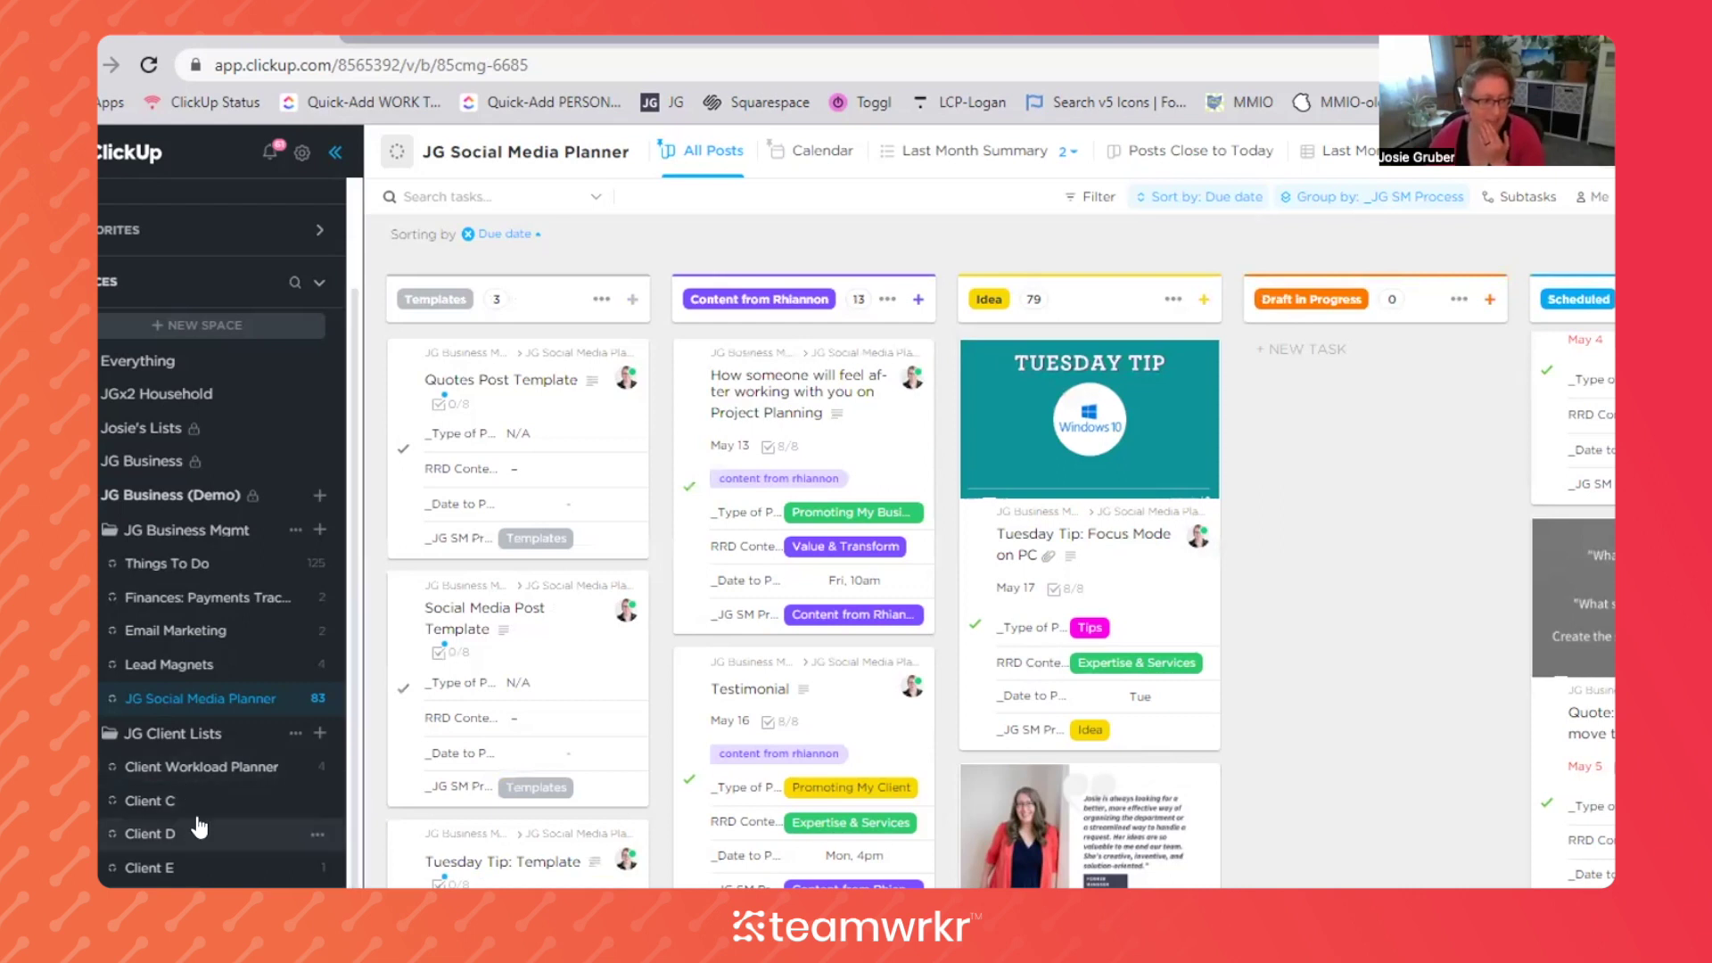
Open the Client Workload Planner's Gantt view, examine the client bars back to 2021, and check the available timescales
left_click(200, 767)
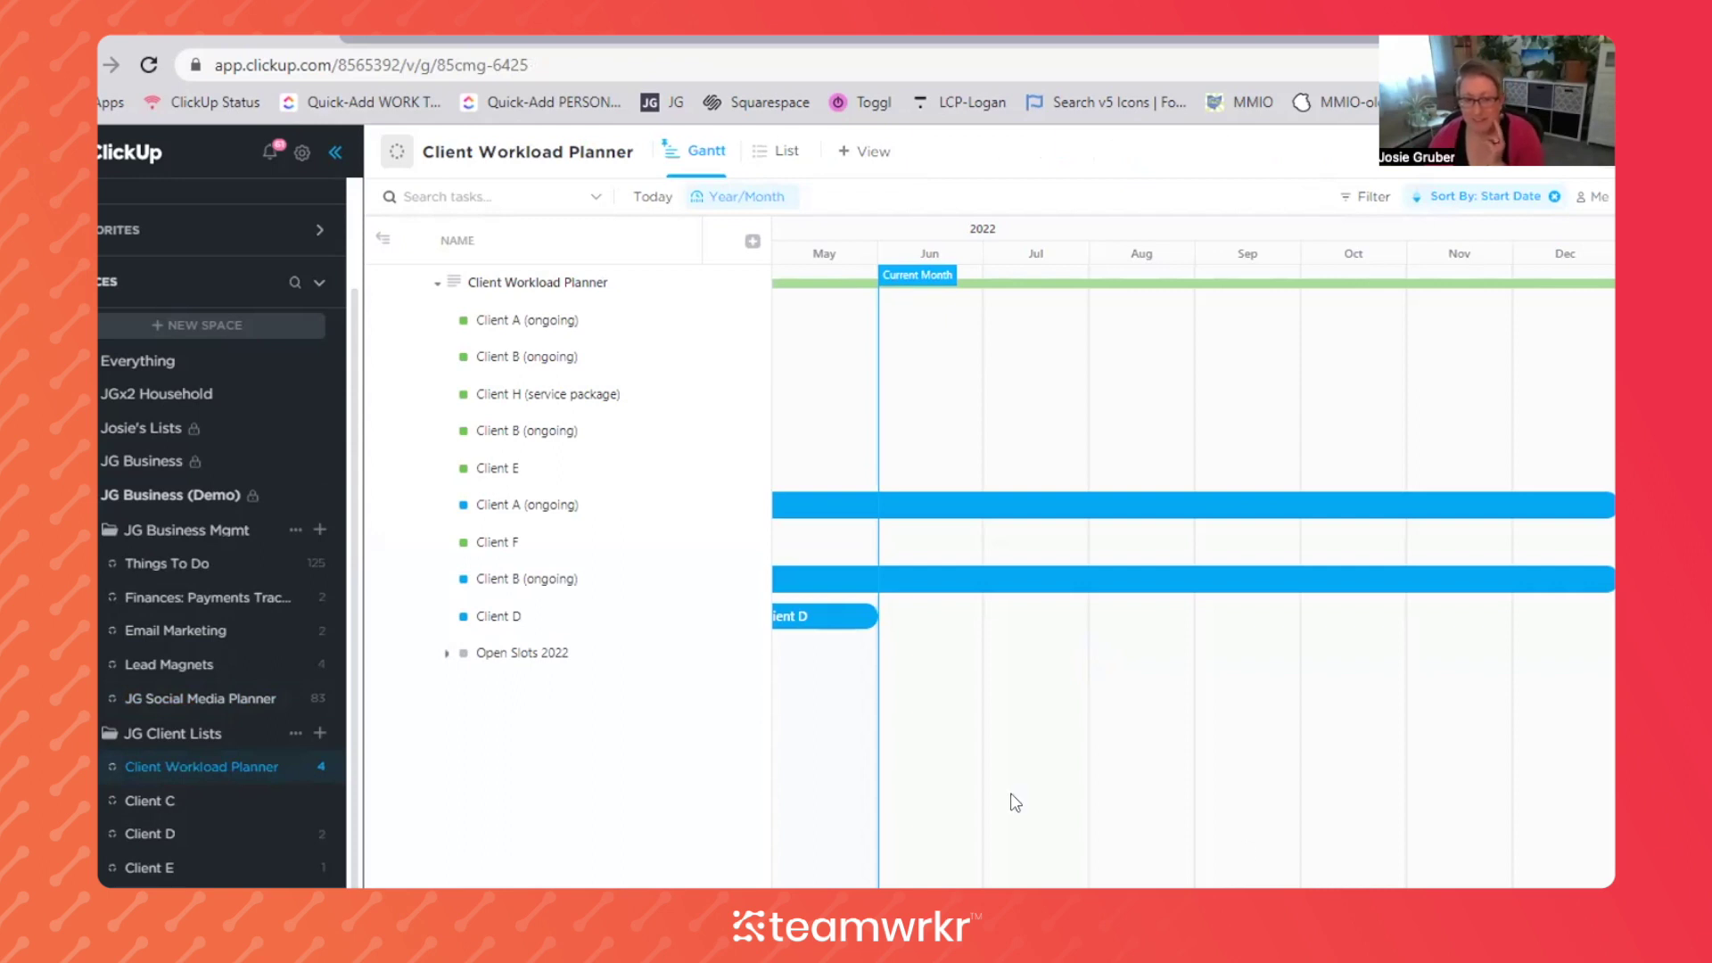
left_click_drag(1009, 794, 1452, 803)
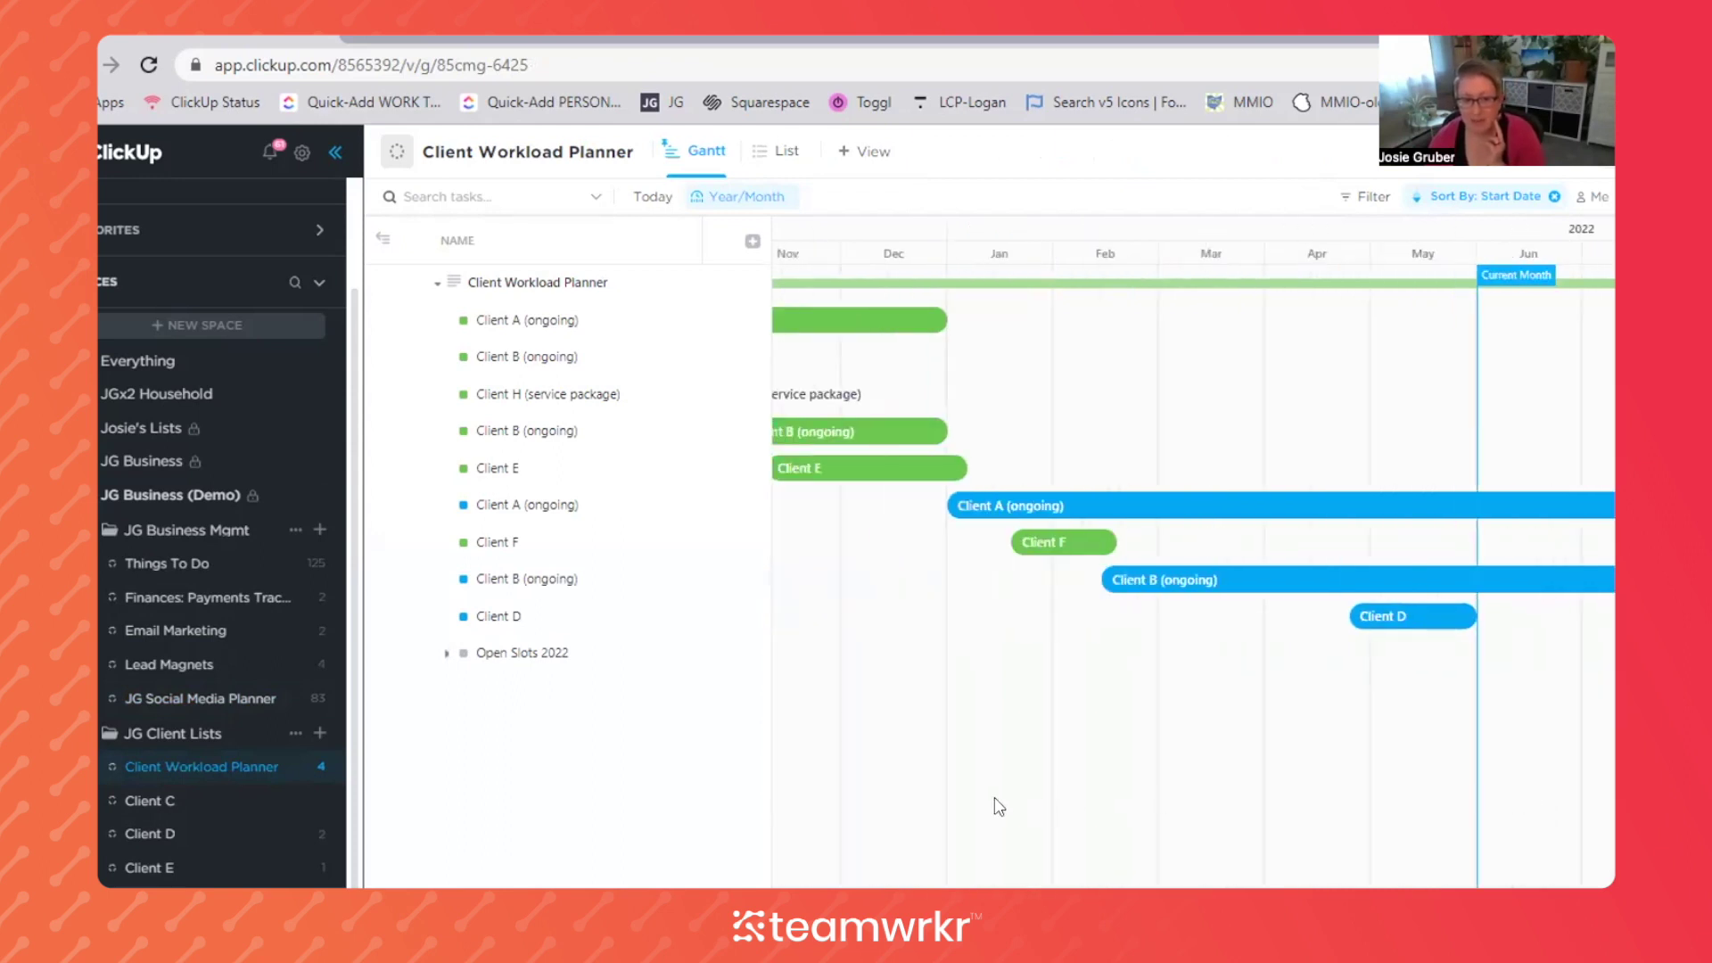
left_click_drag(999, 807, 1618, 825)
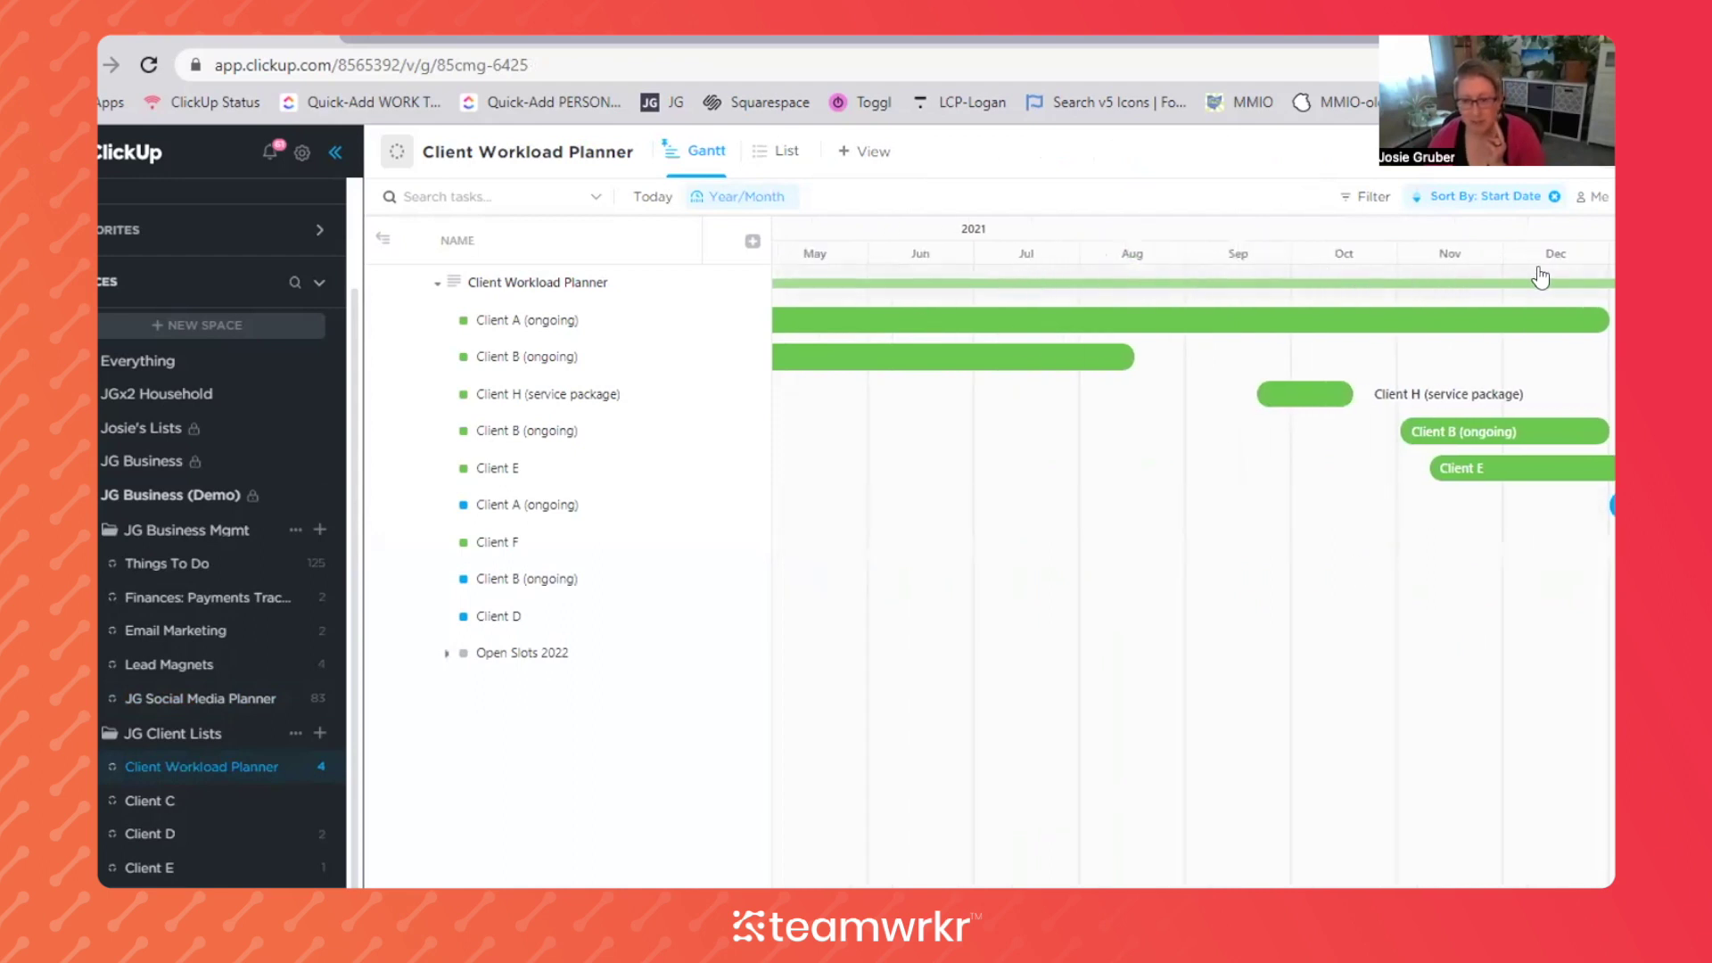
left_click(749, 198)
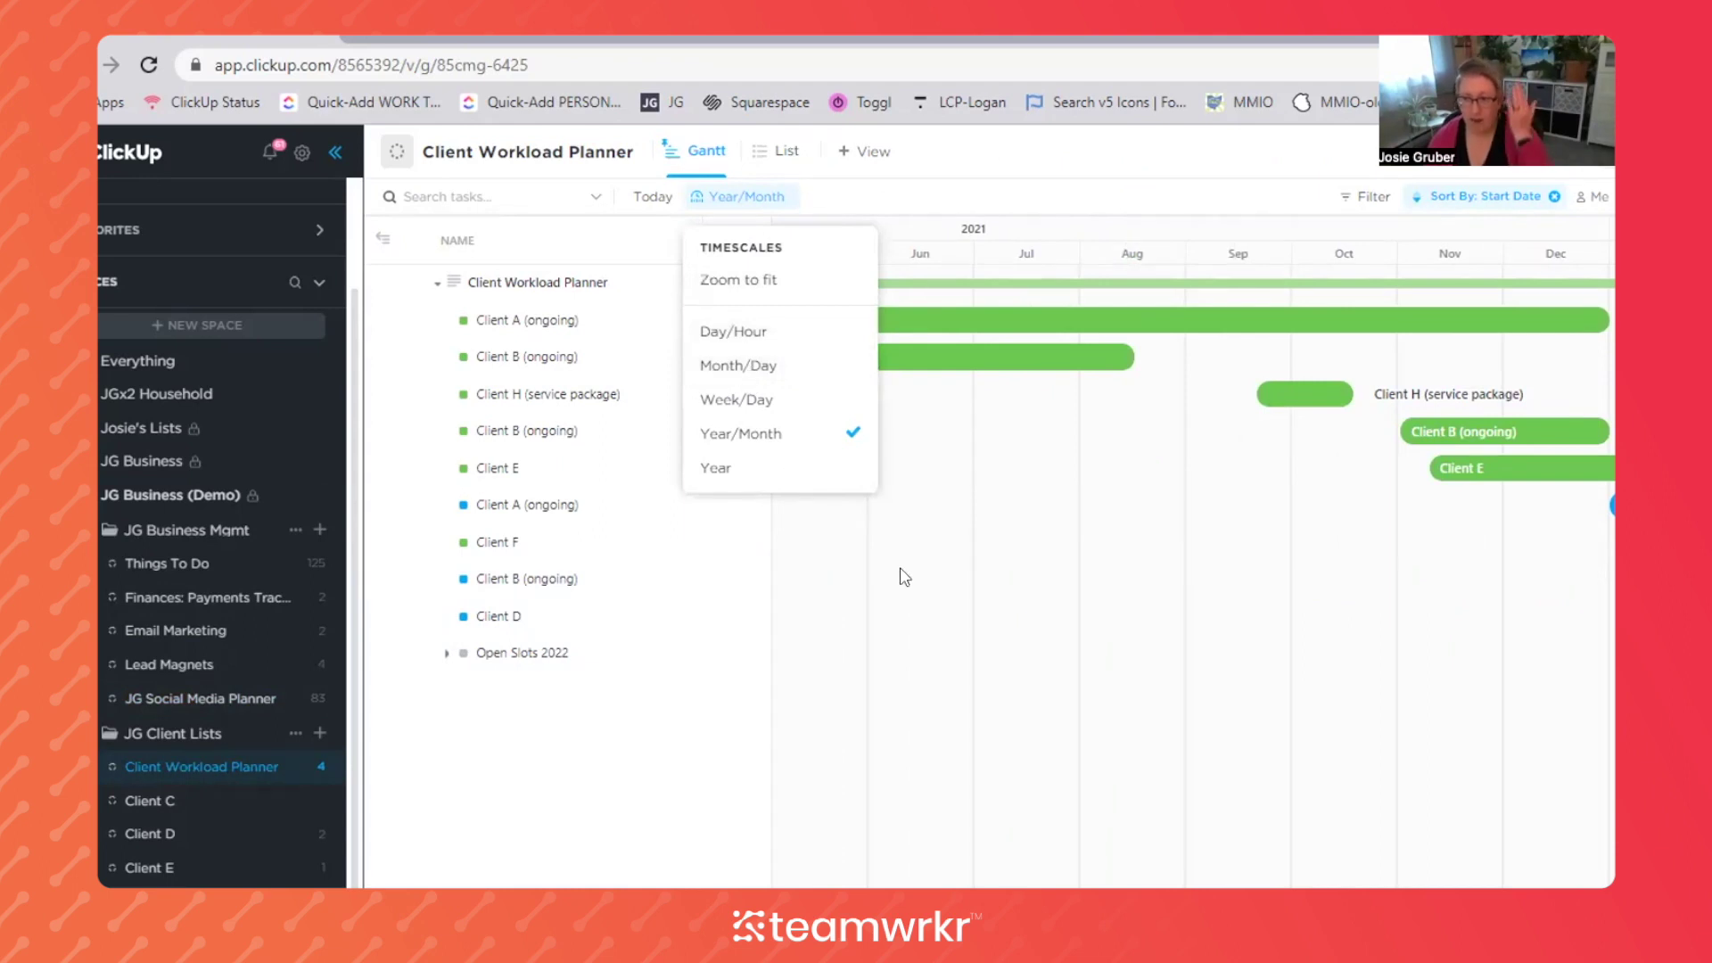
left_click(1074, 585)
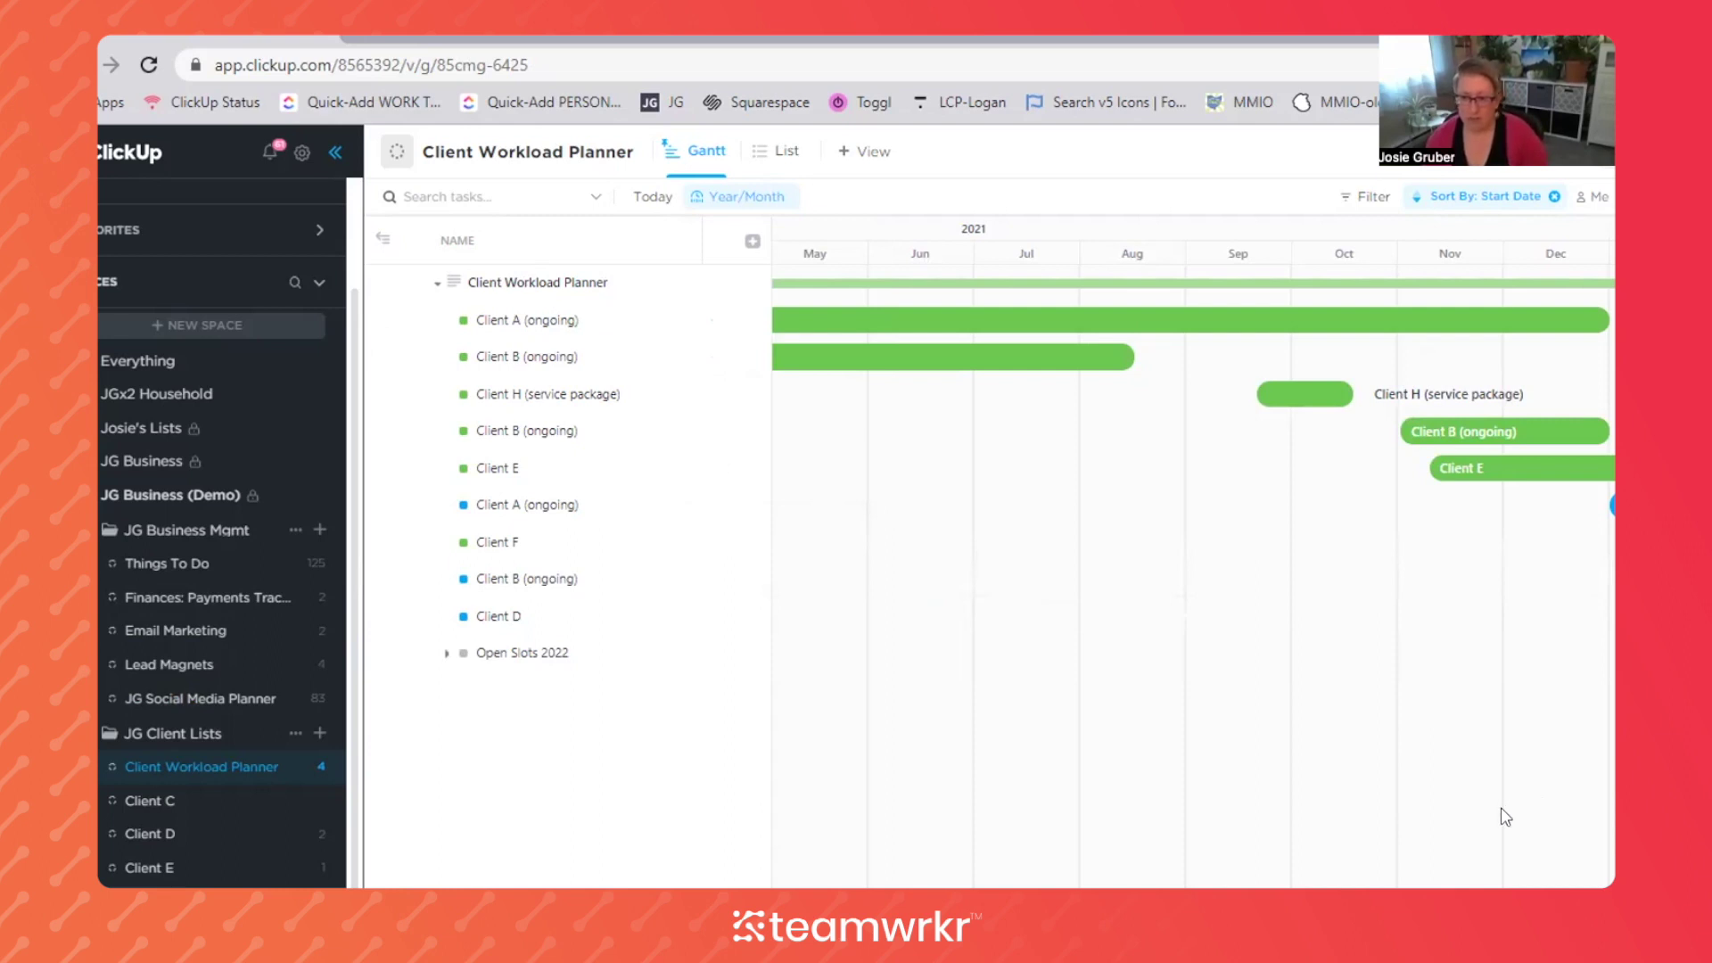
Compare the client bars between 2021 and mid-2022 on the Gantt timeline and look over the Client A folder's lists
left_click_drag(1518, 828, 959, 803)
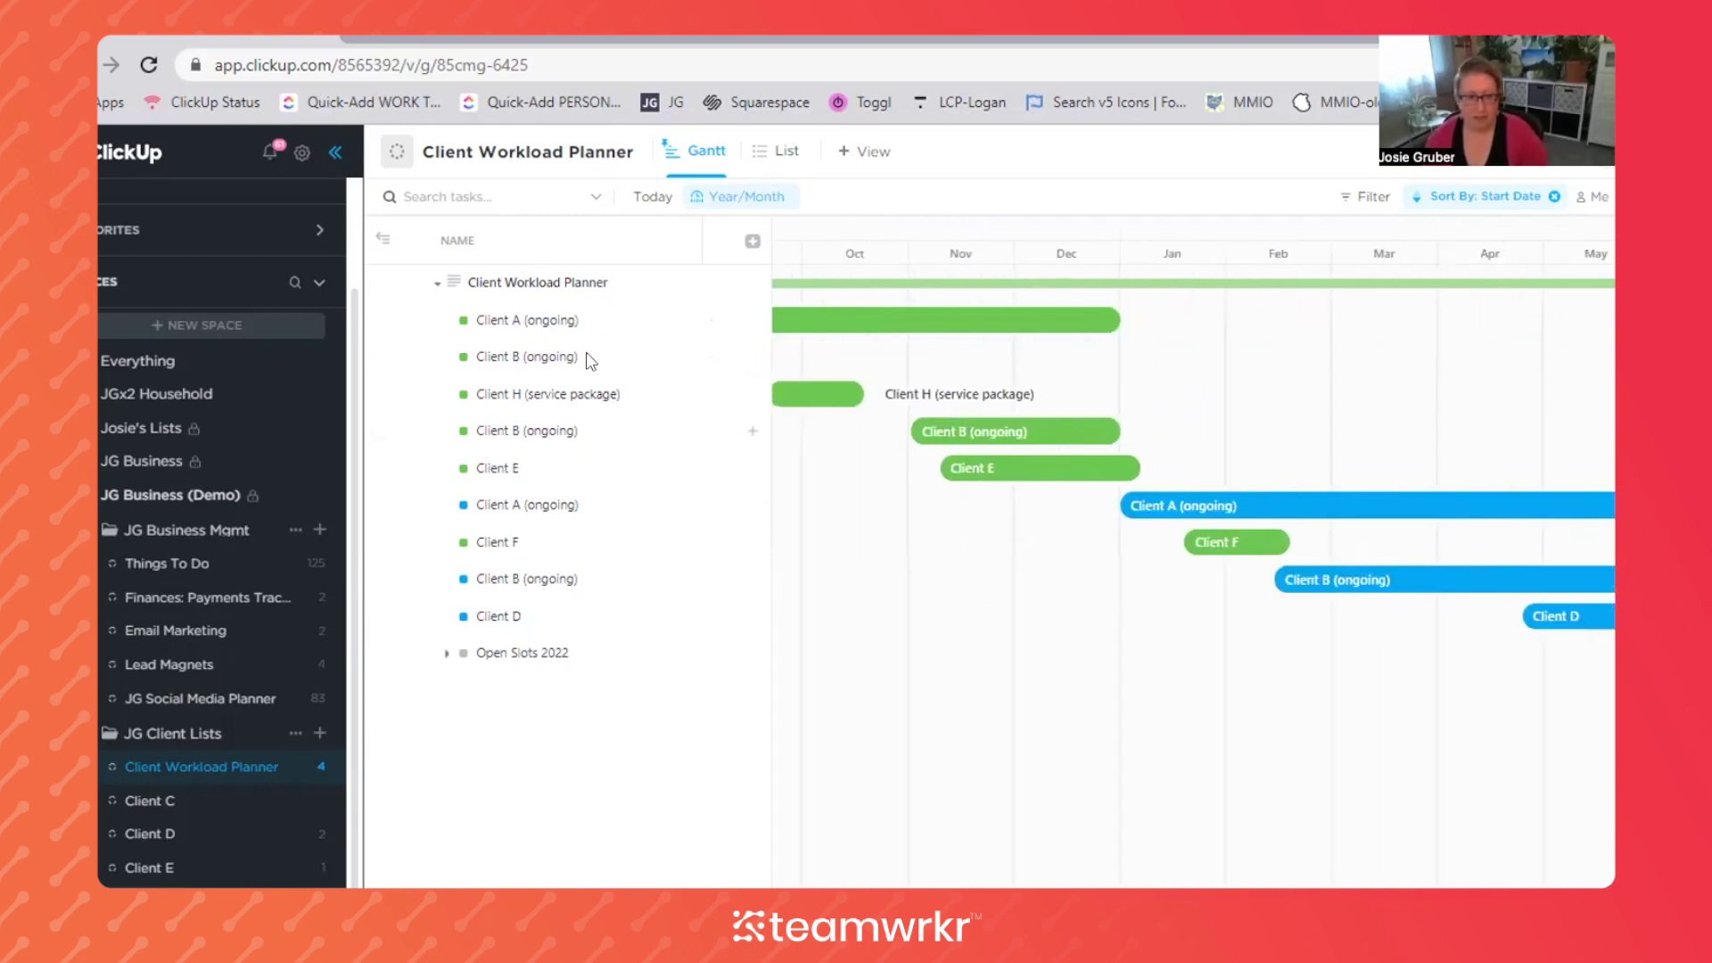
scroll(1194, 747, "right", 3)
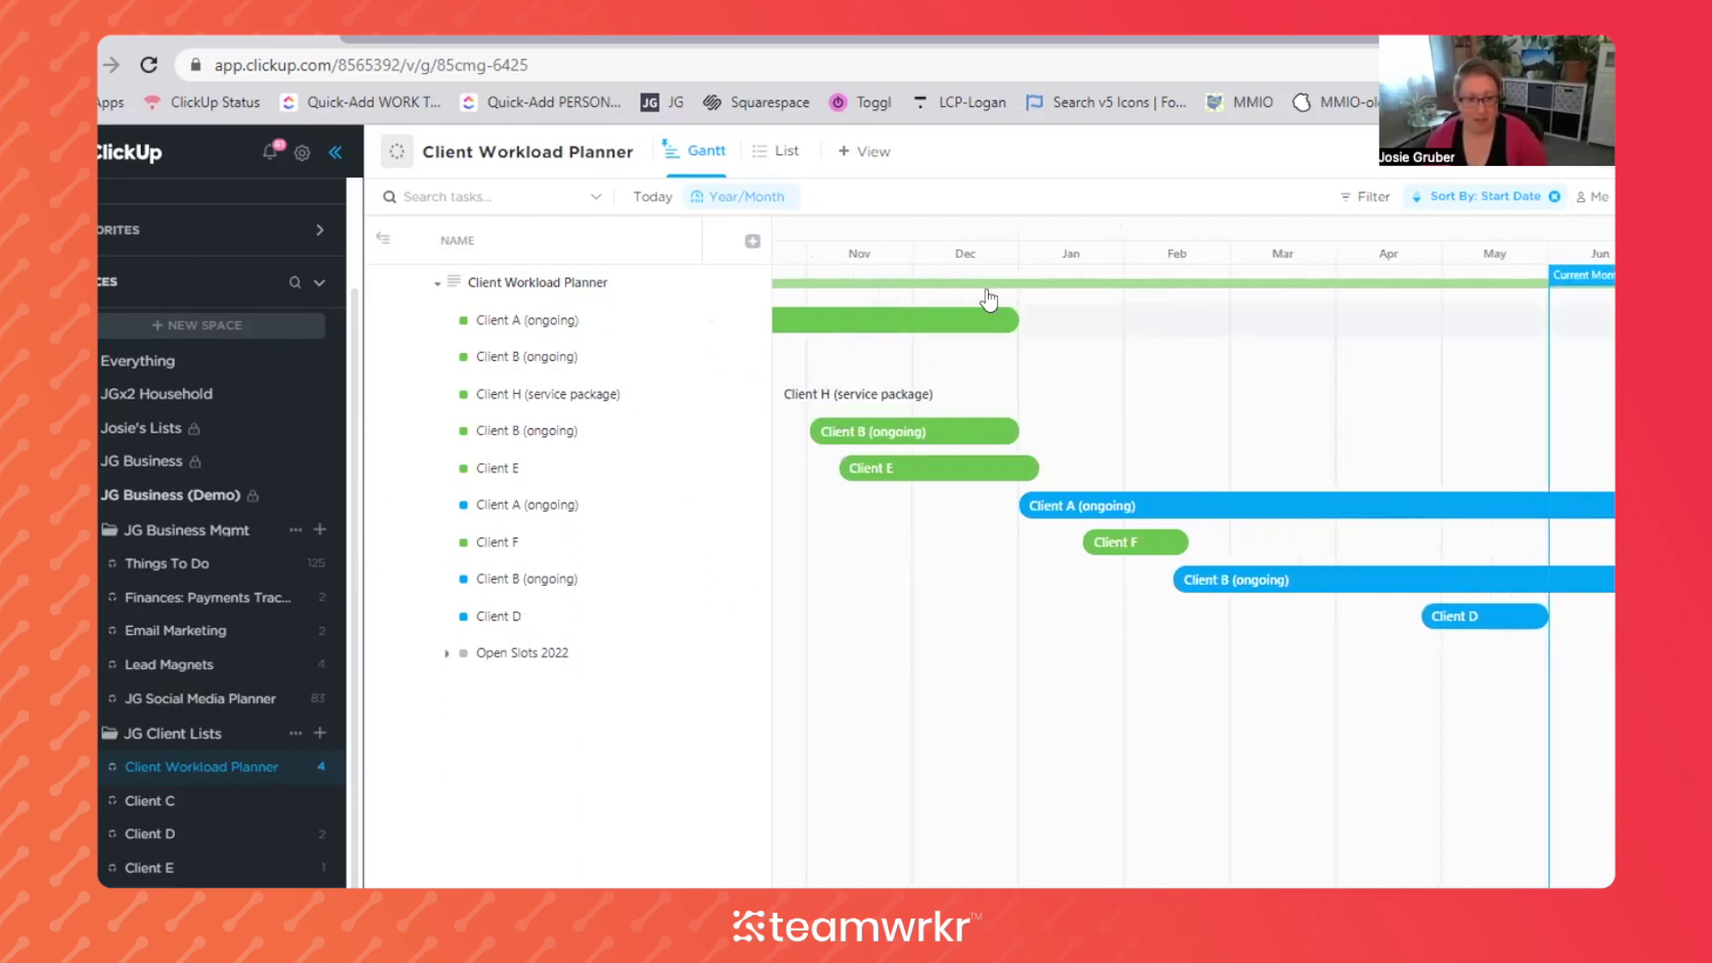
scroll(1499, 814, "right", 5)
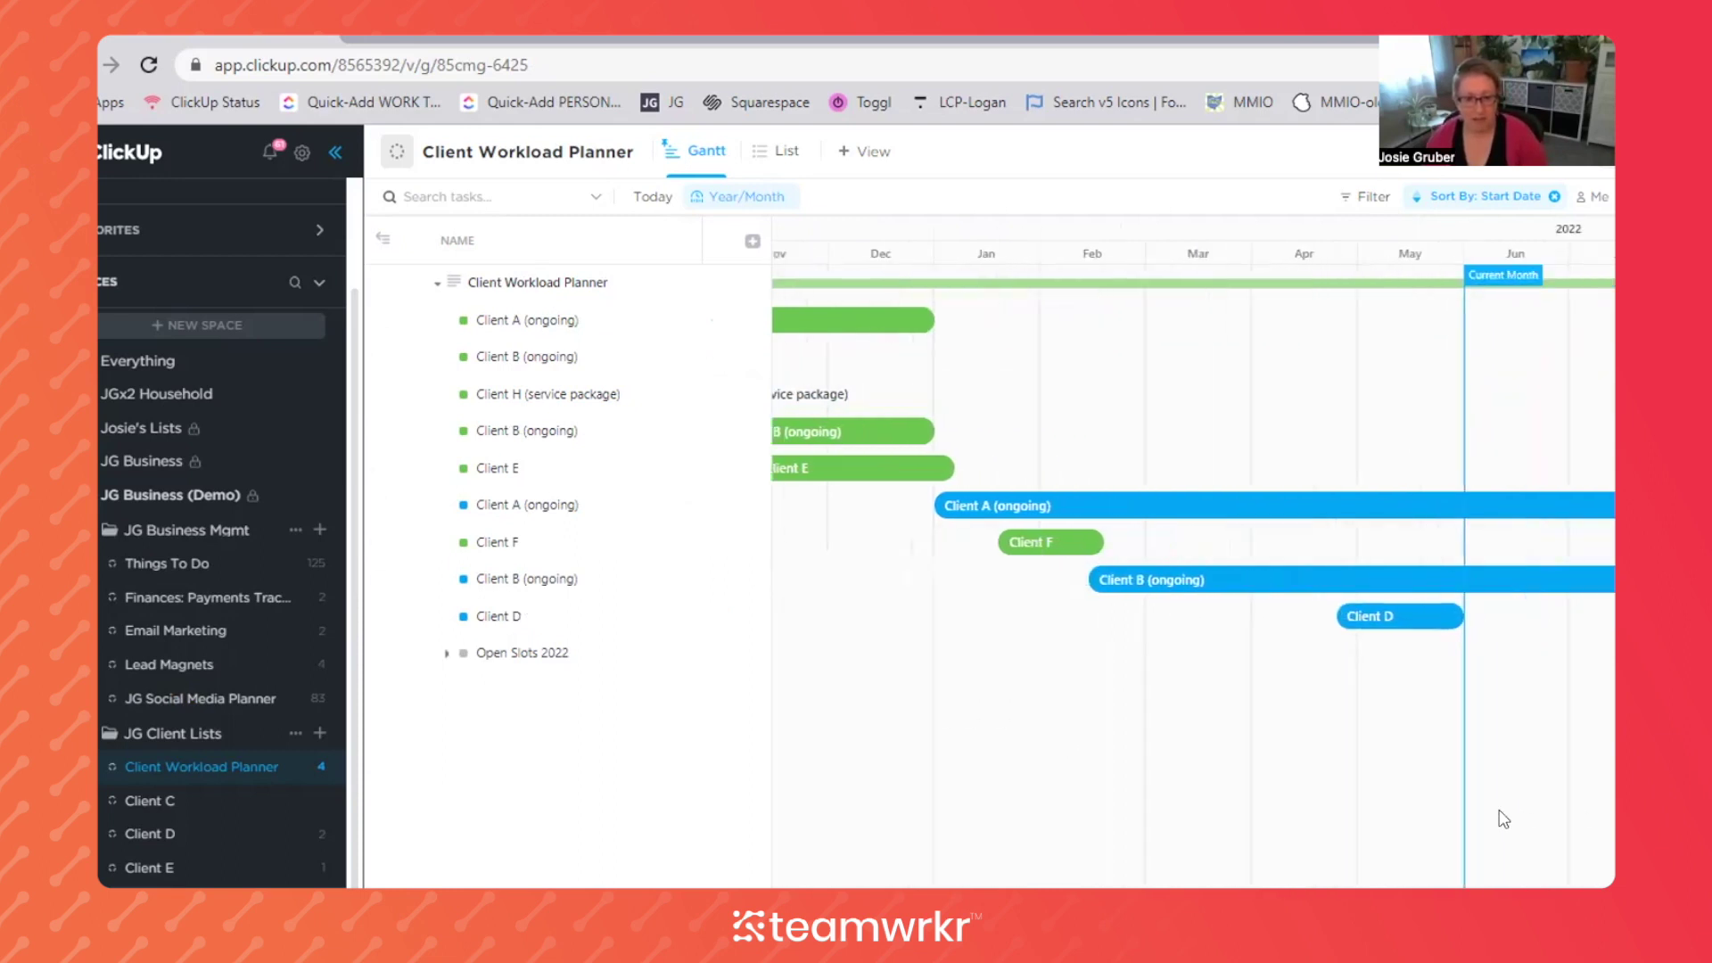
scroll(1317, 802, "left", 6)
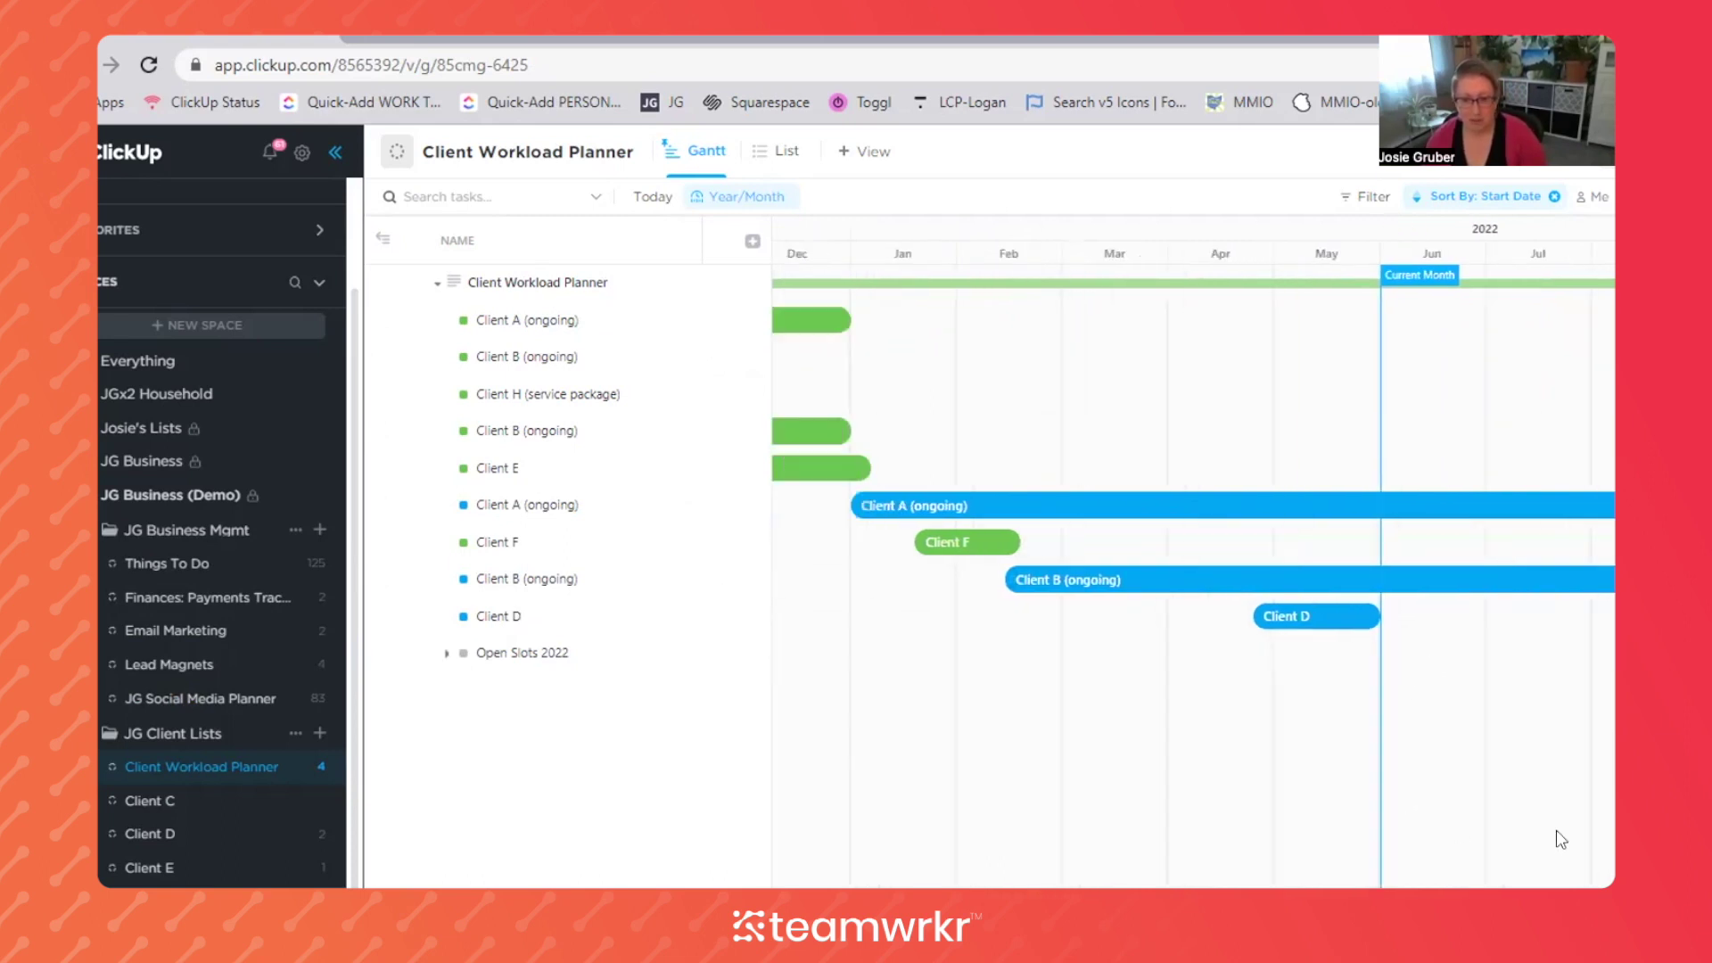
scroll(1344, 794, "left", 4)
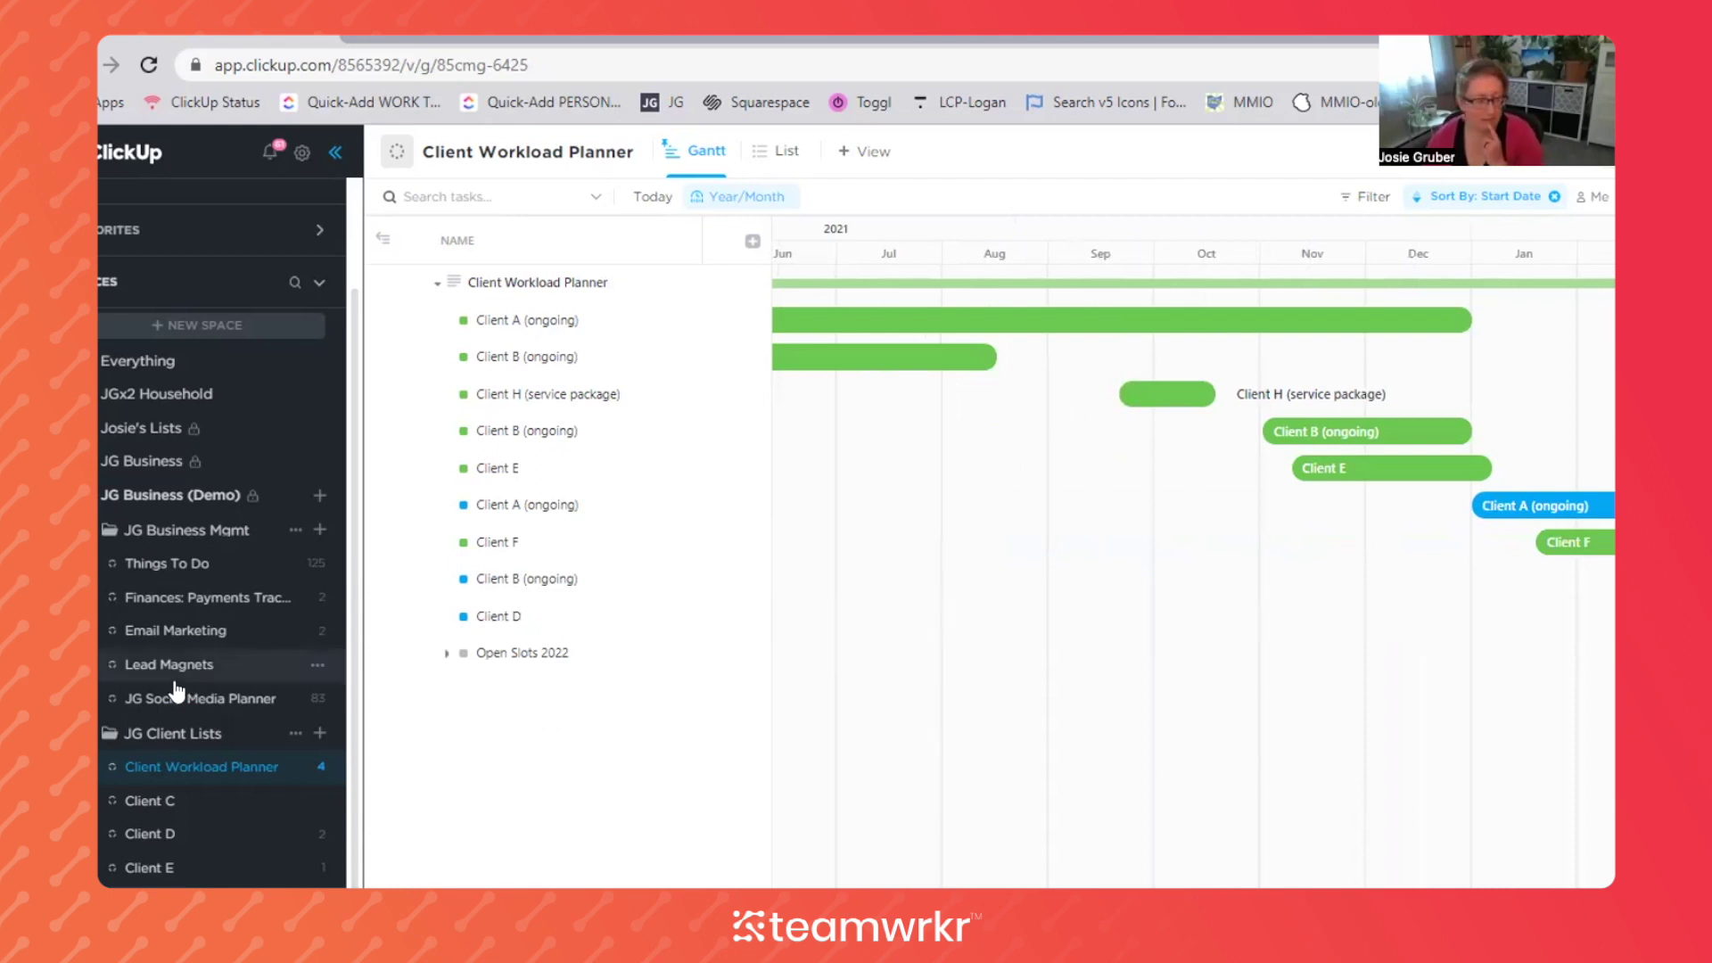
scroll(238, 702, "down", 2)
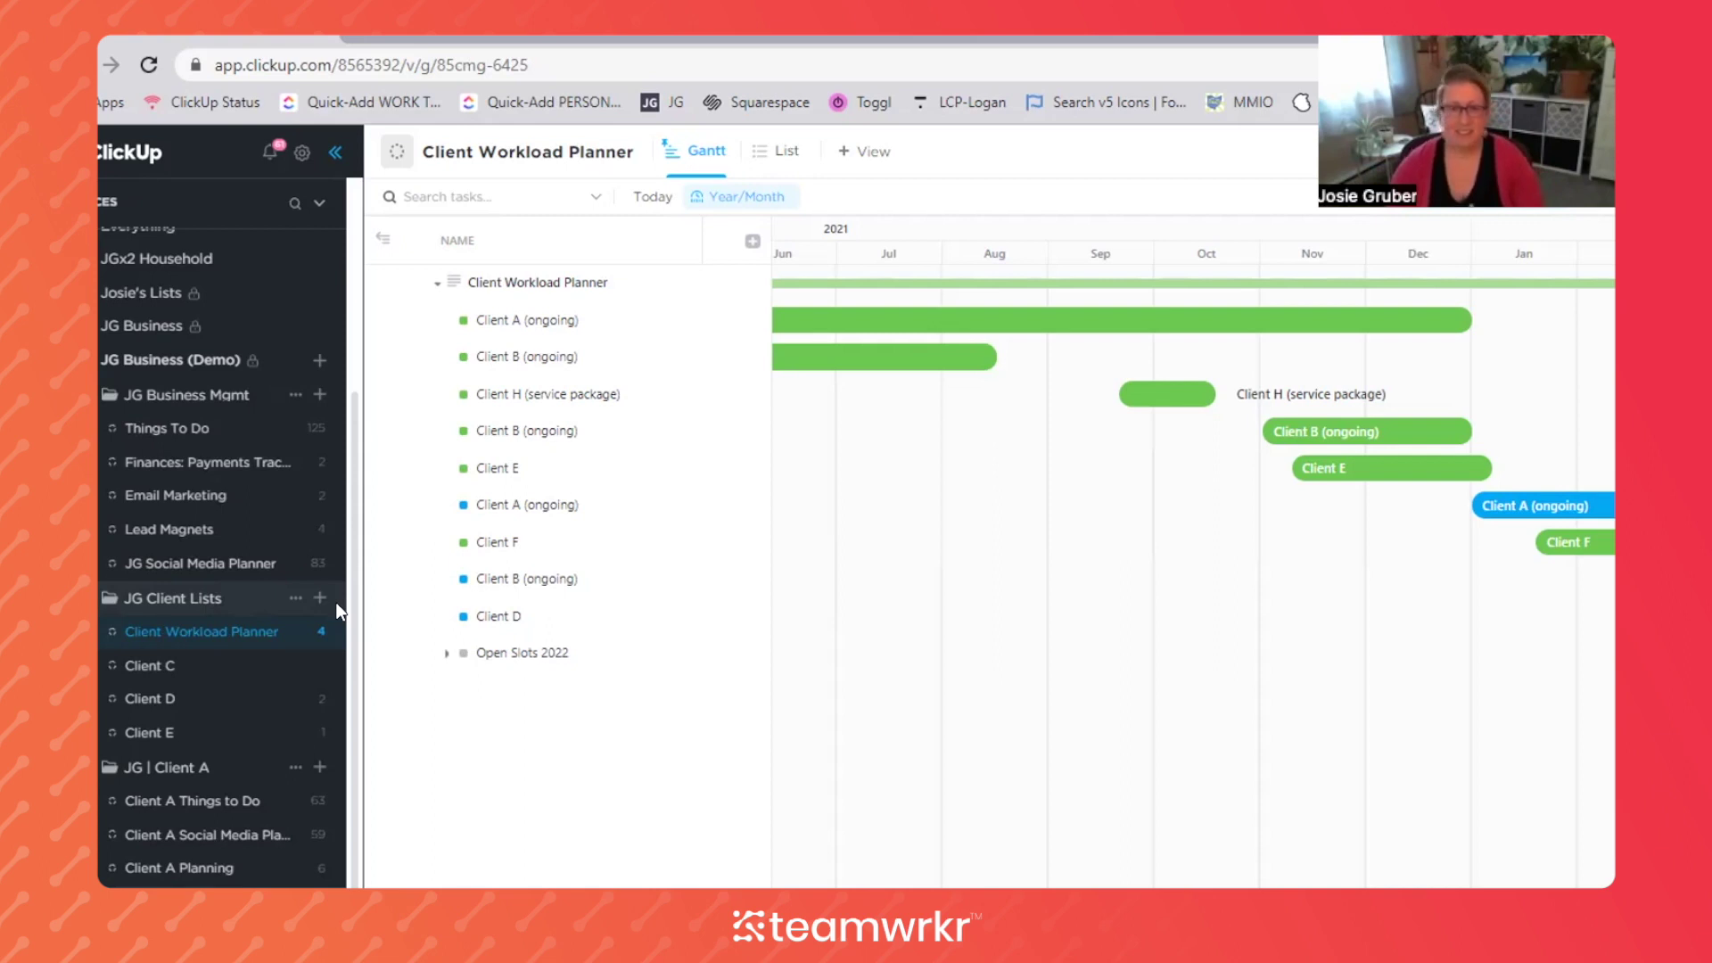
Review the JG Business (Demo) space's My Tasks list and Quick-Add Tasks form, and look over the Things To Do list
left_click(135, 365)
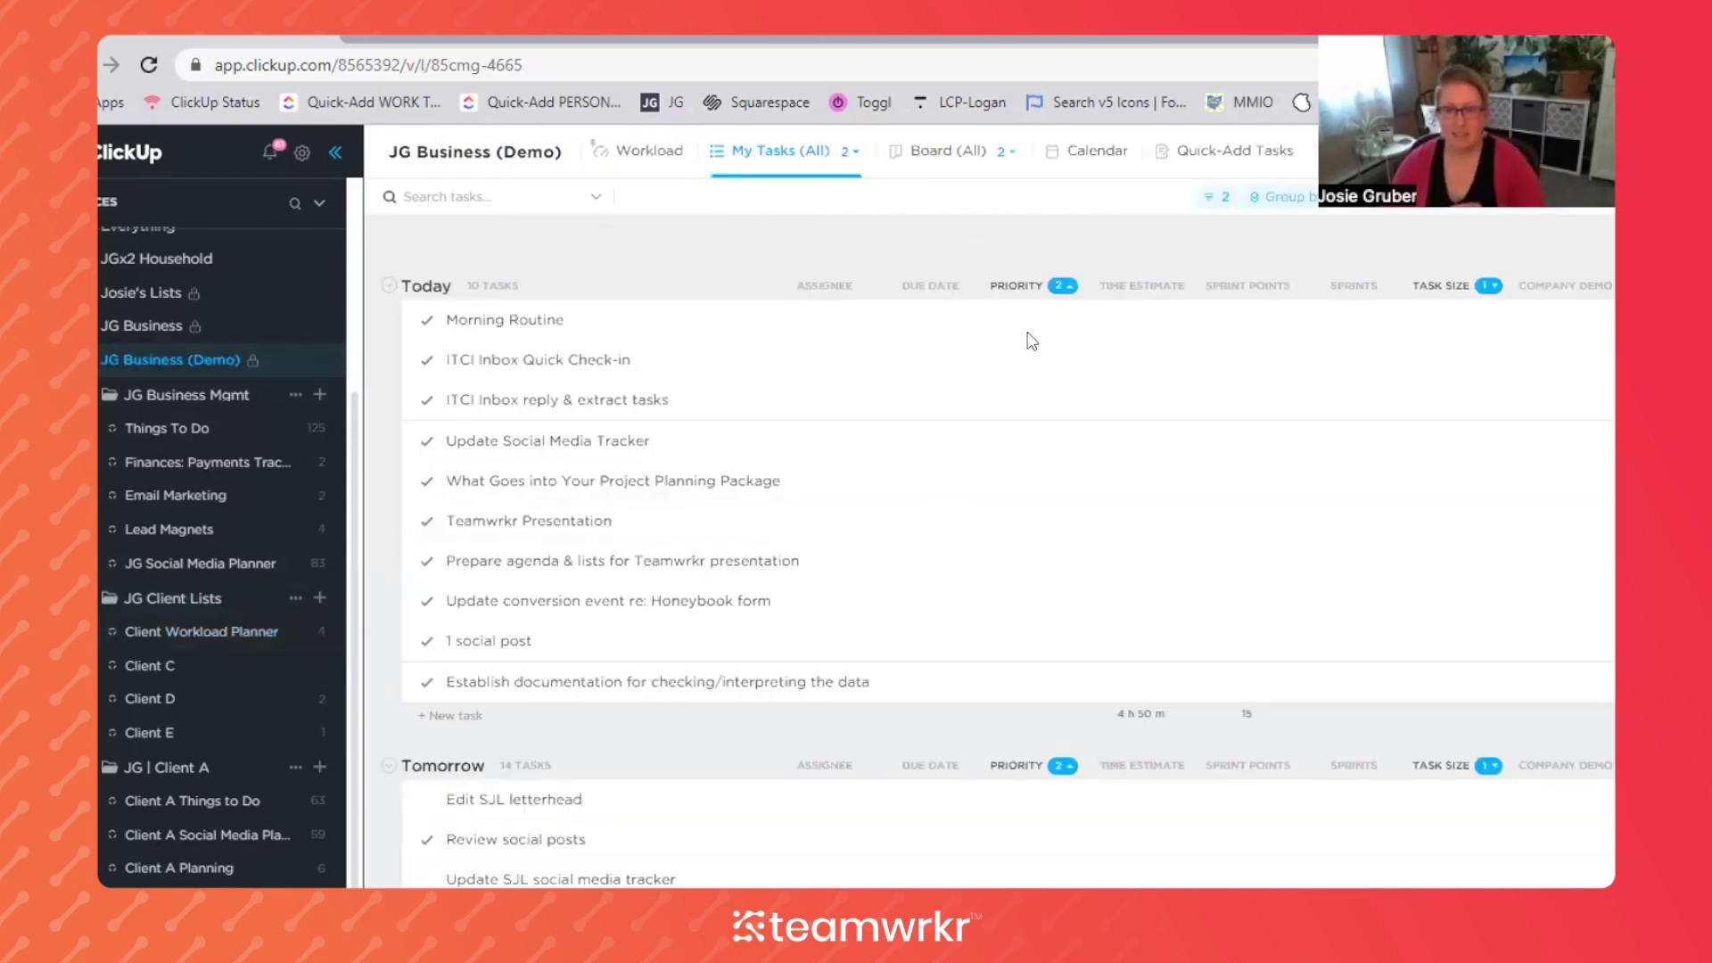
left_click(1246, 154)
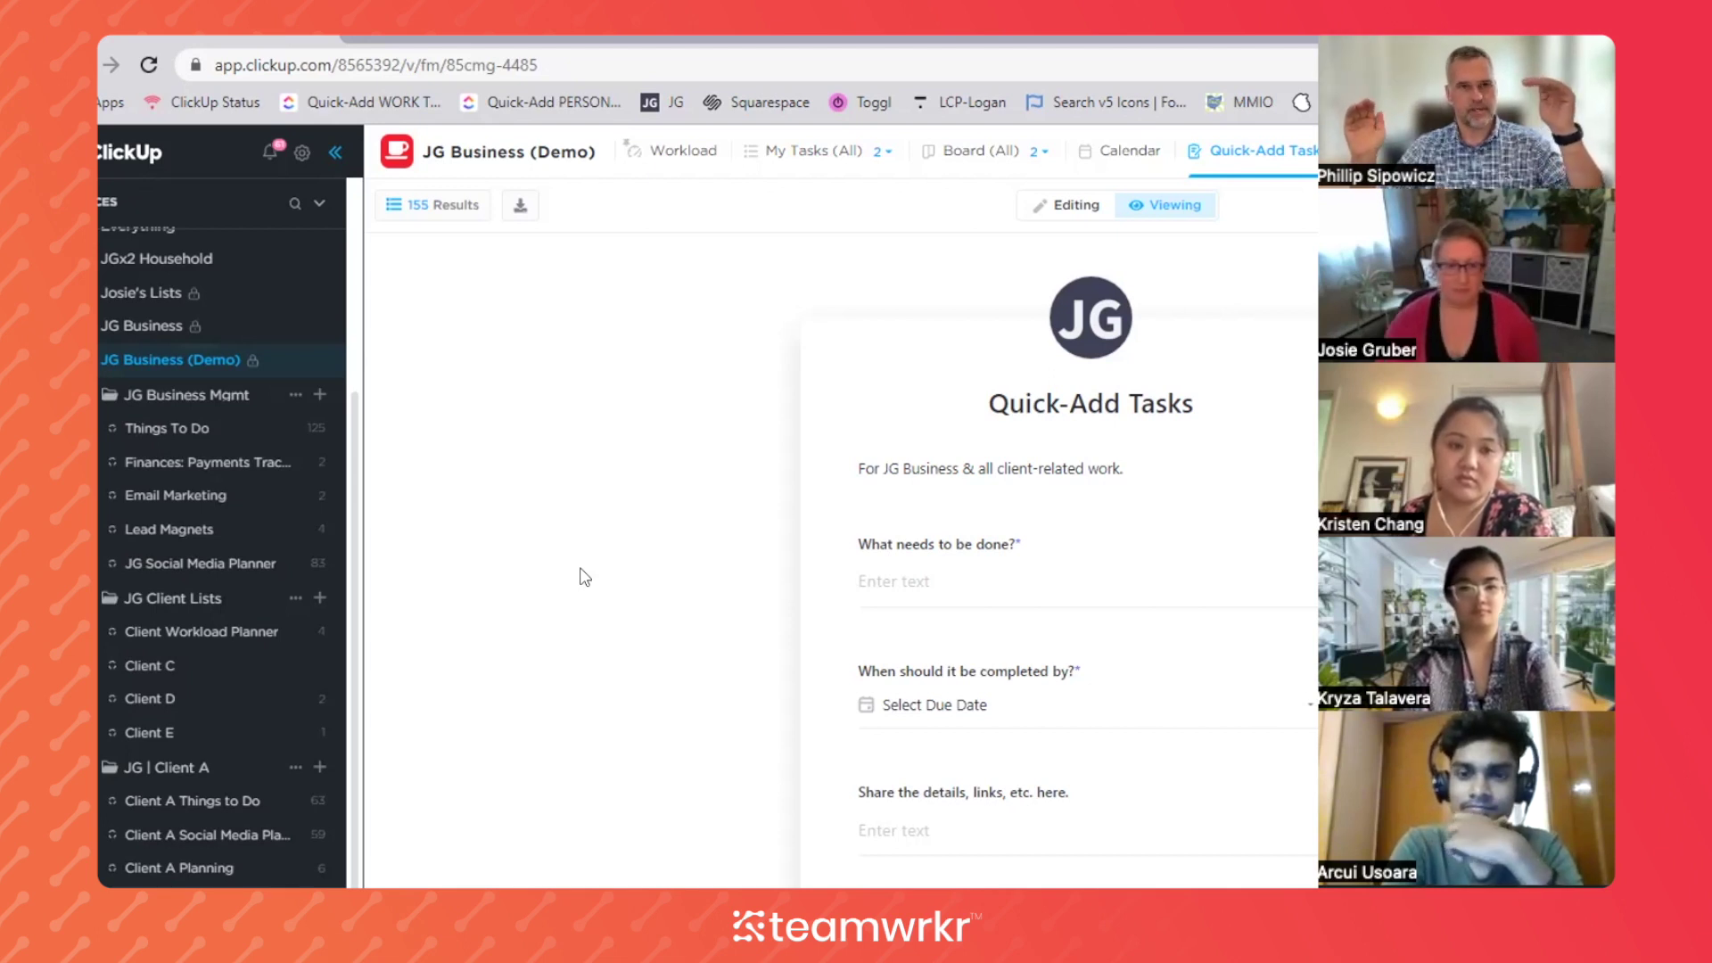
left_click(807, 156)
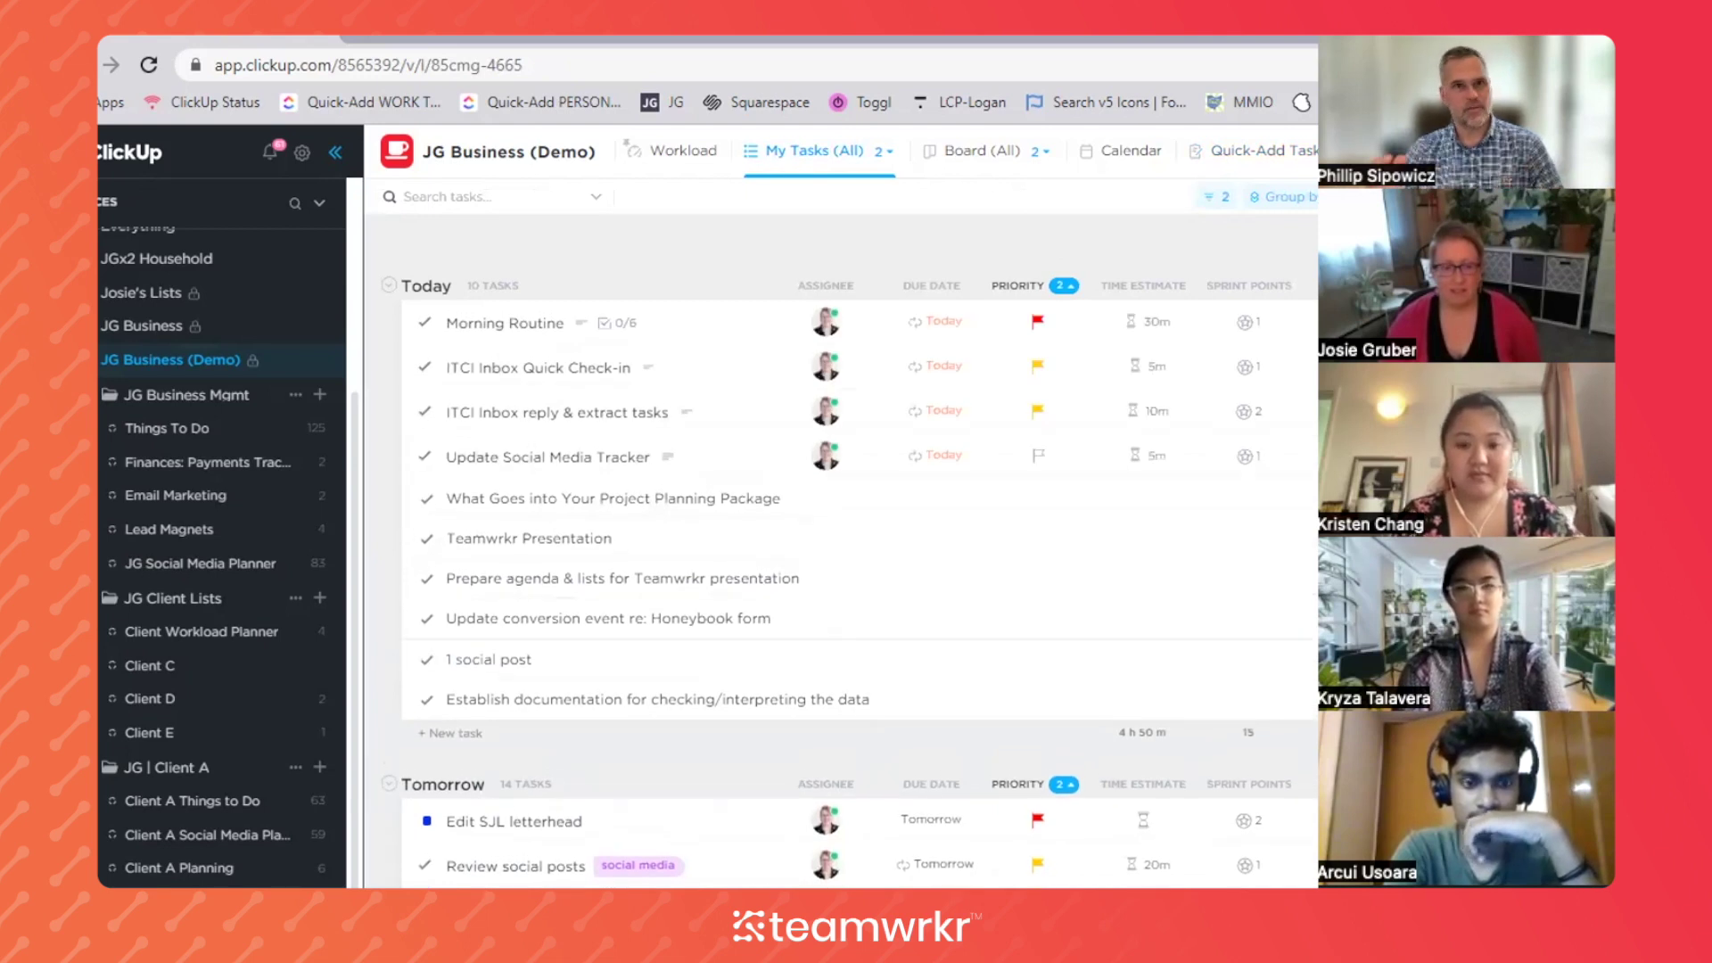
left_click(155, 431)
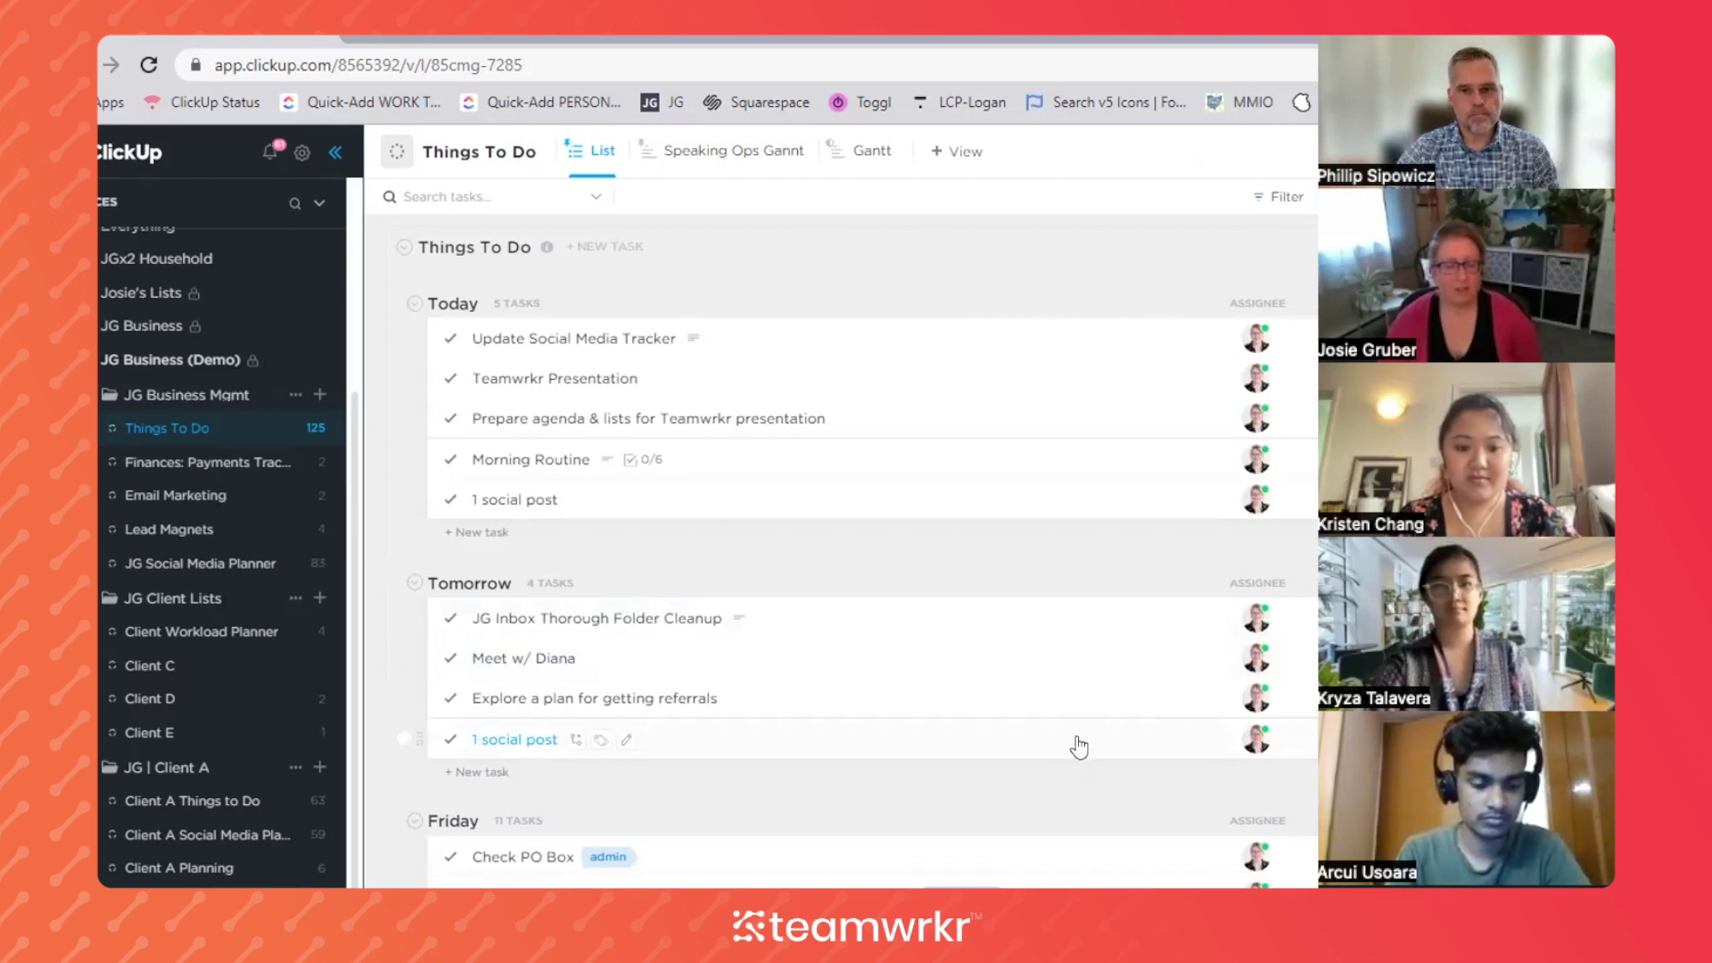
scroll(1079, 749, "down", 2)
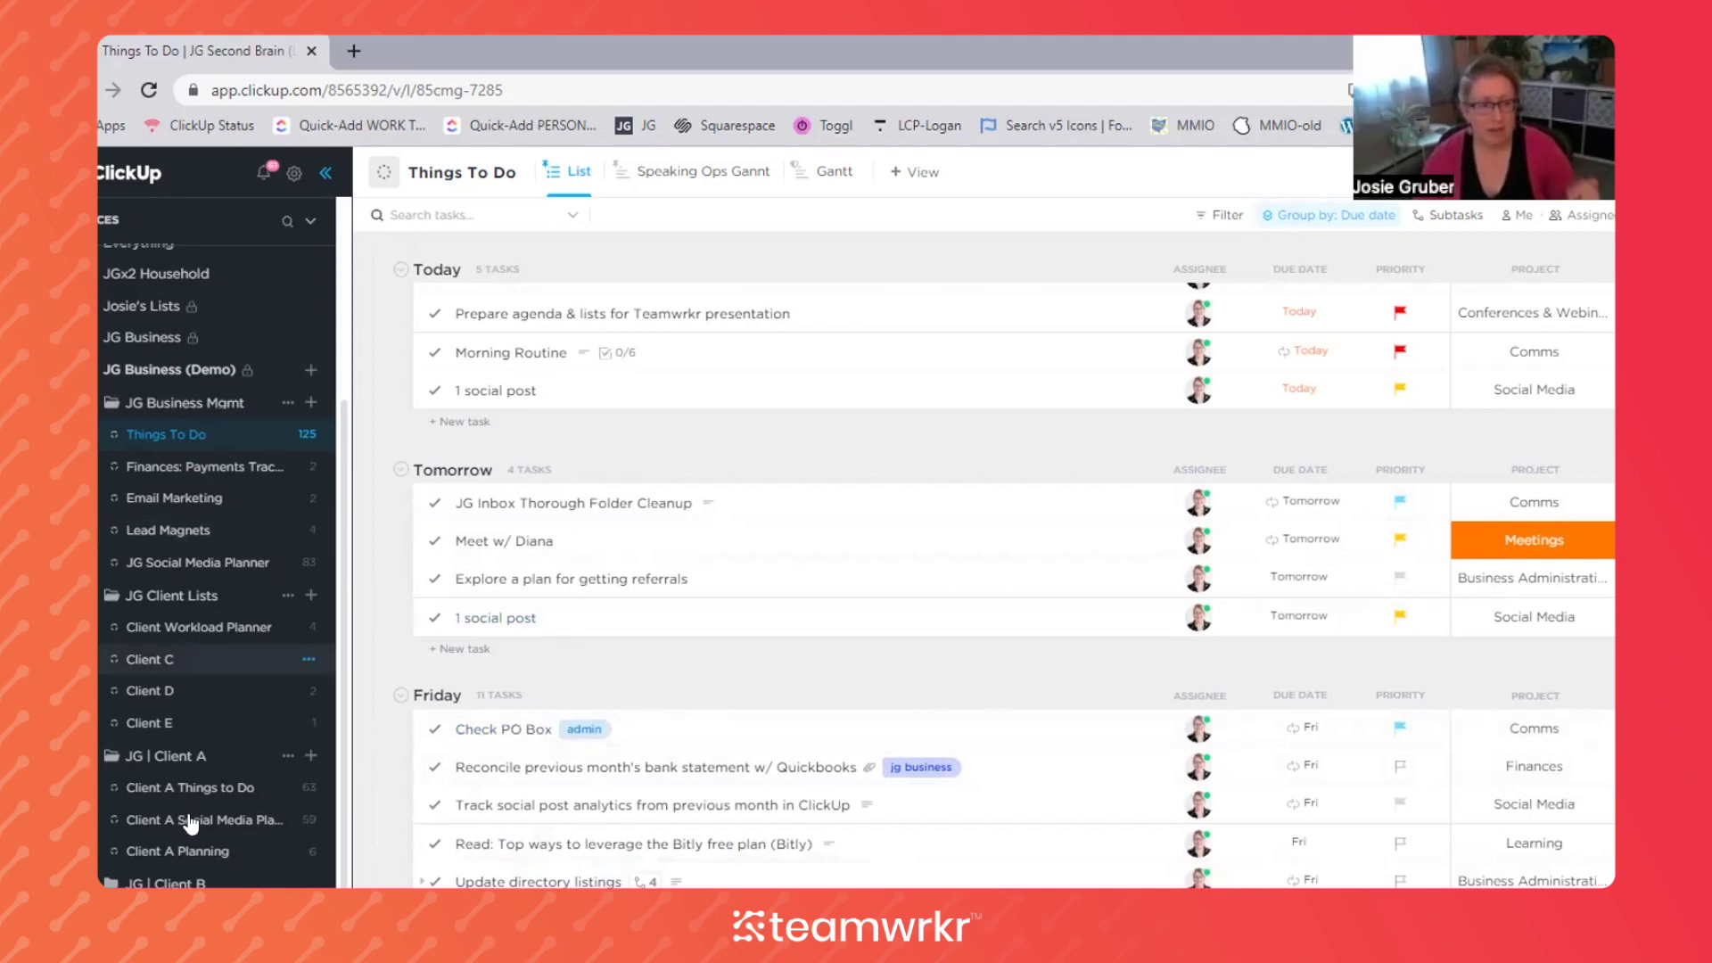
Filter the JG Social Media Planner's All Posts board to show posts whose tag is reuse
left_click(213, 551)
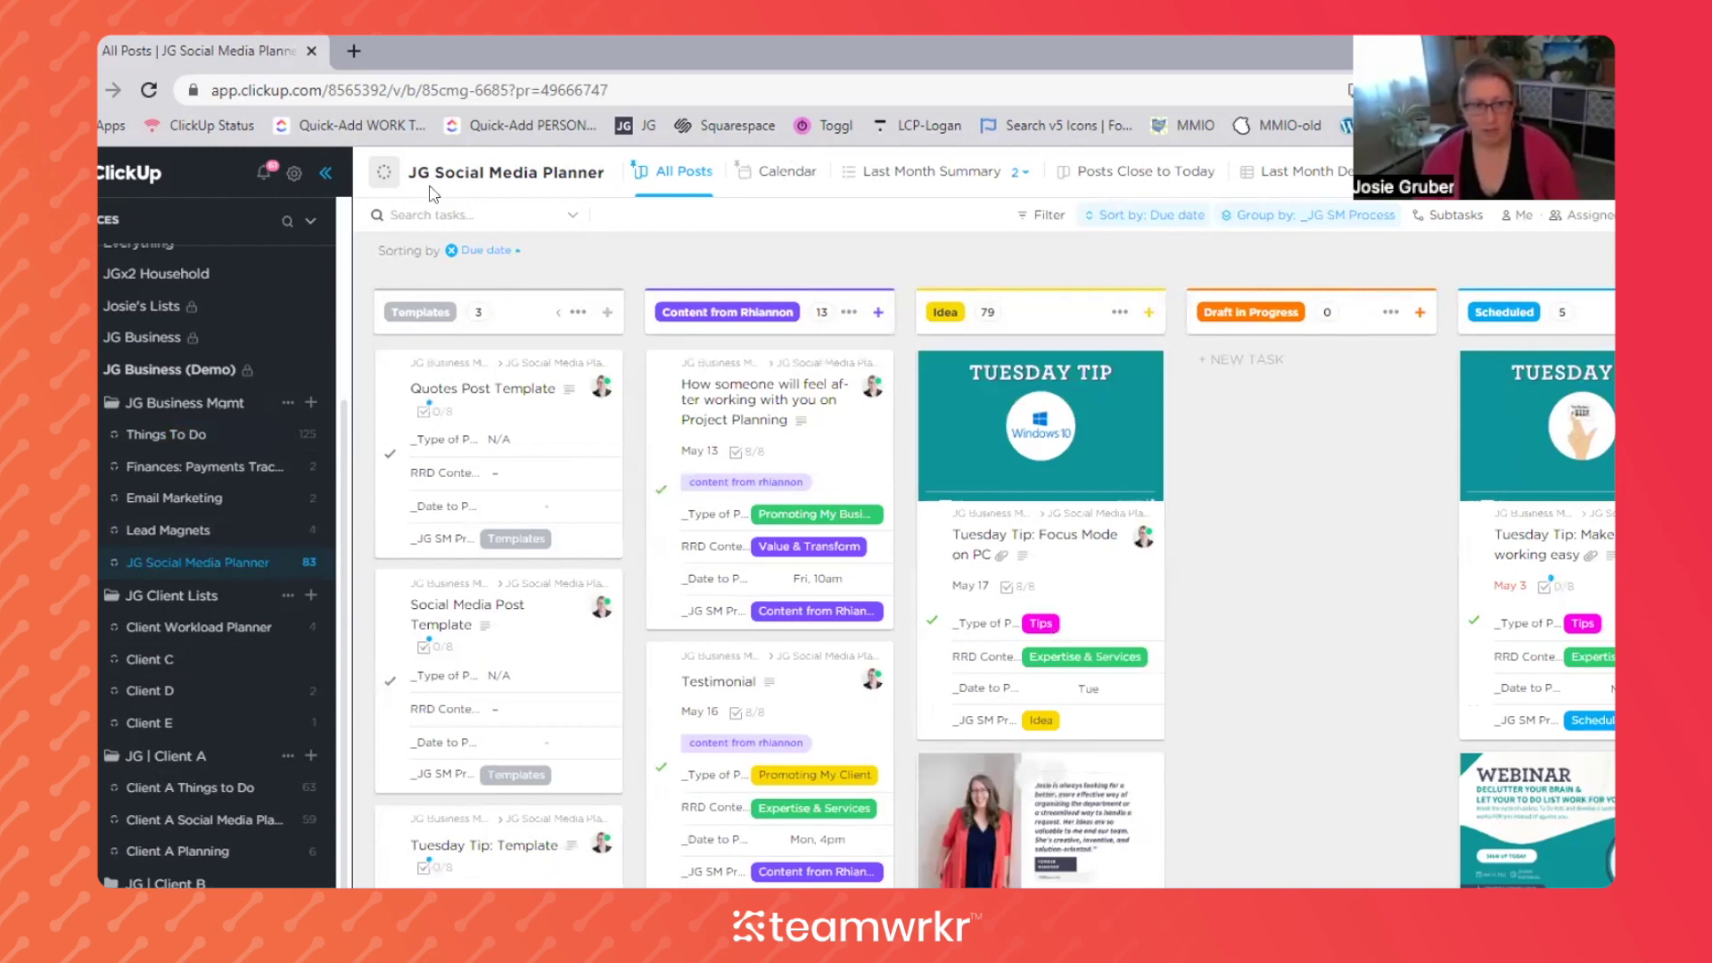
left_click(444, 214)
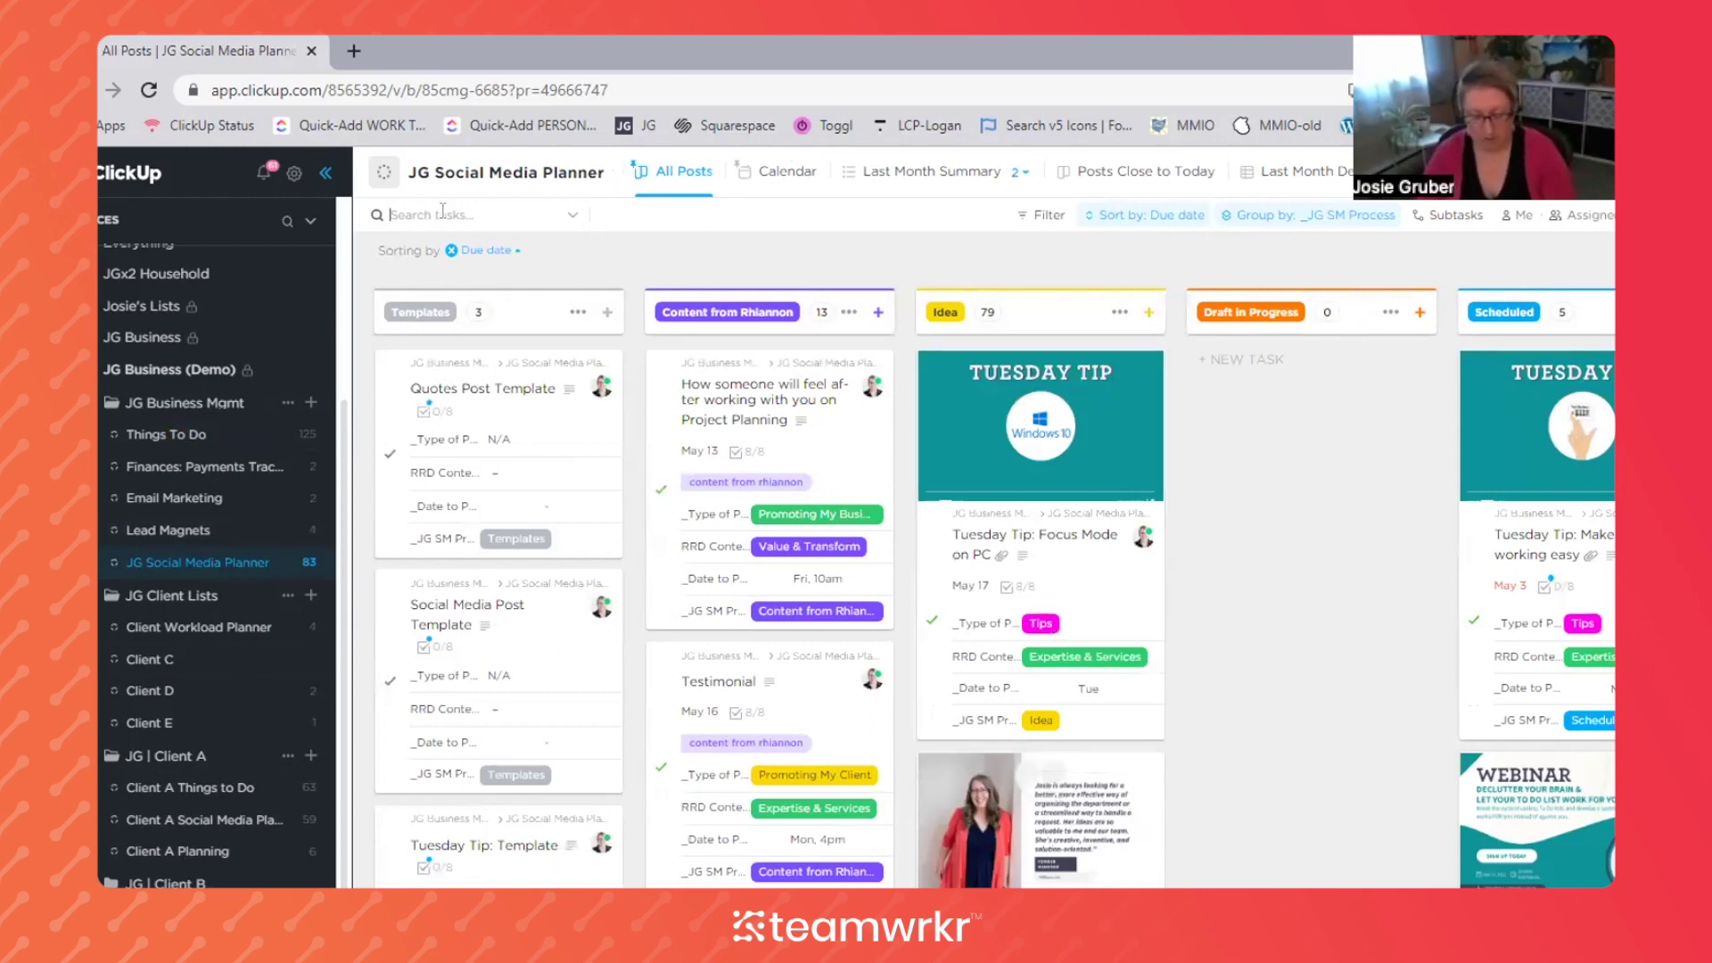
left_click(1062, 221)
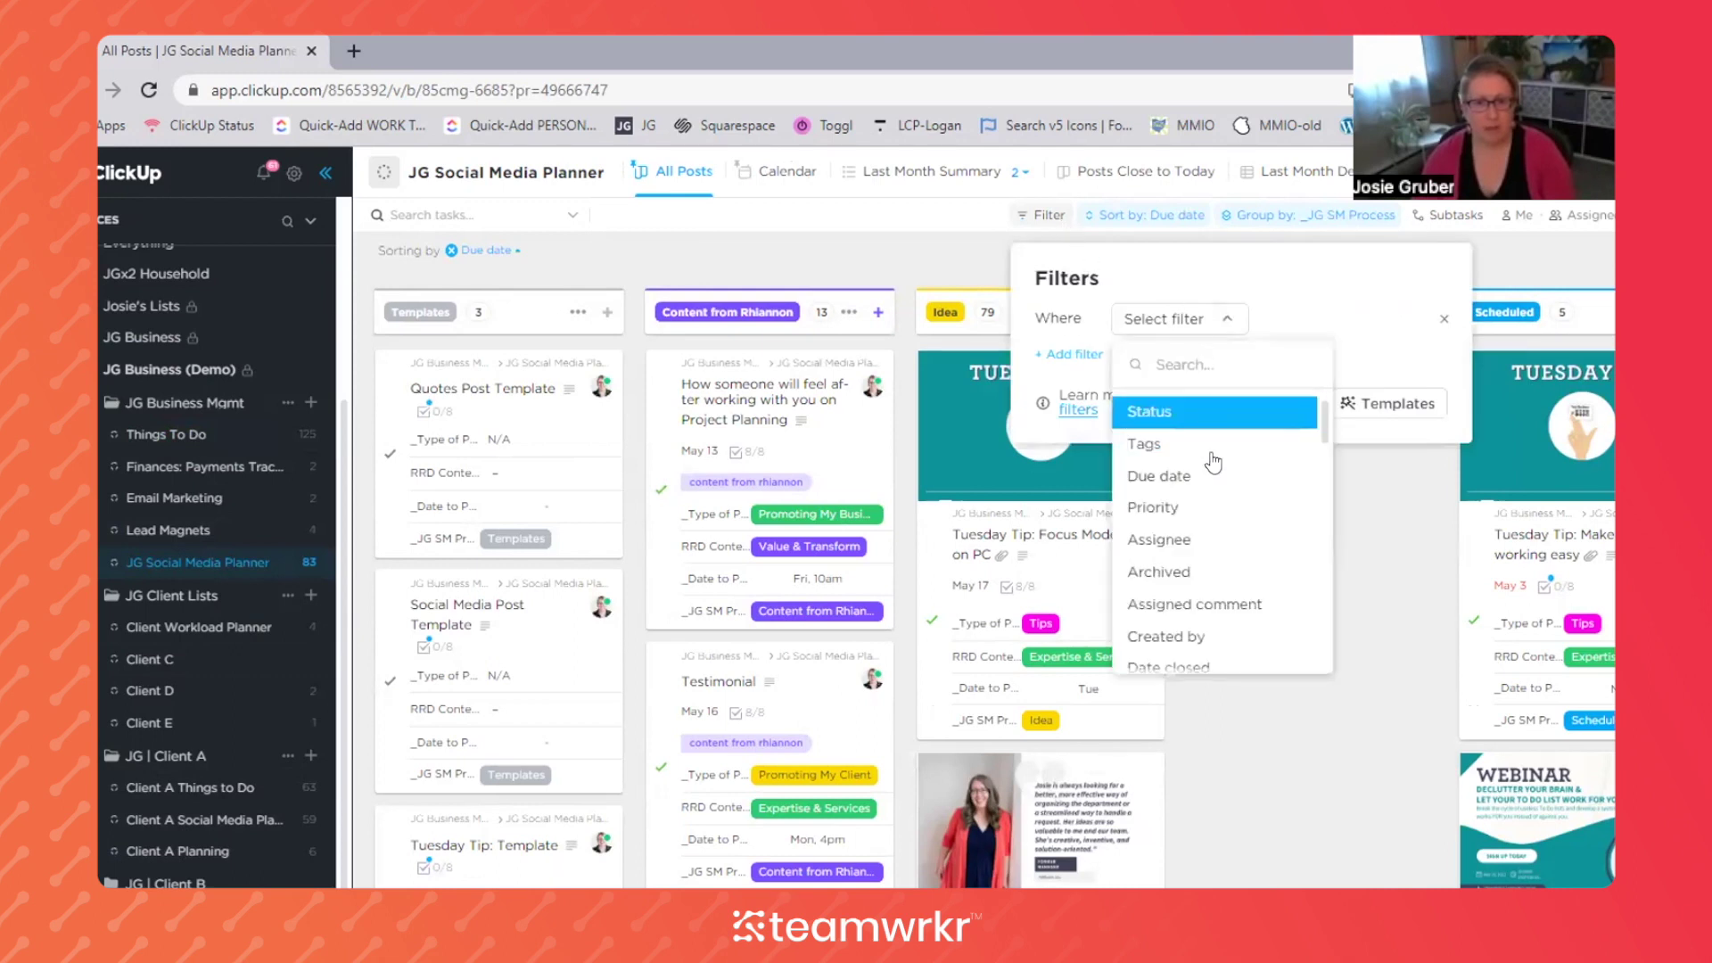
left_click(1175, 446)
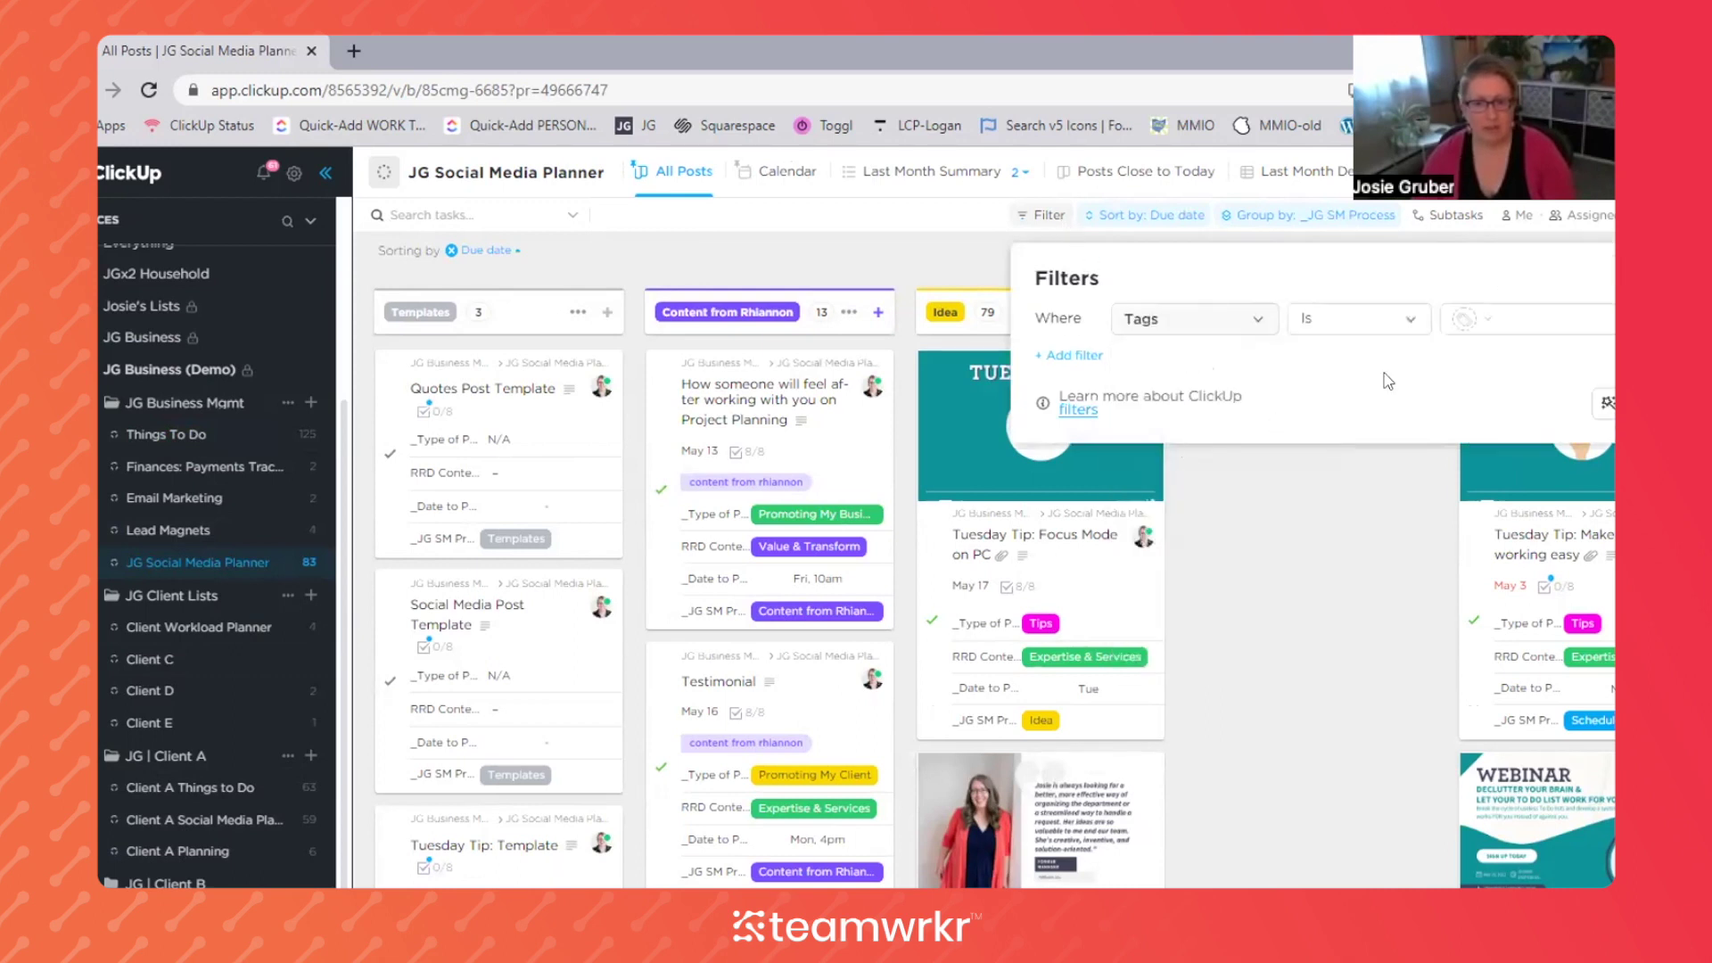
left_click(1525, 326)
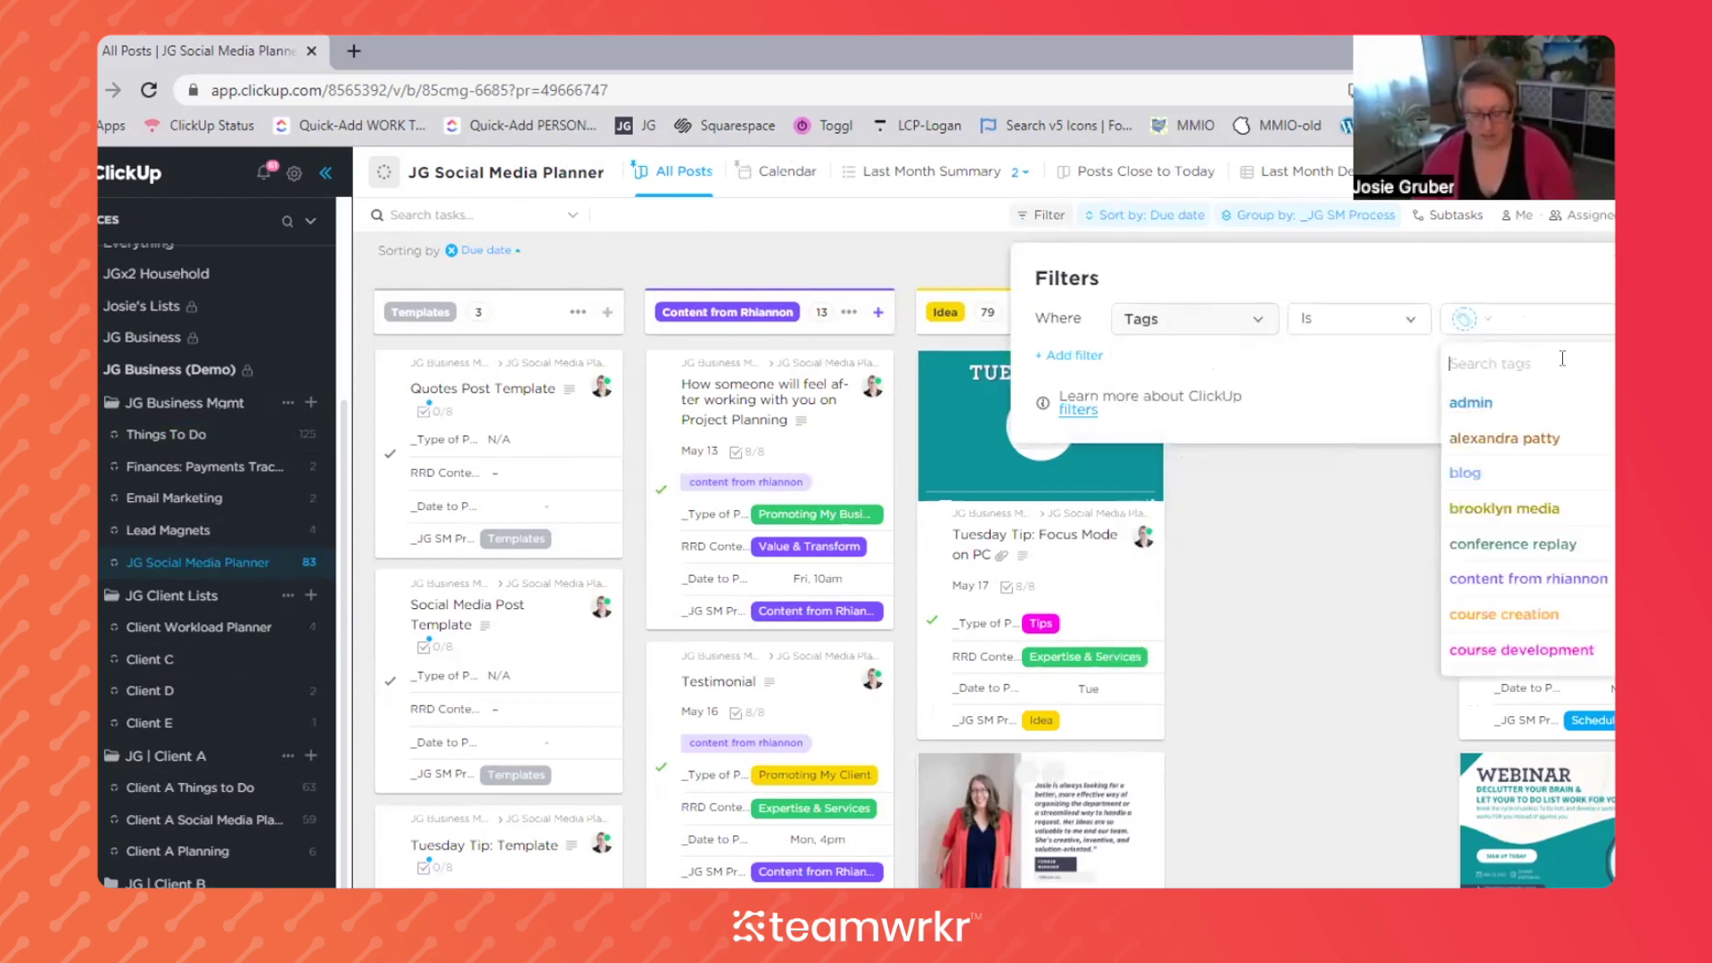
type("reu")
left_click(1473, 403)
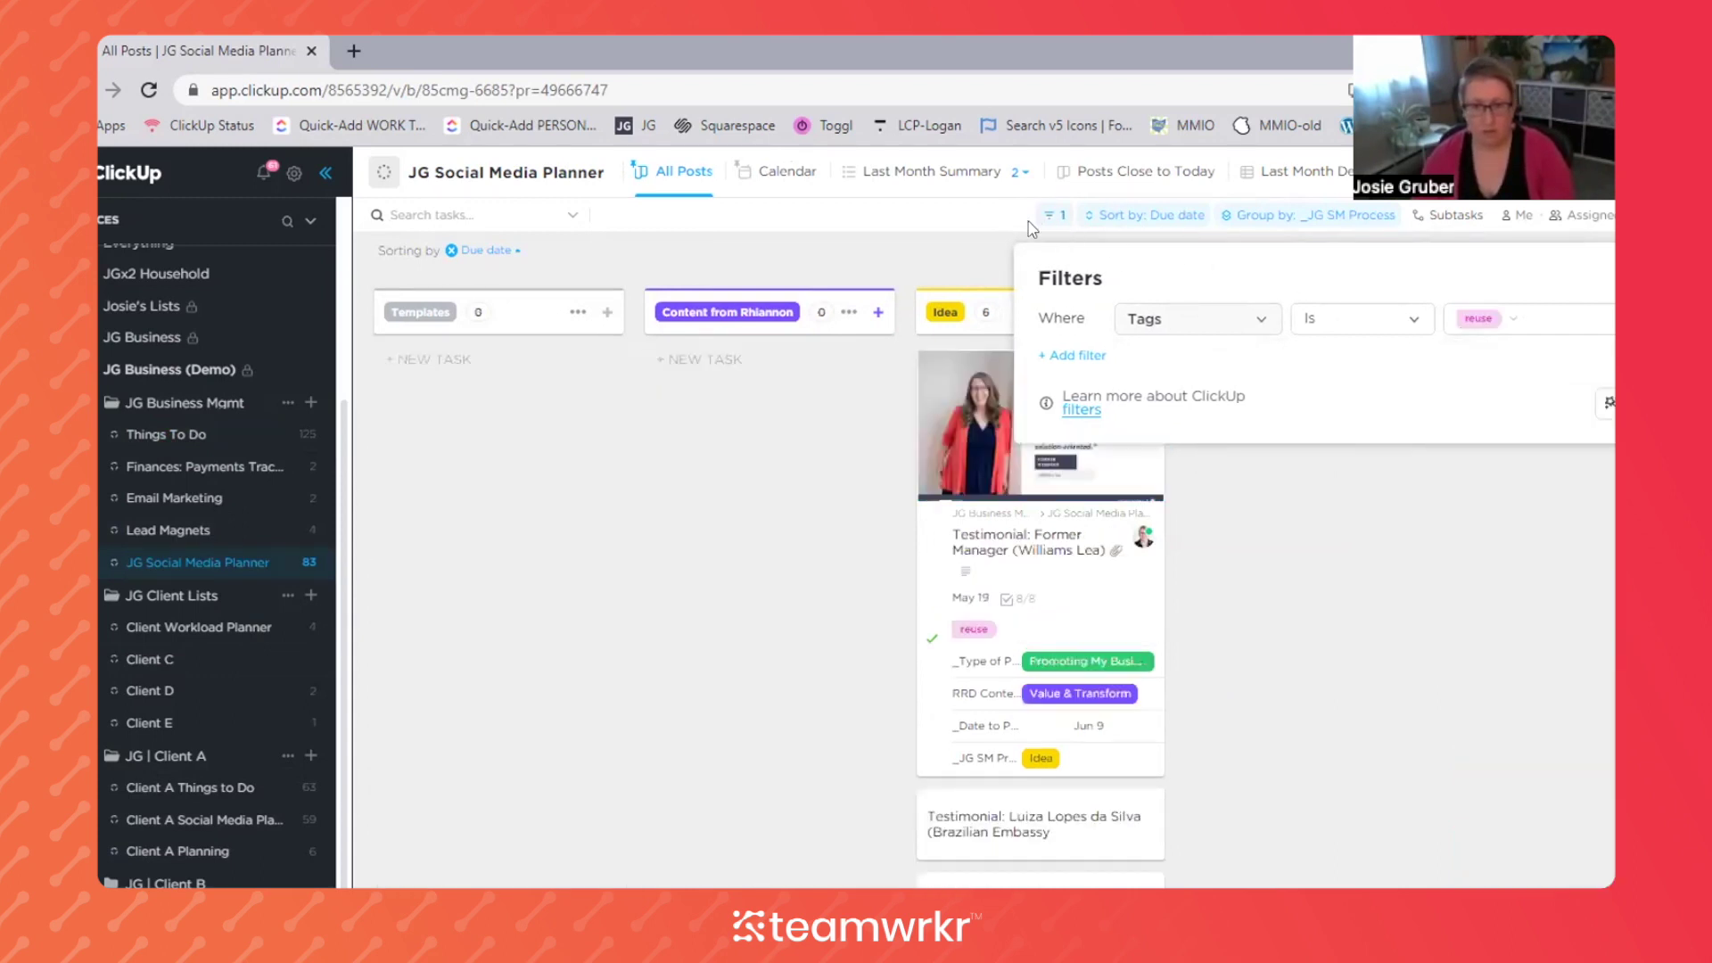
left_click(1224, 809)
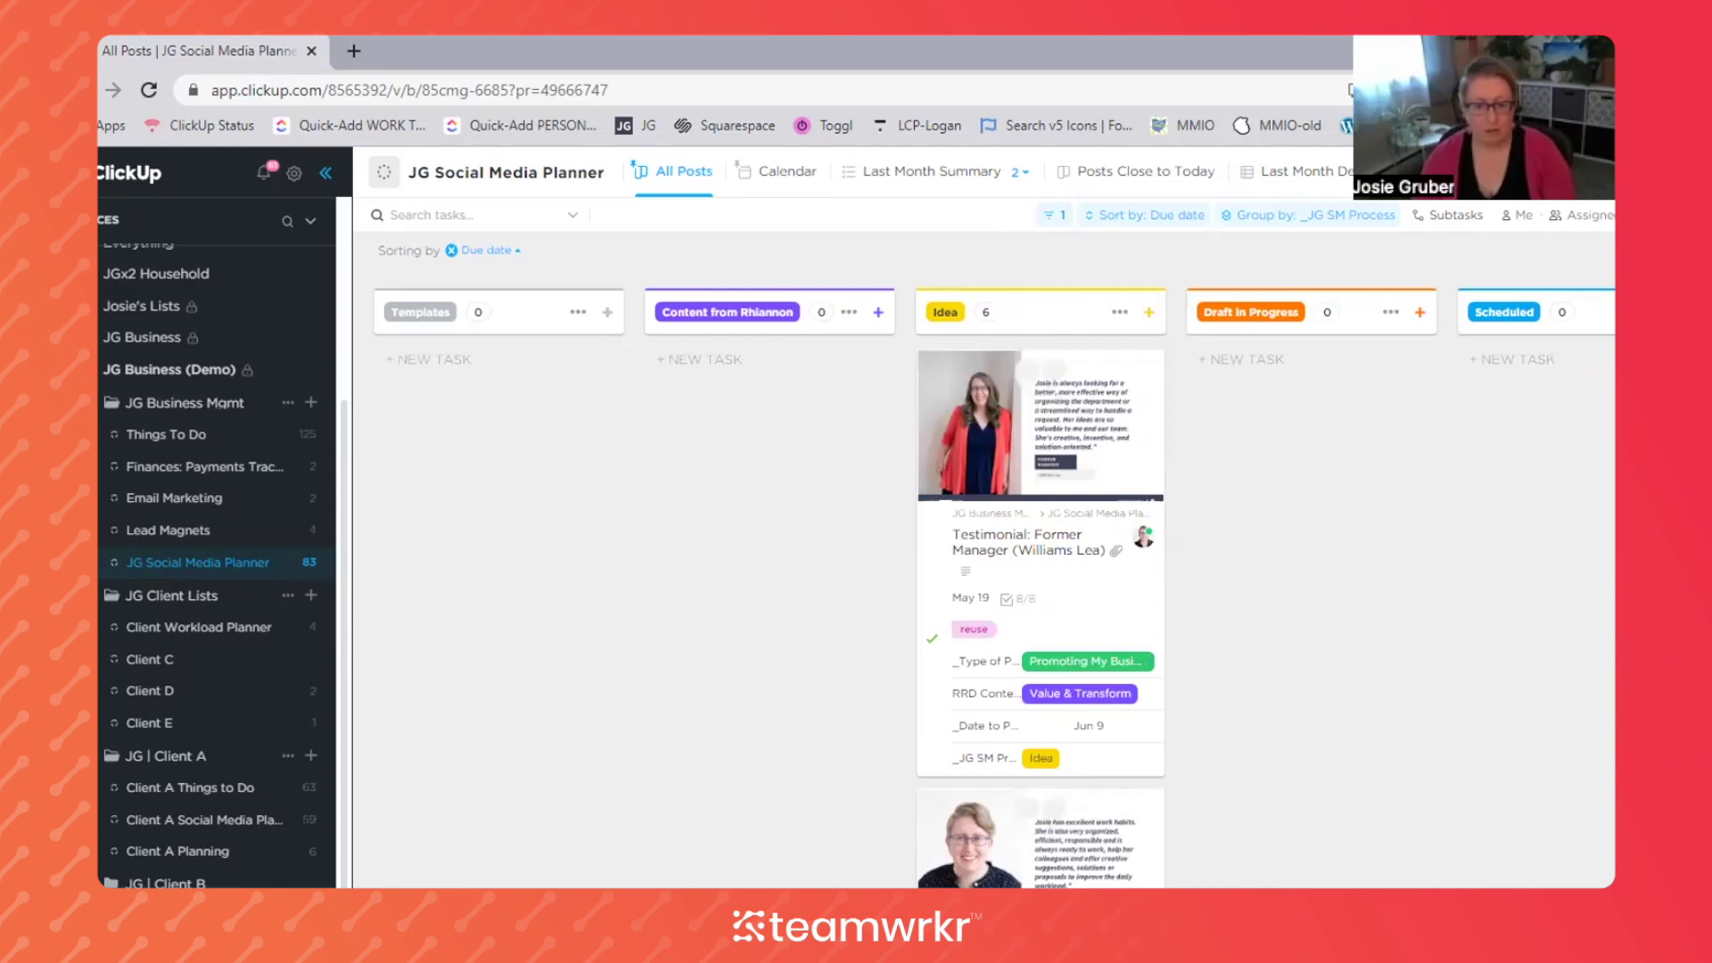
Look through the filtered reuse posts across the board, especially the cards in the Posted column
scroll(1302, 607, "right", 7)
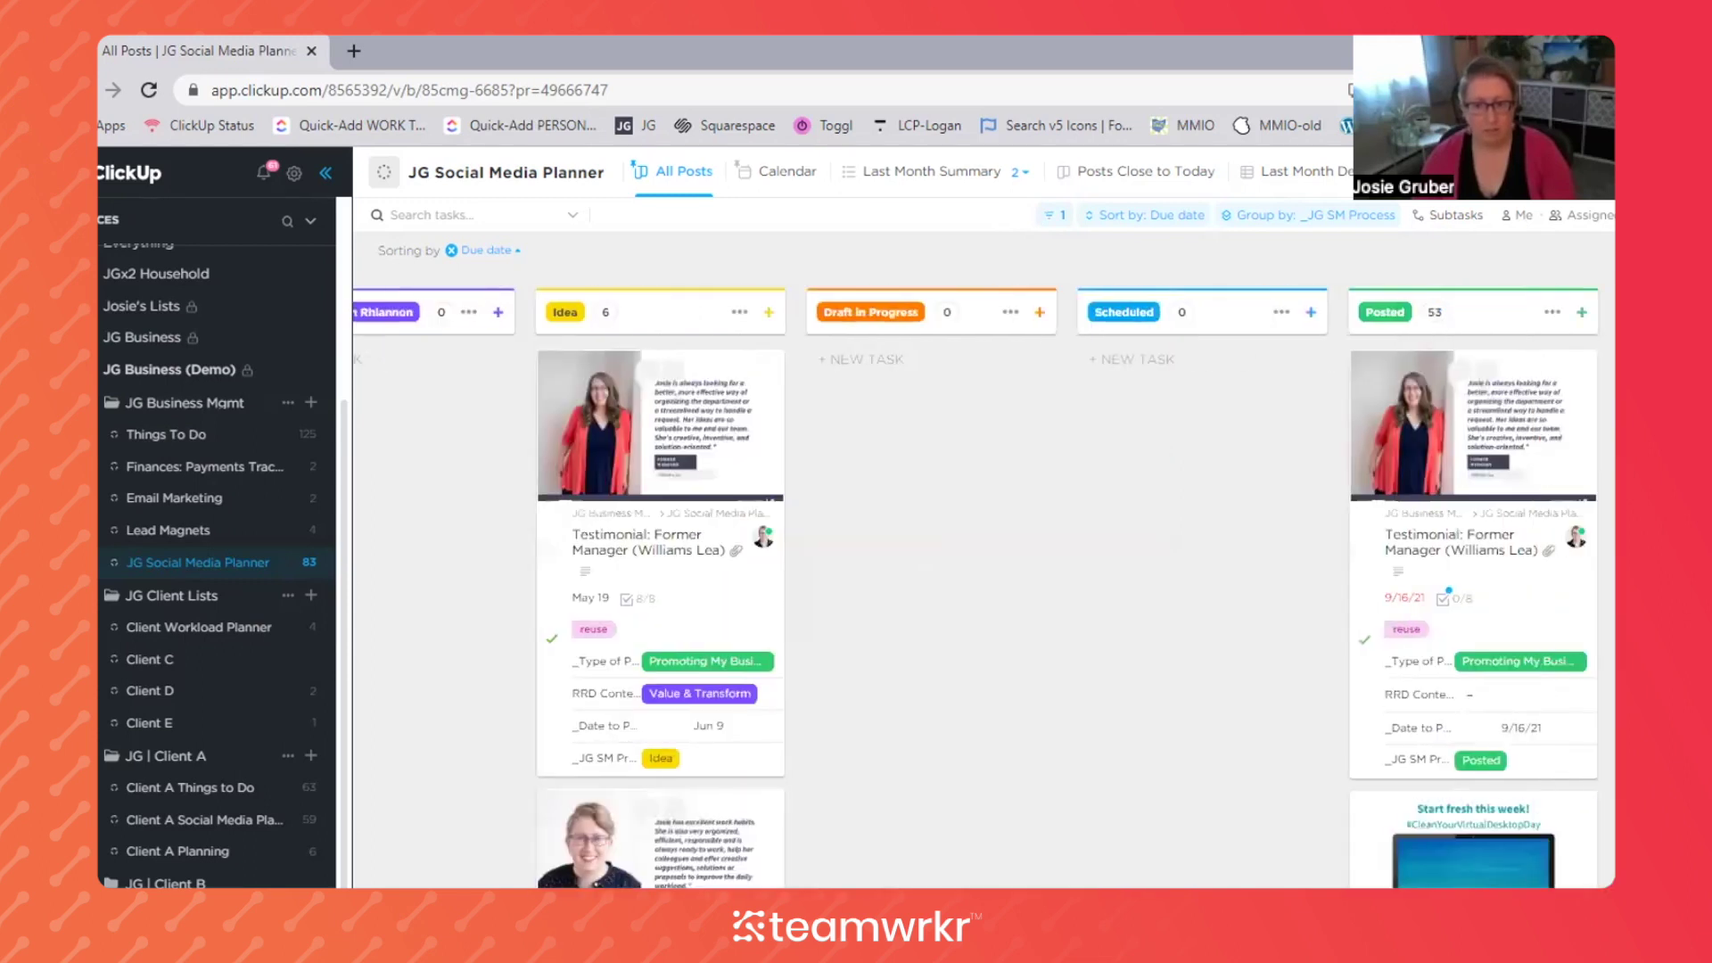
scroll(1302, 607, "down", 2)
scroll(1303, 607, "down", 5)
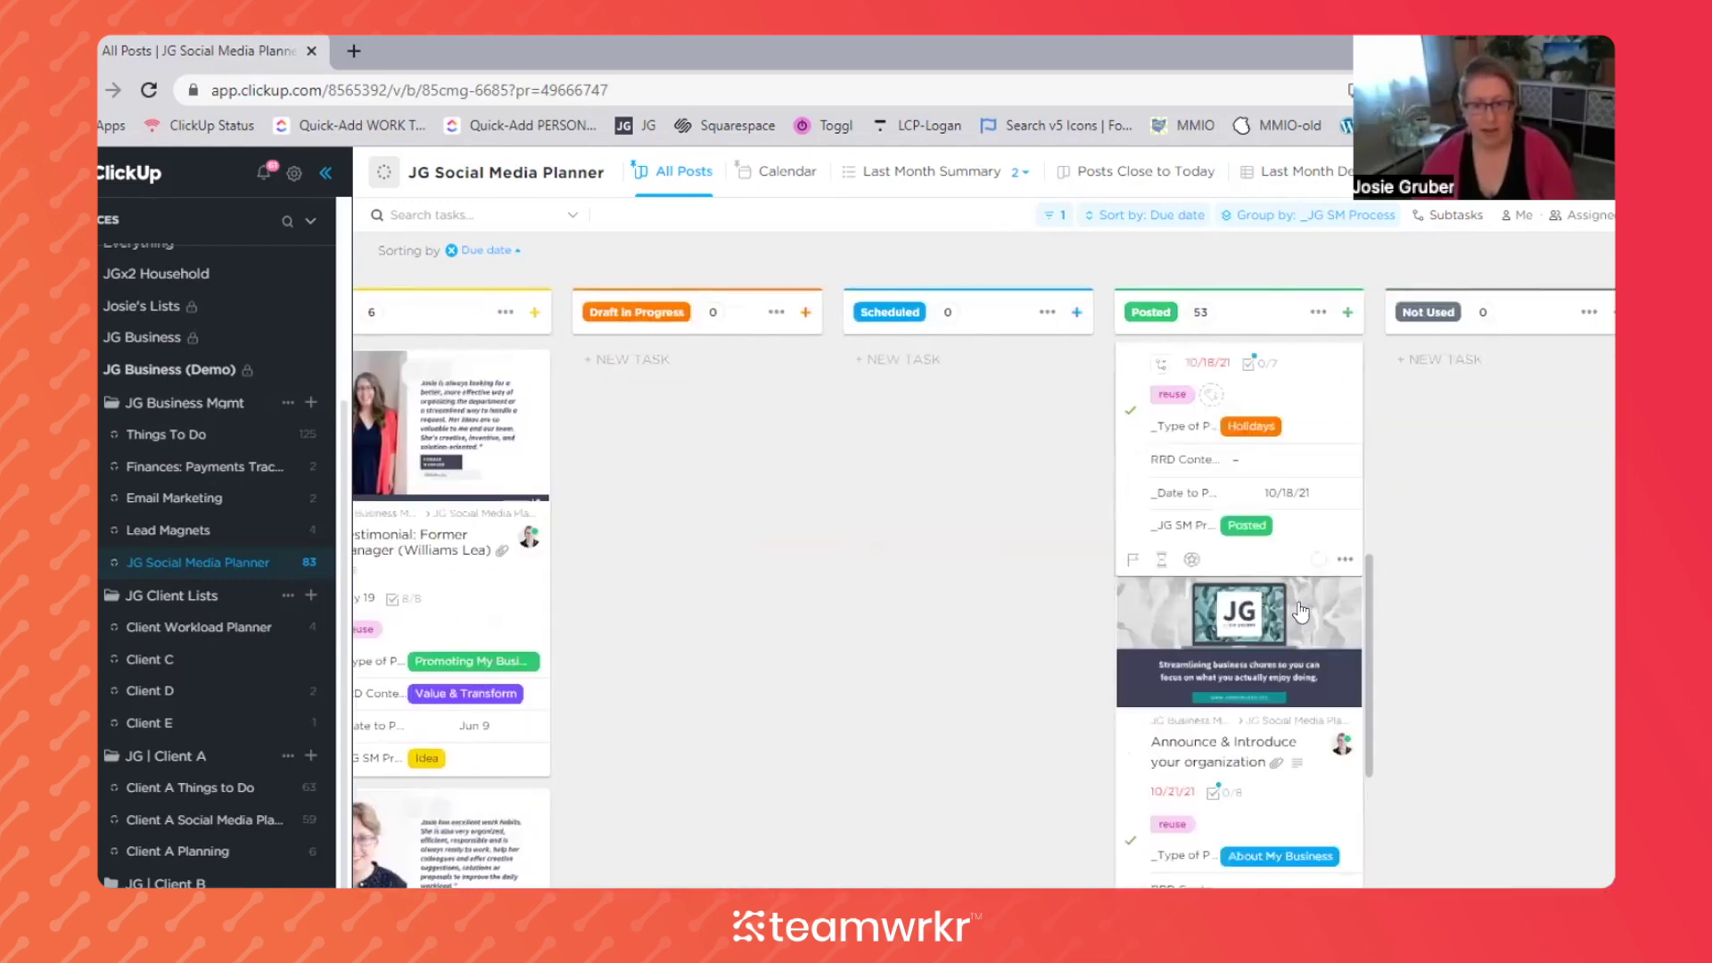
scroll(1248, 642, "down", 3)
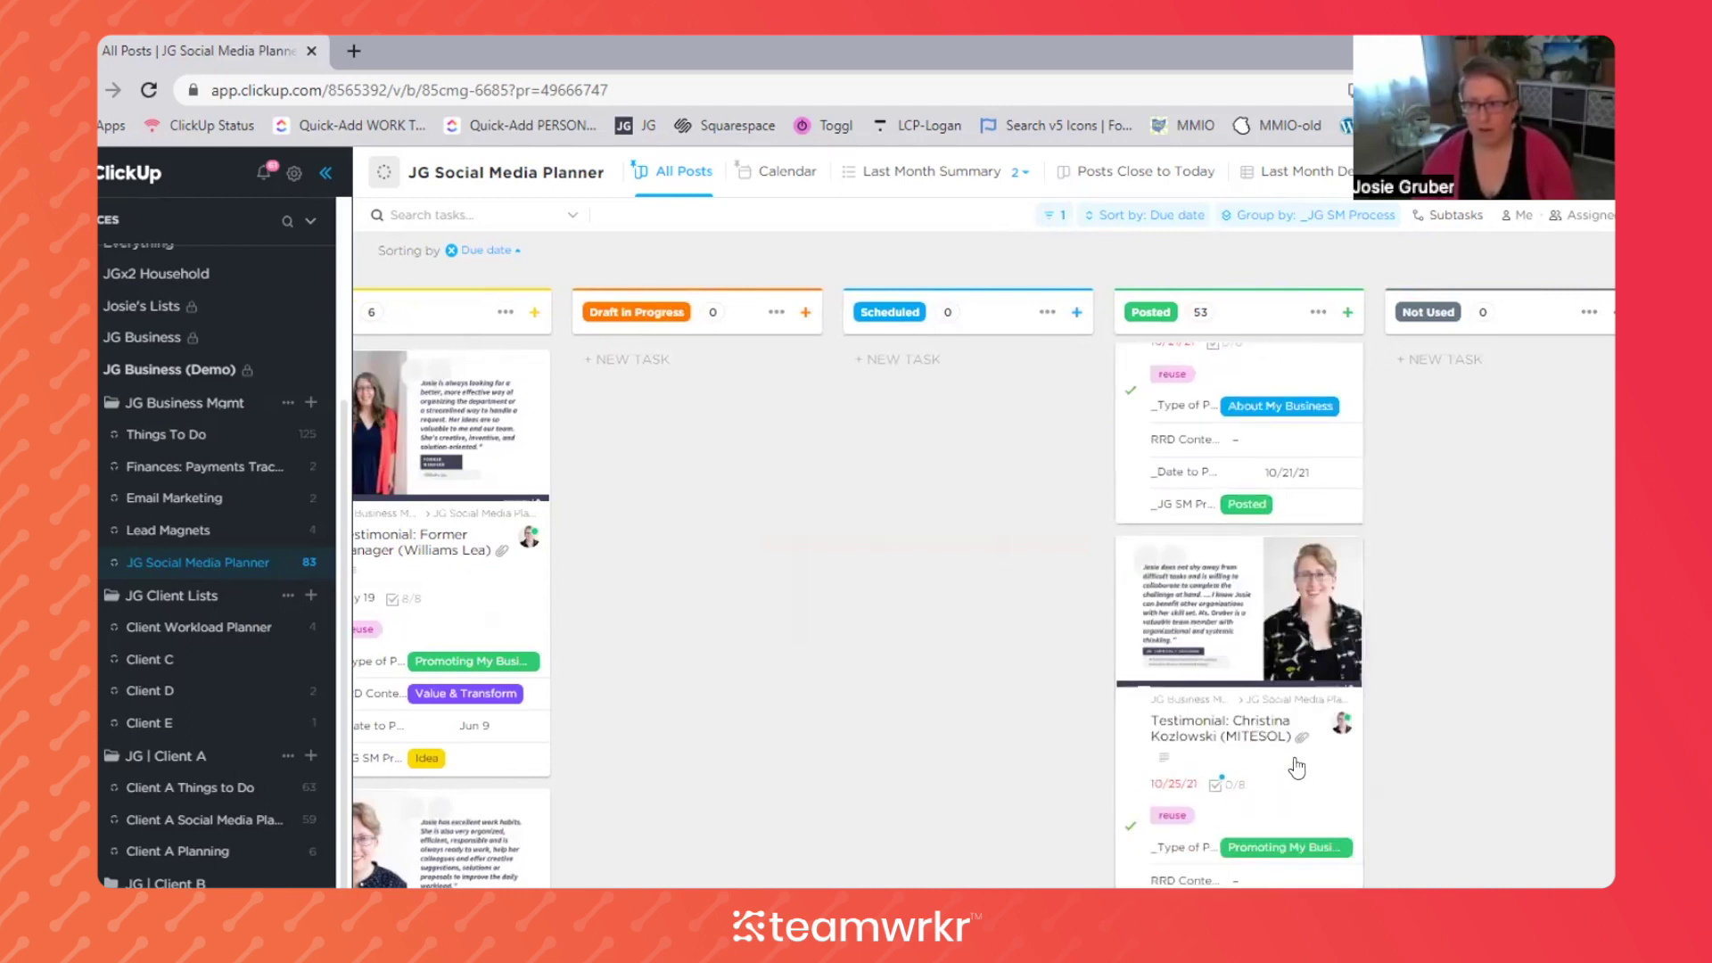
scroll(1299, 749, "down", 3)
scroll(1239, 624, "up", 8)
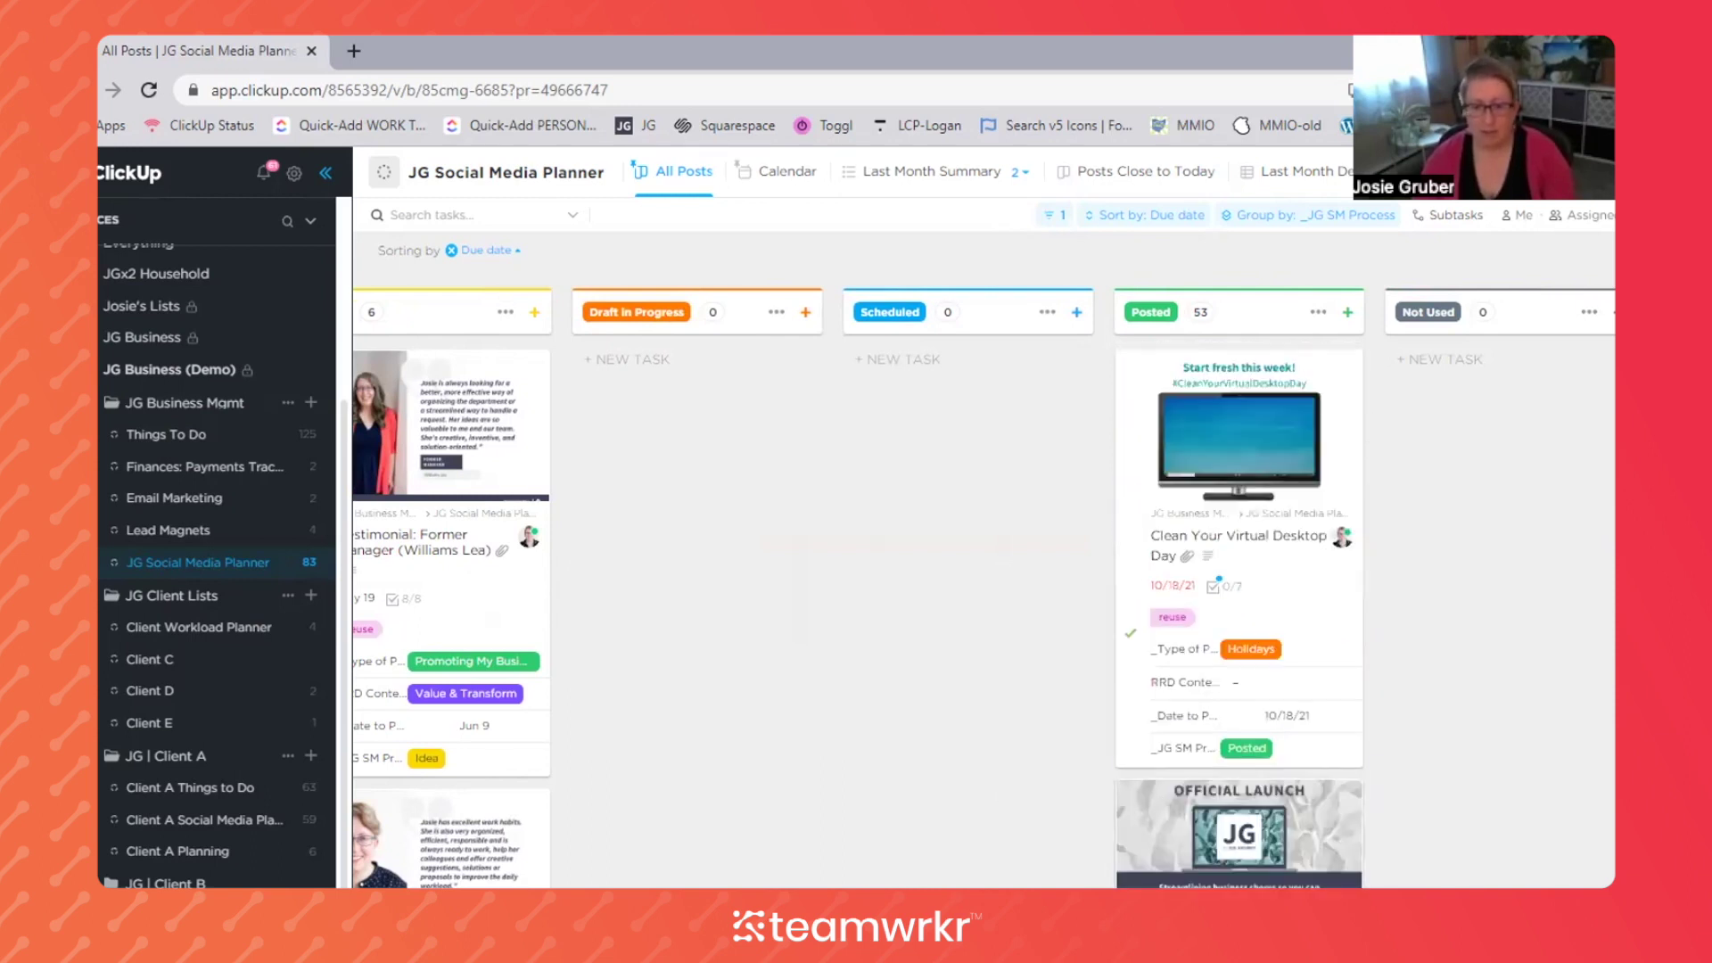
scroll(981, 580, "left", 5)
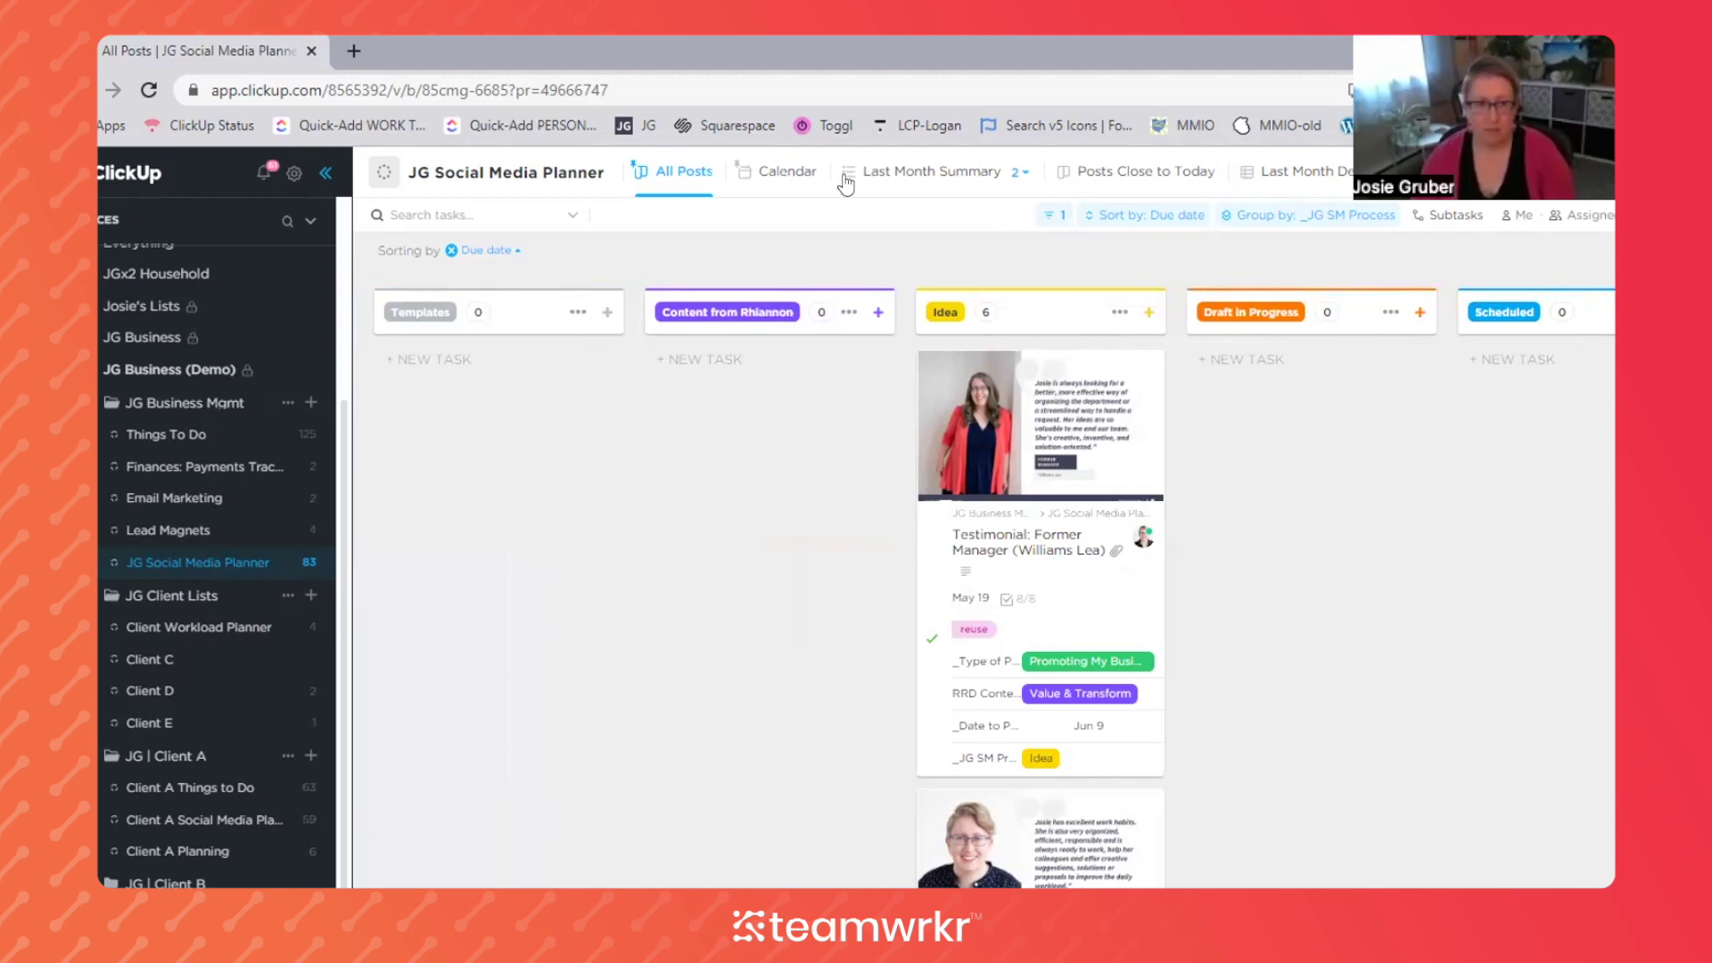
Add the data entry, debrief and course development tags to the Teamwrkr Presentation task in JG Business (Demo)
left_click(149, 435)
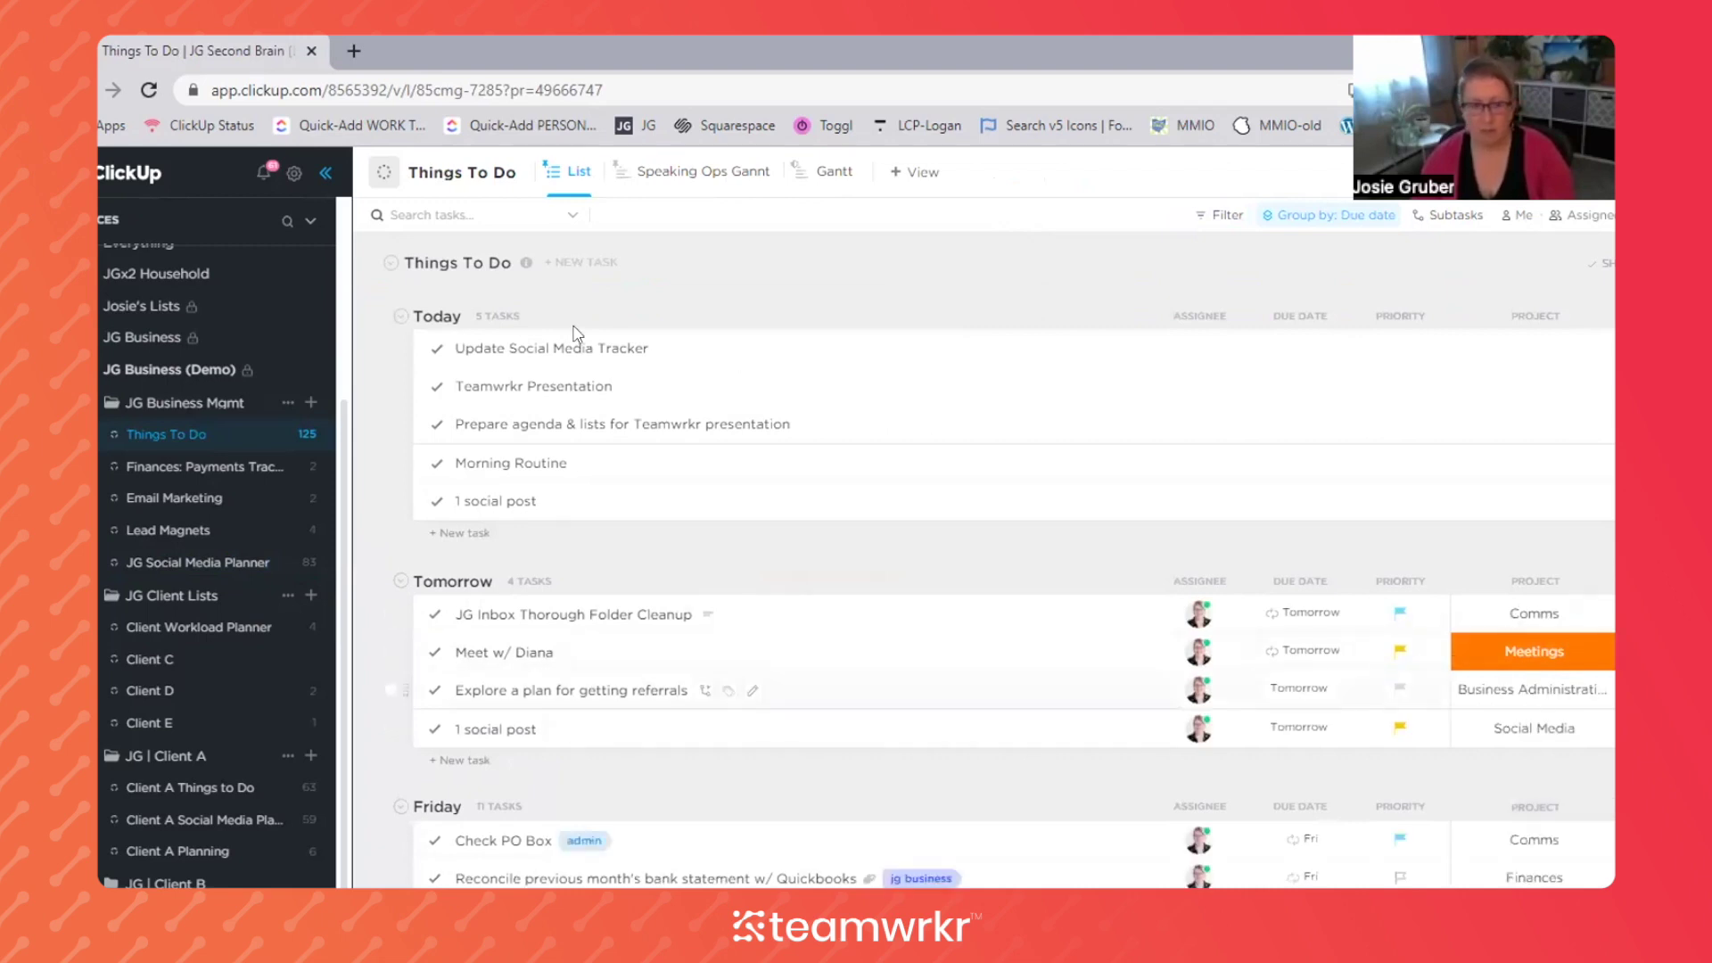
left_click(157, 371)
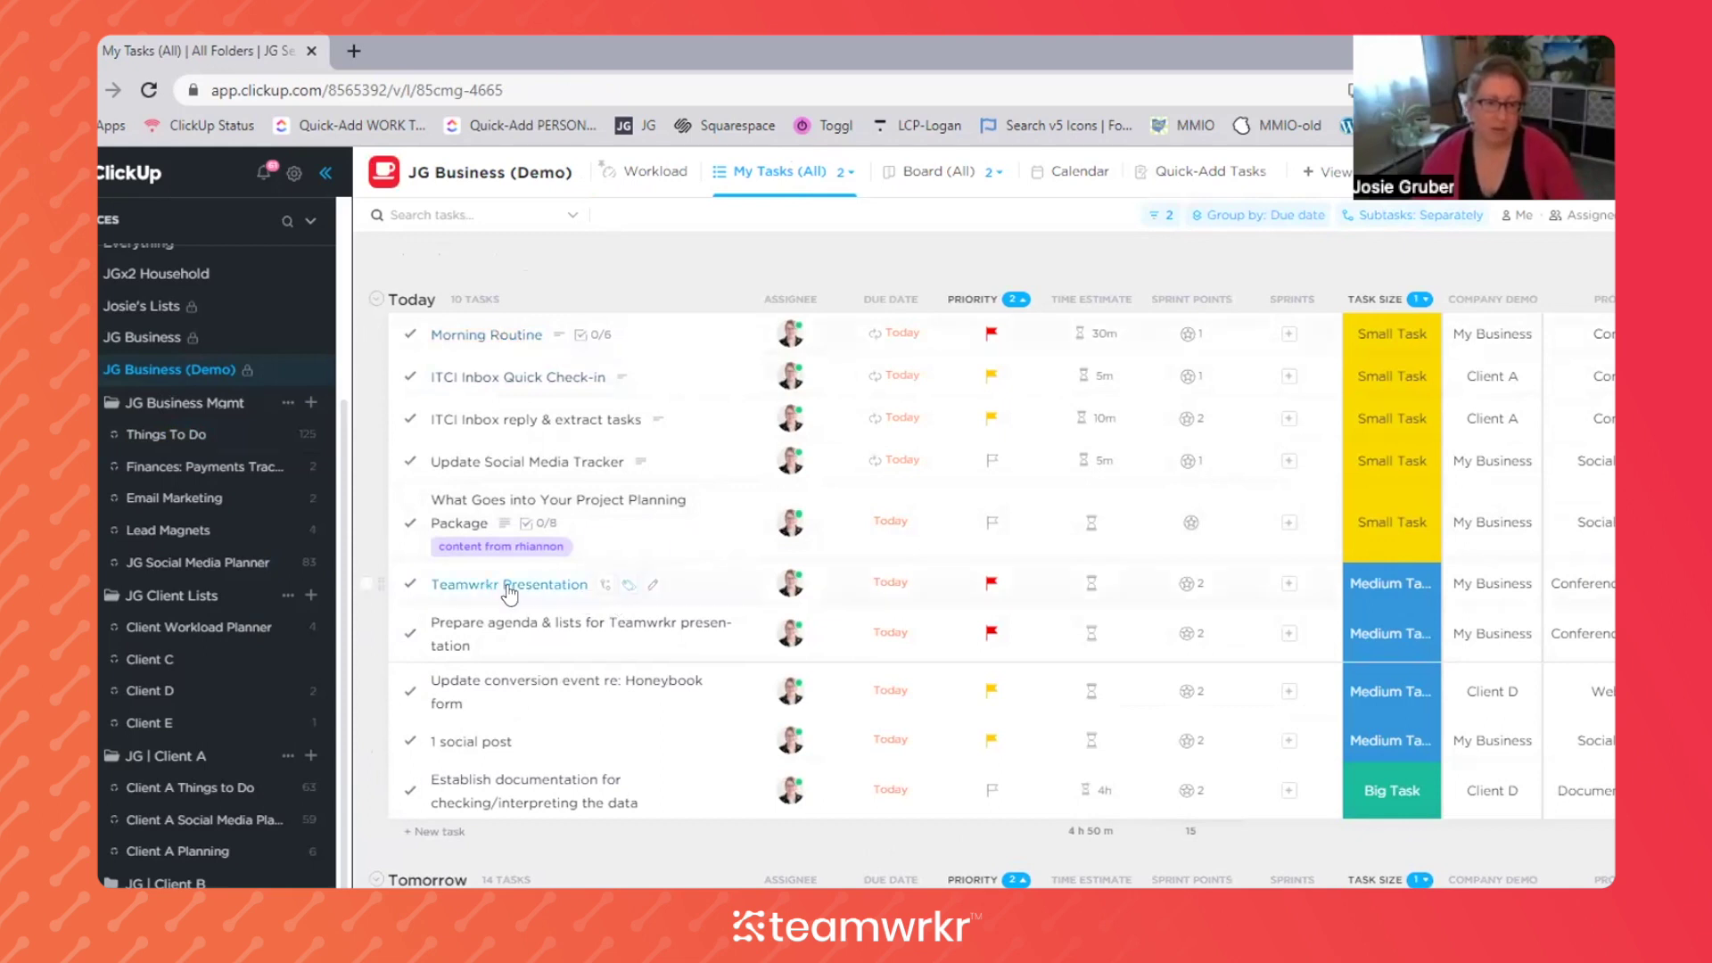
left_click(629, 587)
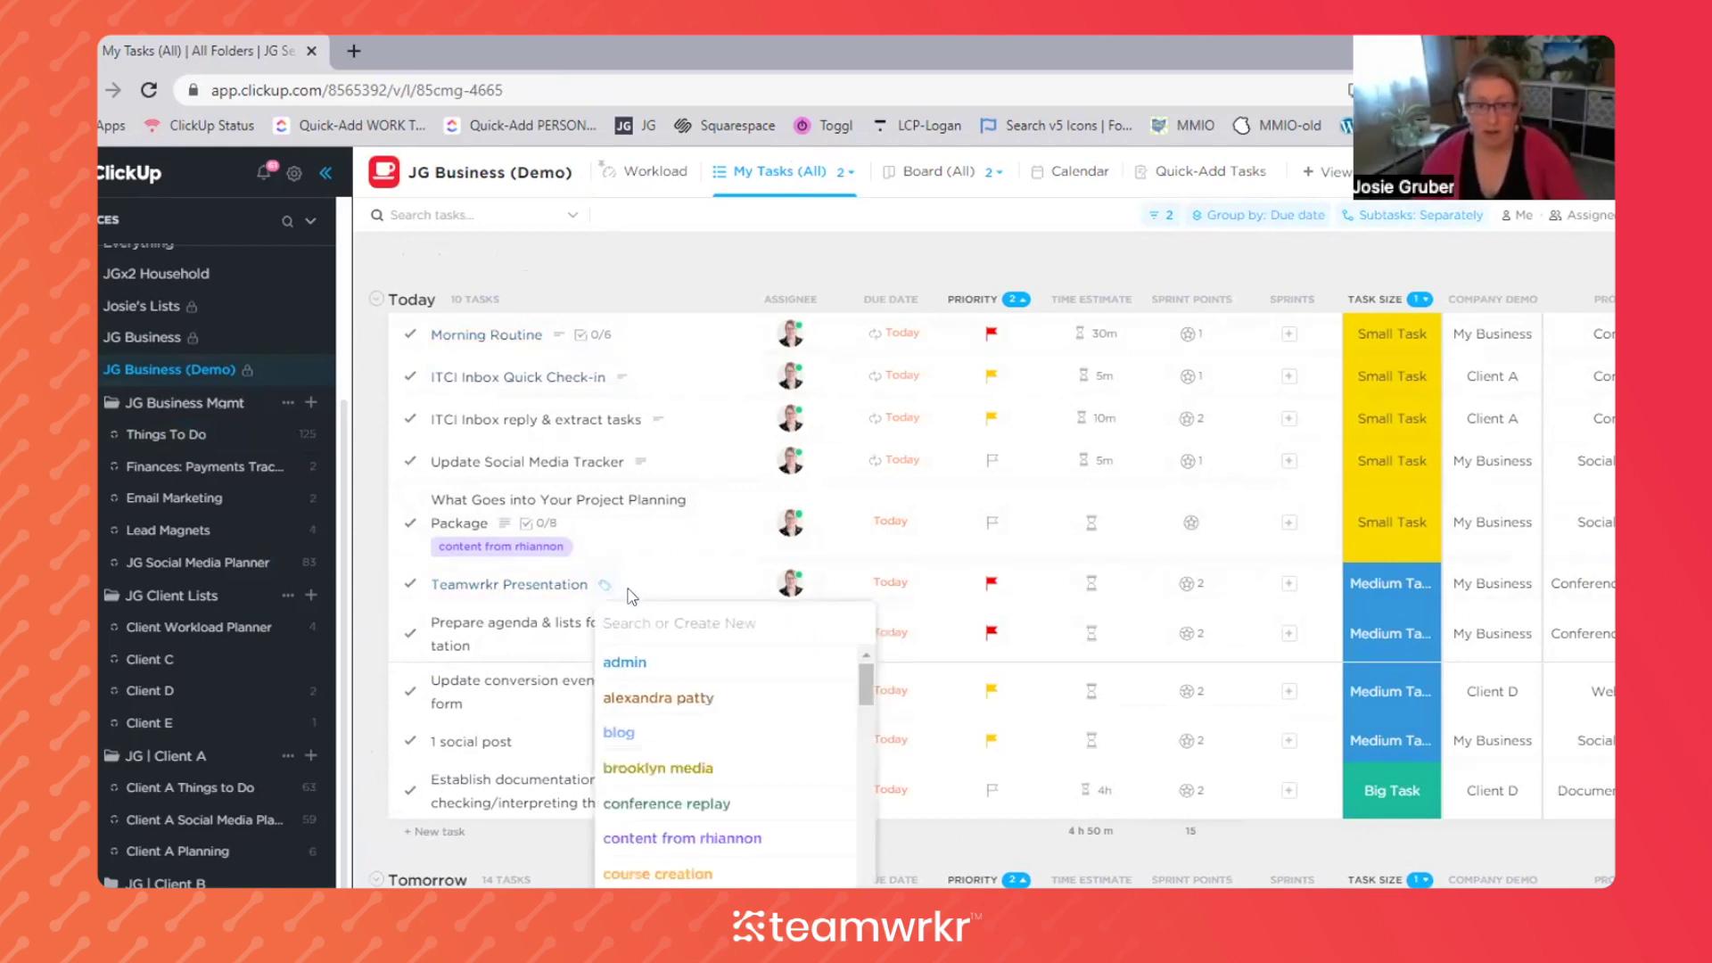
scroll(709, 758, "down", 3)
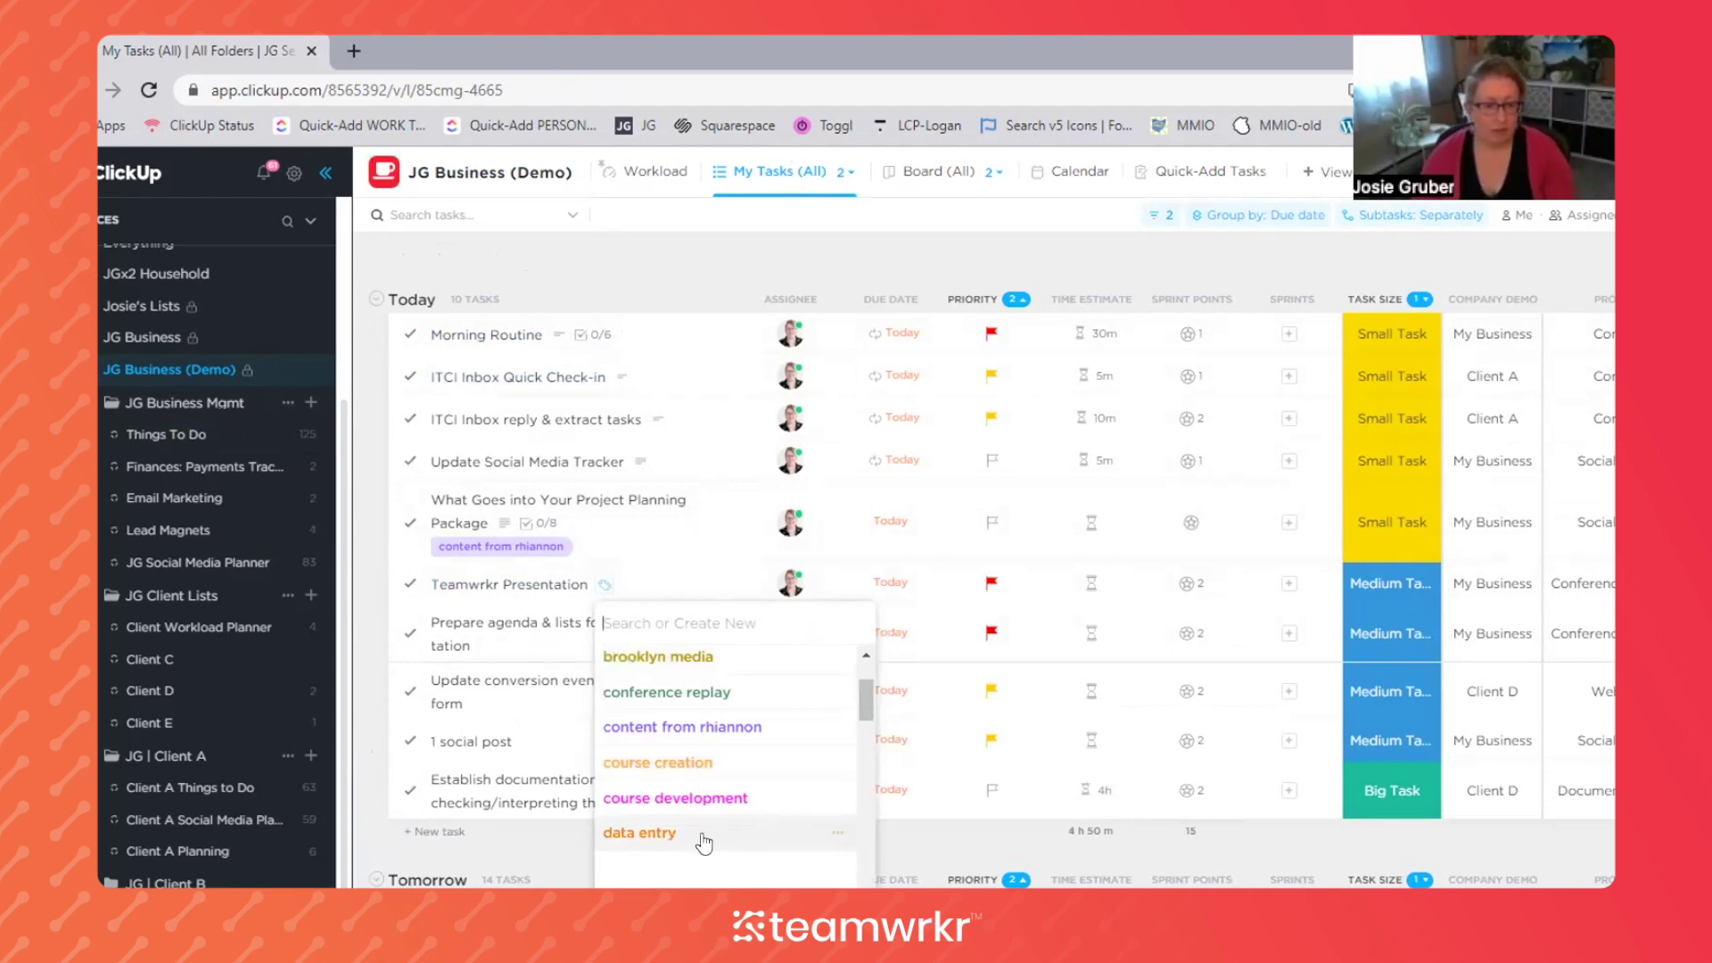
left_click(727, 832)
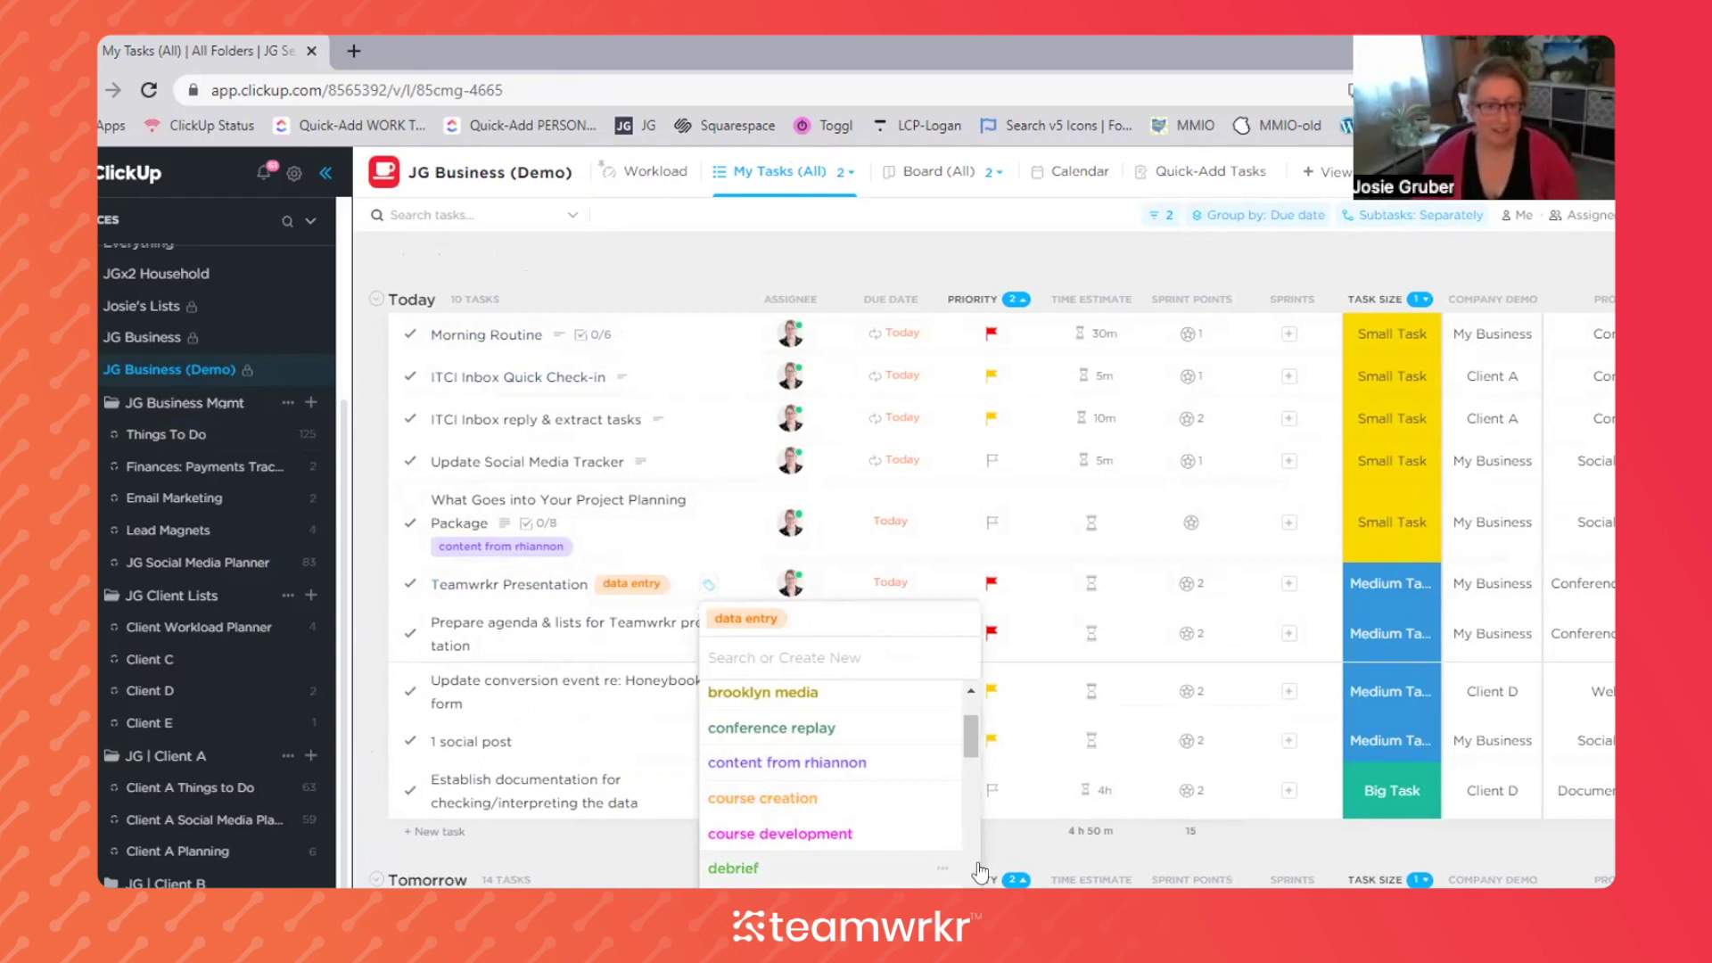
left_click(754, 870)
left_click(660, 852)
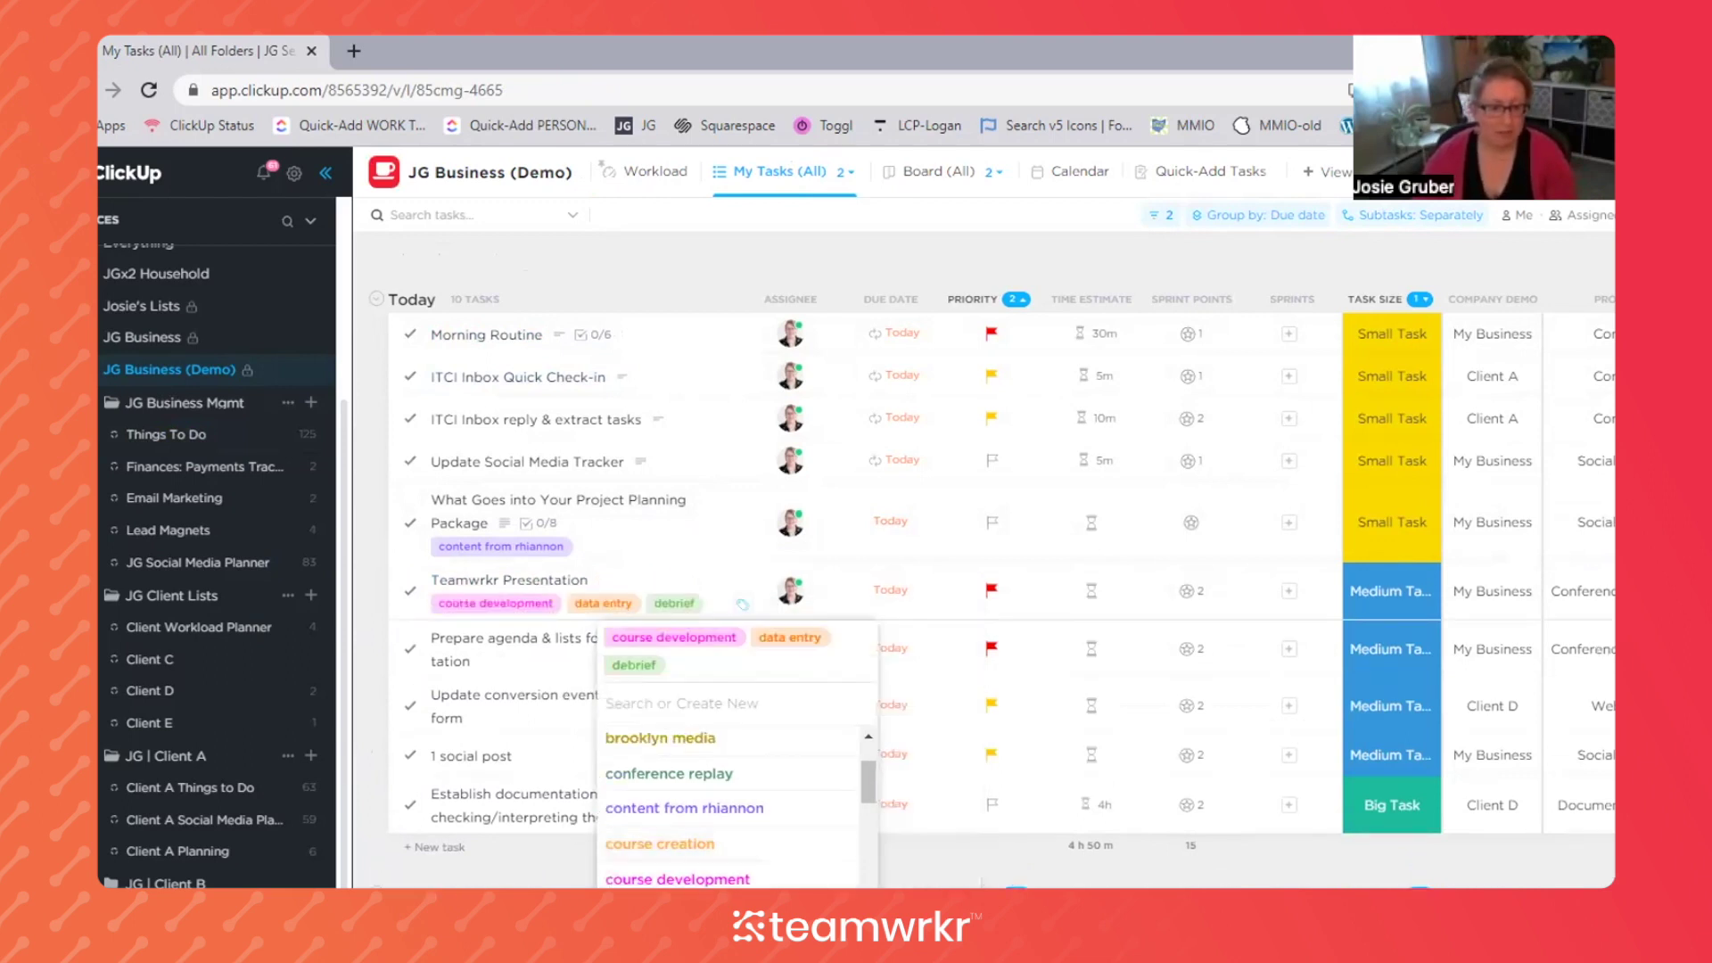
key("Escape")
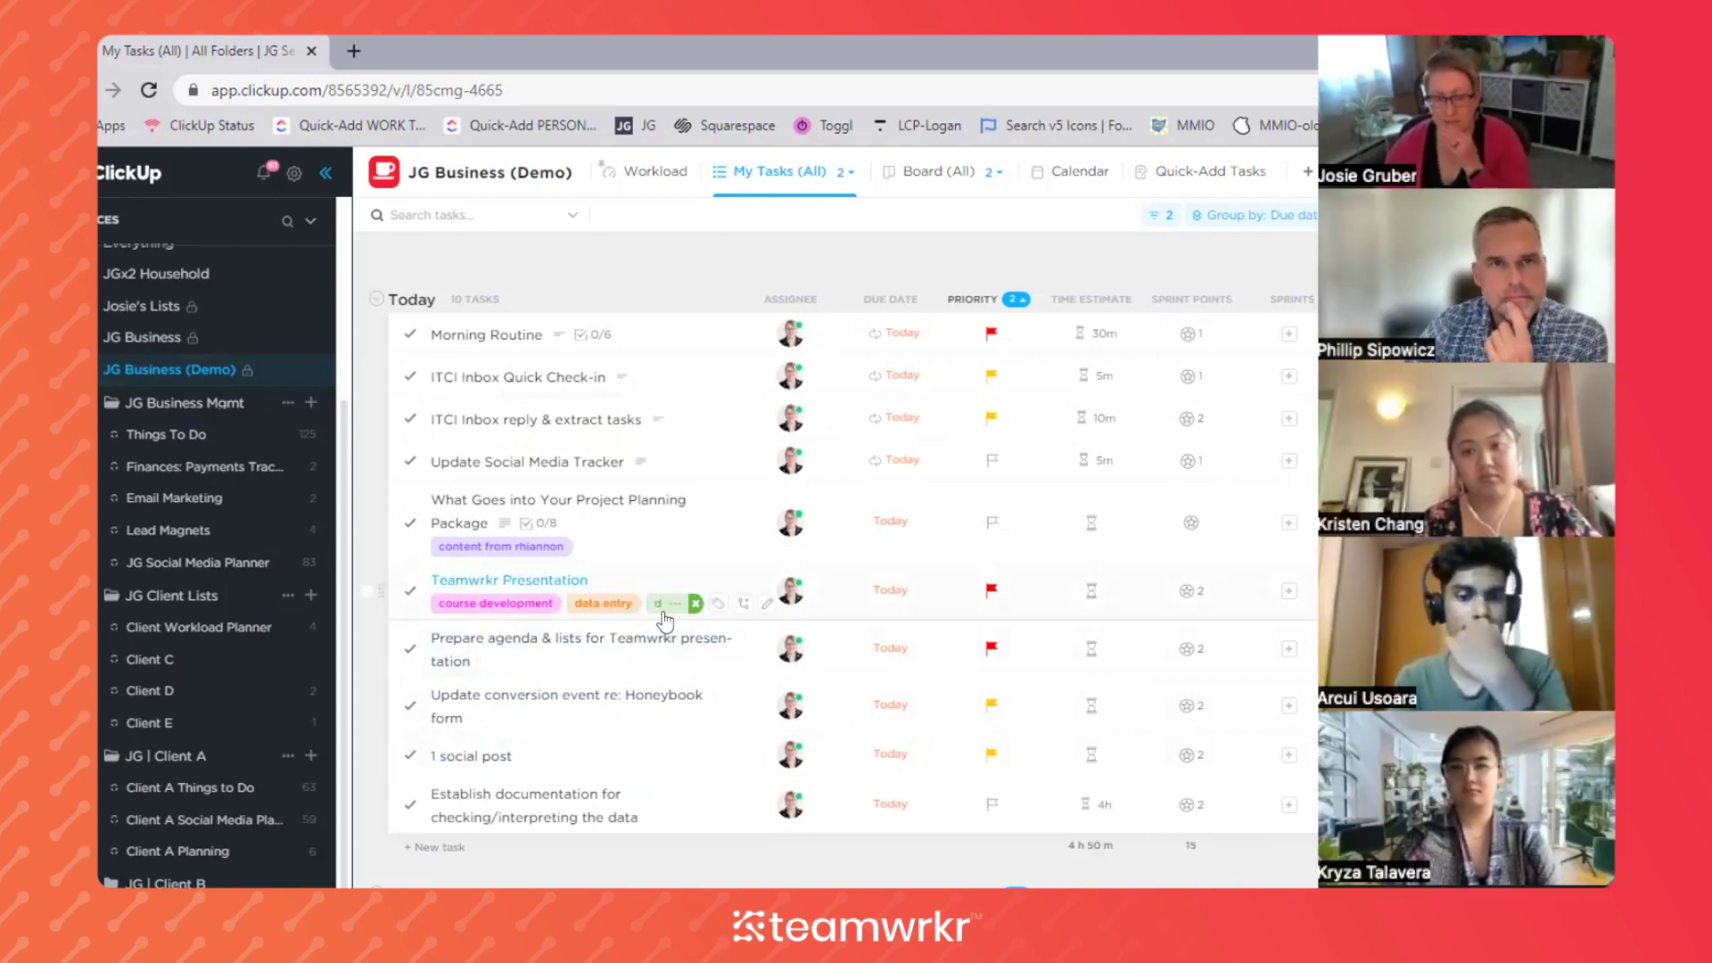
Remove the debrief, data entry and course development tags from the Teamwrkr Presentation task
left_click(696, 603)
left_click(632, 604)
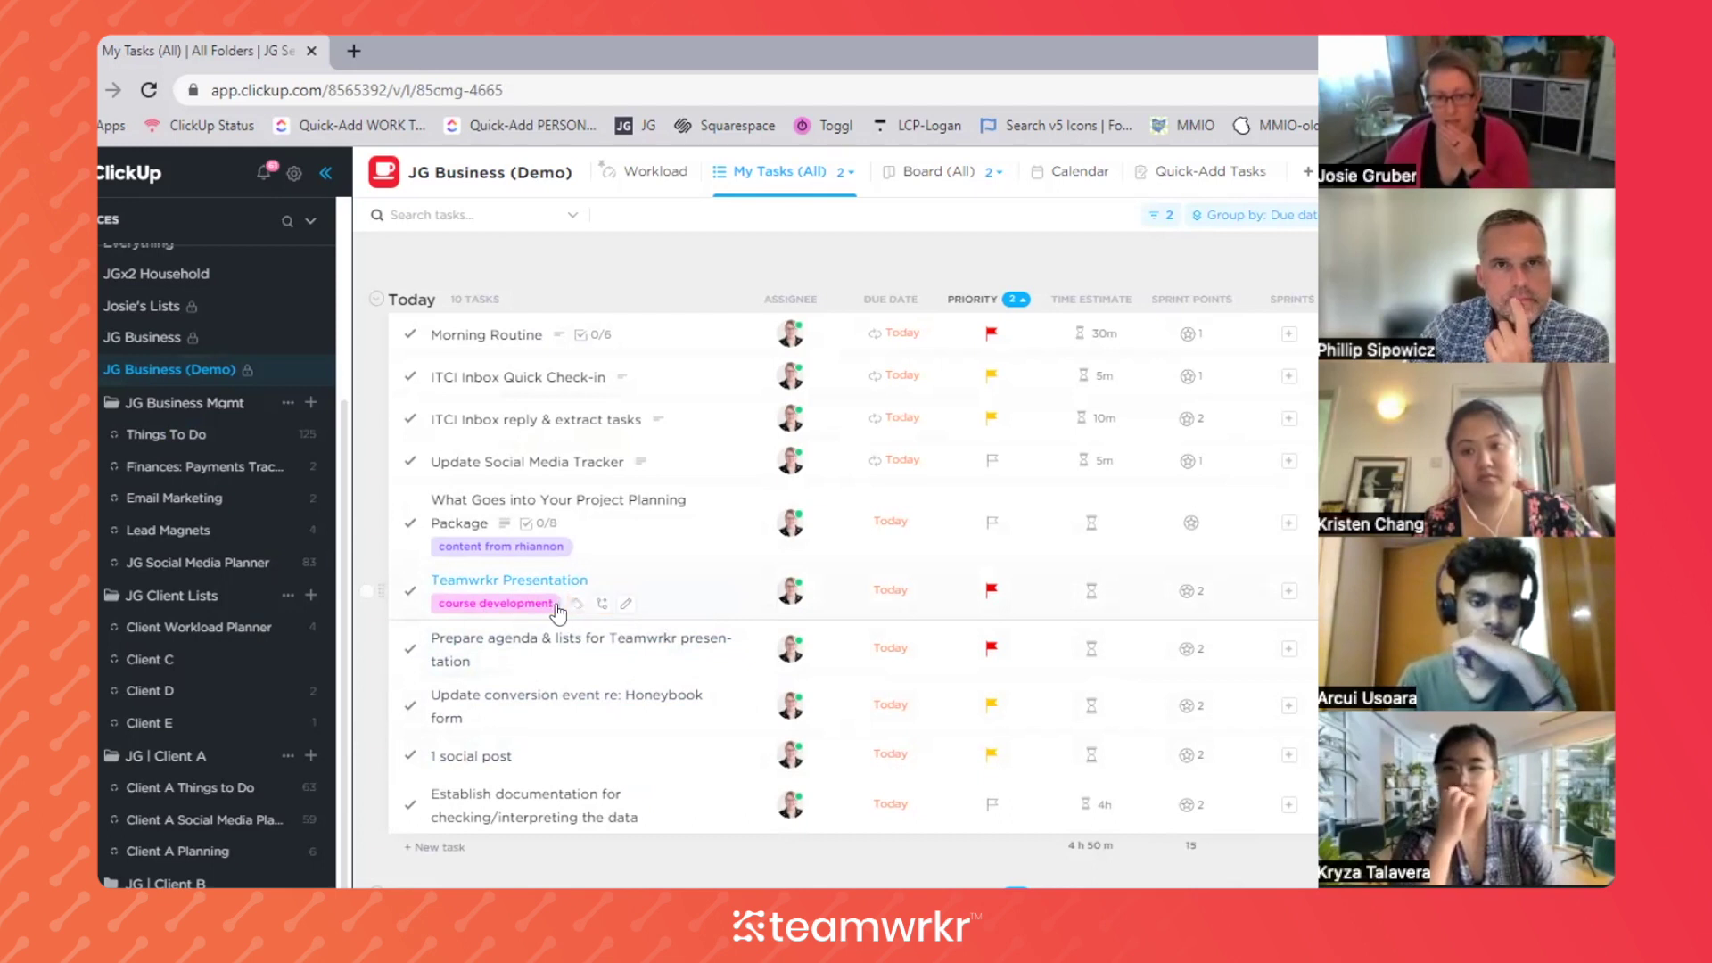
left_click(553, 604)
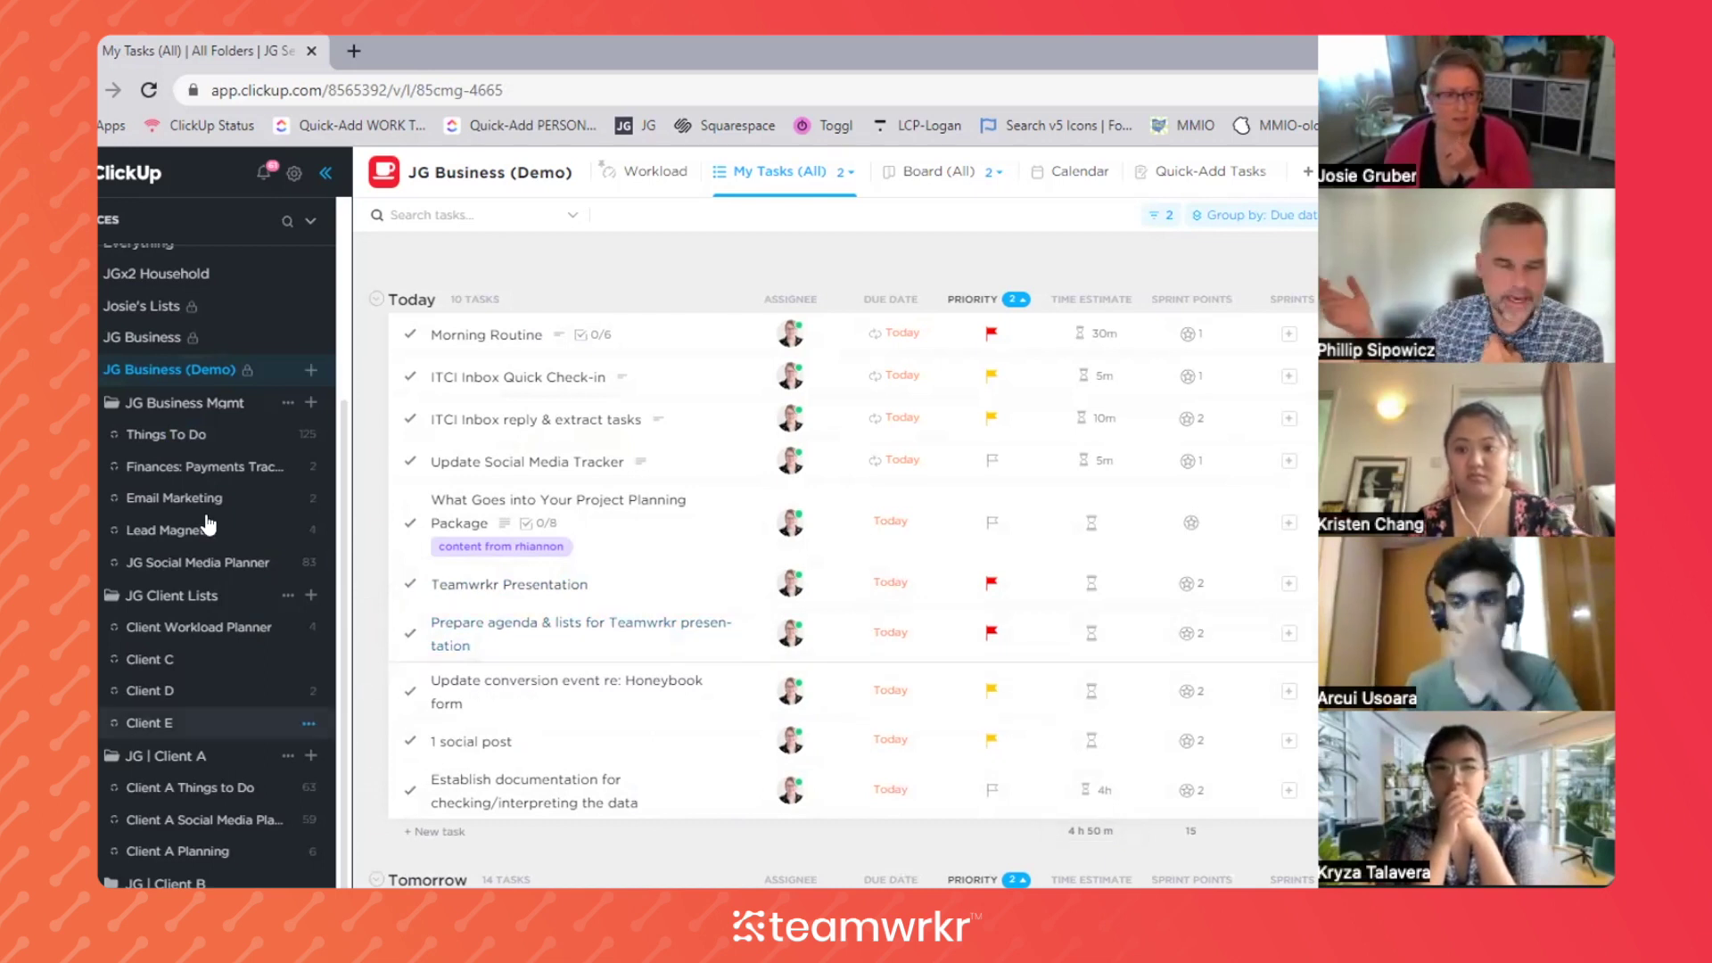
Open the custom field settings of the Things To Do list, examine its workspace, space and list fields, and close them
left_click(211, 435)
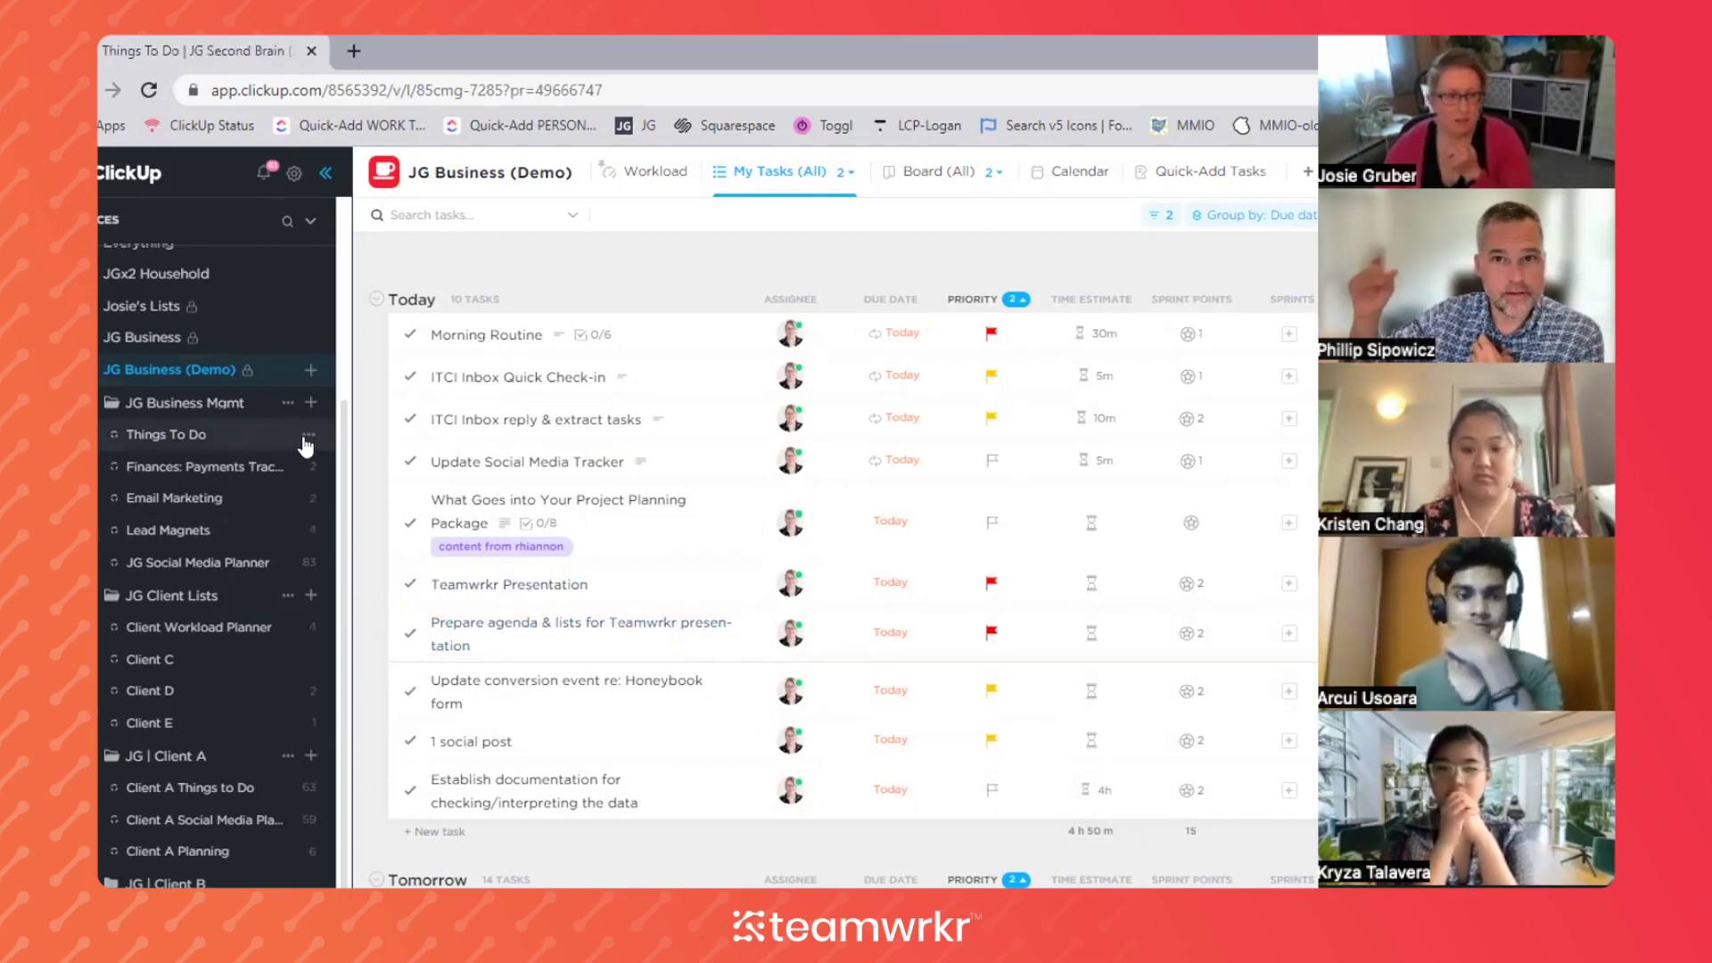
left_click(308, 435)
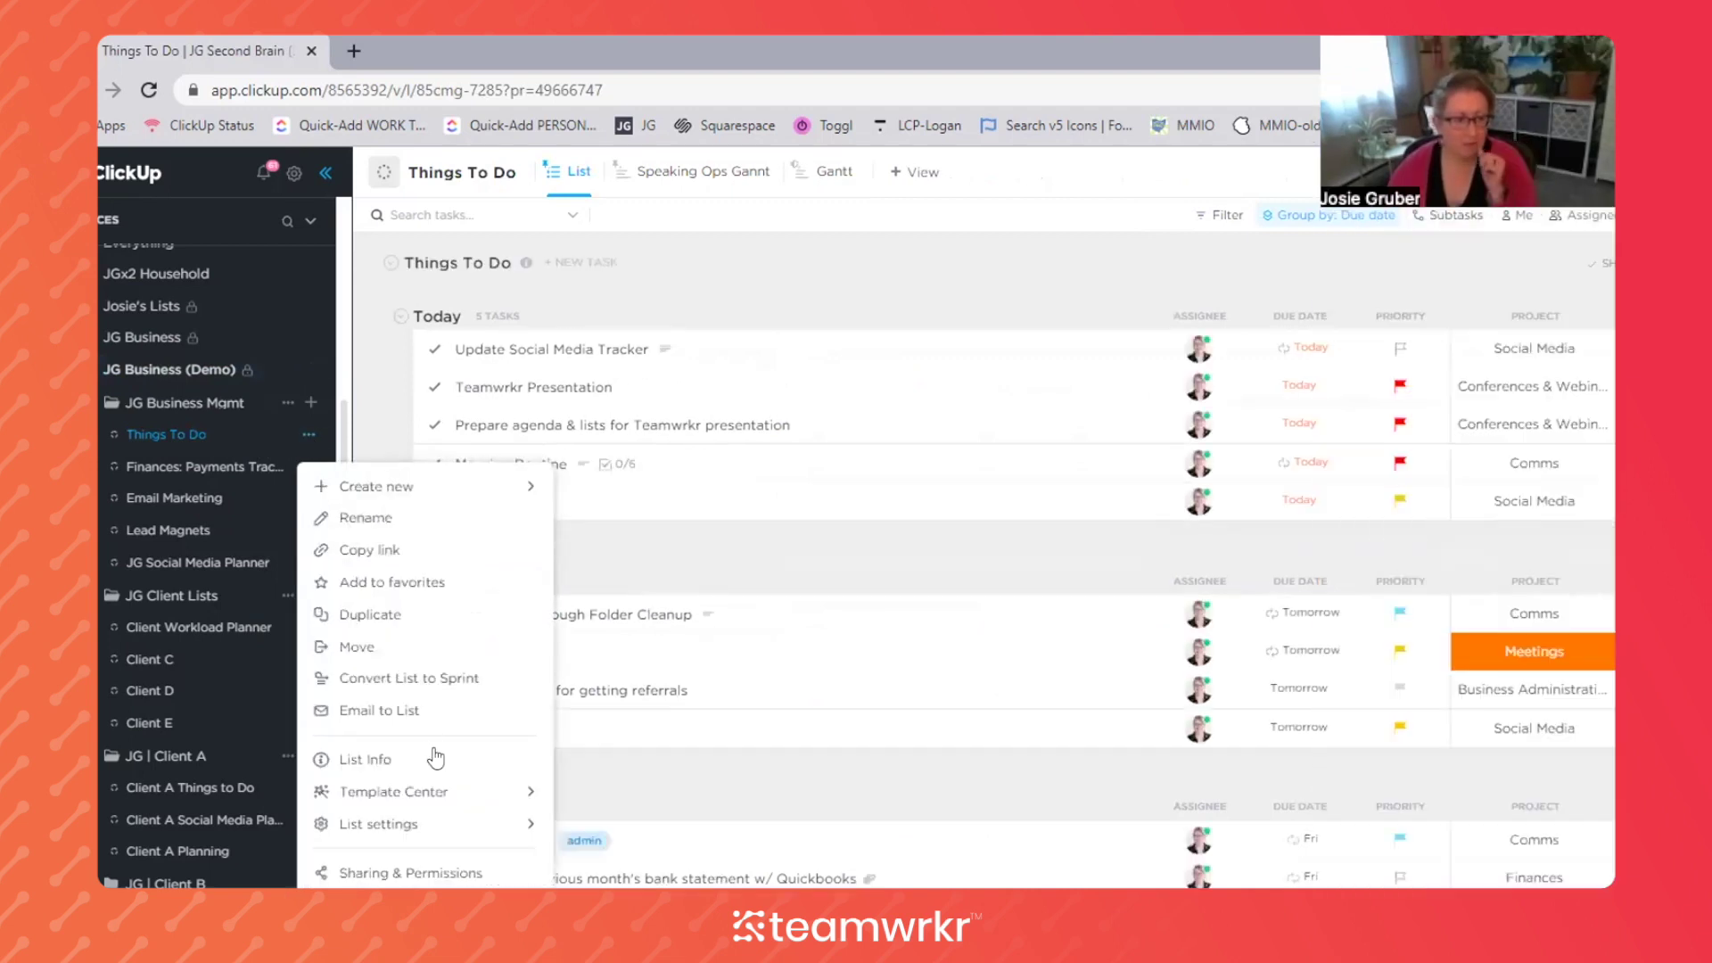
left_click(446, 834)
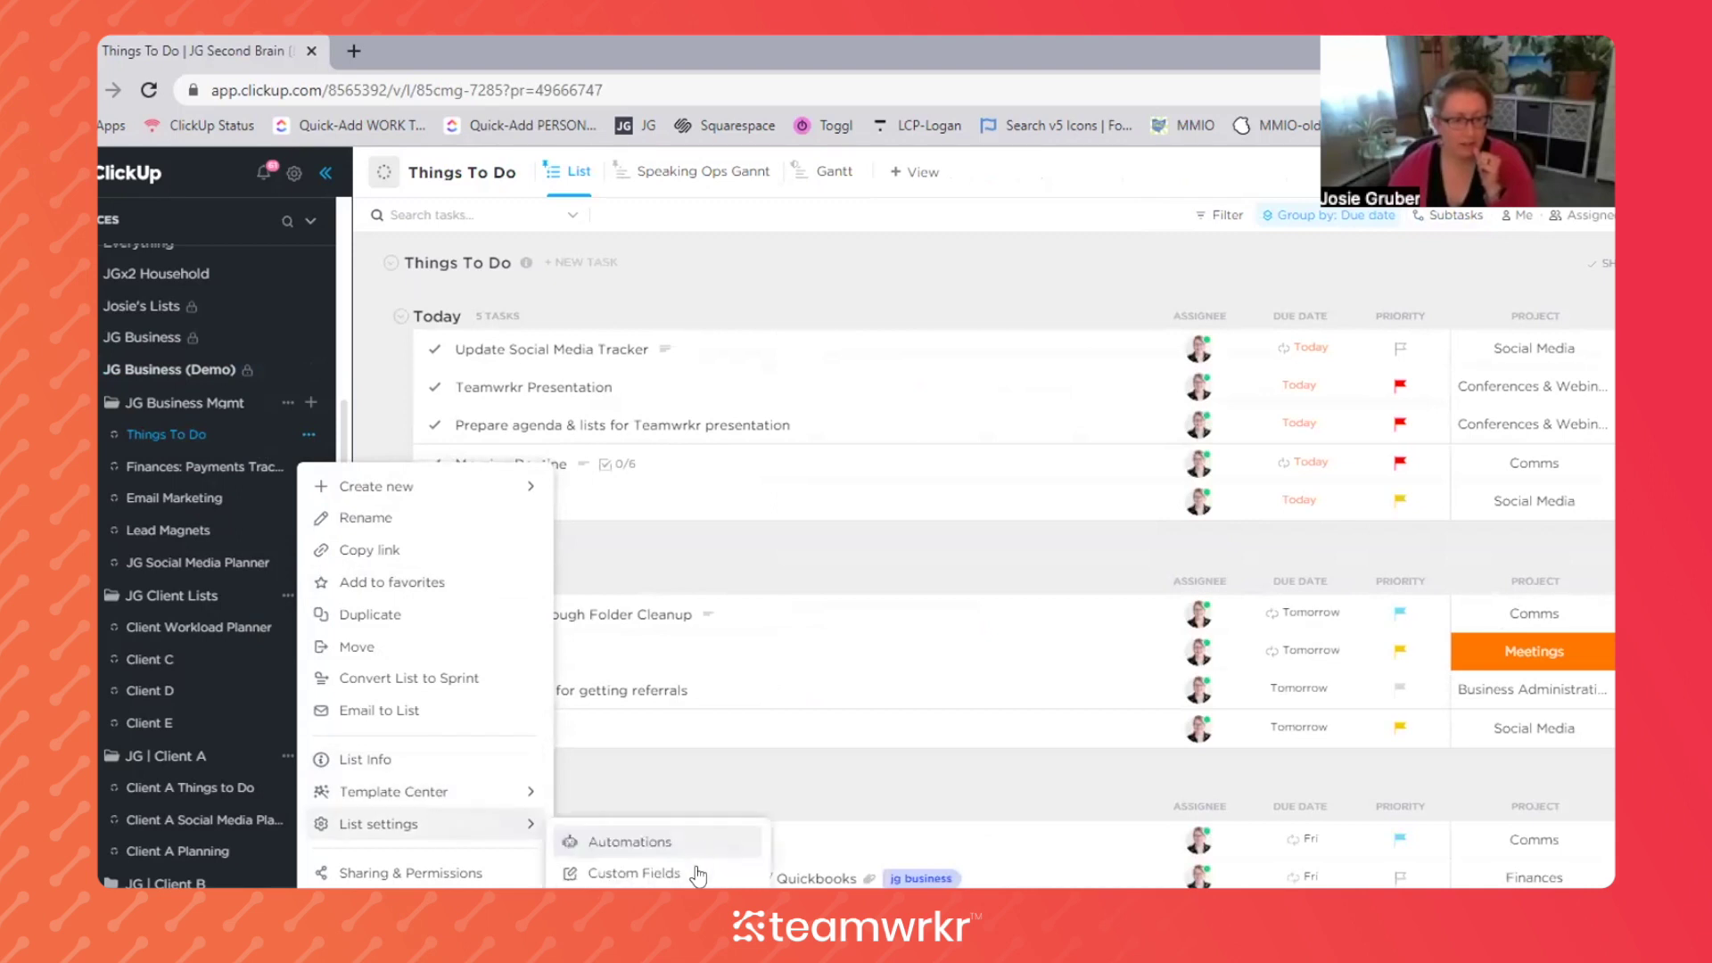
left_click(635, 873)
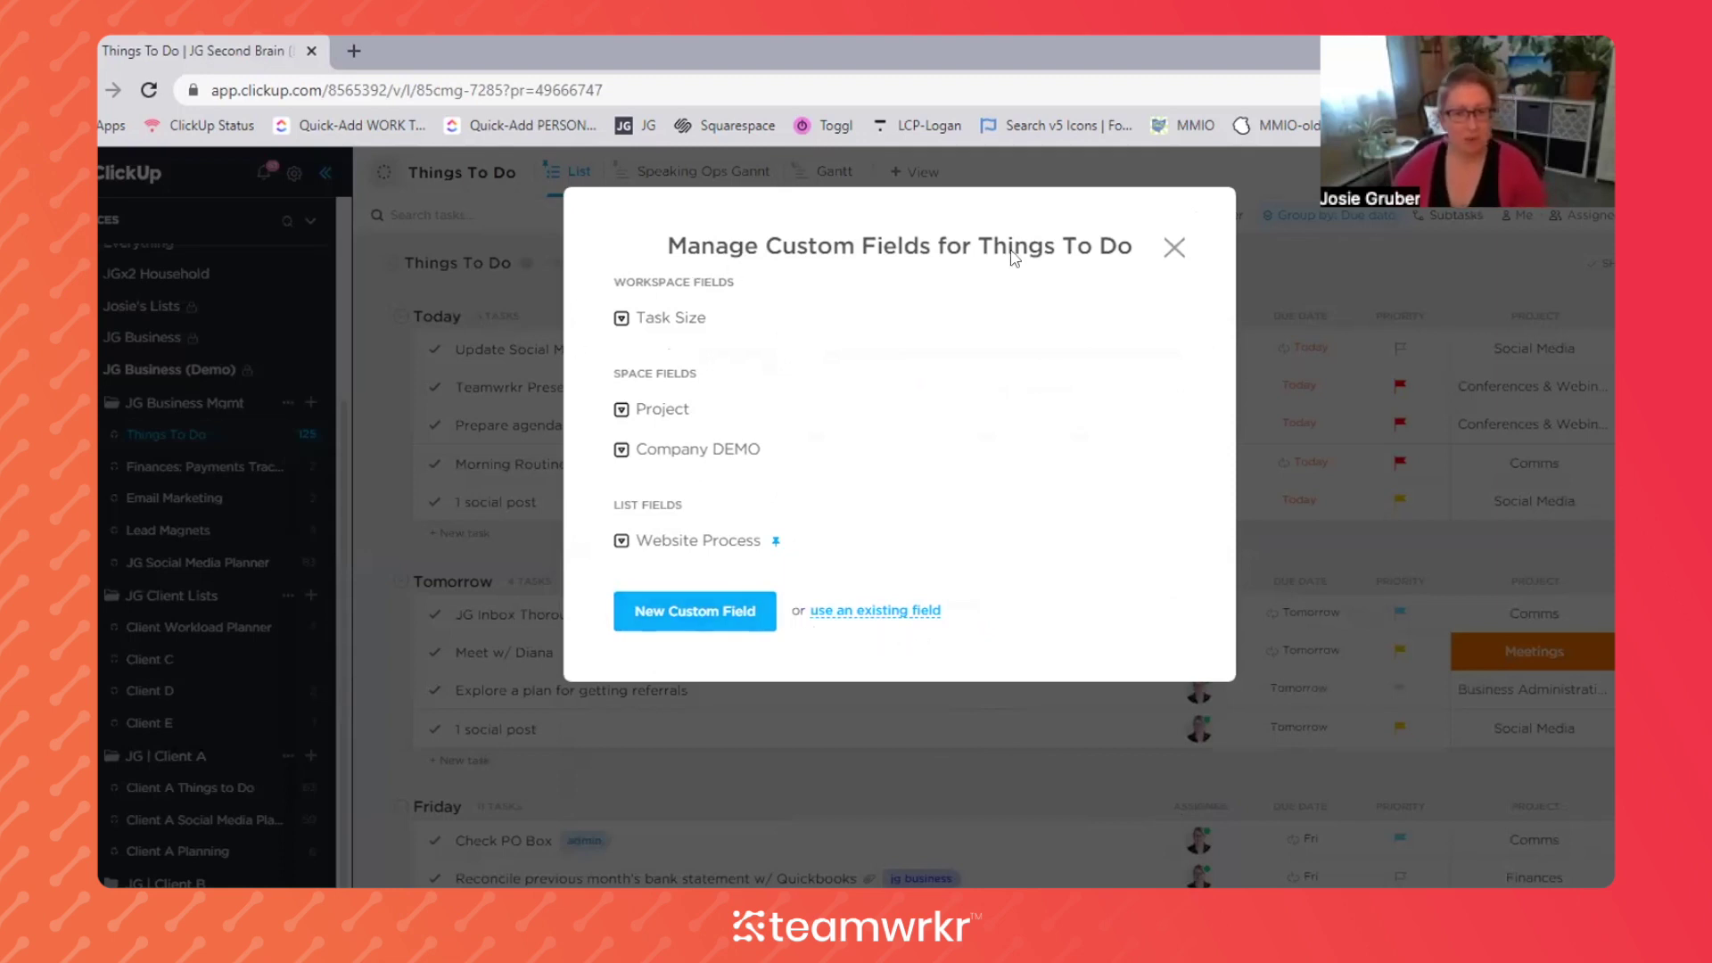
mouse_move(692, 319)
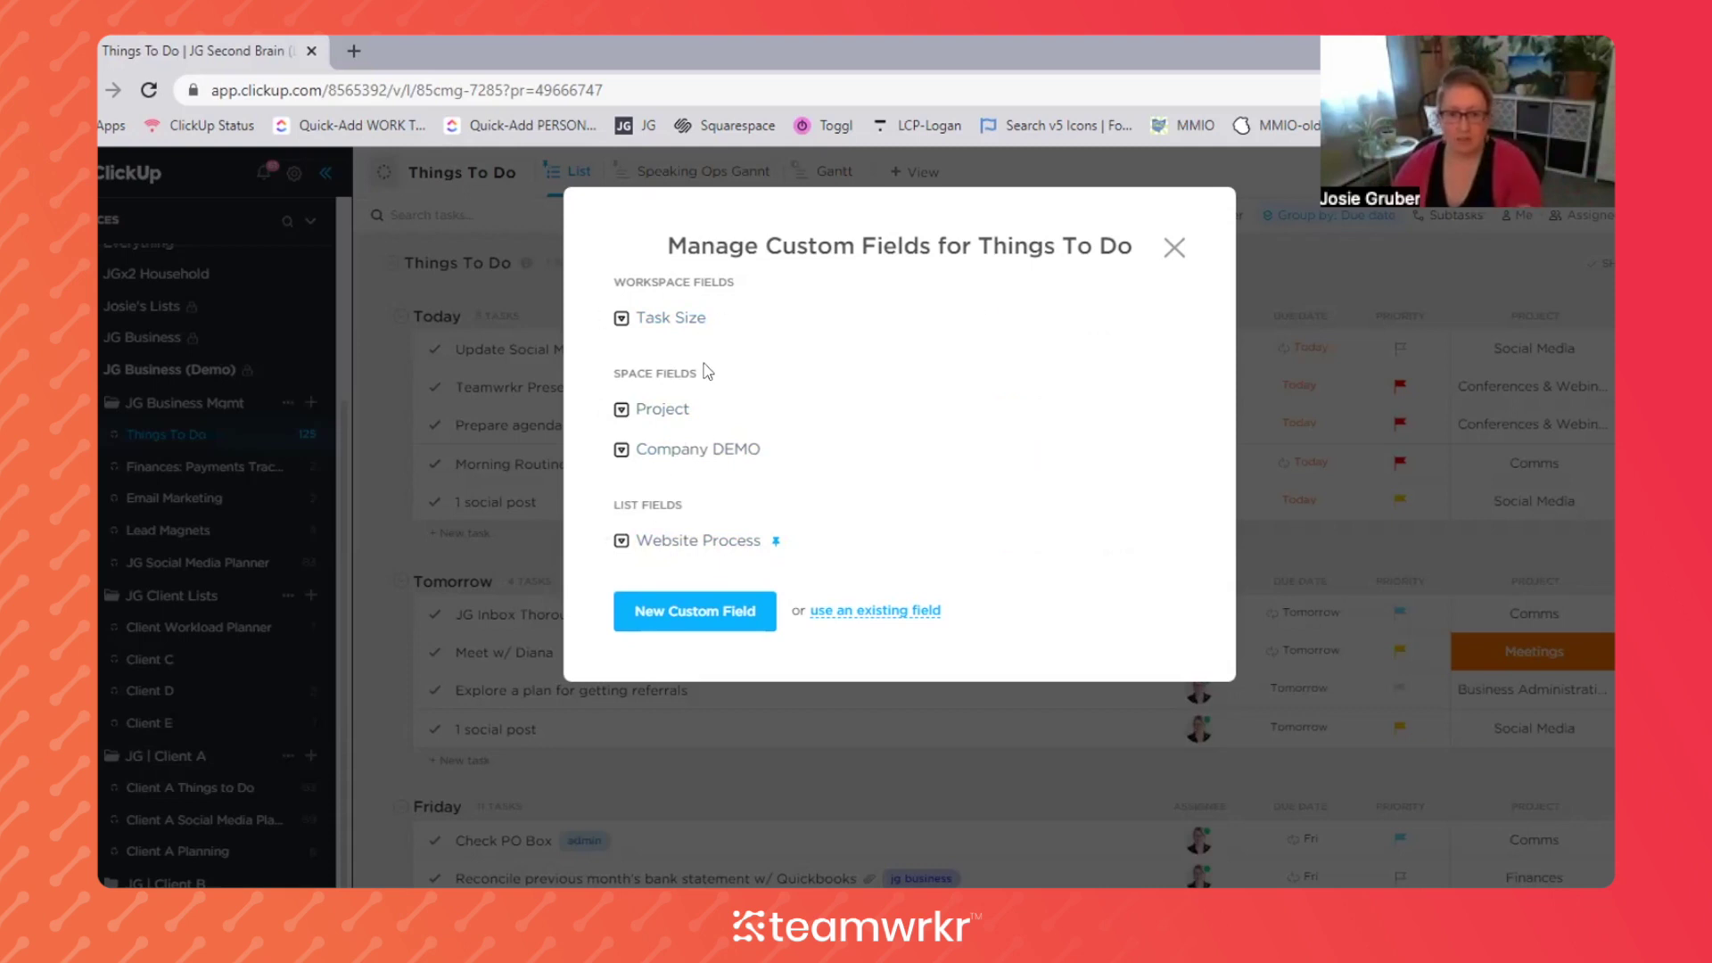
mouse_move(660, 398)
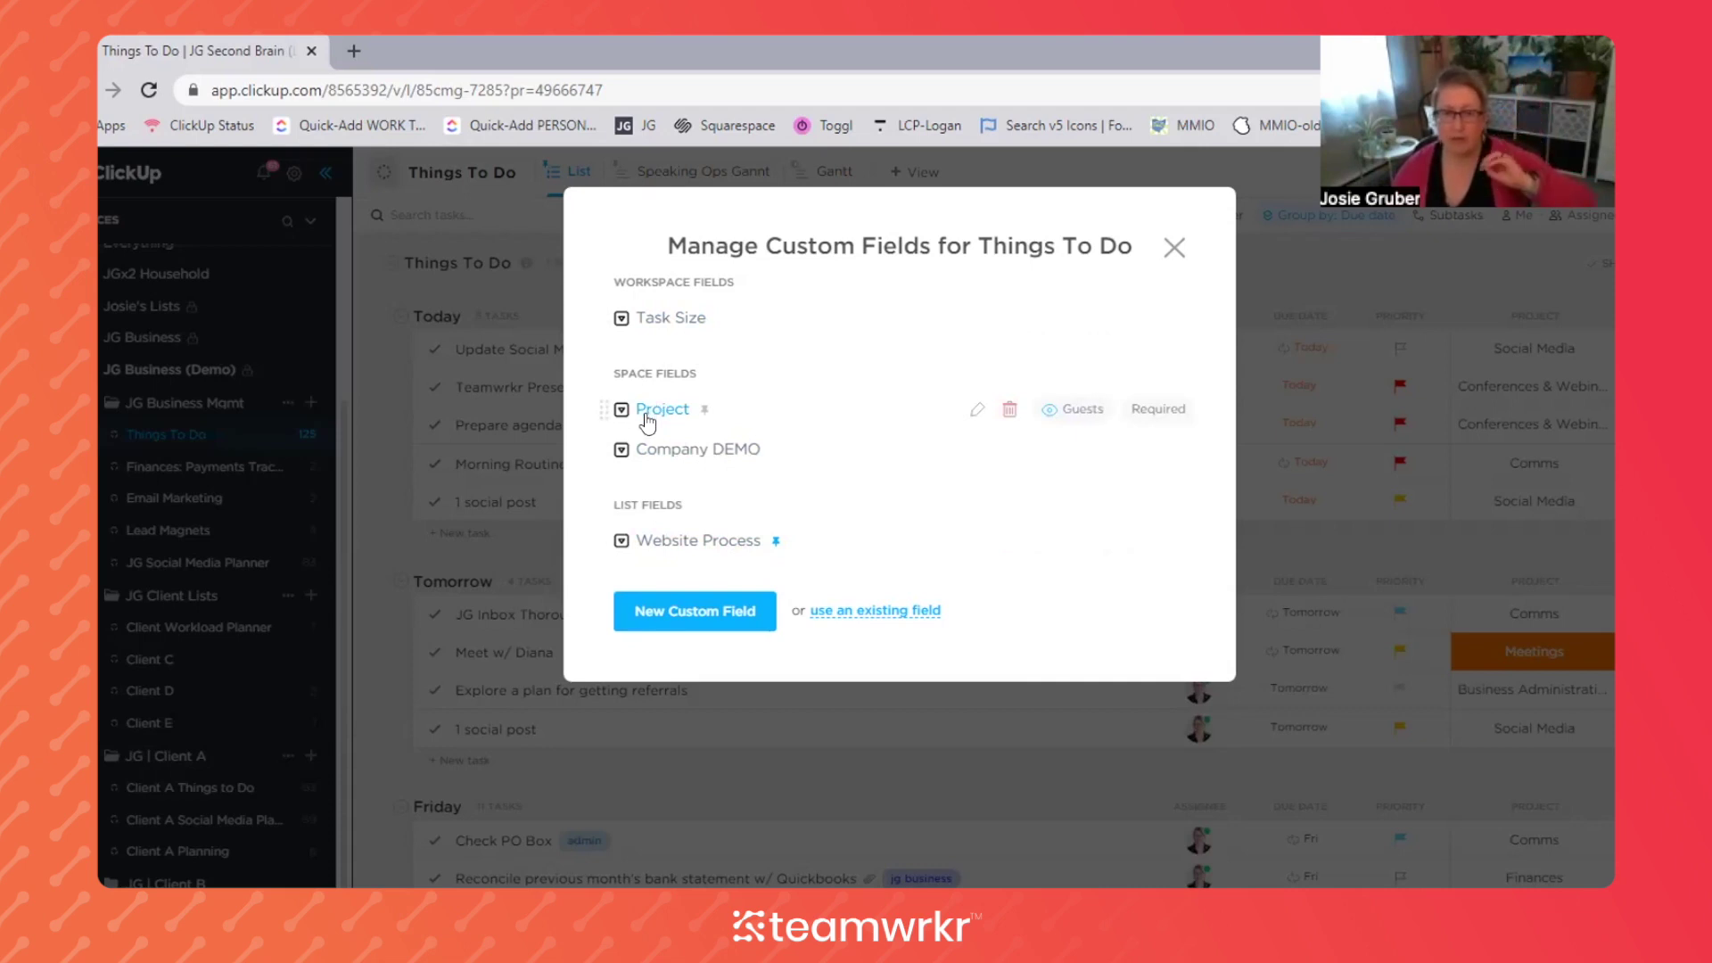
mouse_move(639, 541)
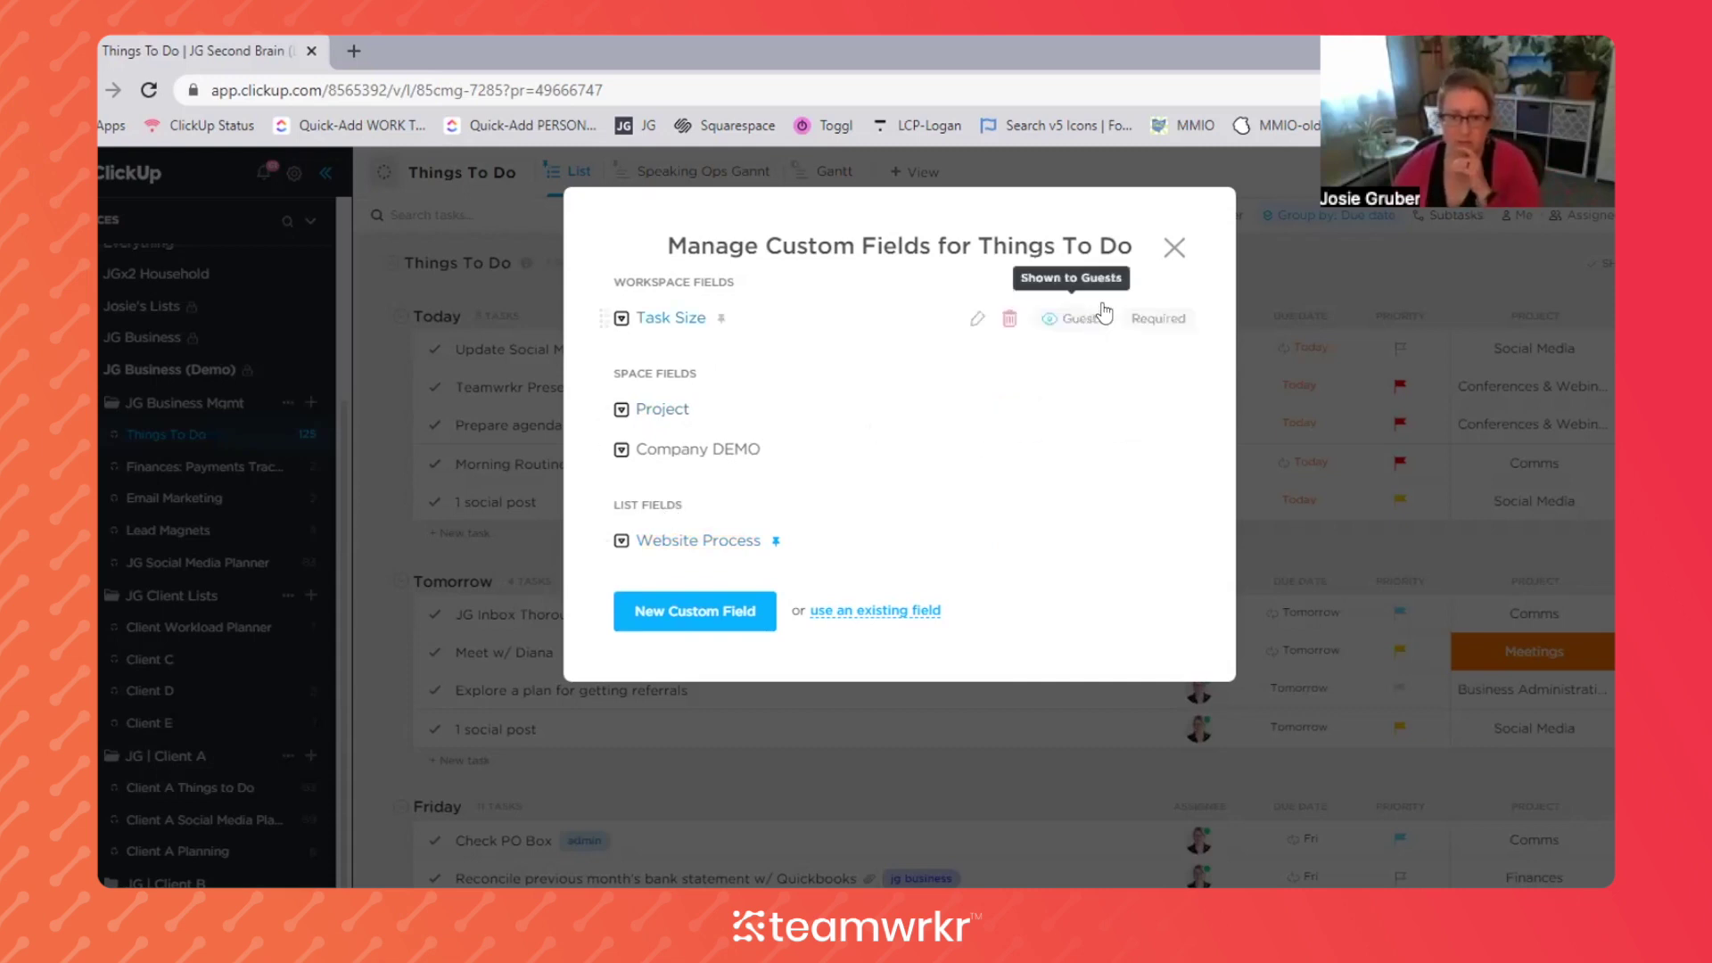
left_click(1272, 489)
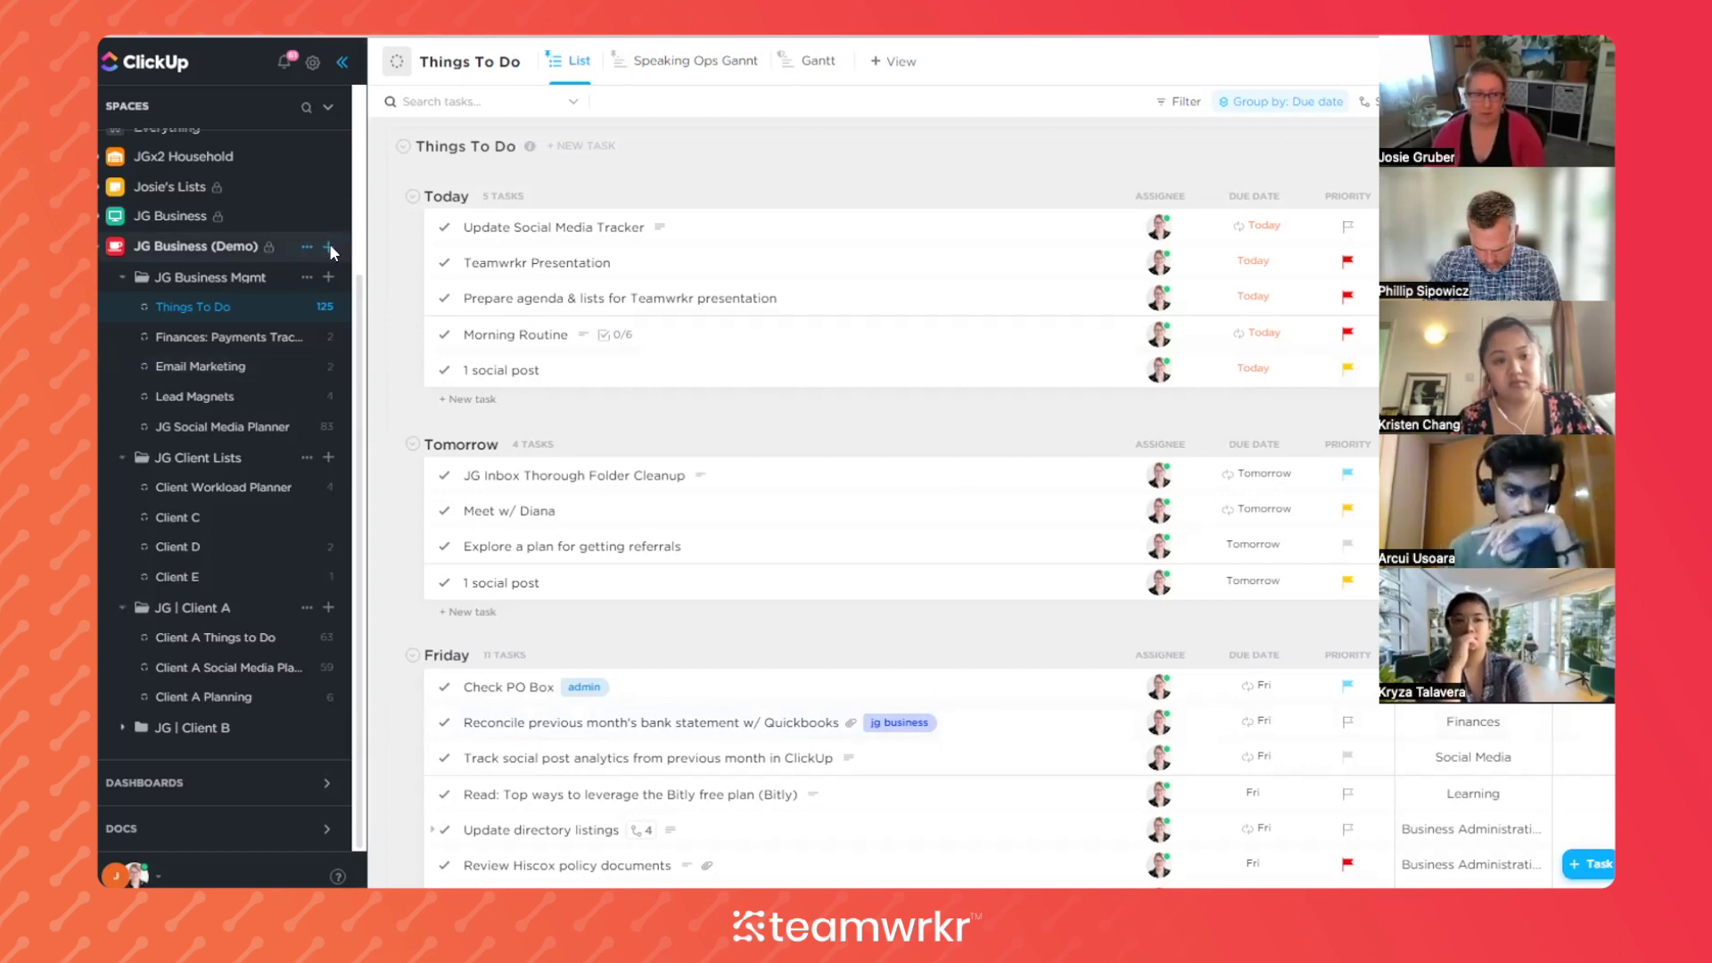
left_click(330, 248)
key("Escape")
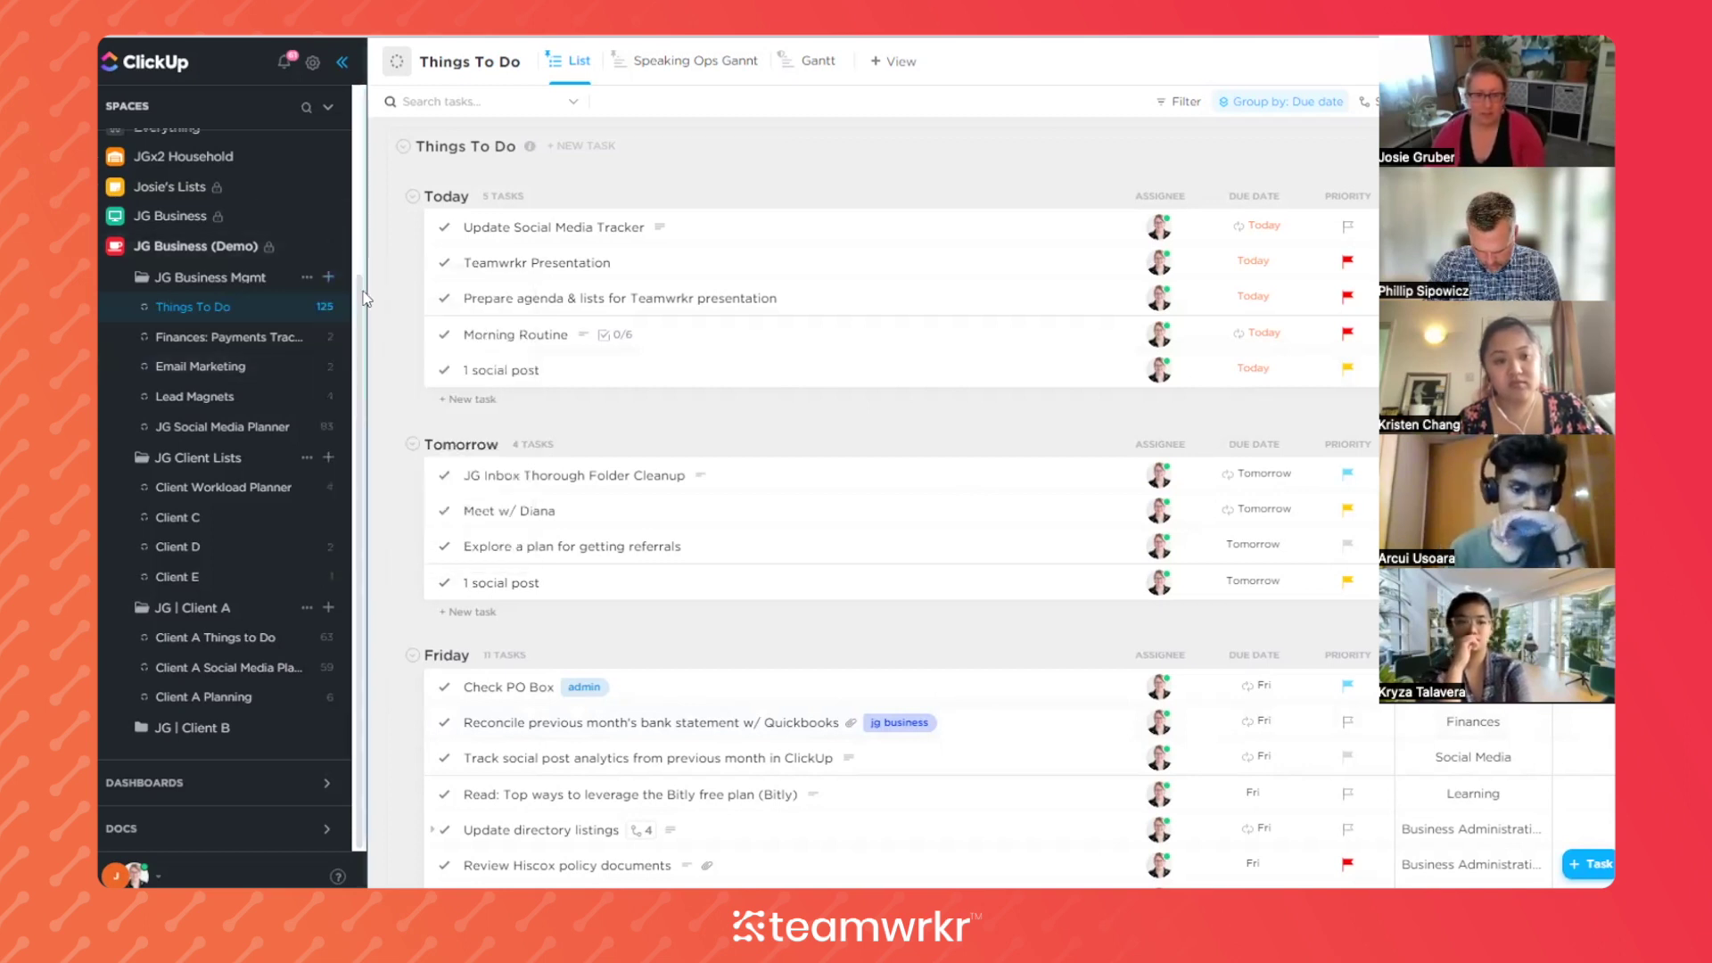
Create a list named Test in the JG Business (Demo) space and have it inherit the space's statuses
type("T")
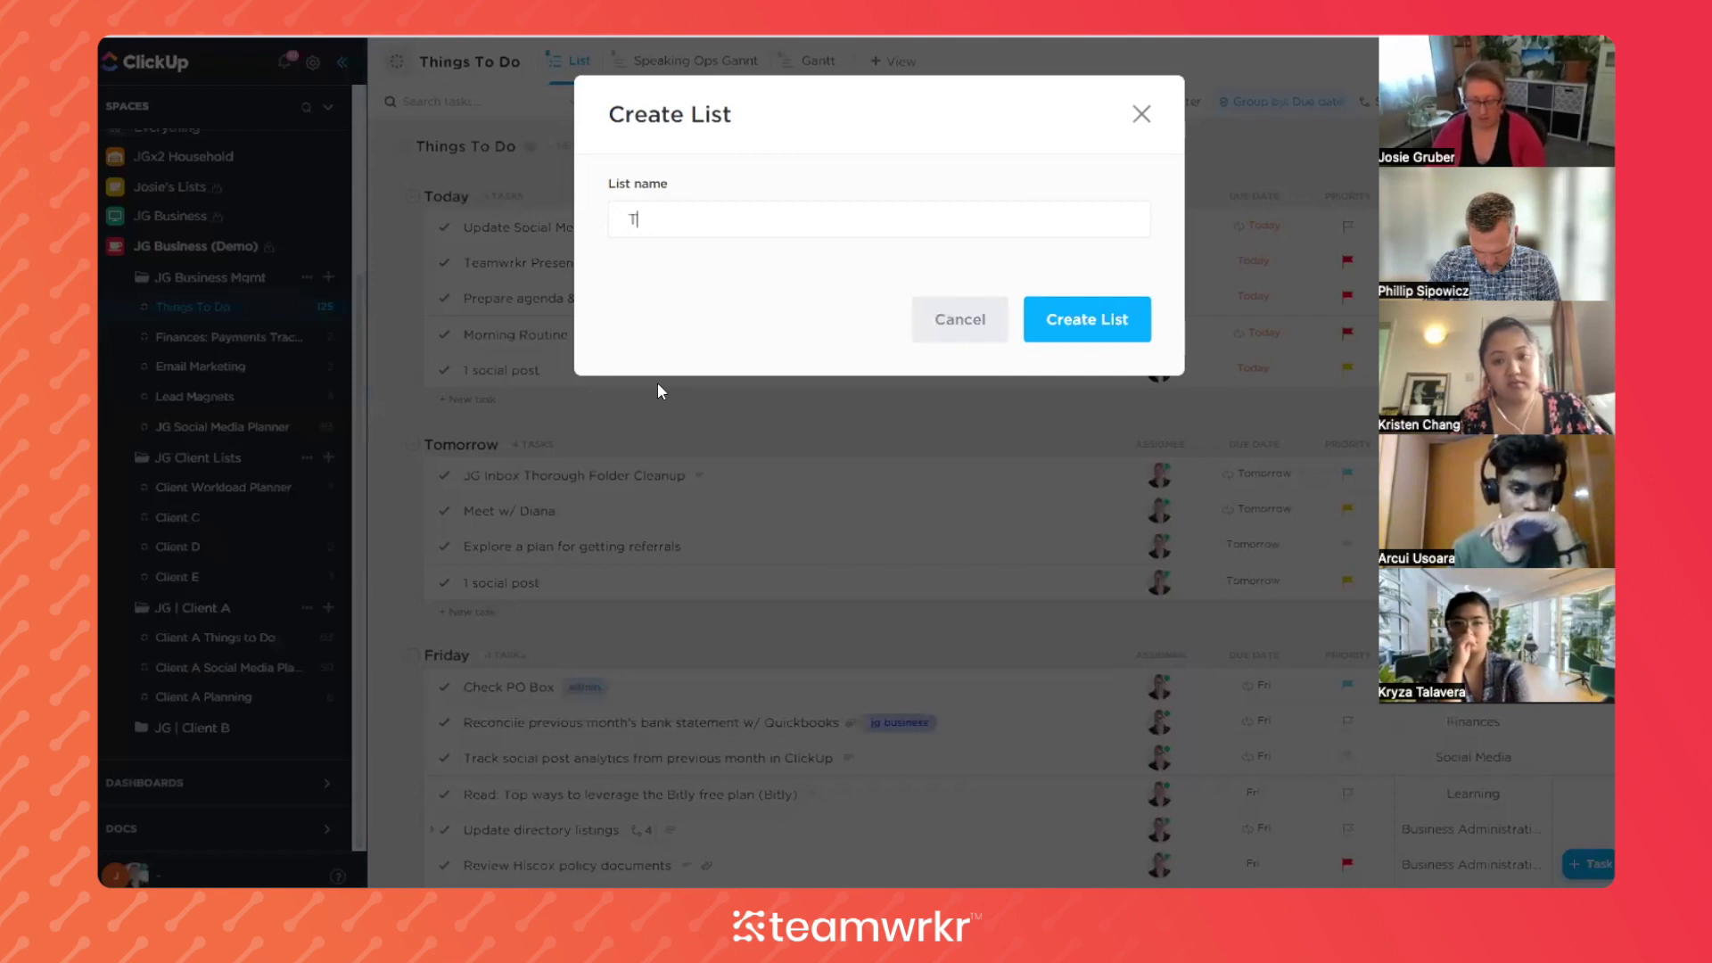
type("est")
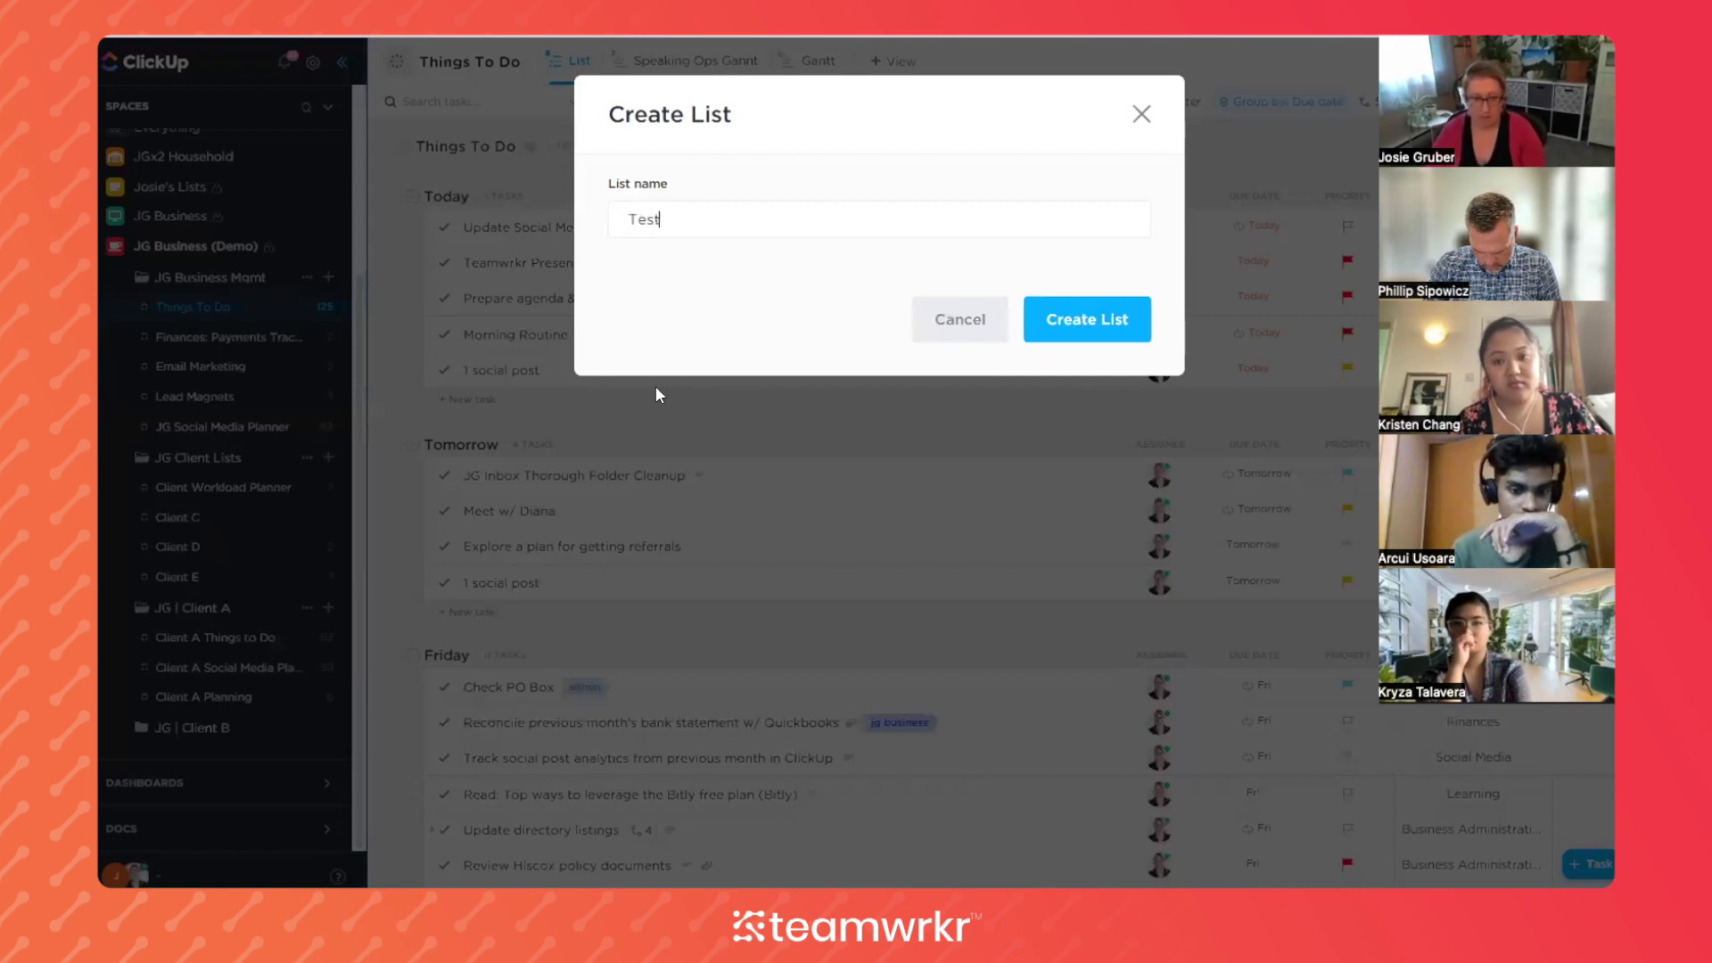
left_click(1104, 335)
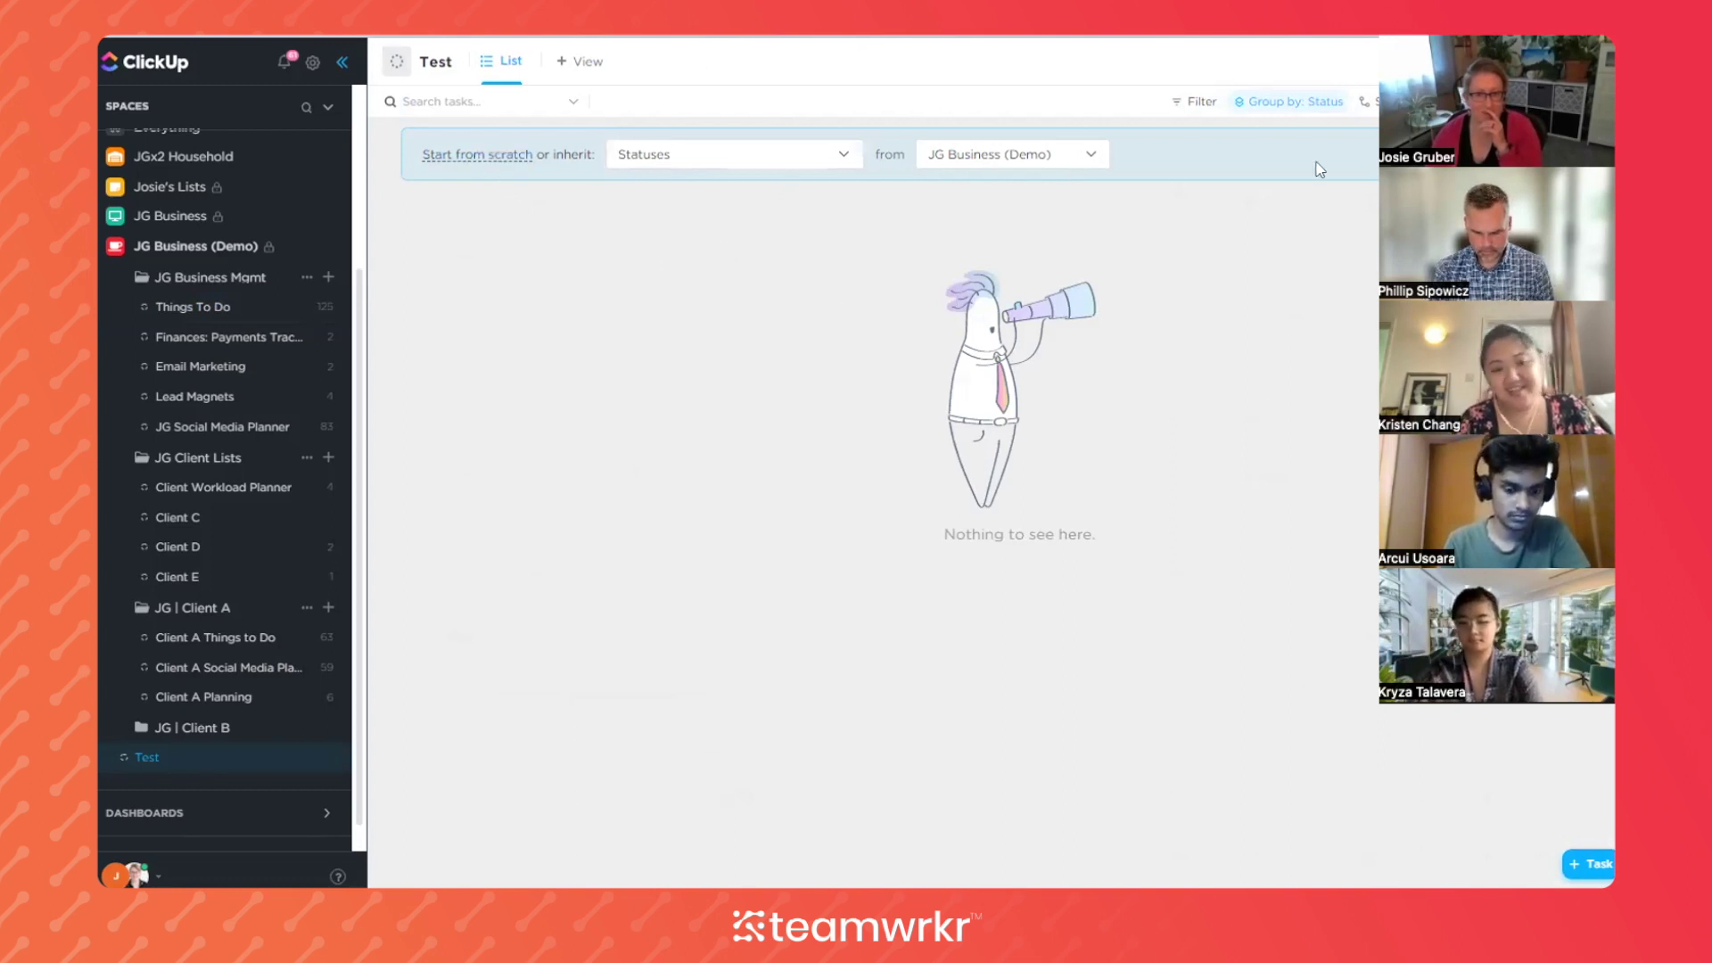
left_click(1361, 155)
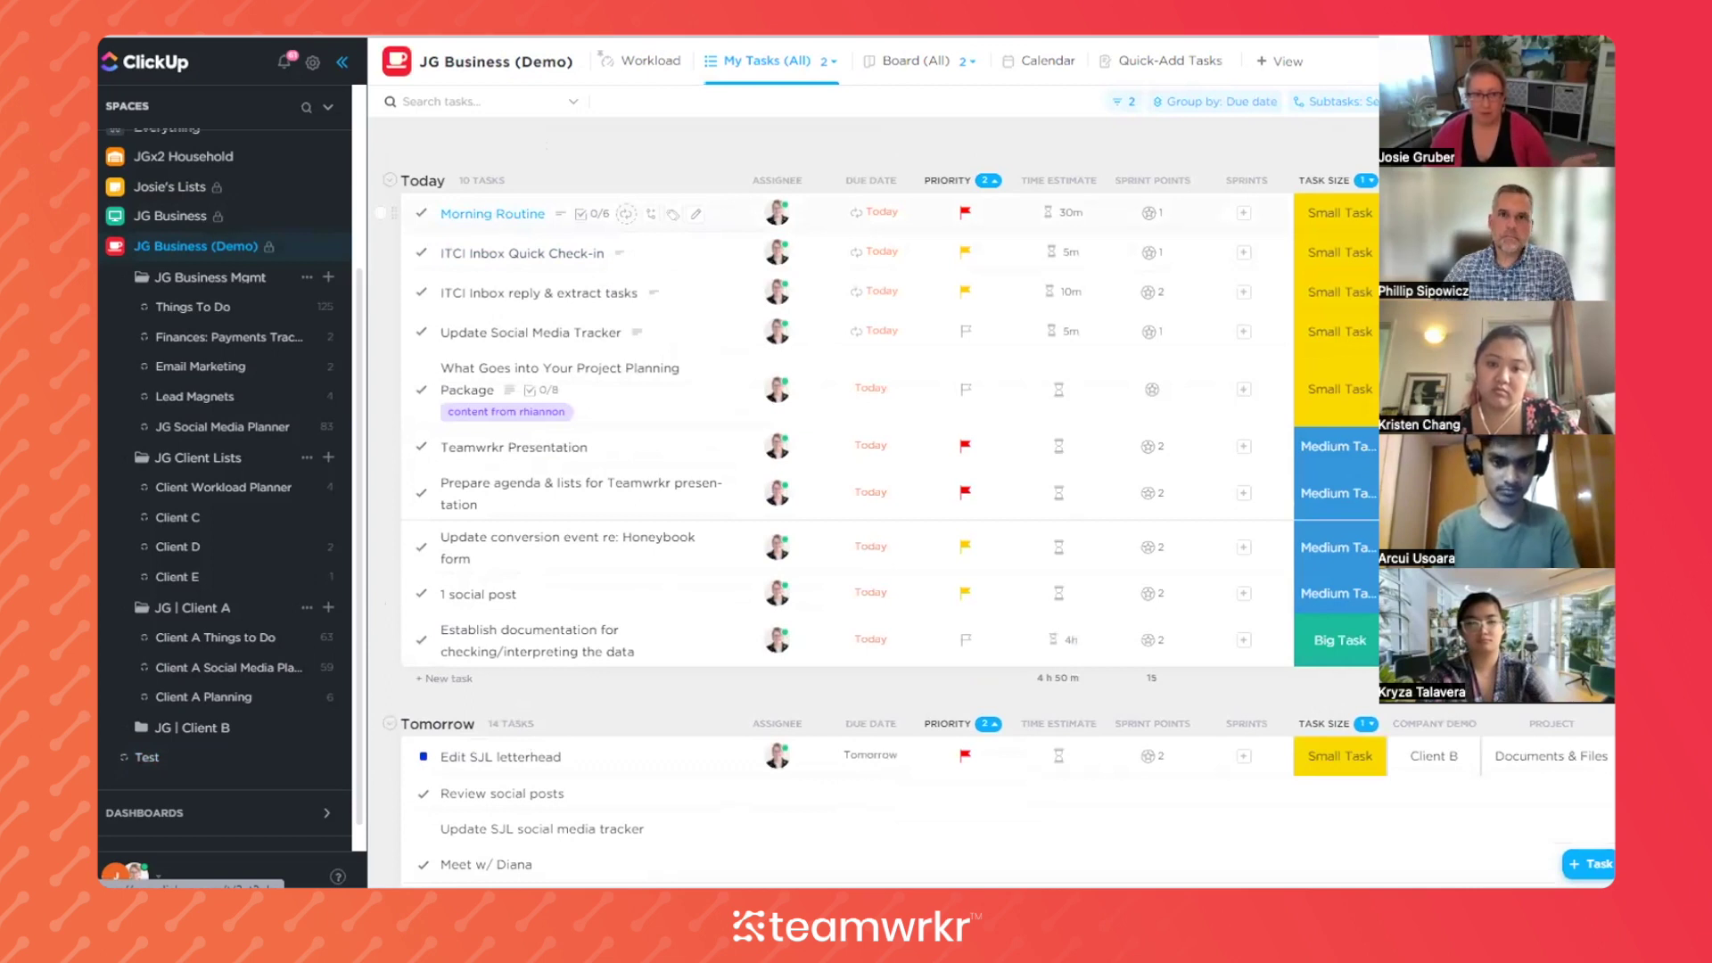
Open the Morning Routine task from today's tasks, review its checklist items and activity, and close it
left_click(485, 215)
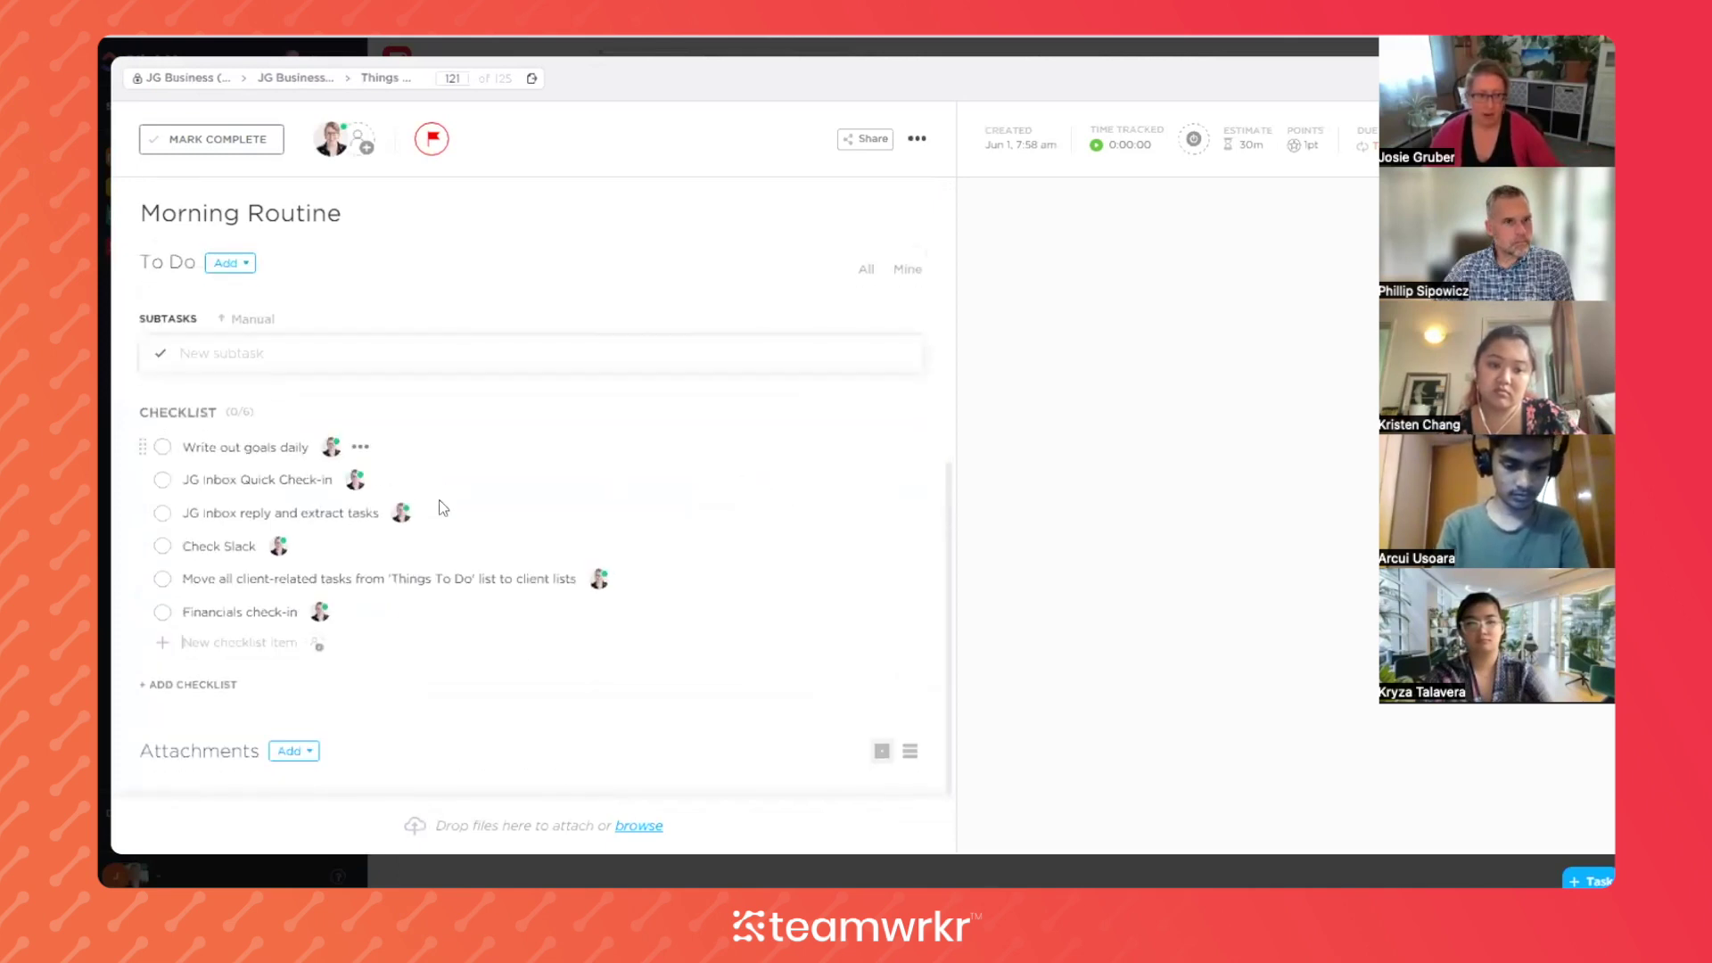
left_click(662, 639)
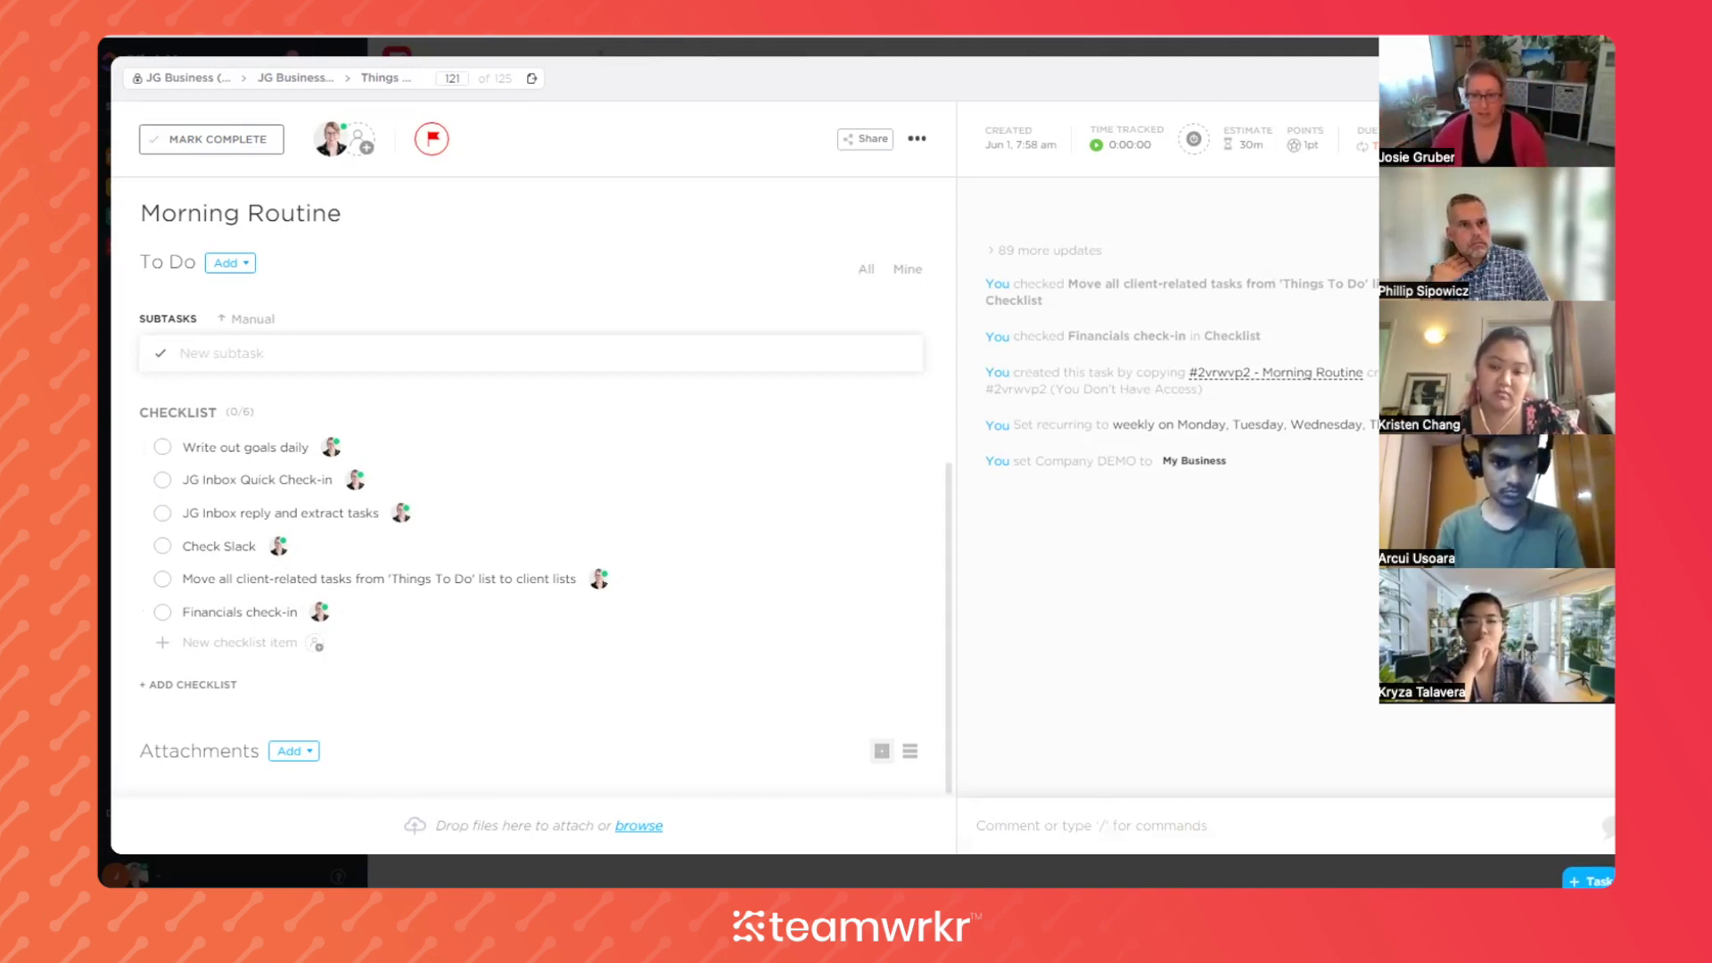
key("Escape")
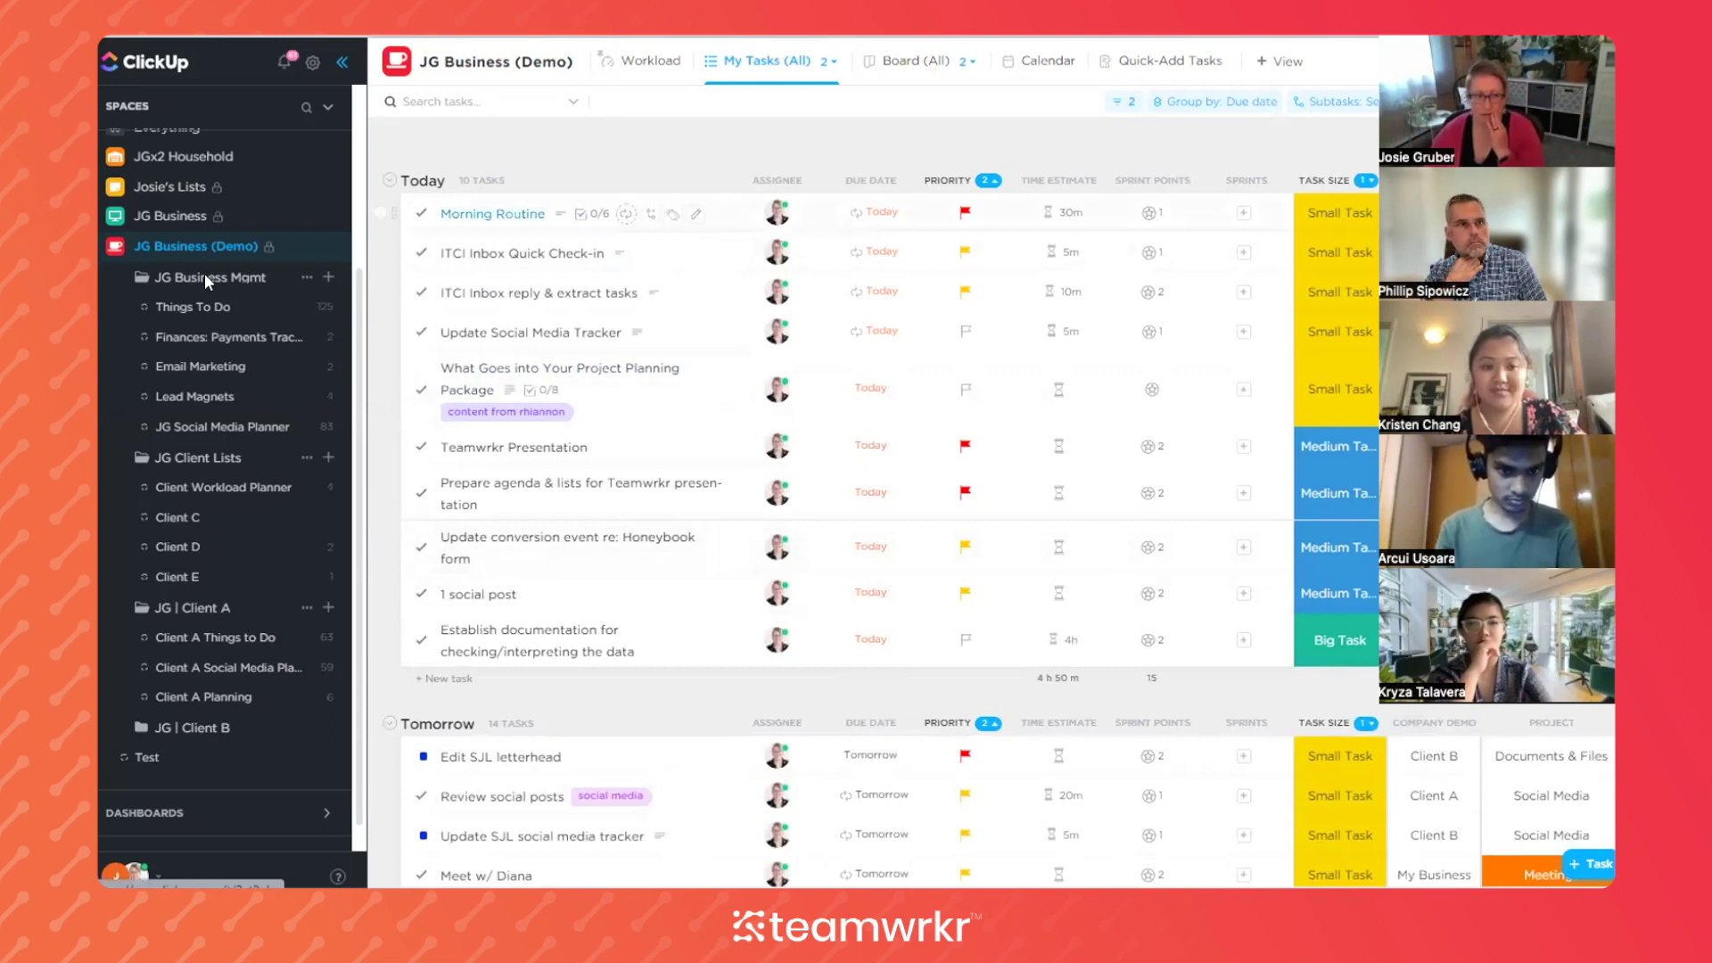
Open the empty Test list in the JG Business (Demo) space
left_click(143, 759)
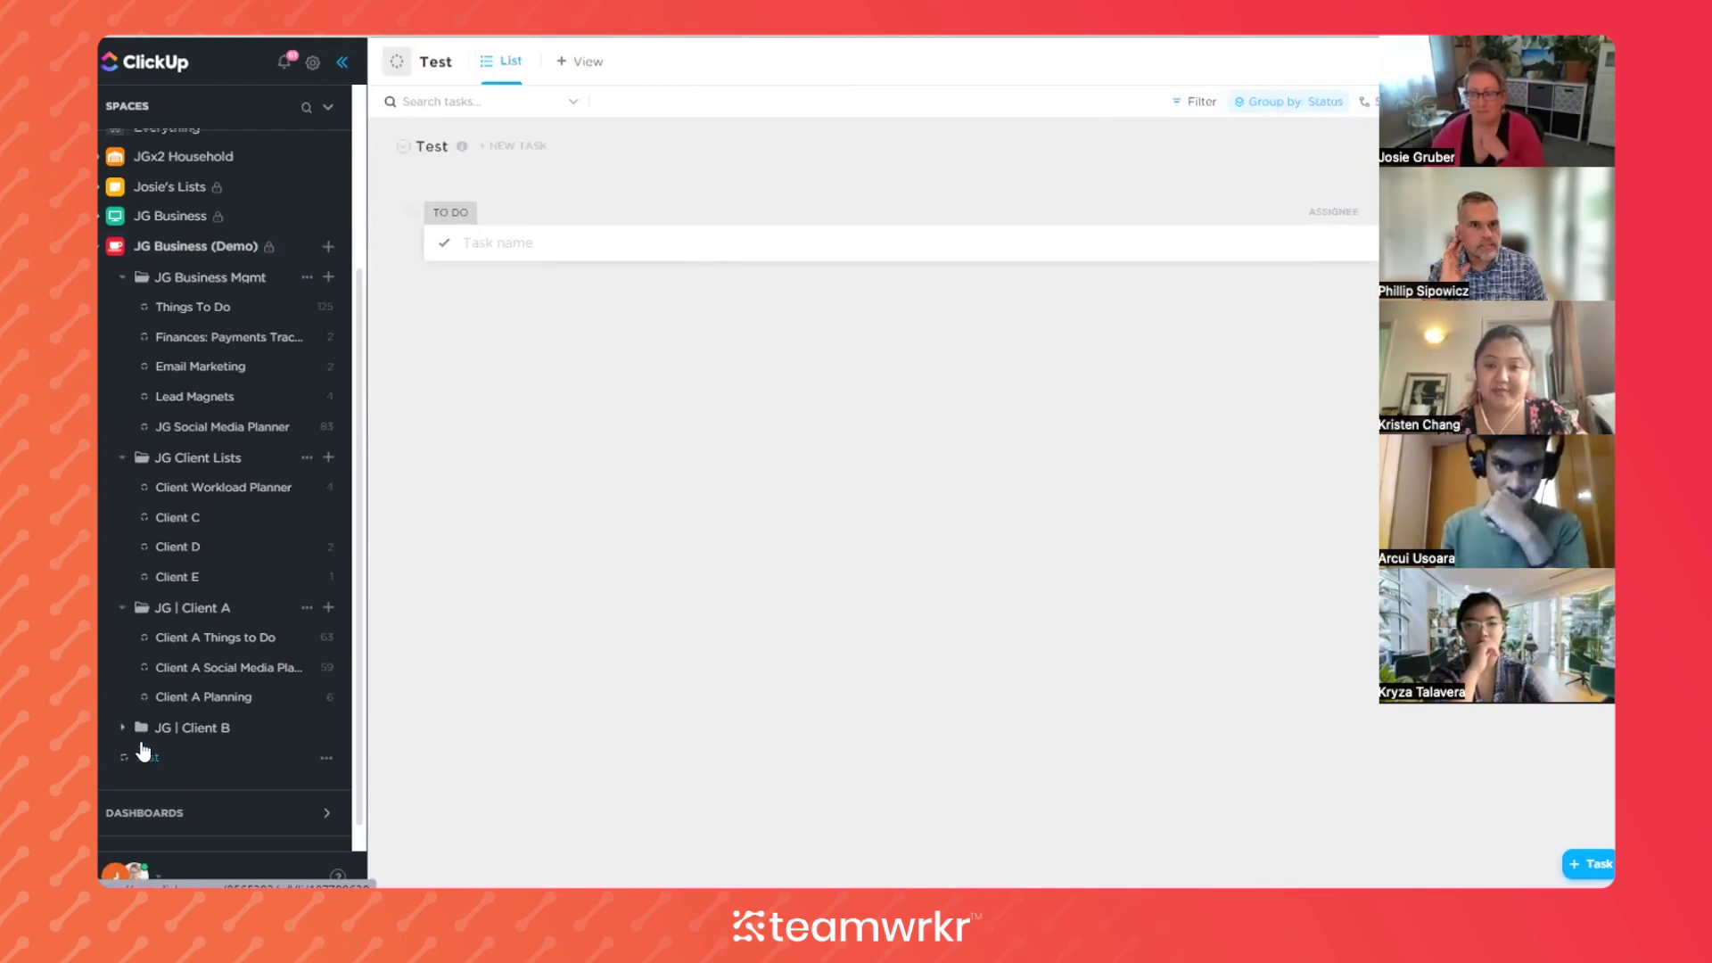